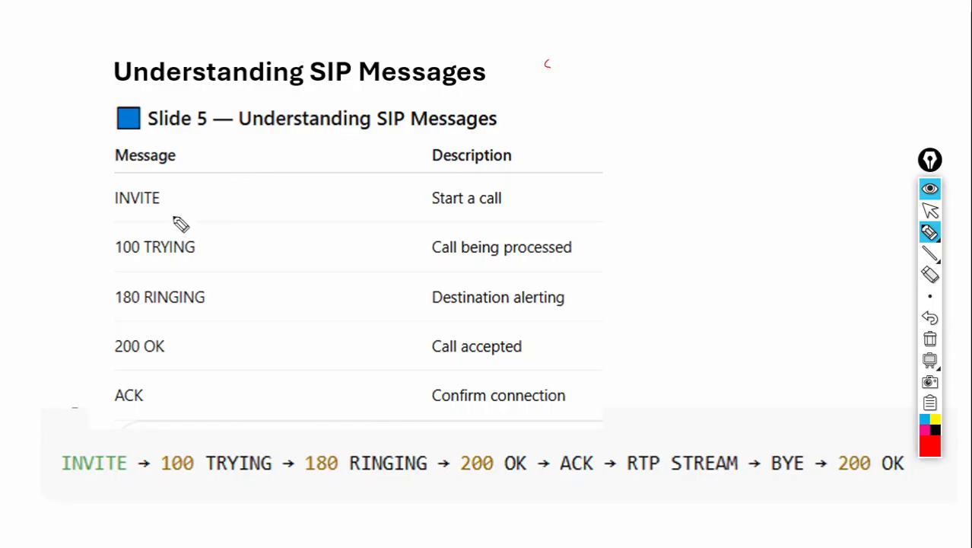
Mark the INVITE row with a circled 1 and draw an arrow from INVITE to "Start a call".
mouse_move(84, 181)
left_mouse_down()
mouse_move(98, 196)
mouse_move(84, 181)
left_mouse_up()
left_click_drag(86, 187, 87, 205)
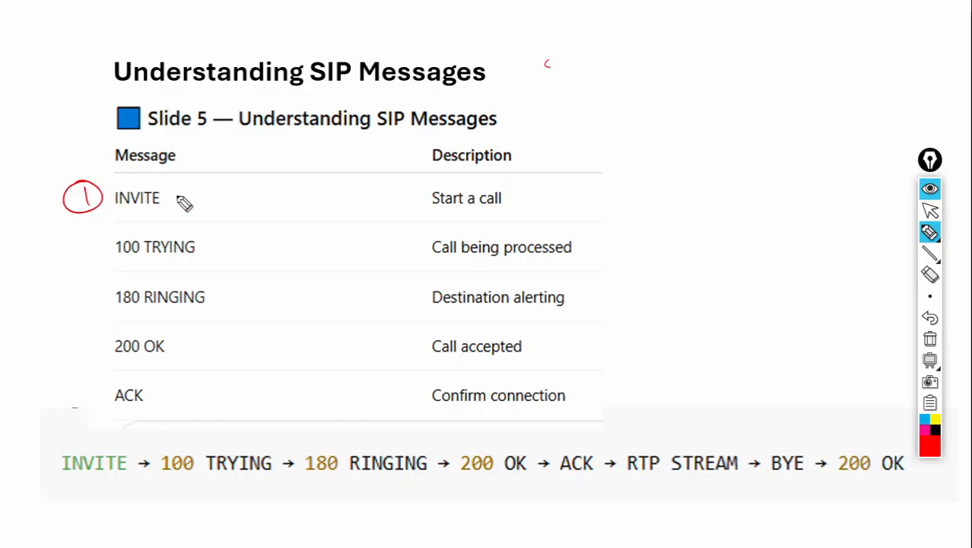
mouse_move(191, 194)
left_mouse_down()
mouse_move(424, 190)
mouse_move(417, 211)
left_mouse_up()
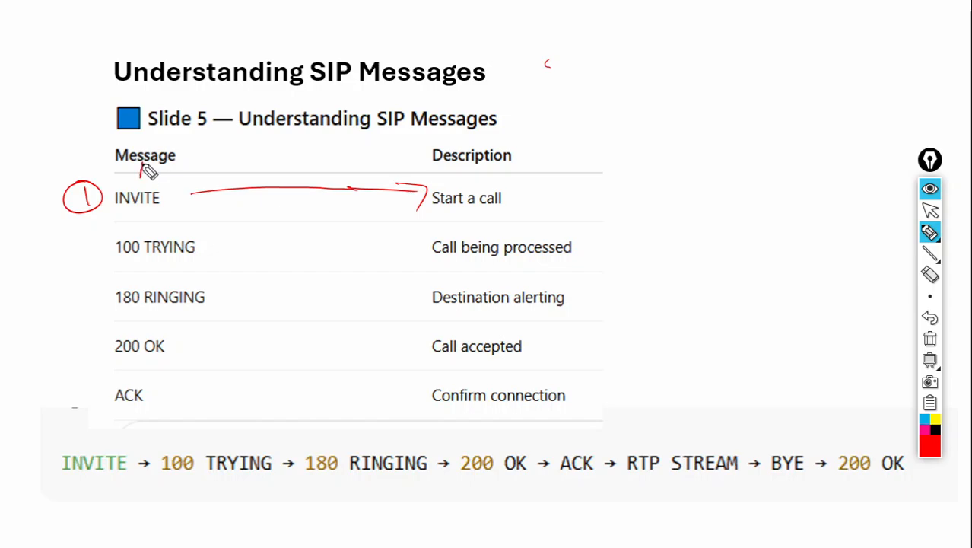
Label the Message column with a circled A and the Description column with a circled B, and circle "Start a call".
mouse_move(139, 181)
left_mouse_down()
mouse_move(152, 180)
mouse_move(156, 154)
left_mouse_up()
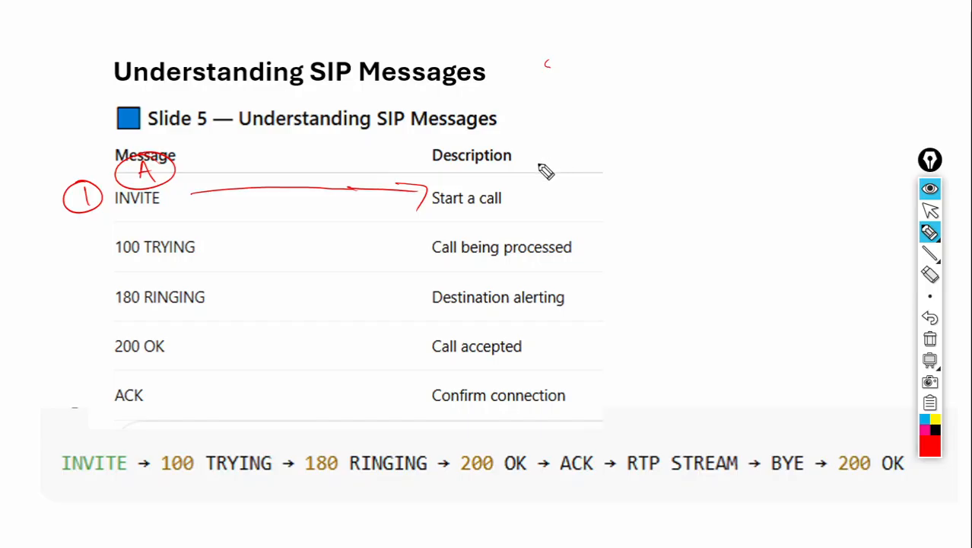
mouse_move(541, 161)
left_mouse_down()
mouse_move(545, 174)
mouse_move(524, 160)
left_mouse_up()
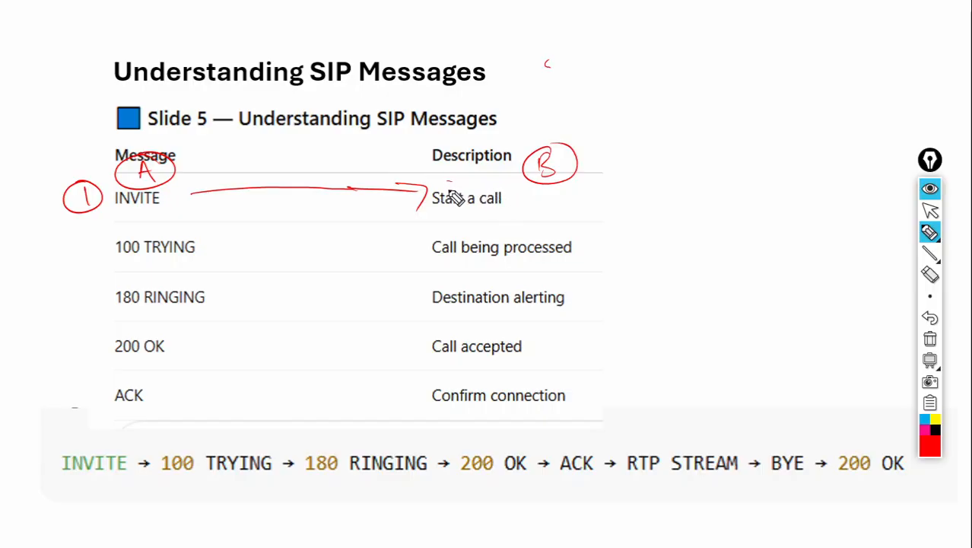
mouse_move(454, 196)
left_mouse_down()
mouse_move(466, 223)
mouse_move(514, 190)
mouse_move(418, 207)
left_mouse_up()
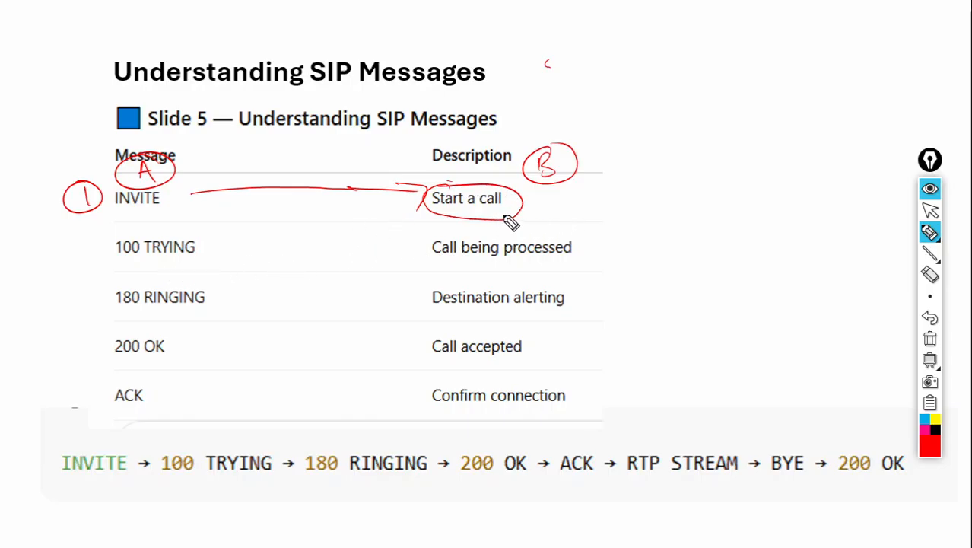
Handwrite "Caller" above the A, "Receiver" beside the B, and "SDP" above the INVITE arrow.
mouse_move(97, 140)
left_mouse_down()
mouse_move(96, 153)
mouse_move(169, 149)
left_mouse_up()
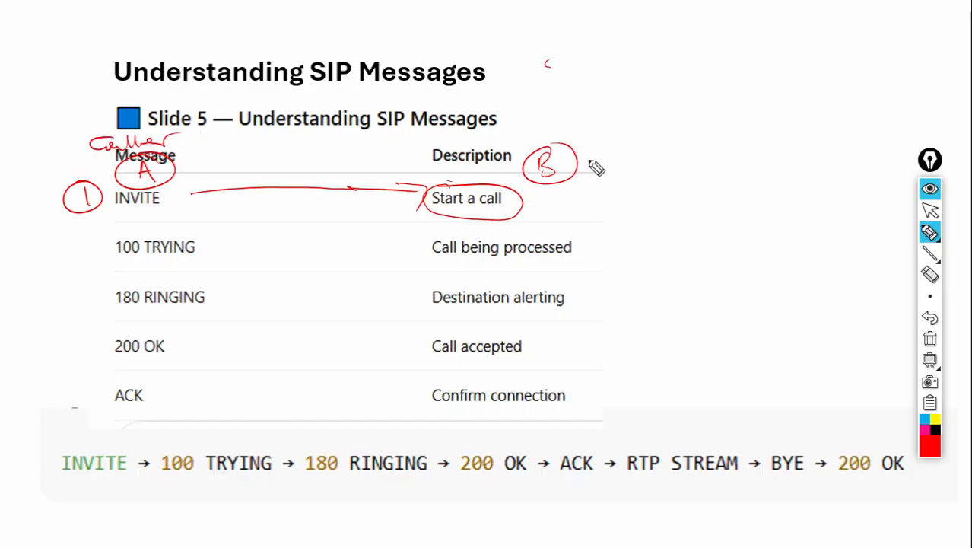
mouse_move(604, 149)
left_mouse_down()
mouse_move(606, 175)
mouse_move(736, 168)
left_mouse_up()
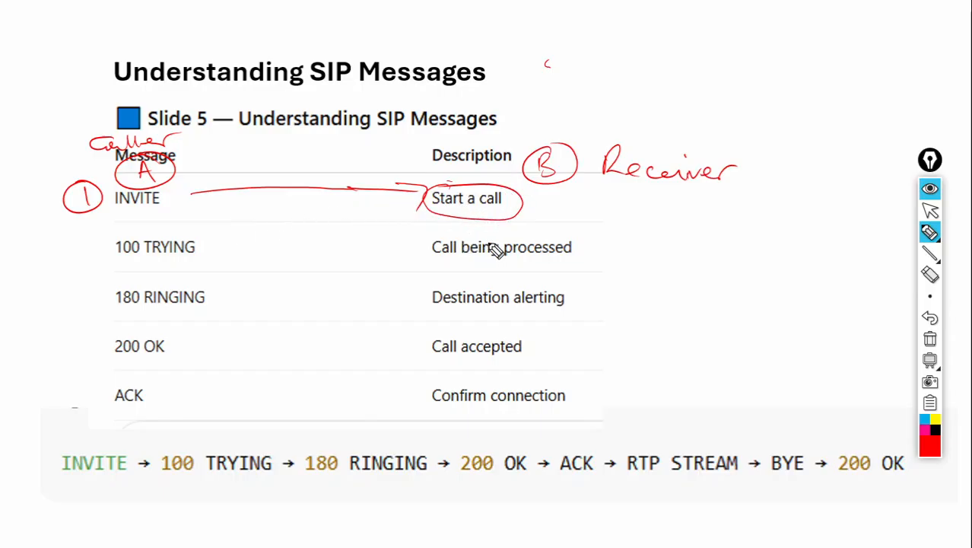
mouse_move(258, 159)
left_mouse_down()
mouse_move(302, 167)
mouse_move(288, 166)
left_mouse_up()
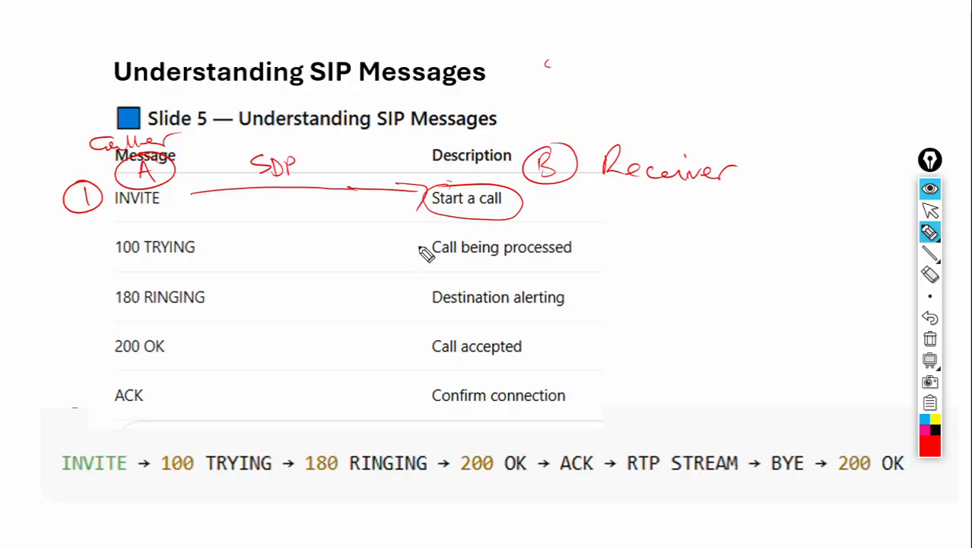
Draw an arrow from "Call being processed" back to 100 TRYING and circle both entries.
mouse_move(419, 246)
left_mouse_down()
mouse_move(258, 242)
mouse_move(209, 229)
mouse_move(223, 242)
left_mouse_up()
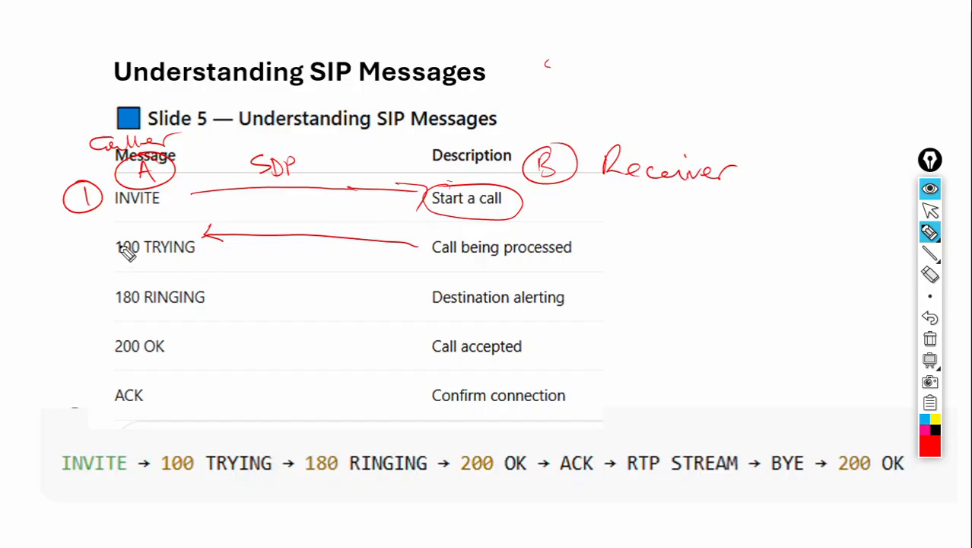
mouse_move(126, 253)
left_mouse_down()
mouse_move(108, 244)
mouse_move(216, 257)
mouse_move(141, 240)
left_mouse_up()
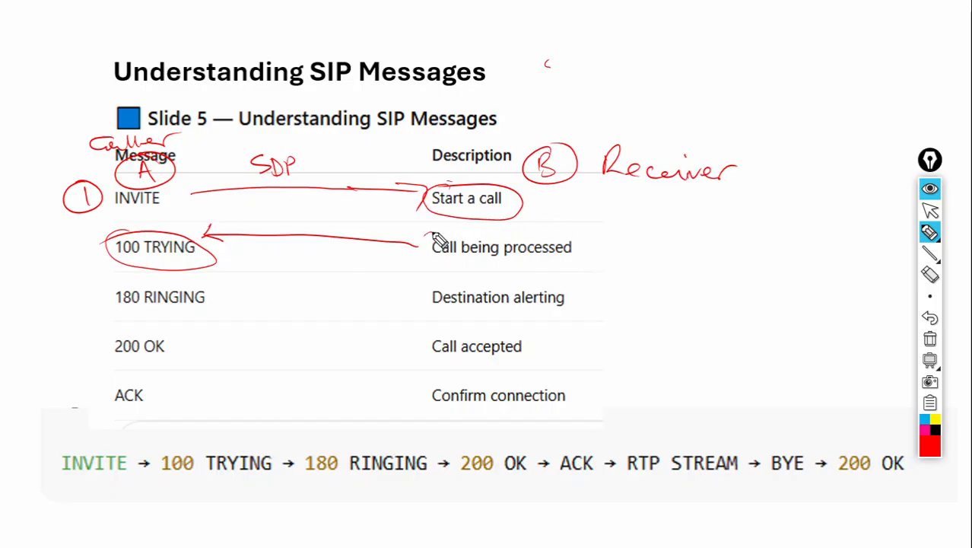
mouse_move(437, 237)
left_mouse_down()
mouse_move(454, 278)
mouse_move(597, 275)
mouse_move(445, 243)
left_mouse_up()
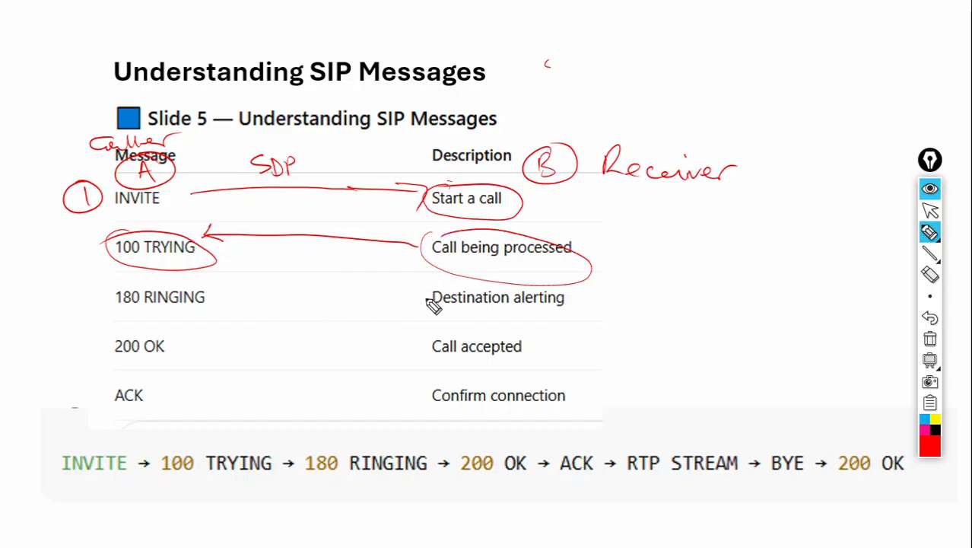
Link "Destination alerting" back to 180 RINGING with an arrow, circle both, and add a telephone sketch with a note about the bell ringing.
mouse_move(430, 297)
left_mouse_down()
mouse_move(232, 293)
mouse_move(261, 296)
left_mouse_up()
mouse_move(473, 283)
left_mouse_down()
mouse_move(403, 304)
mouse_move(557, 330)
mouse_move(471, 278)
left_mouse_up()
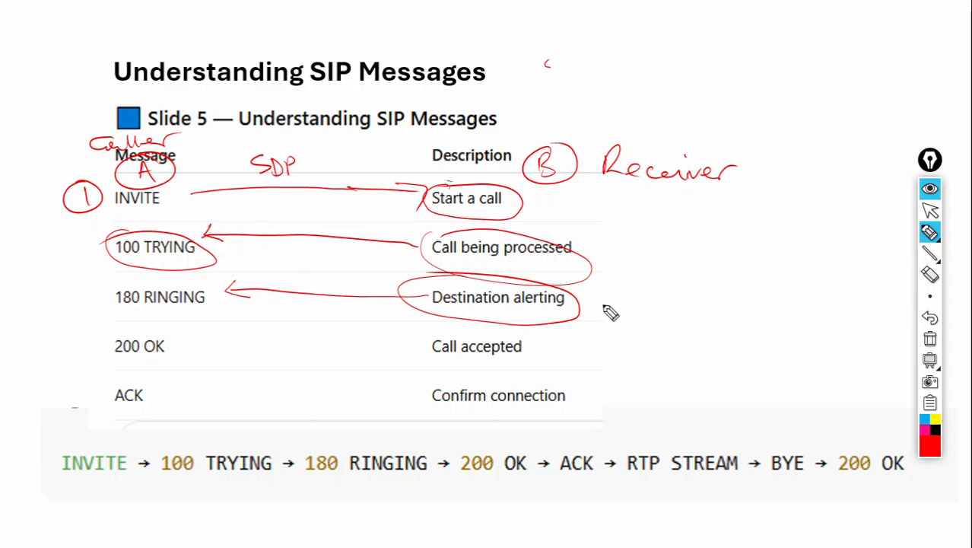
mouse_move(639, 289)
left_mouse_down()
mouse_move(629, 318)
mouse_move(660, 280)
mouse_move(606, 292)
left_mouse_up()
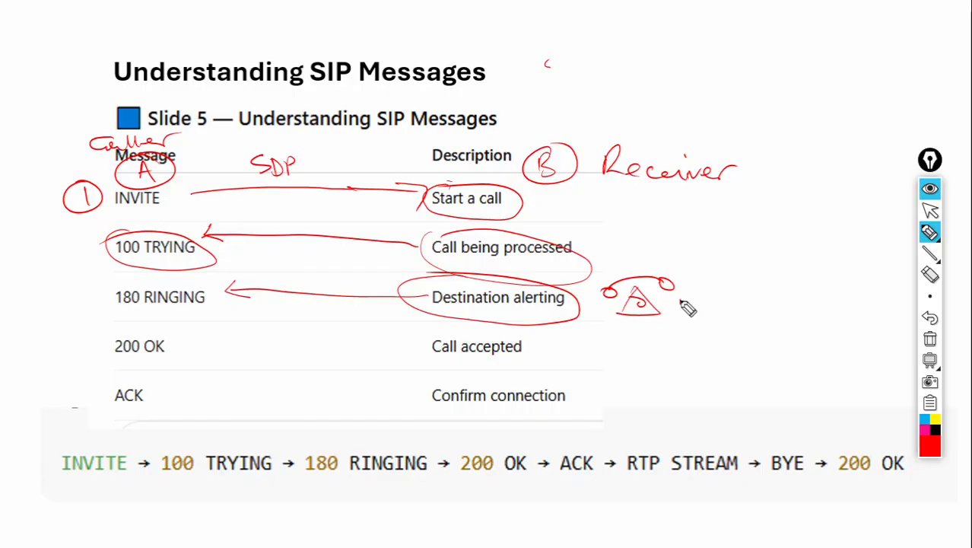
mouse_move(713, 304)
left_mouse_down()
mouse_move(746, 302)
mouse_move(721, 288)
mouse_move(698, 304)
mouse_move(722, 289)
mouse_move(715, 275)
mouse_move(731, 265)
mouse_move(807, 278)
mouse_move(836, 258)
left_mouse_up()
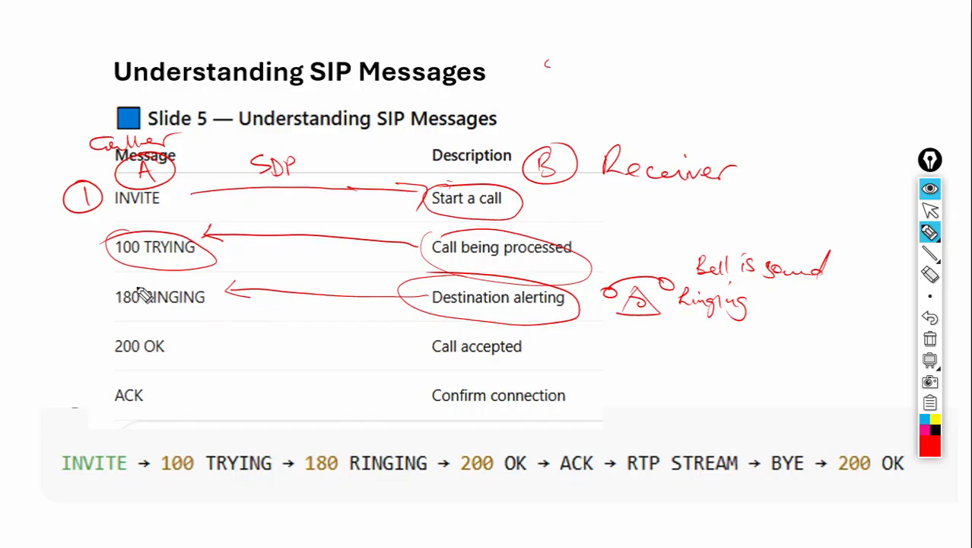
mouse_move(152, 278)
left_mouse_down()
mouse_move(119, 282)
mouse_move(156, 319)
mouse_move(205, 287)
mouse_move(140, 277)
left_mouse_up()
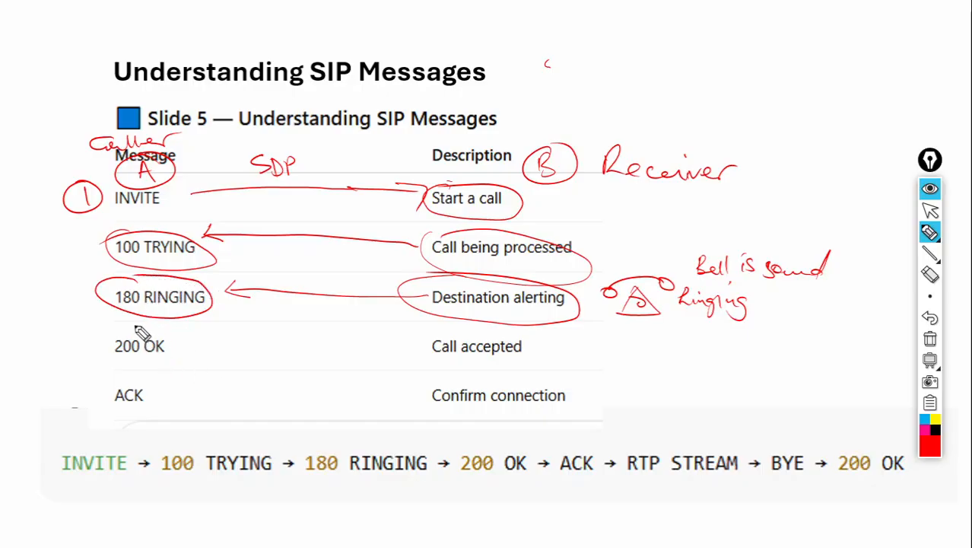
Circle 200 OK and "Call accepted", connect them with a rightward arrow, and write "accepting Answer" beside the row.
mouse_move(137, 331)
left_mouse_down()
mouse_move(97, 356)
mouse_move(188, 340)
mouse_move(181, 353)
mouse_move(407, 349)
left_mouse_up()
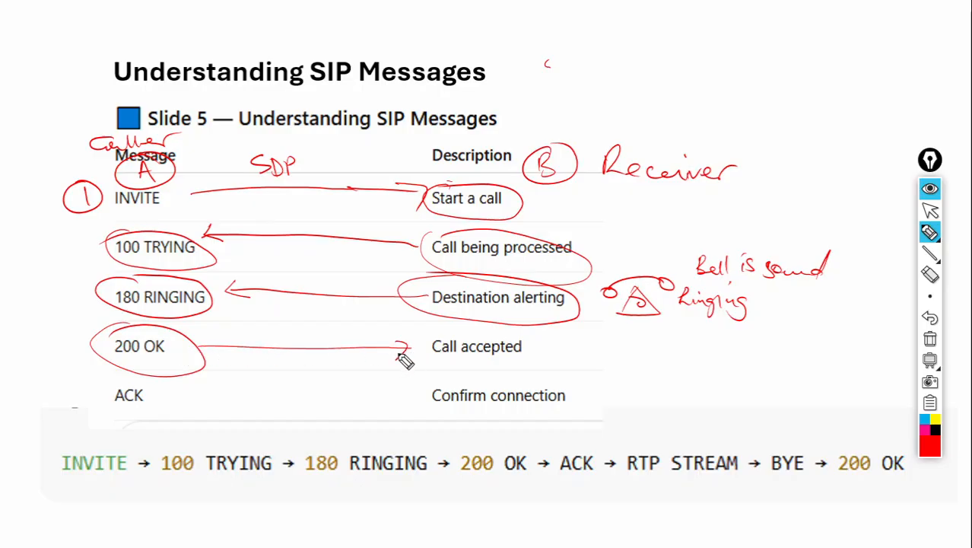
mouse_move(487, 329)
left_mouse_down()
mouse_move(431, 339)
mouse_move(551, 364)
mouse_move(463, 329)
left_mouse_up()
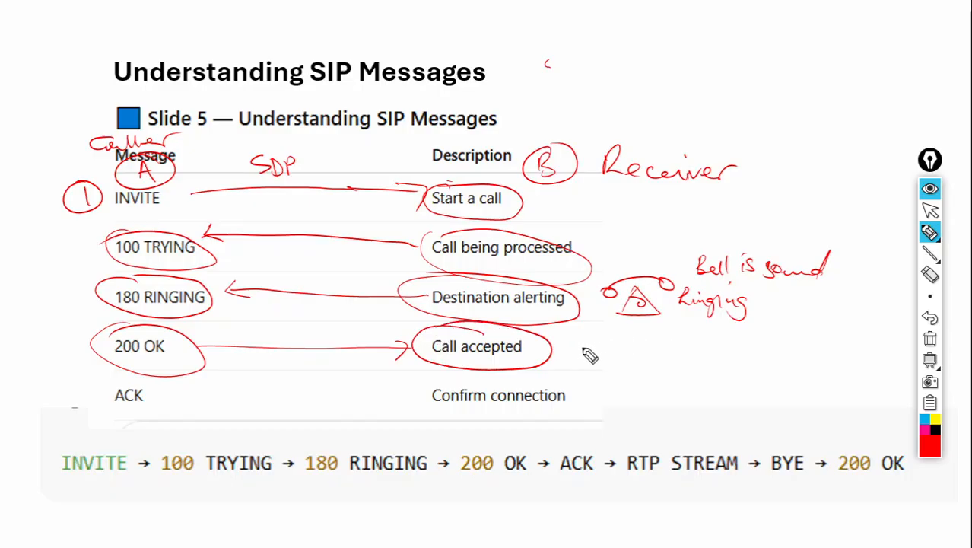
mouse_move(582, 350)
left_mouse_down()
mouse_move(675, 362)
mouse_move(668, 351)
left_mouse_up()
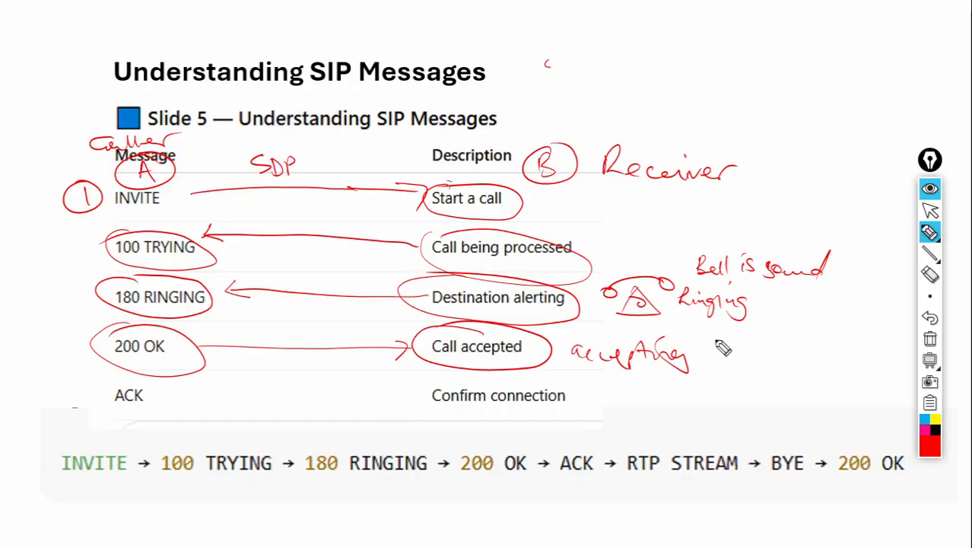
mouse_move(727, 341)
left_mouse_down()
mouse_move(723, 358)
mouse_move(766, 364)
mouse_move(787, 351)
left_mouse_up()
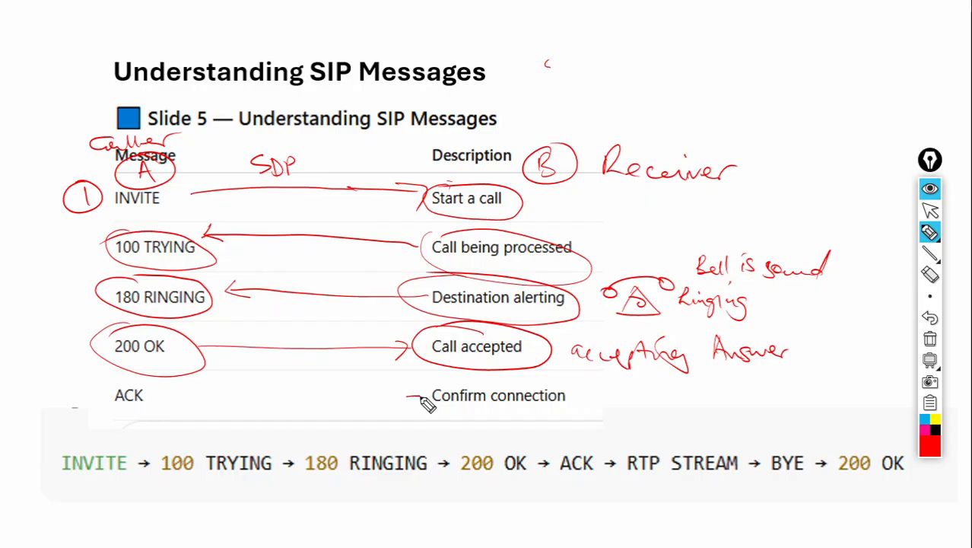
Draw an arrow from "Confirm connection" back to ACK, circle "Confirm connection", and write "Answered" beside it.
mouse_move(421, 397)
left_mouse_down()
mouse_move(160, 393)
mouse_move(174, 396)
left_mouse_up()
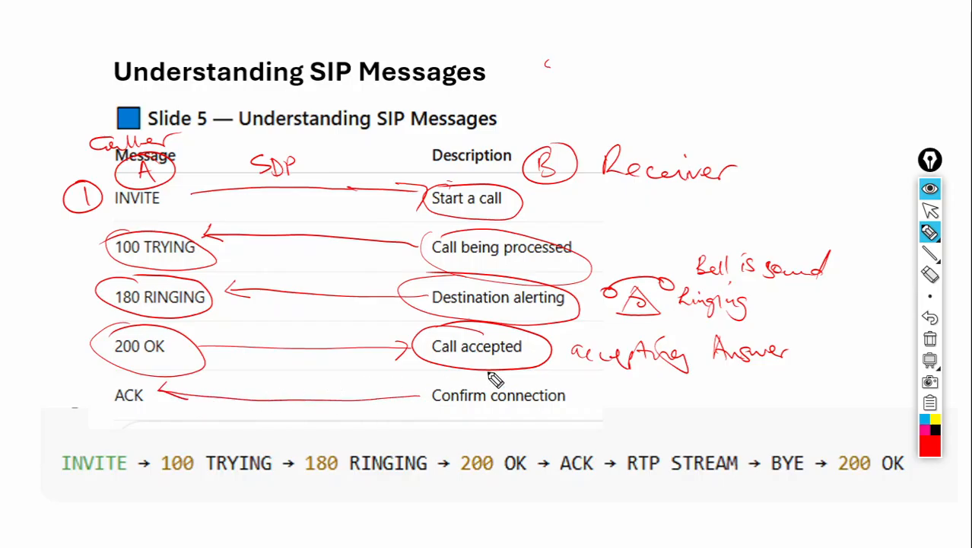
mouse_move(473, 377)
left_mouse_down()
mouse_move(491, 417)
mouse_move(517, 381)
mouse_move(426, 391)
left_mouse_up()
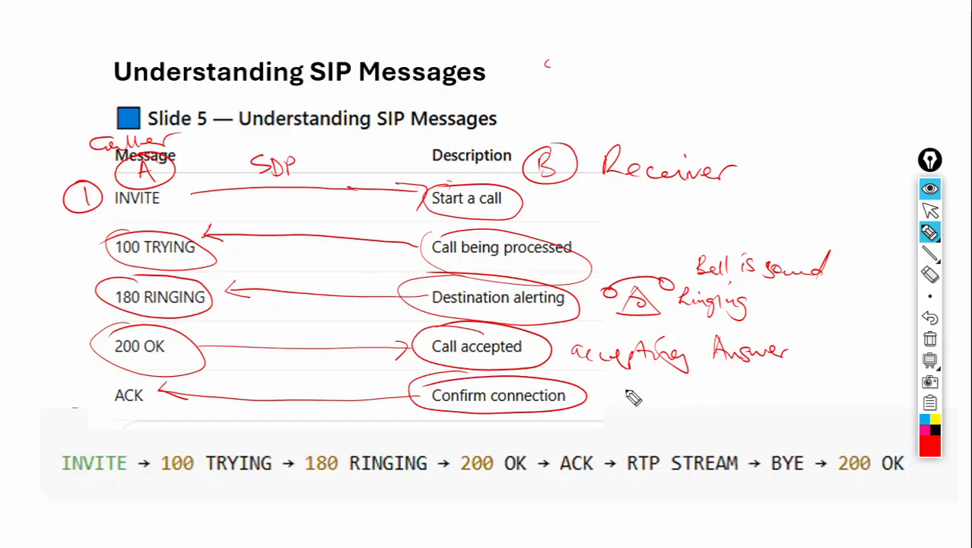
mouse_move(627, 391)
left_mouse_down()
mouse_move(627, 402)
mouse_move(717, 407)
left_mouse_up()
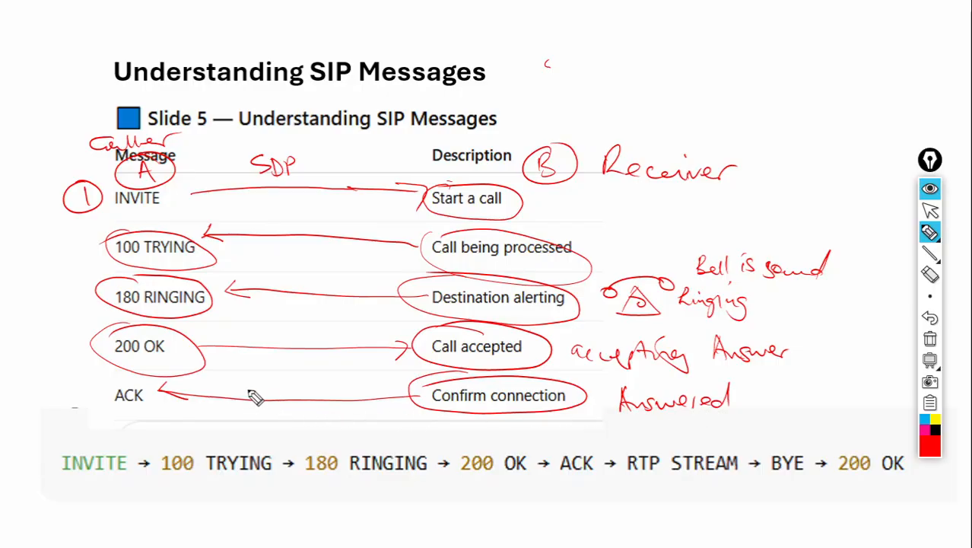
Write "RTP" below the ACK arrow with an outward arrow on each side to show two-way media.
mouse_move(237, 411)
left_mouse_down()
mouse_move(239, 429)
mouse_move(273, 415)
mouse_move(267, 430)
left_mouse_up()
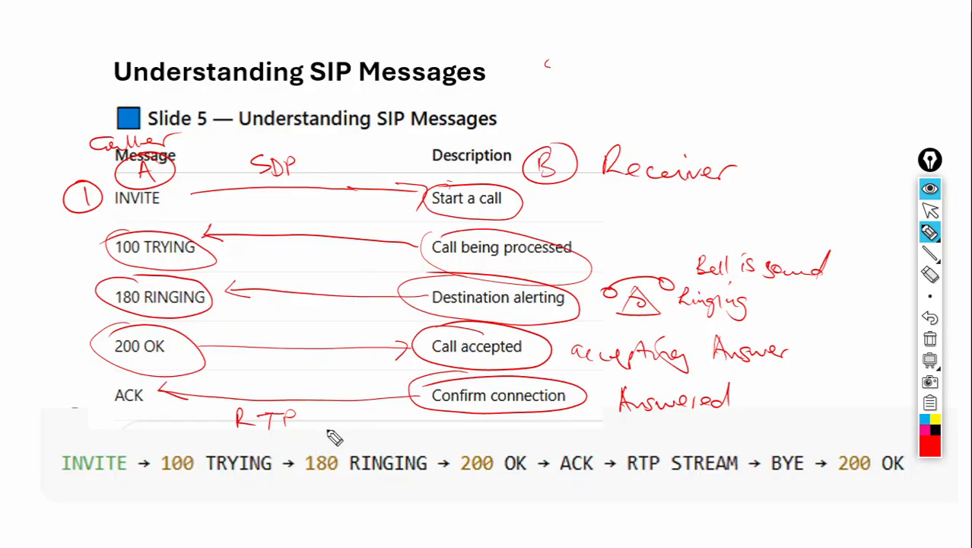
left_click_drag(308, 424, 358, 422)
left_click_drag(338, 417, 361, 425)
mouse_move(228, 423)
left_mouse_down()
mouse_move(184, 423)
mouse_move(211, 431)
left_mouse_up()
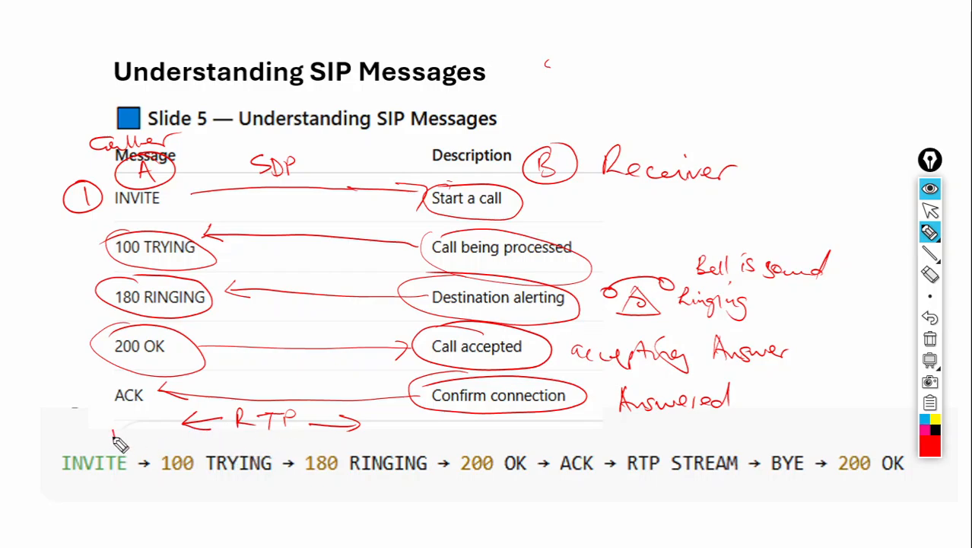
Add a circled "BYE" with a rightward arrow, a return arrow labelled "OK", and the word "Teardown" around the message flow line.
mouse_move(121, 441)
left_mouse_down()
mouse_move(156, 439)
mouse_move(103, 450)
mouse_move(129, 416)
left_mouse_up()
left_click_drag(202, 438, 445, 435)
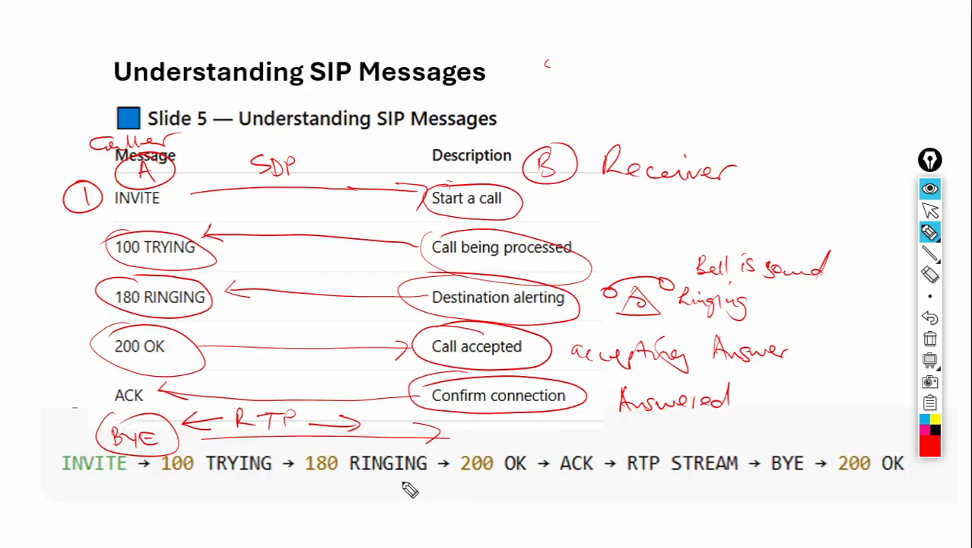
mouse_move(408, 481)
left_mouse_down()
mouse_move(255, 480)
mouse_move(253, 471)
mouse_move(330, 504)
mouse_move(300, 498)
left_mouse_up()
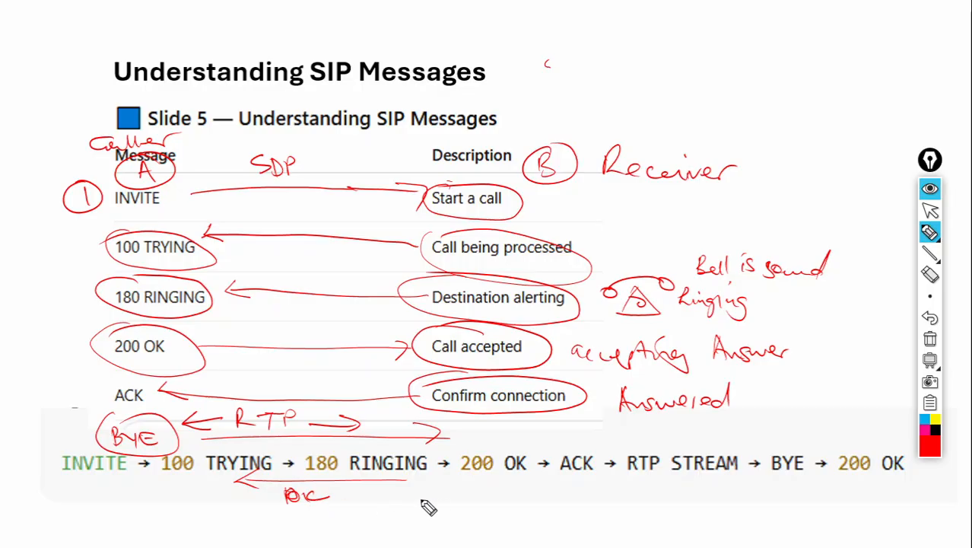
mouse_move(426, 495)
left_mouse_down()
mouse_move(461, 510)
mouse_move(549, 496)
left_mouse_up()
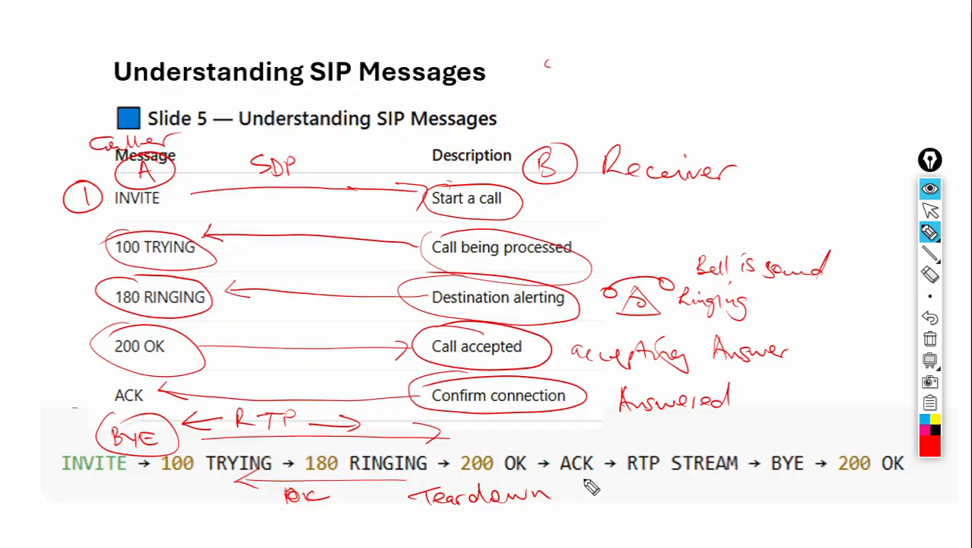
Clear all annotations, tick INVITE in the flow line, and draw leftward arrows above 100 TRYING, 180 RINGING and ACK and a rightward one above 200 OK.
left_click(932, 342)
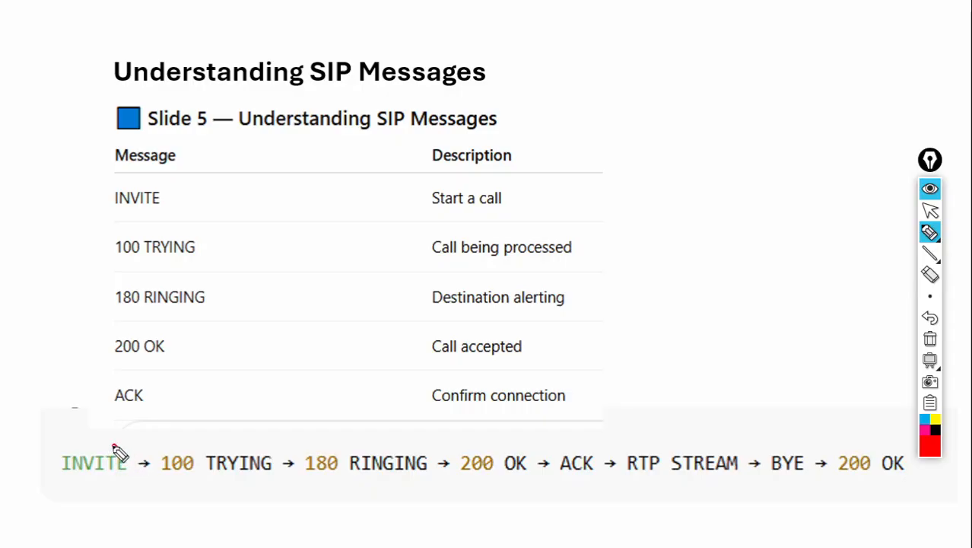
left_click_drag(114, 446, 143, 430)
mouse_move(274, 443)
left_mouse_down()
mouse_move(201, 453)
mouse_move(245, 455)
left_mouse_up()
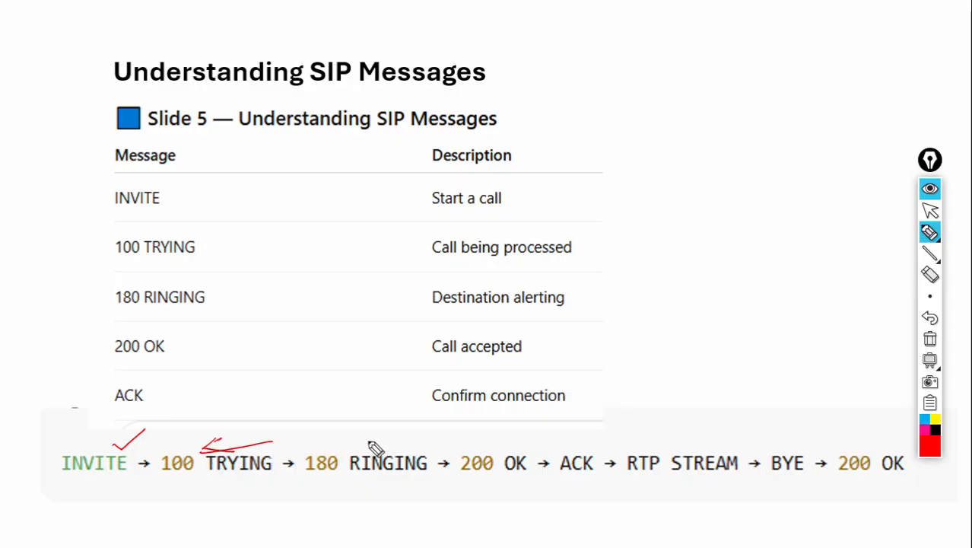
mouse_move(384, 438)
left_mouse_down()
mouse_move(342, 435)
mouse_move(359, 441)
left_mouse_up()
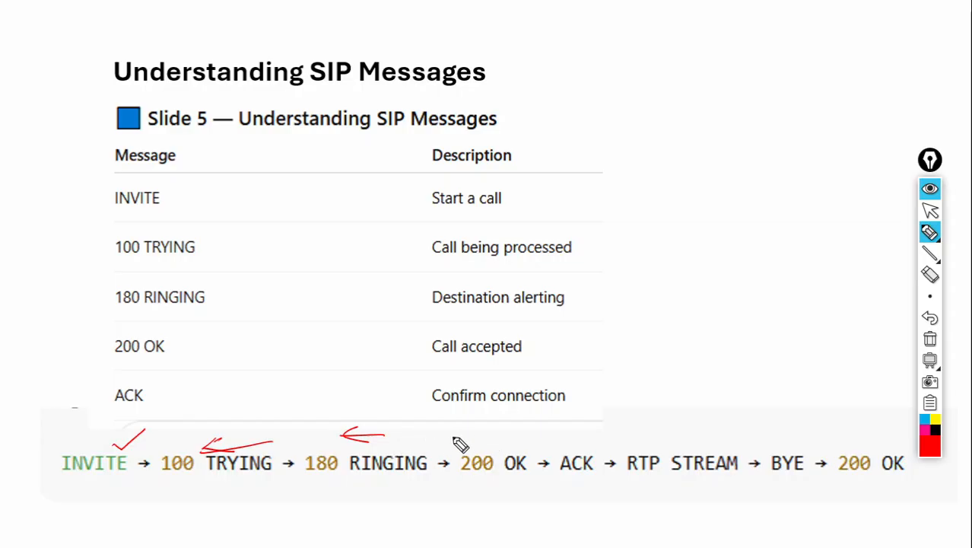
mouse_move(448, 435)
left_mouse_down()
mouse_move(491, 435)
mouse_move(480, 441)
left_mouse_up()
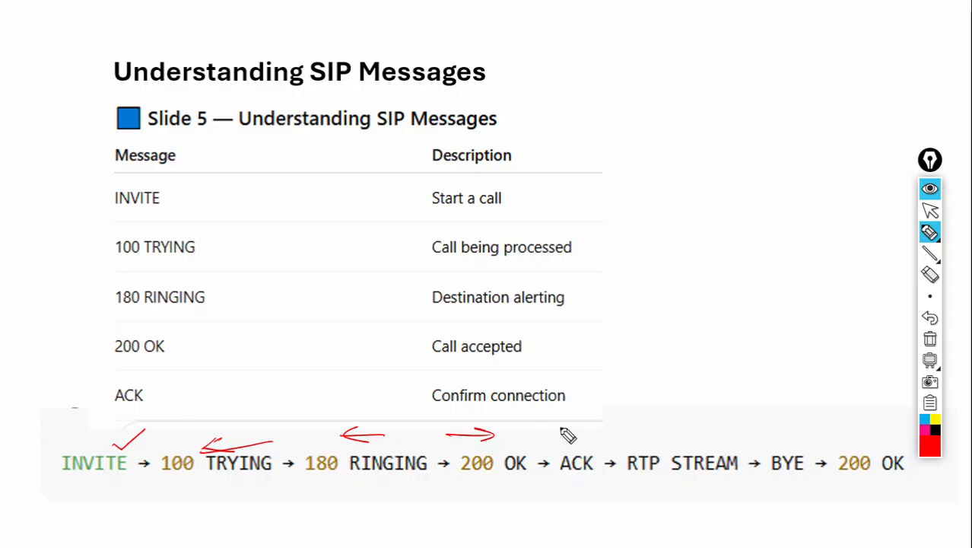
left_click_drag(596, 435, 550, 437)
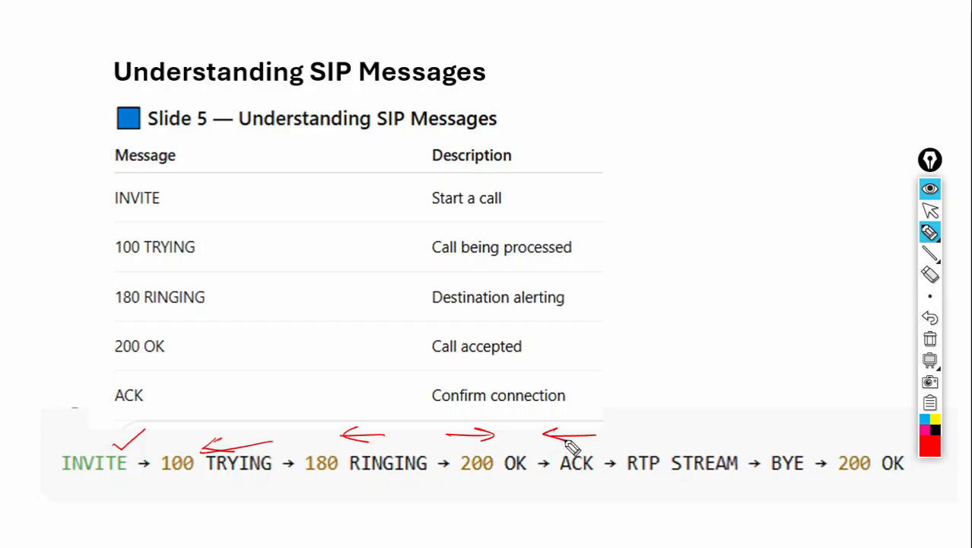
Draw a two-way arrow above RTP STREAM, a rightward arrow above BYE, and a leftward arrow above the final 200 OK.
mouse_move(669, 435)
left_mouse_down()
mouse_move(707, 436)
mouse_move(671, 425)
mouse_move(677, 451)
left_mouse_up()
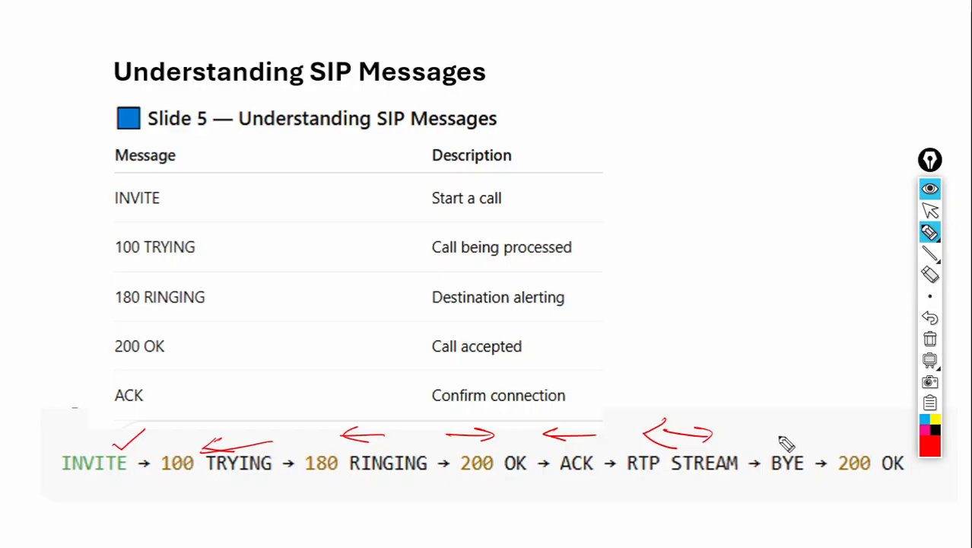
left_click_drag(762, 437, 796, 437)
left_click_drag(884, 442, 837, 443)
left_click_drag(837, 442, 854, 433)
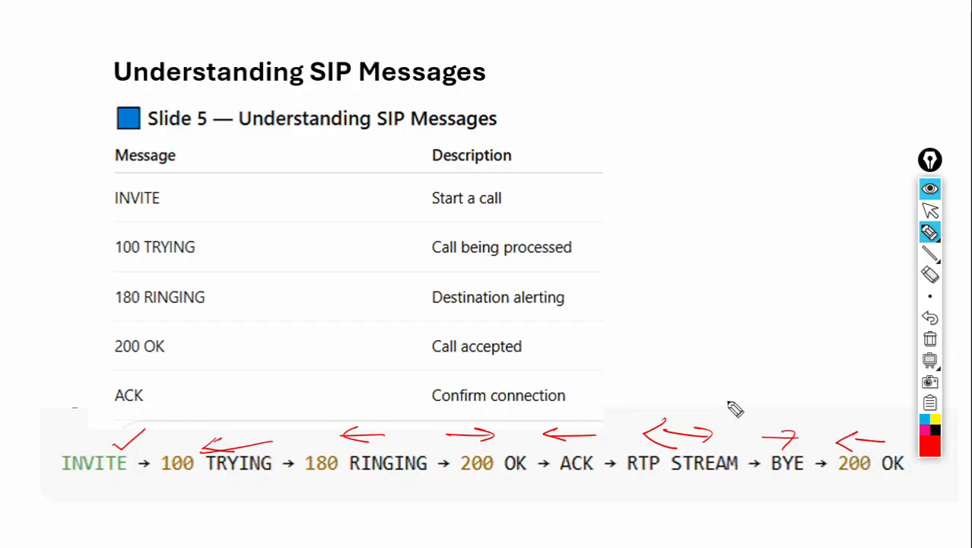
Clear all annotations from the slide and switch from the pen to the normal pointer.
mouse_move(914, 355)
left_click(930, 342)
left_click(930, 211)
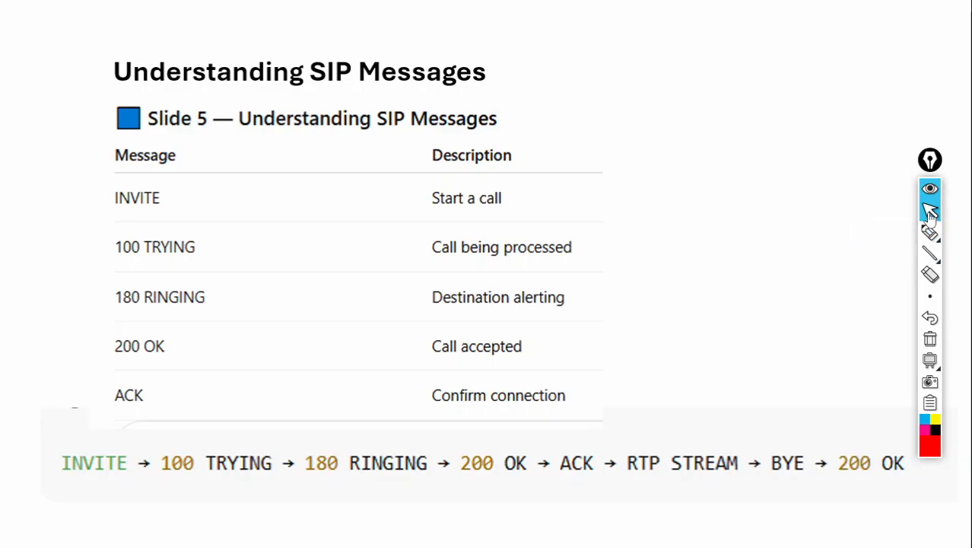
Advance the slide show to the What is Wireshark slide.
left_click(932, 215)
left_click(931, 215)
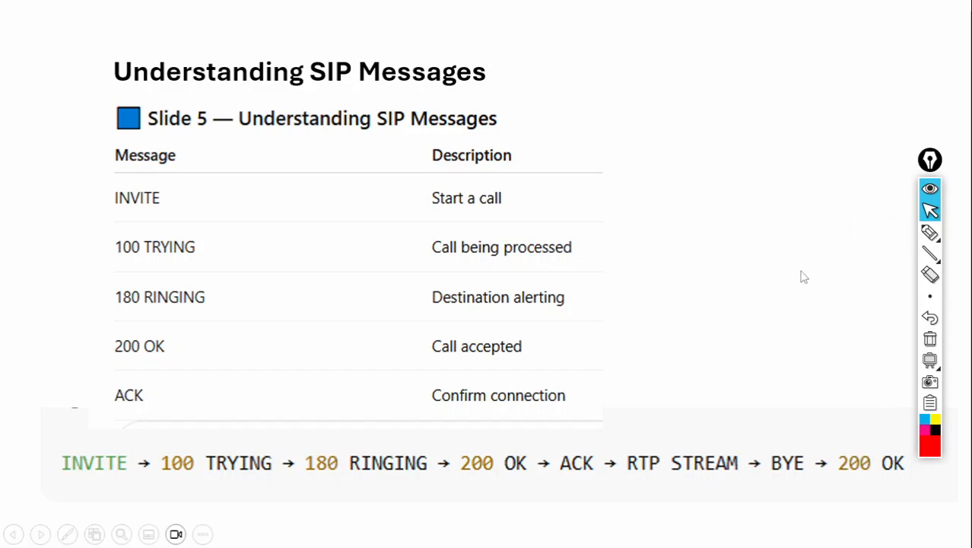
mouse_move(929, 234)
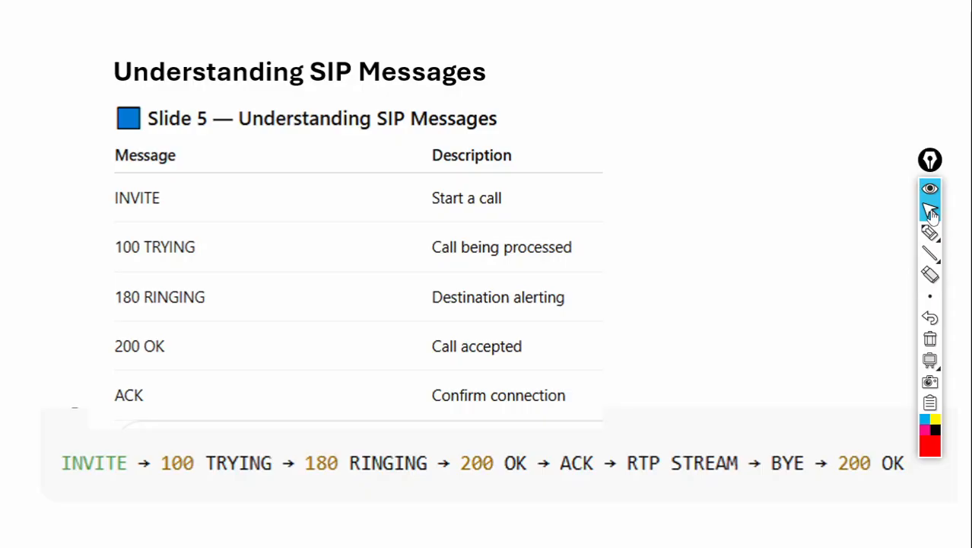
key("Right")
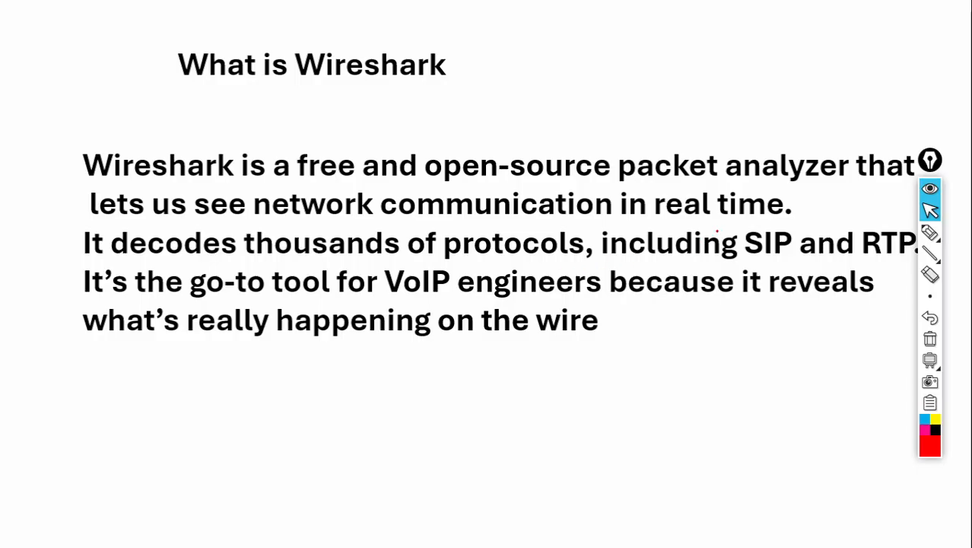
With the pen, circle the title "What is Wireshark", add a question mark beside it, and circle "the wire" in the last line.
left_click(930, 233)
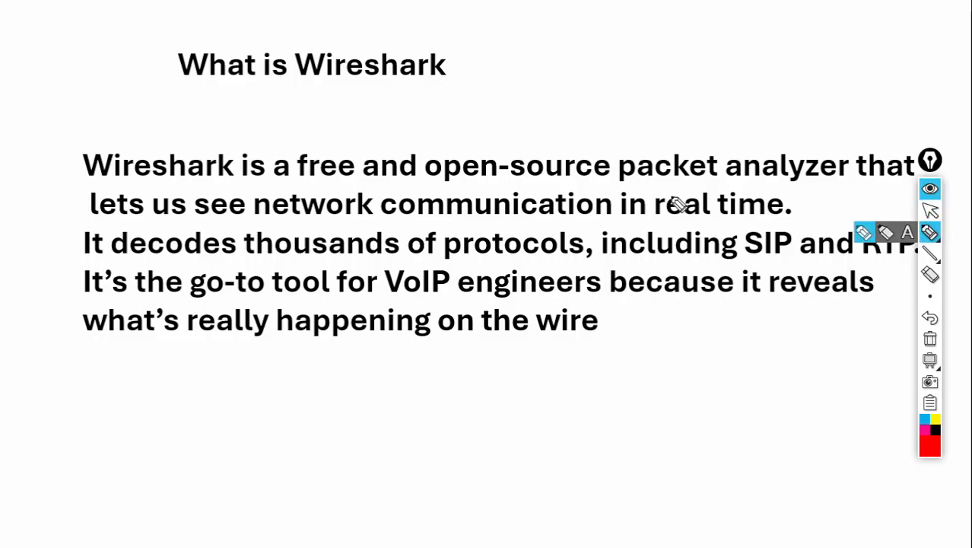
mouse_move(185, 41)
left_mouse_down()
mouse_move(159, 72)
mouse_move(449, 97)
mouse_move(184, 38)
left_mouse_up()
left_click_drag(482, 48, 493, 61)
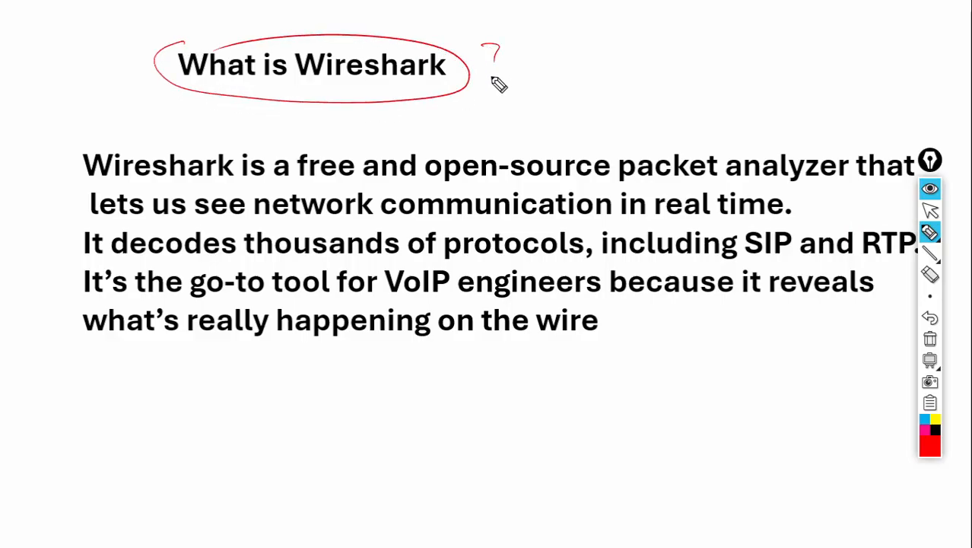
left_click(494, 88)
mouse_move(501, 311)
left_mouse_down()
mouse_move(480, 306)
mouse_move(623, 330)
mouse_move(440, 323)
left_mouse_up()
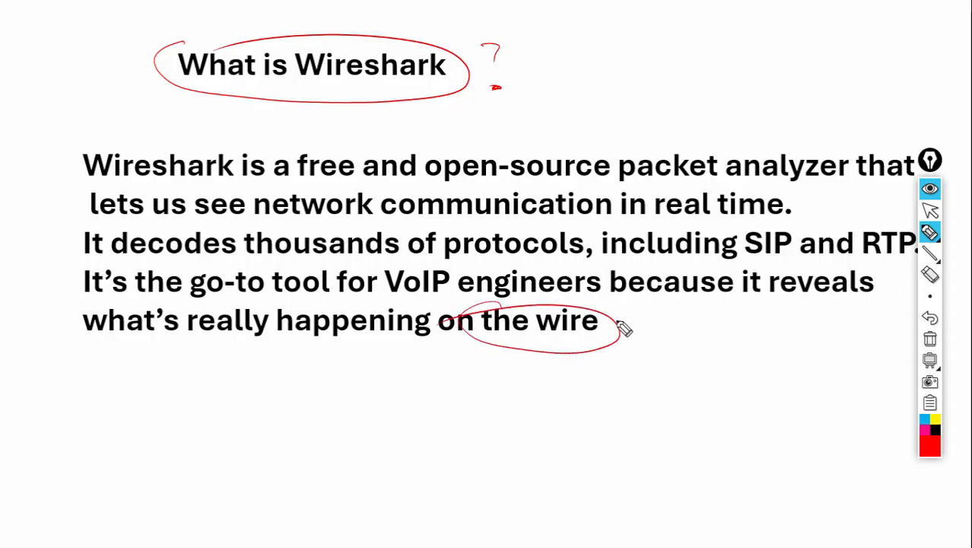
Clear the annotations, return to the normal pointer and advance to the slide with the Filter and Purpose table.
left_click(931, 341)
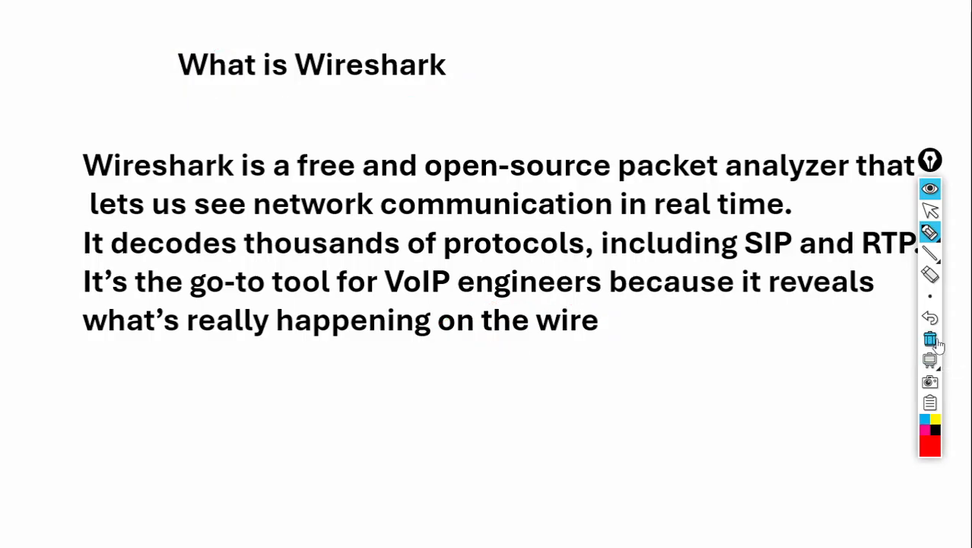
left_click(929, 210)
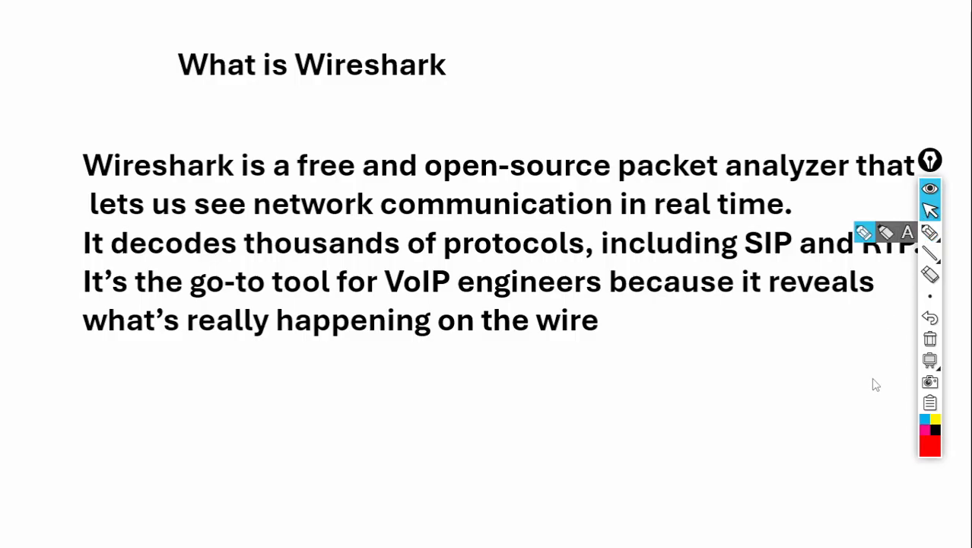
left_click(821, 418)
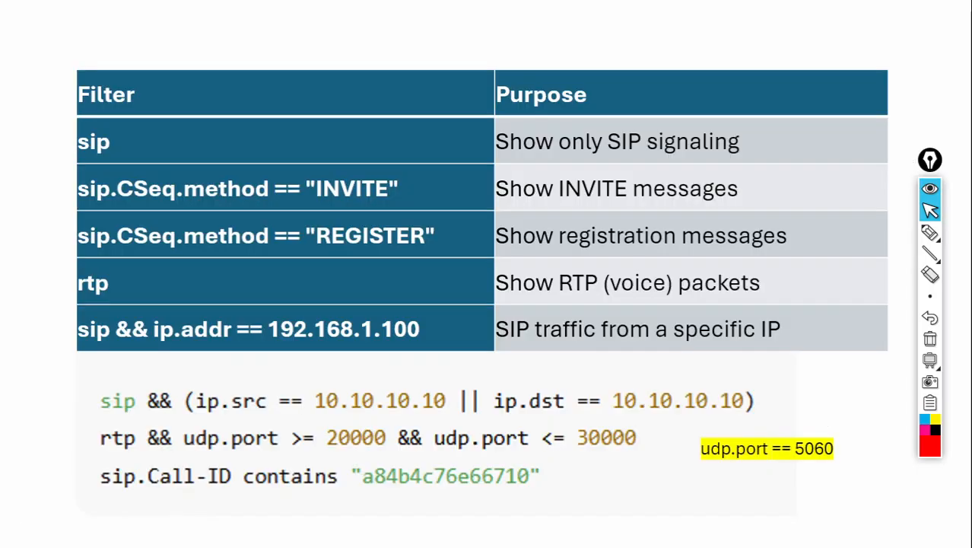
Handwrite "WIRESHARK is going to show us" above the table and draw a circled 1 beside the sip row.
left_click(929, 232)
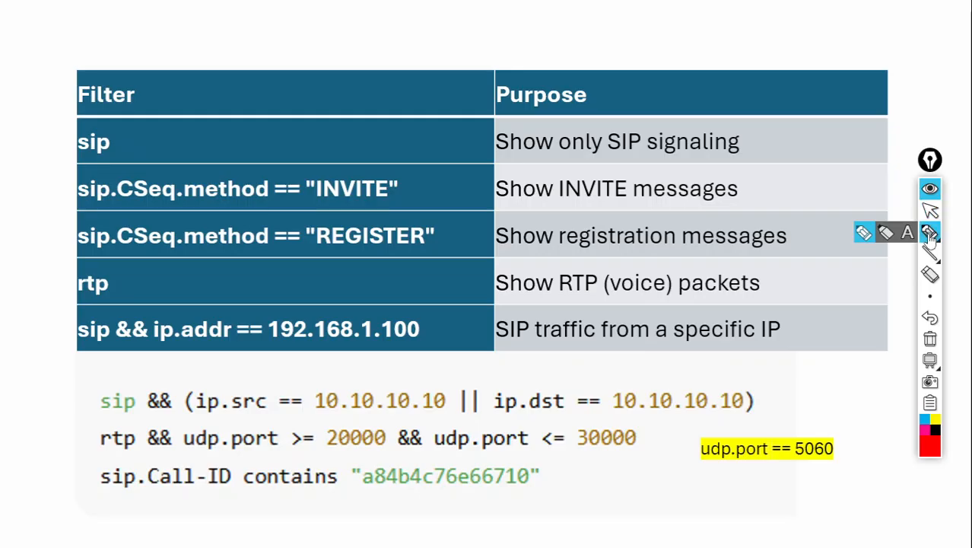
mouse_move(156, 43)
left_mouse_down()
mouse_move(261, 57)
mouse_move(262, 44)
mouse_move(284, 37)
mouse_move(327, 36)
mouse_move(328, 48)
mouse_move(667, 35)
left_mouse_up()
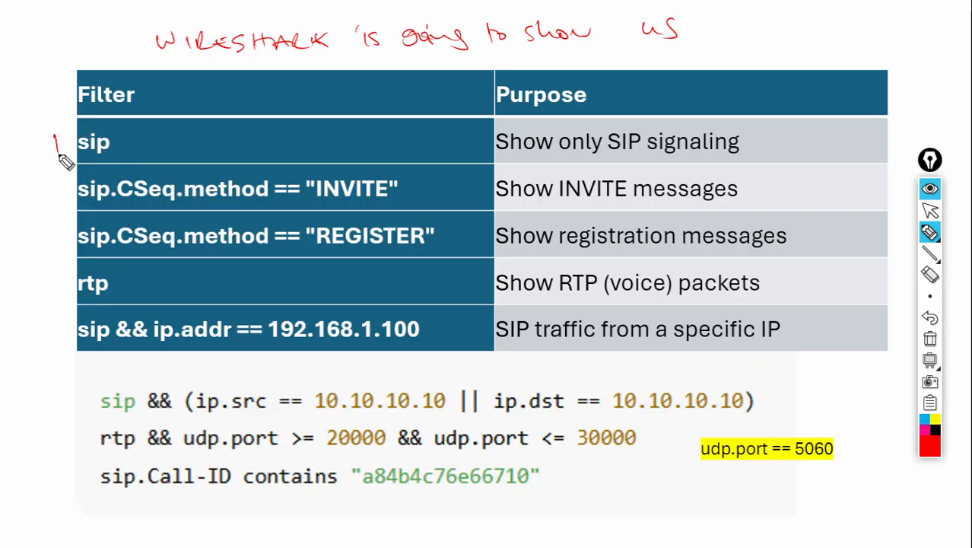
left_click_drag(55, 126, 57, 127)
left_click_drag(50, 136, 54, 154)
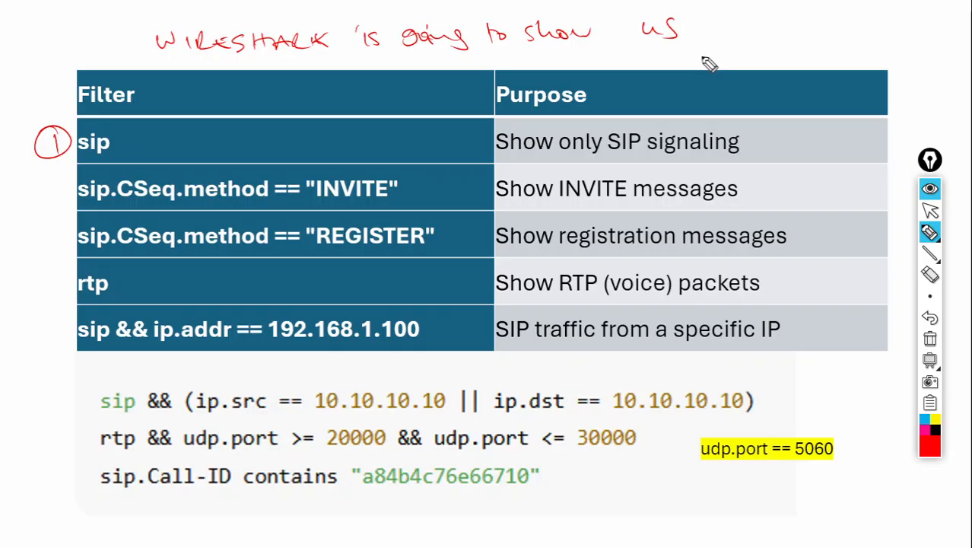
Handwrite "packet capture" in parentheses under the end of the note above the table.
mouse_move(559, 47)
left_mouse_down()
mouse_move(570, 61)
mouse_move(642, 58)
mouse_move(670, 68)
mouse_move(748, 54)
left_mouse_up()
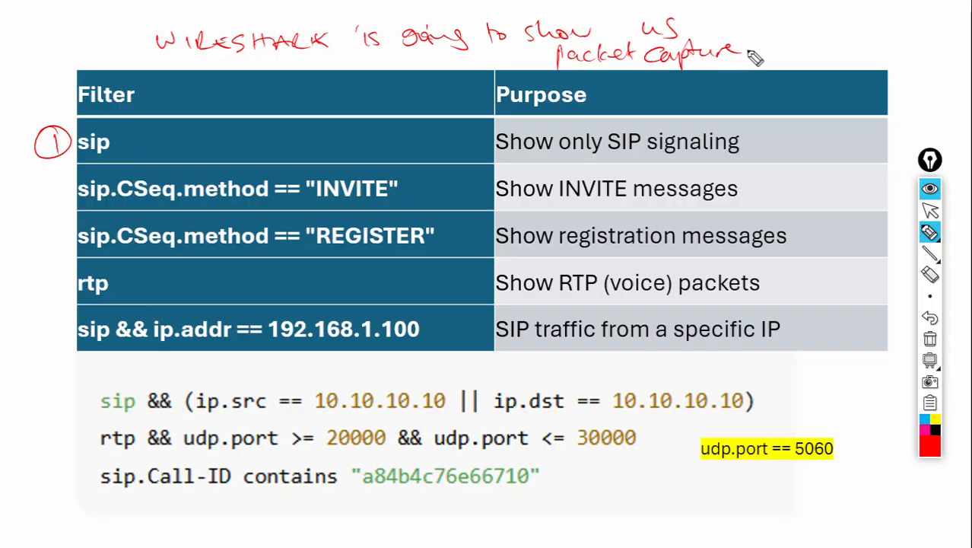
left_click_drag(561, 43, 555, 70)
left_click_drag(732, 30, 747, 68)
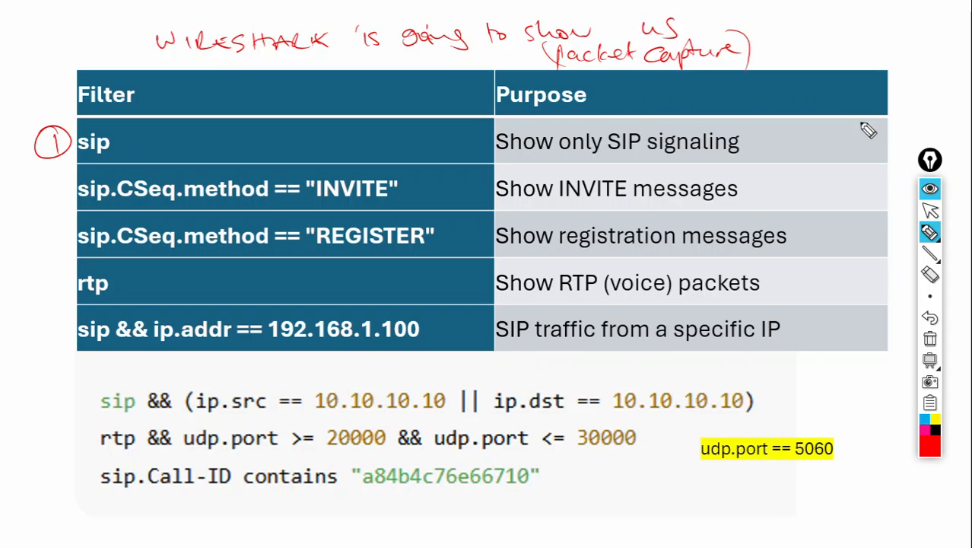
Clear the annotations, handwrite "interest = SP" above the table, and circle the Filter header with a line to the word "capture".
left_click(939, 340)
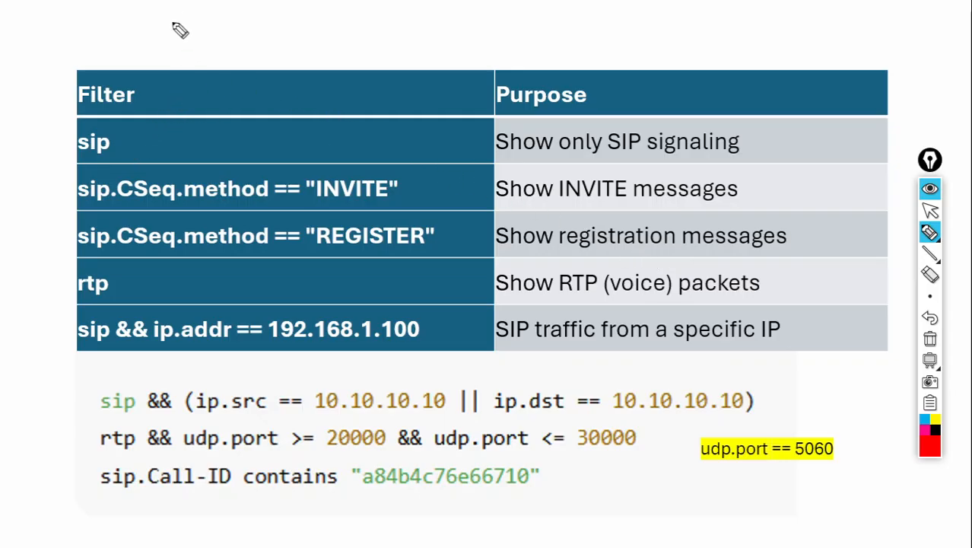
mouse_move(221, 29)
left_mouse_down()
mouse_move(312, 28)
mouse_move(215, 30)
left_mouse_up()
left_click_drag(328, 23, 354, 23)
mouse_move(329, 31)
left_mouse_down()
mouse_move(390, 21)
mouse_move(406, 31)
left_mouse_up()
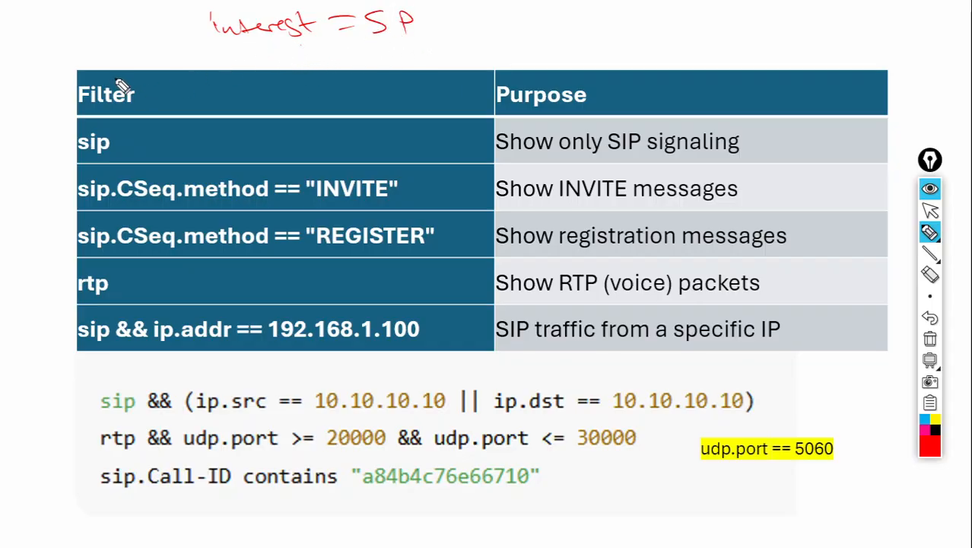
mouse_move(118, 73)
left_mouse_down()
mouse_move(61, 107)
mouse_move(252, 61)
mouse_move(279, 71)
mouse_move(349, 64)
left_mouse_up()
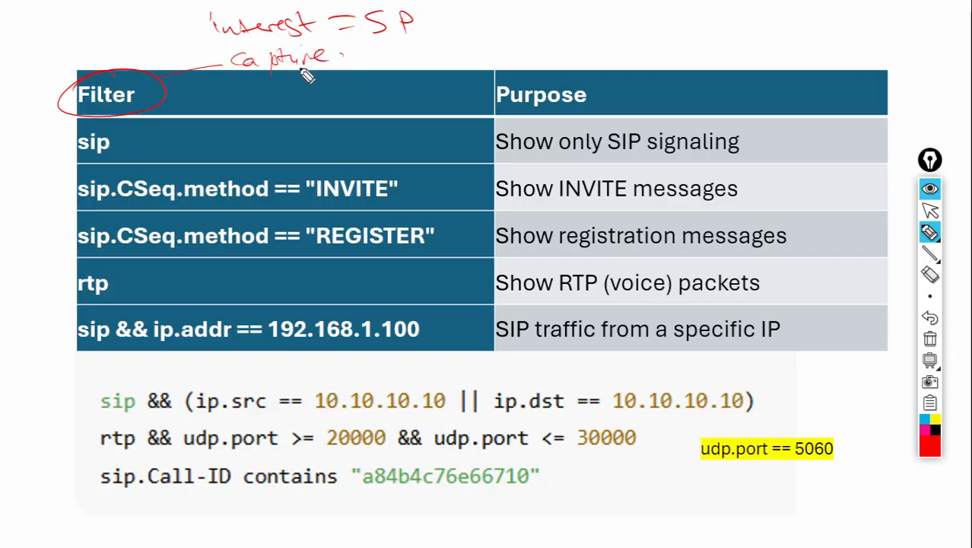
Circle the sip filter, box "SIP signaling", and tick the SIP signaling, INVITE and registration message purposes.
mouse_move(110, 141)
left_mouse_down()
mouse_move(66, 143)
mouse_move(130, 140)
left_mouse_up()
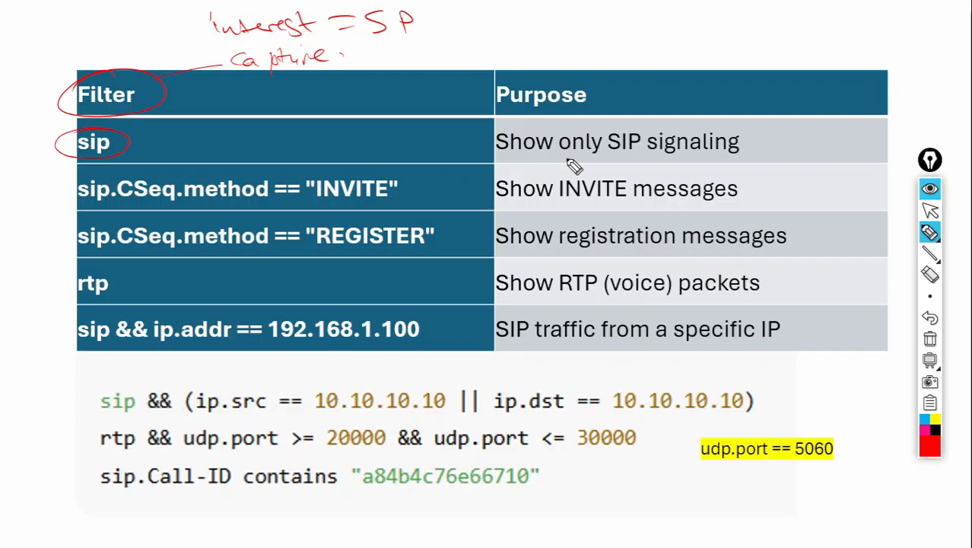
mouse_move(613, 127)
left_mouse_down()
mouse_move(672, 162)
mouse_move(766, 152)
mouse_move(696, 127)
mouse_move(613, 128)
left_mouse_up()
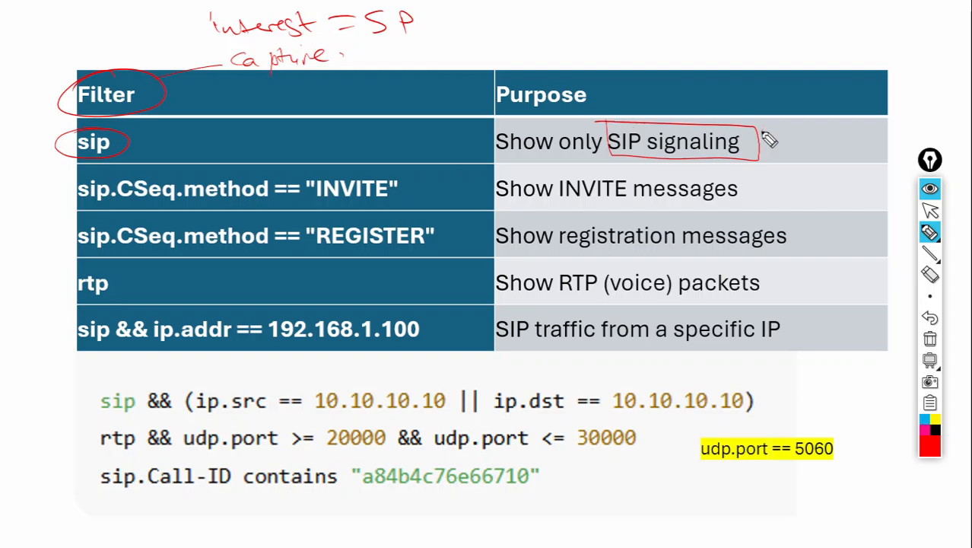
left_click_drag(763, 136, 817, 120)
mouse_move(747, 194)
left_mouse_down()
mouse_move(770, 199)
mouse_move(797, 179)
left_mouse_up()
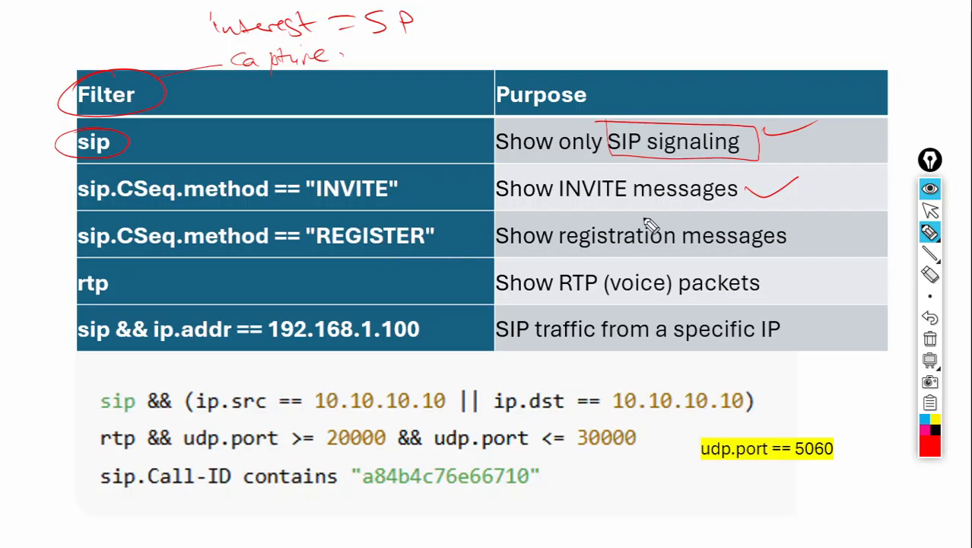
left_click_drag(791, 239, 843, 226)
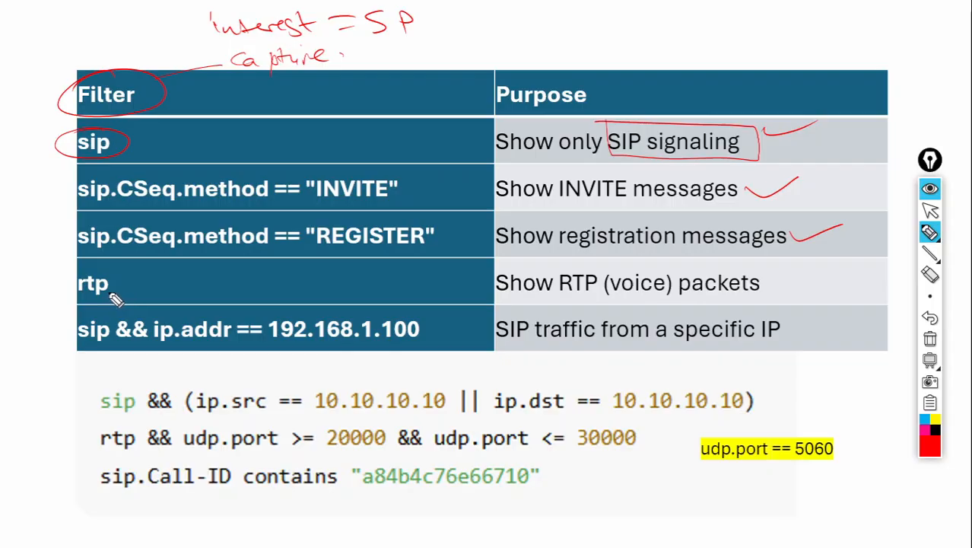
Circle the rtp filter, tick its voice packets purpose, and bracket the sip && ip.addr == 192.168.1.100 filter.
left_click_drag(88, 267, 117, 273)
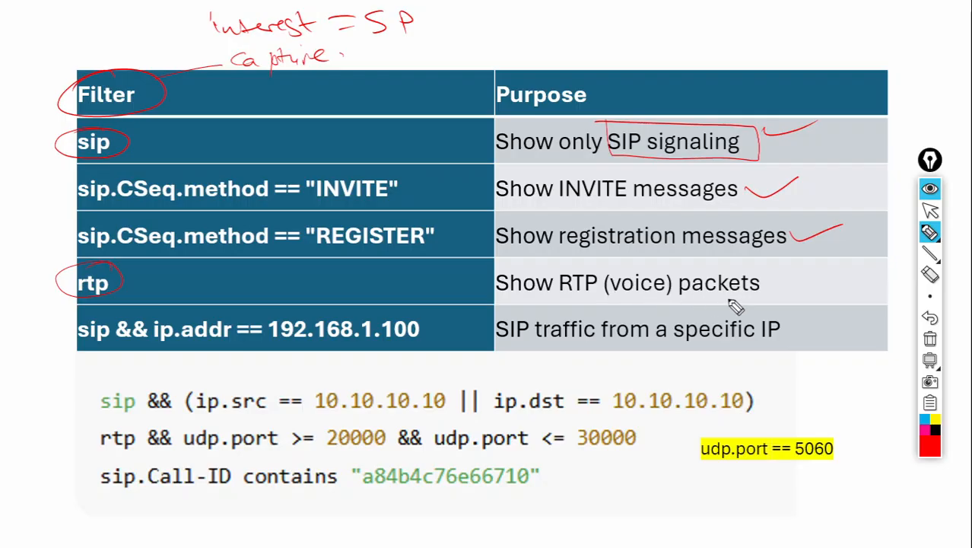
left_click_drag(767, 282, 817, 271)
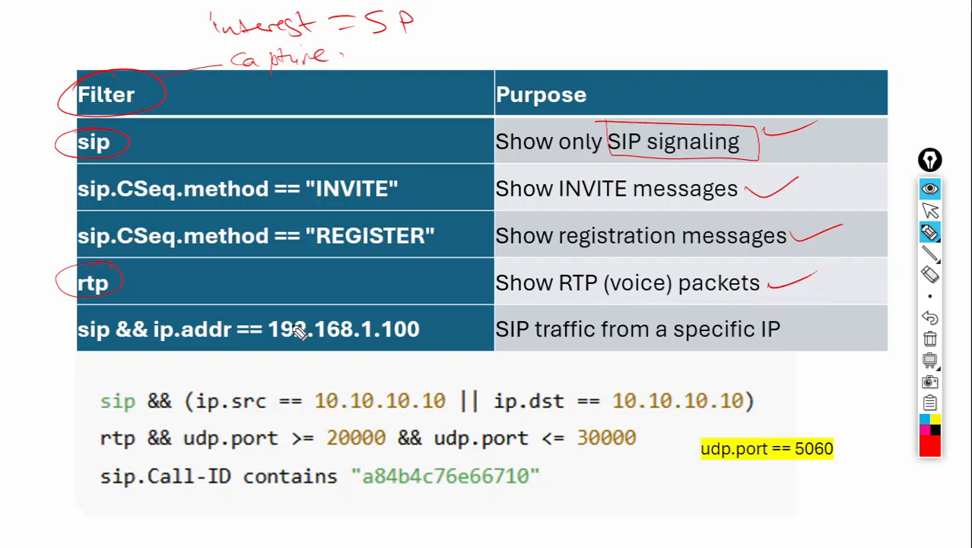
mouse_move(454, 340)
left_mouse_down()
mouse_move(289, 358)
mouse_move(65, 330)
mouse_move(91, 317)
left_mouse_up()
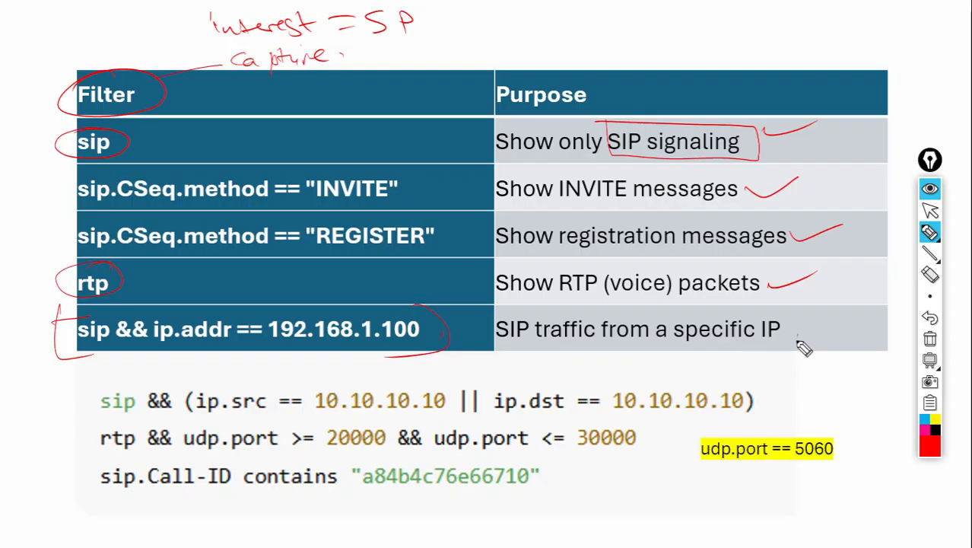
left_click_drag(652, 439, 636, 440)
Clear all annotations, switch to the normal pointer, and view the Common SIP Issues slide briefly before returning to the filter table slide.
left_click(930, 342)
mouse_move(932, 232)
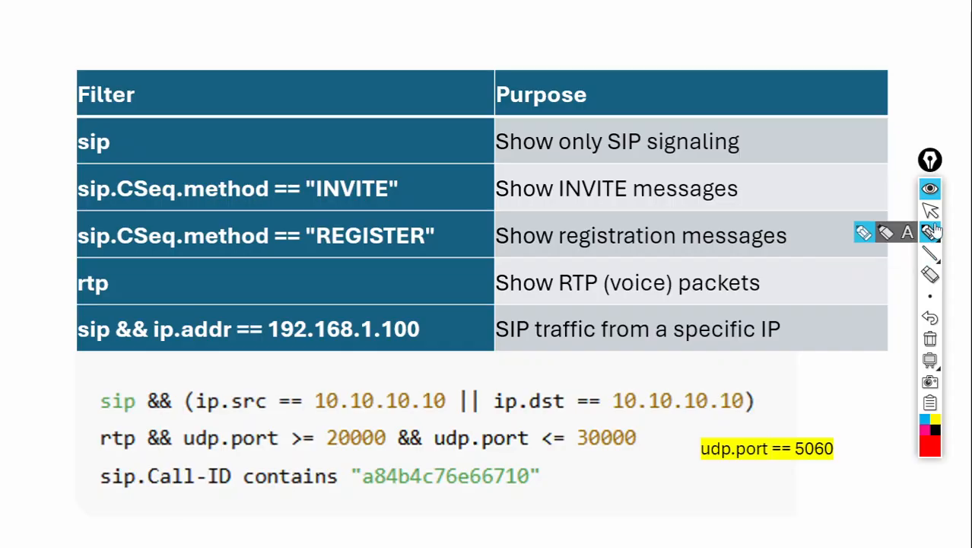
left_click(931, 212)
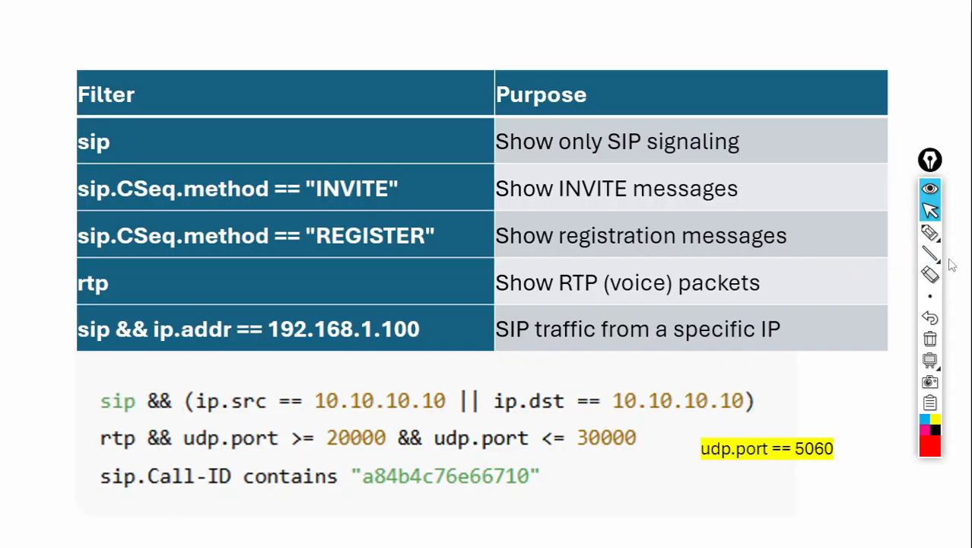
left_click(864, 402)
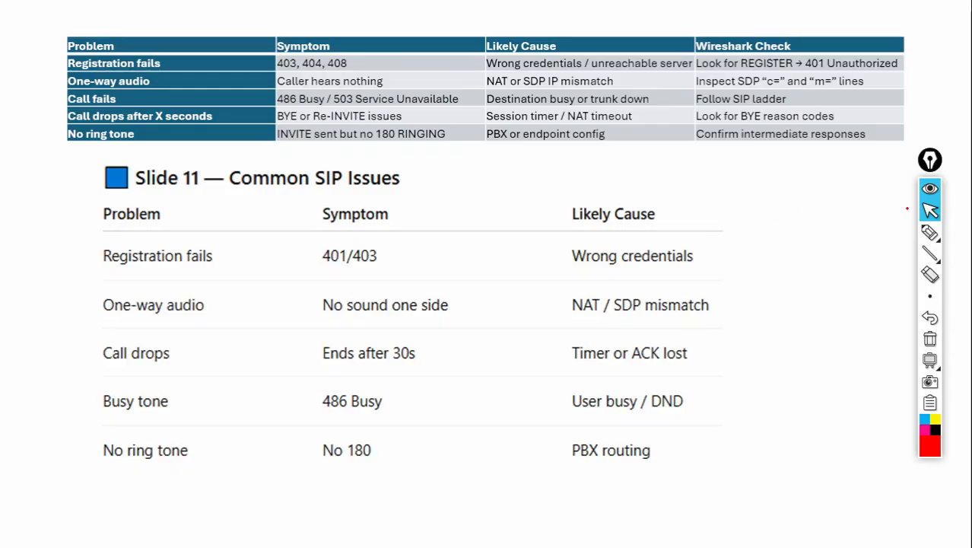
key("Left")
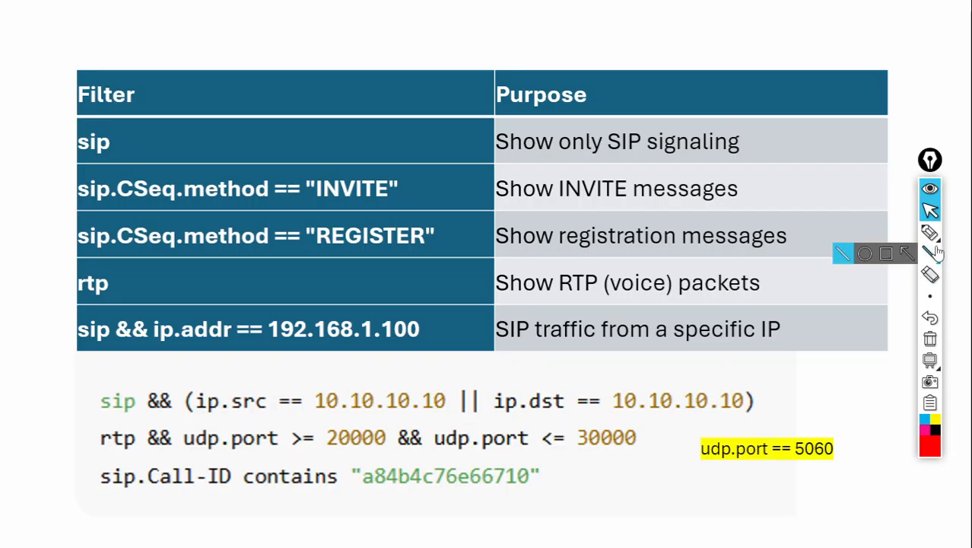
With the pen, write "Packet Capture Demo" above the table, followed by a circled 1 and "Downloading Wireshark".
left_click(929, 232)
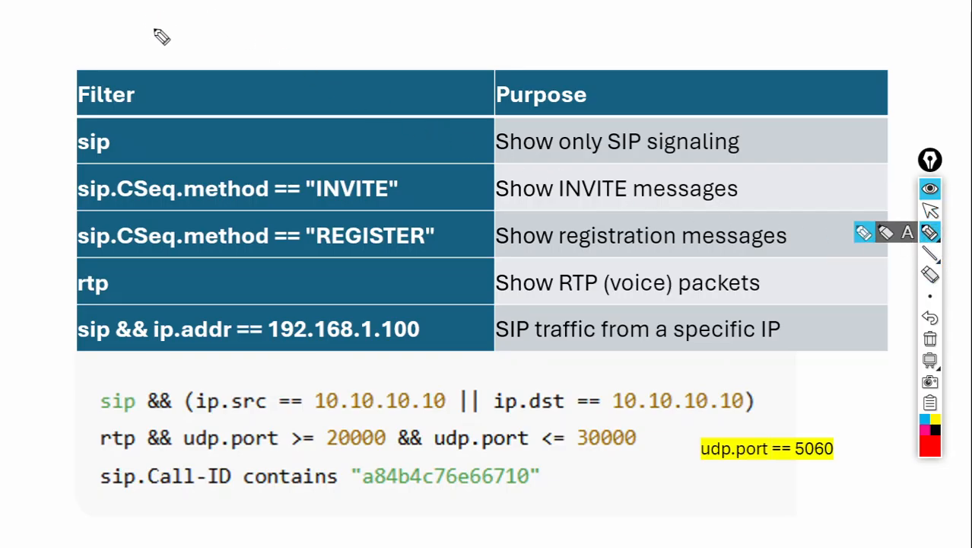
mouse_move(151, 26)
left_mouse_down()
mouse_move(203, 48)
mouse_move(306, 39)
left_mouse_up()
left_click_drag(322, 43, 465, 38)
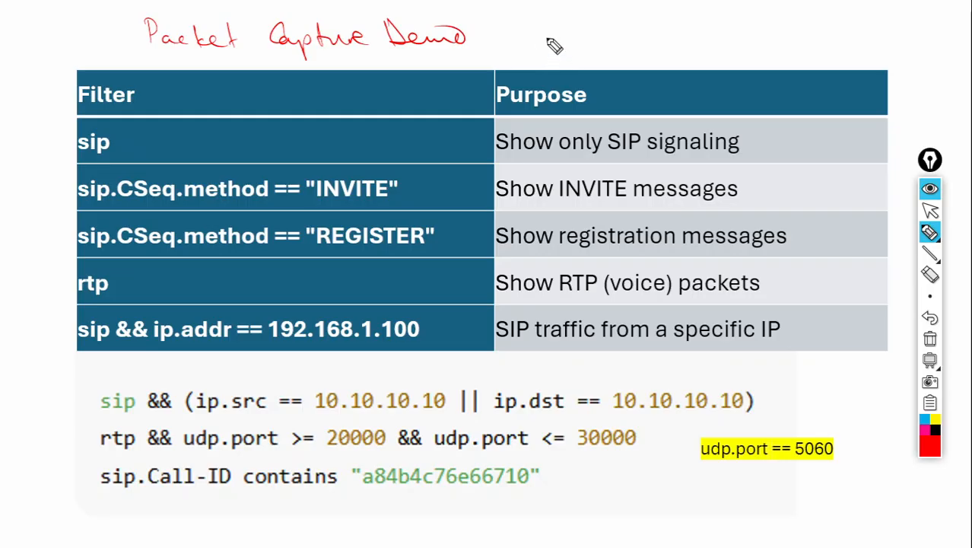
mouse_move(560, 30)
left_mouse_down()
mouse_move(566, 40)
mouse_move(560, 29)
left_mouse_up()
left_click_drag(537, 32, 538, 50)
mouse_move(575, 23)
left_mouse_down()
mouse_move(578, 47)
mouse_move(612, 38)
mouse_move(693, 47)
mouse_move(708, 29)
mouse_move(841, 42)
mouse_move(866, 32)
left_mouse_up()
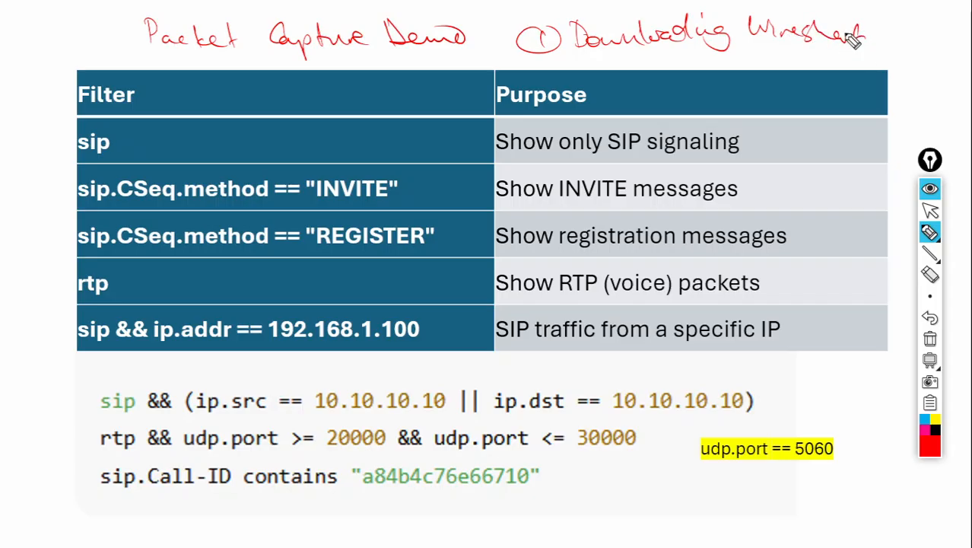
Clear the ink from the filter table slide and end the slide show, discarding the ink annotations.
left_click(932, 210)
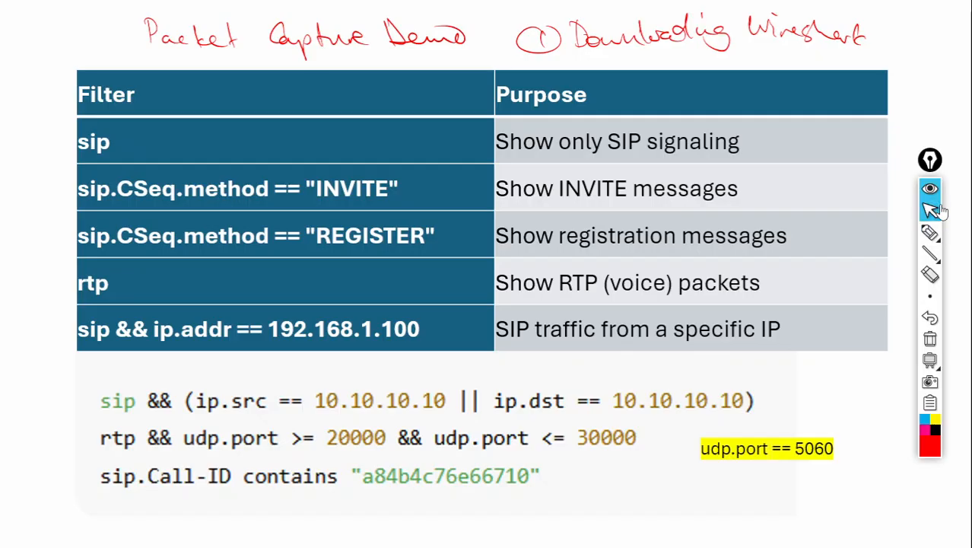
left_click(931, 341)
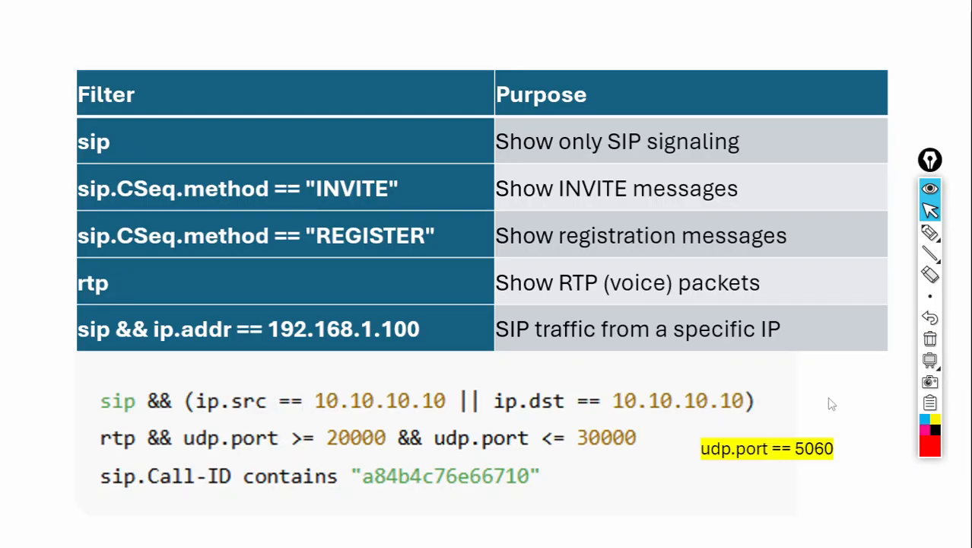
mouse_move(927, 242)
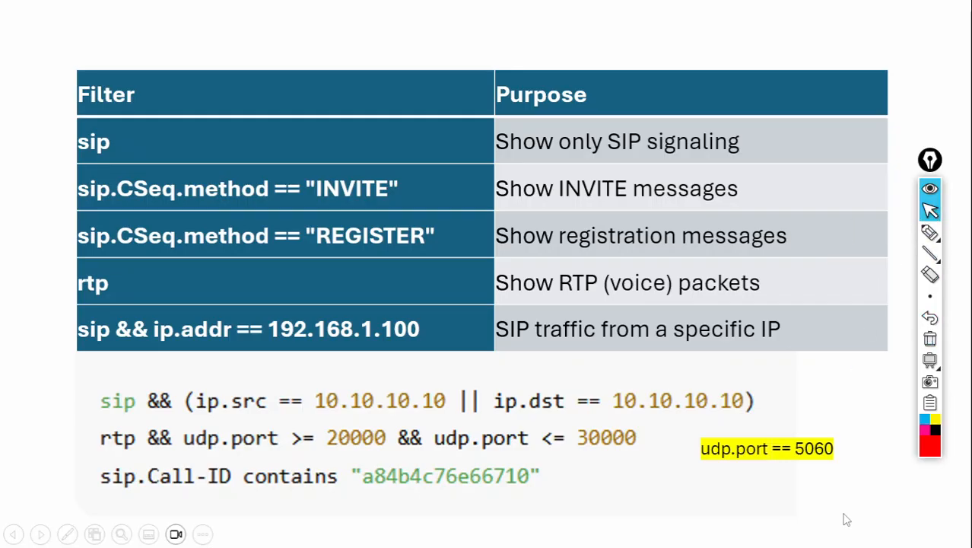
key("Escape")
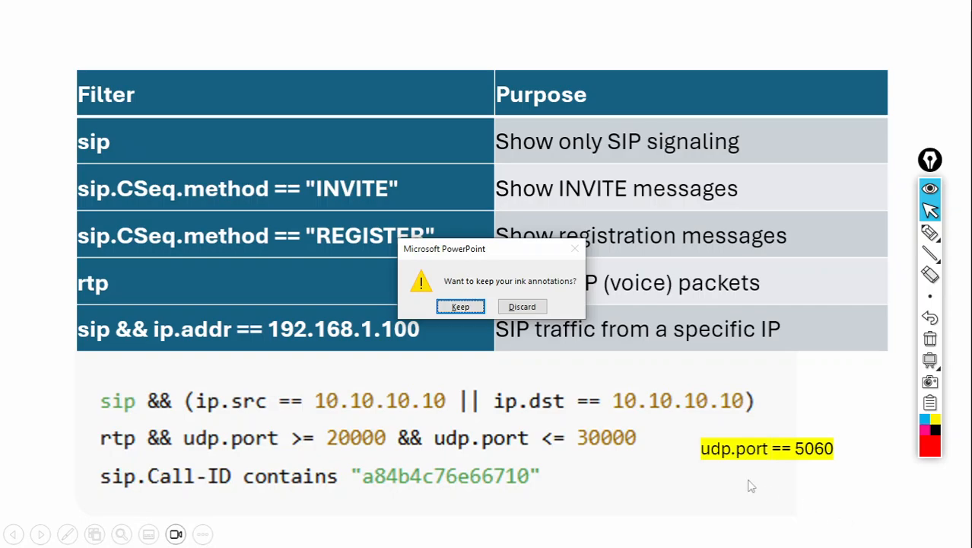
left_click(523, 307)
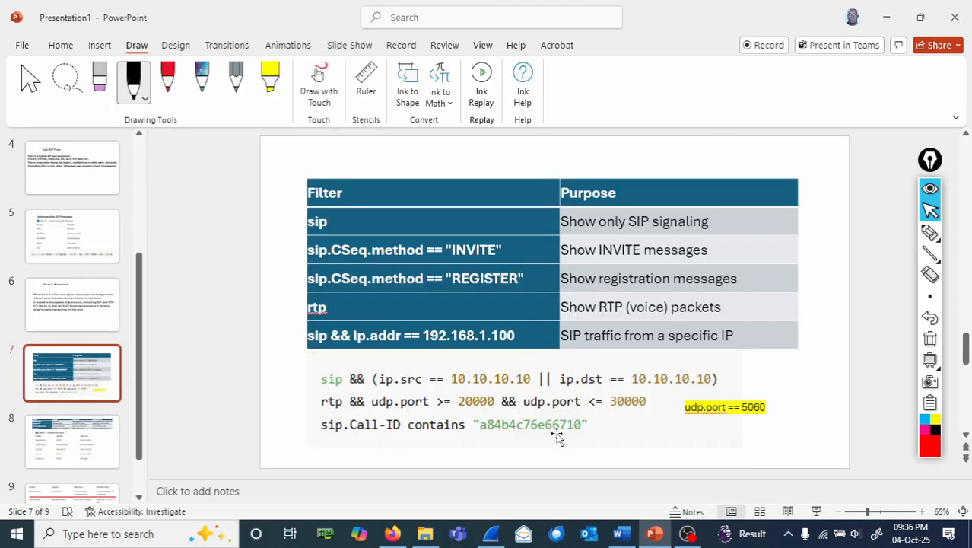
Switch to Firefox, search for "wireshark download" and open the official wireshark.org download page.
left_click(392, 534)
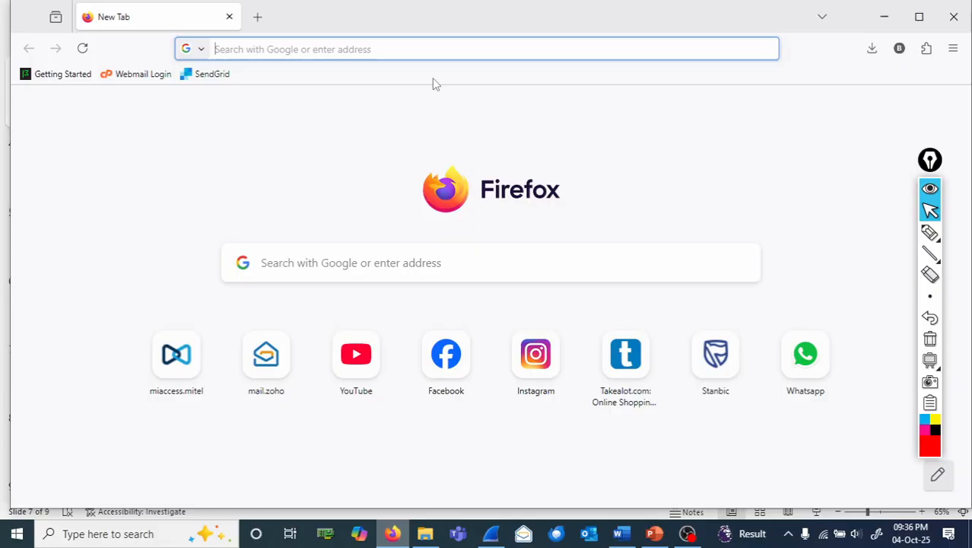
type("wir")
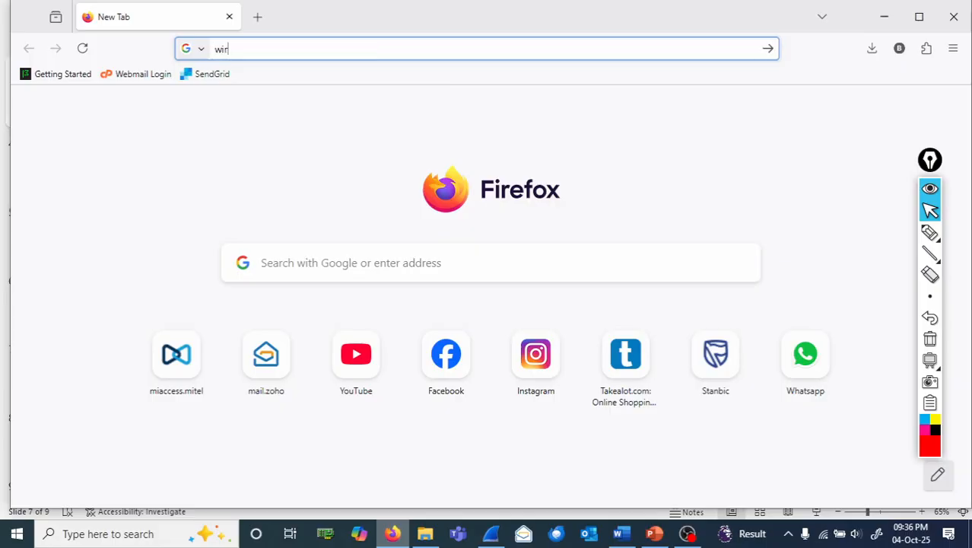
type("e")
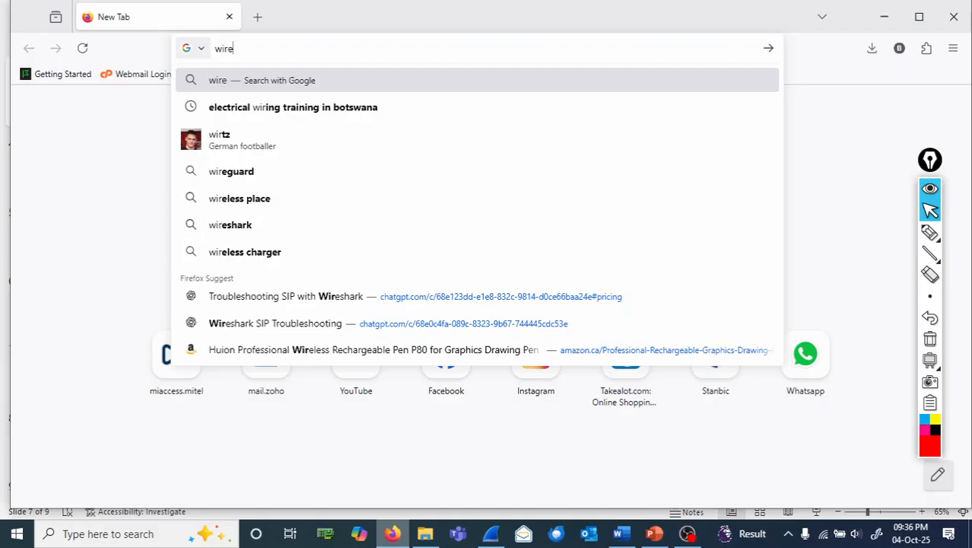
type("shark d")
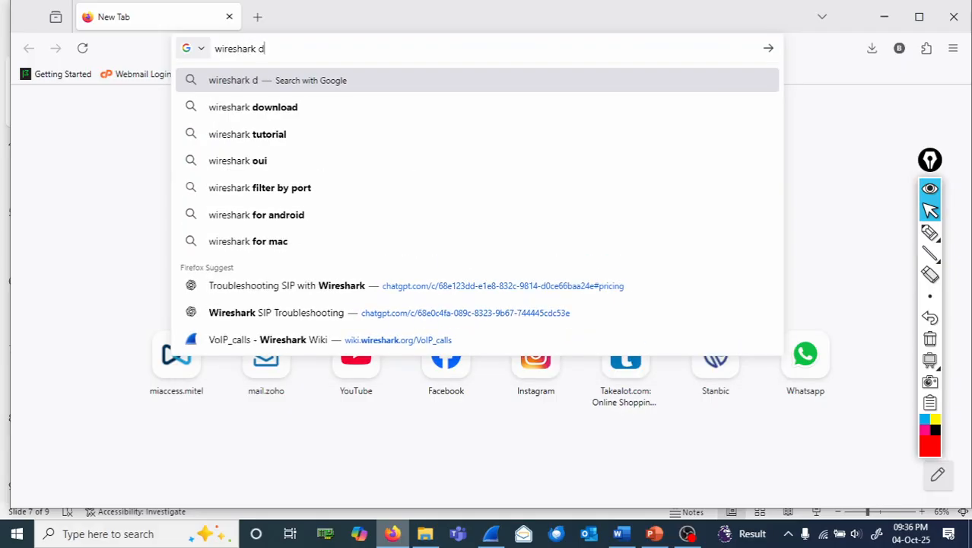
type("ownload")
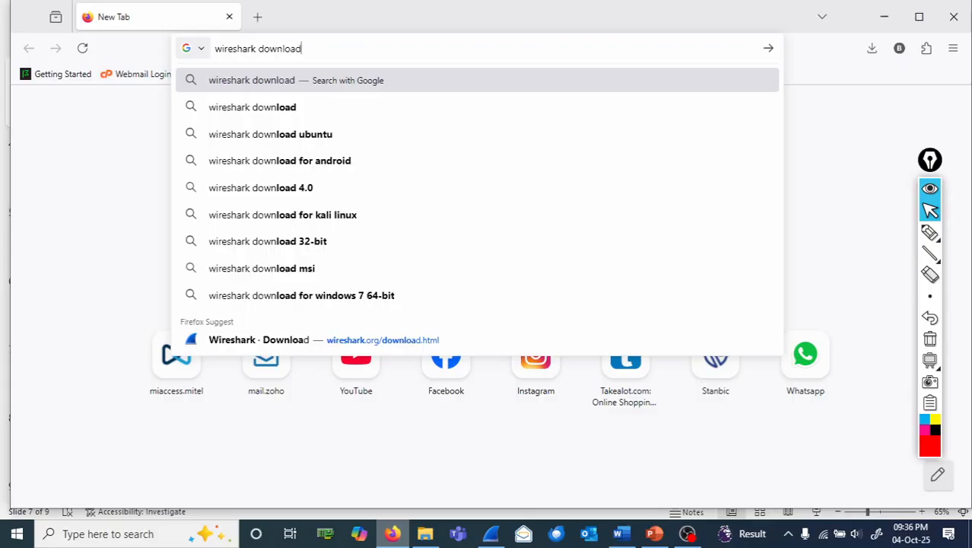
key("Return")
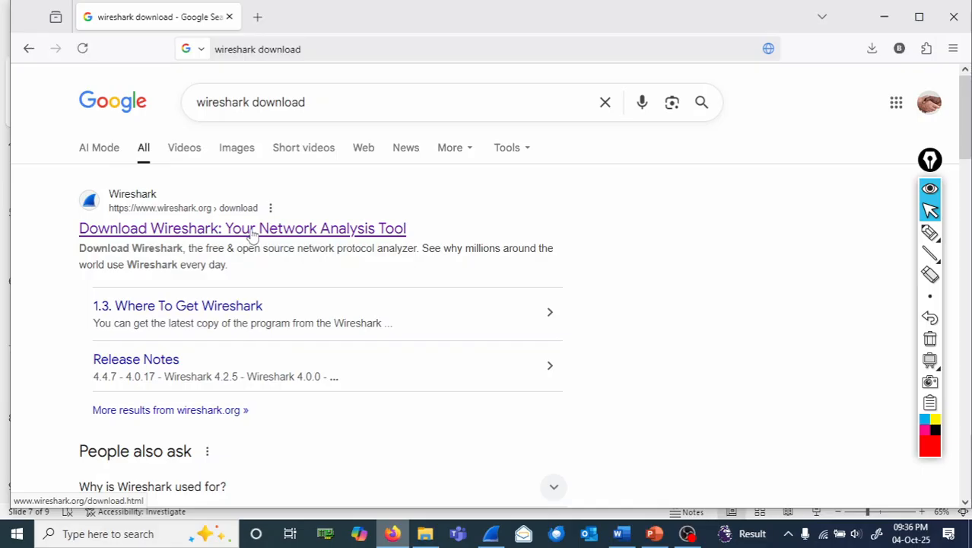
left_click(252, 232)
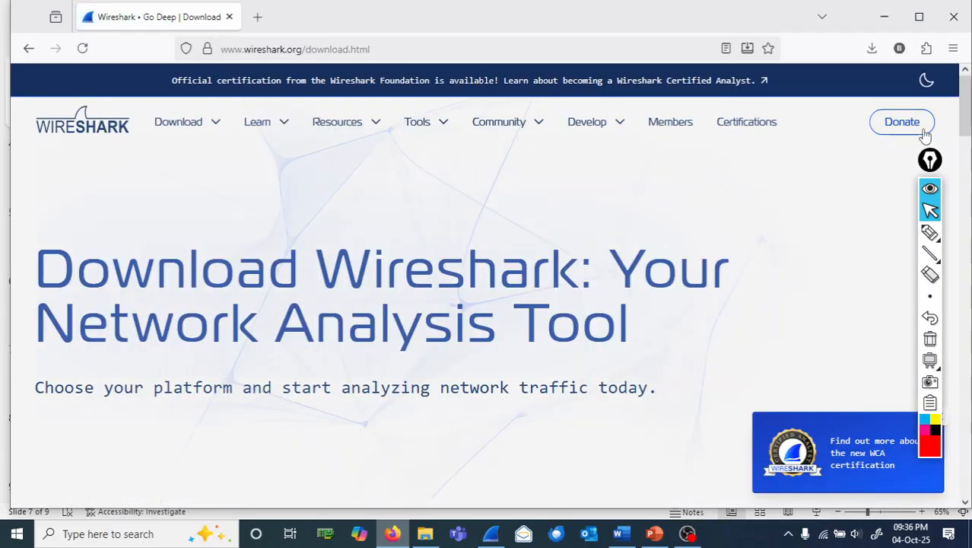
Start downloading the Windows x64 Installer of Wireshark stable release 4.4.9.
left_click_drag(962, 128, 966, 166)
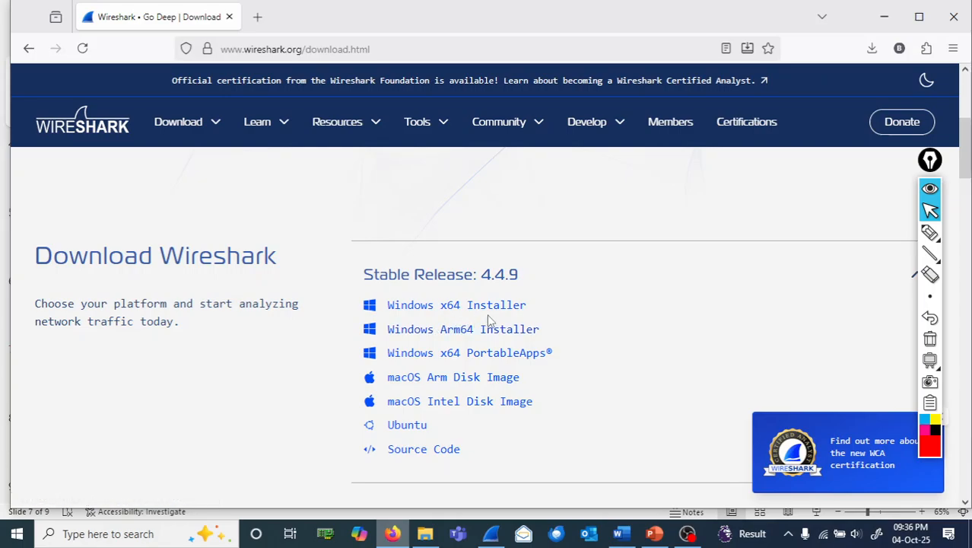
left_click(445, 308)
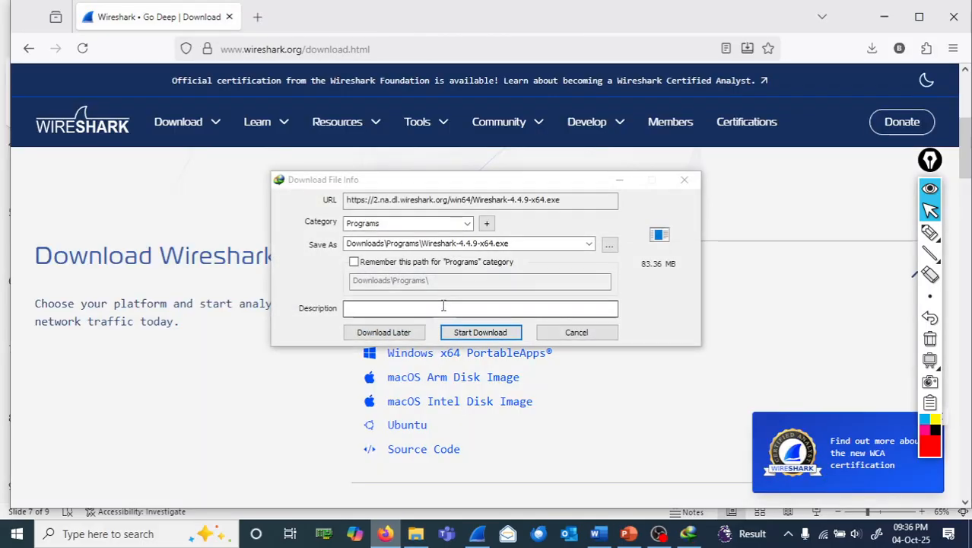
left_click(481, 332)
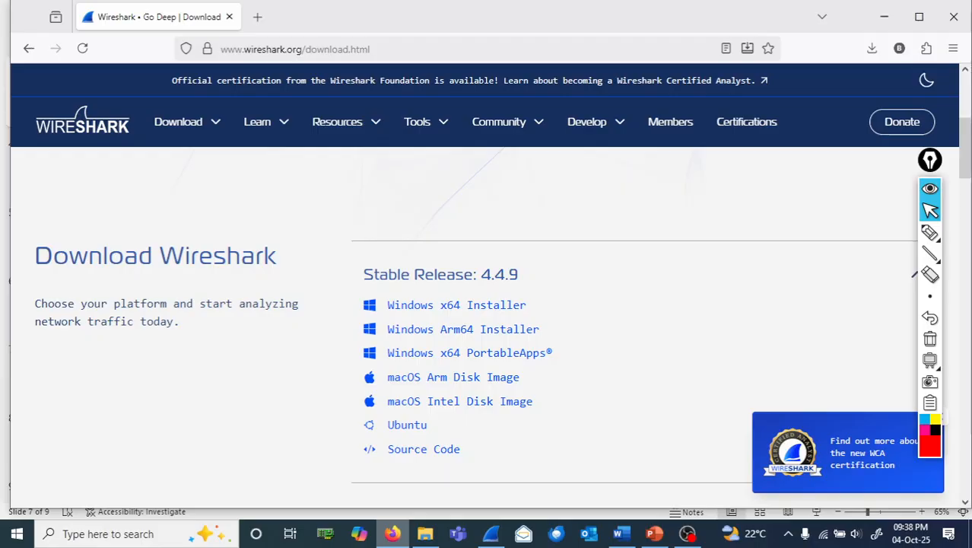
With the pen, draw a red arrow to the Windows x64 Installer link and write "install Wireshark" beside it.
mouse_move(931, 242)
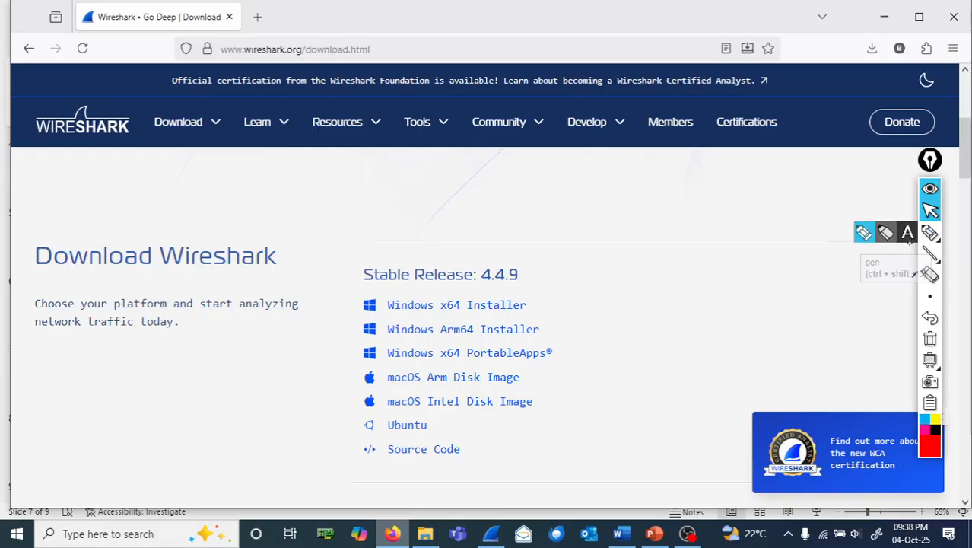
left_click(862, 234)
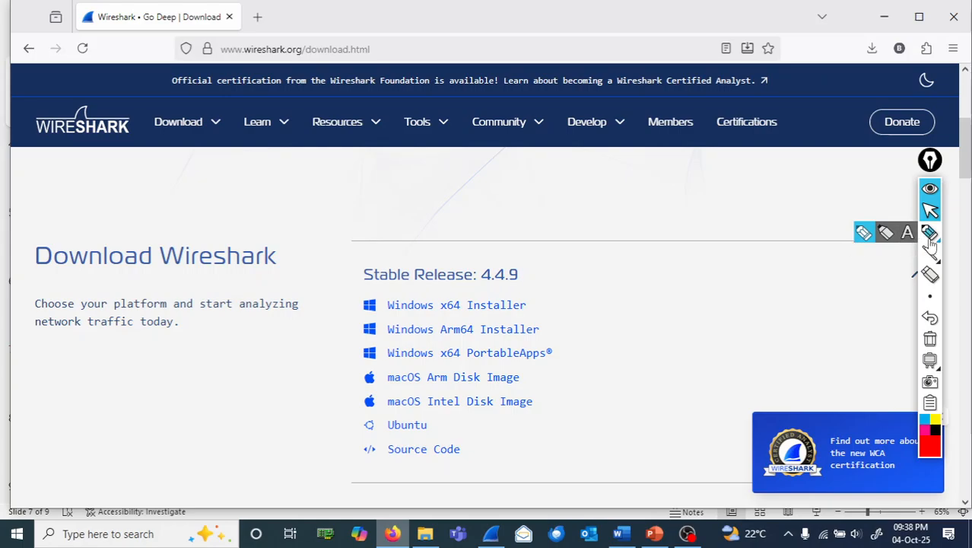
left_click_drag(602, 266, 540, 296)
left_click_drag(559, 280, 540, 297)
left_click_drag(540, 296, 569, 293)
mouse_move(628, 259)
left_mouse_down()
mouse_move(629, 271)
mouse_move(701, 259)
mouse_move(704, 271)
left_mouse_up()
left_click(627, 240)
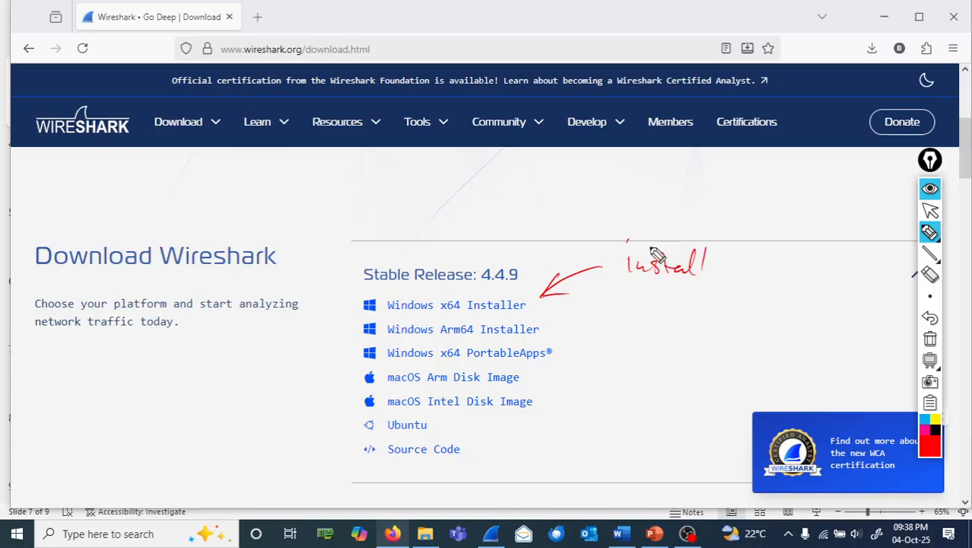
left_click_drag(616, 292, 749, 300)
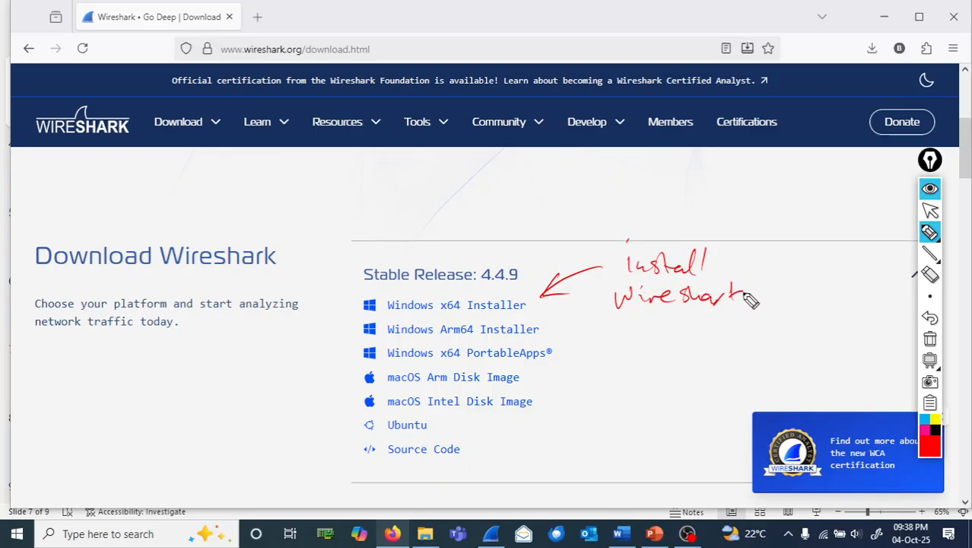
Clear the ink from the download page, restore the normal pointer, and close and relaunch Wireshark.
left_click(930, 342)
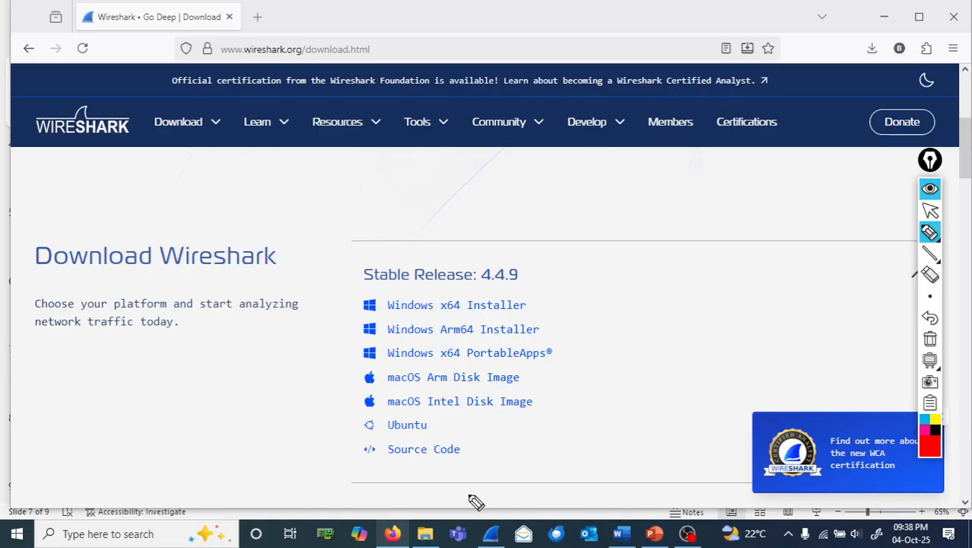
left_click(930, 213)
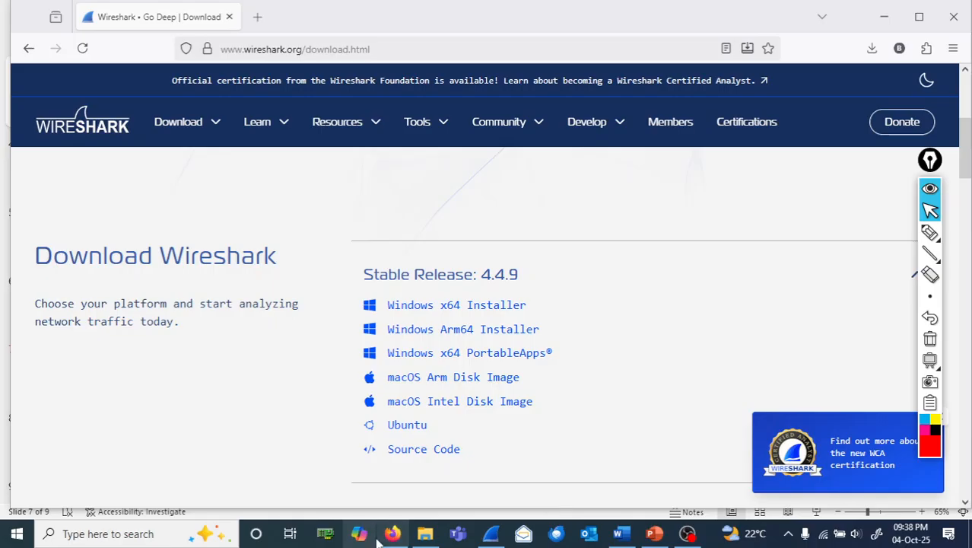
right_click(489, 538)
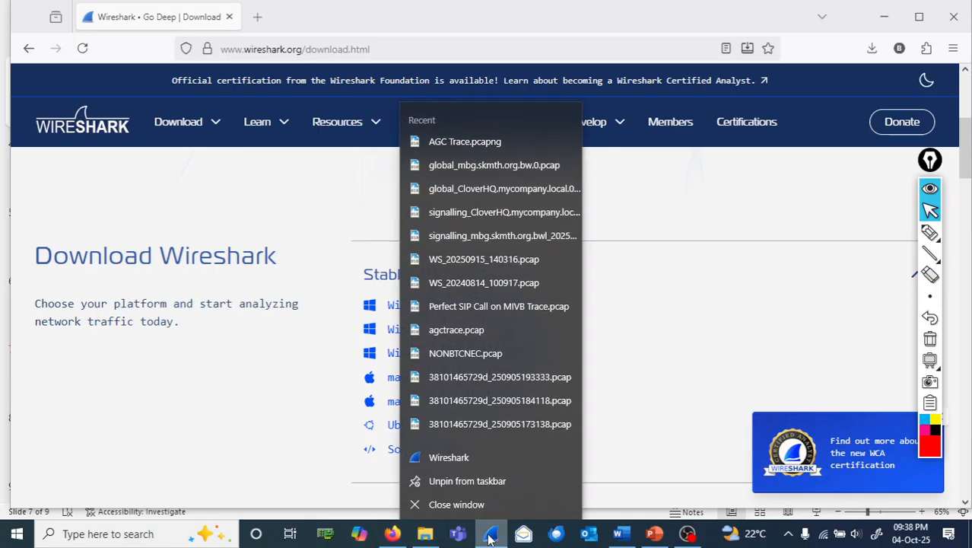
left_click(441, 502)
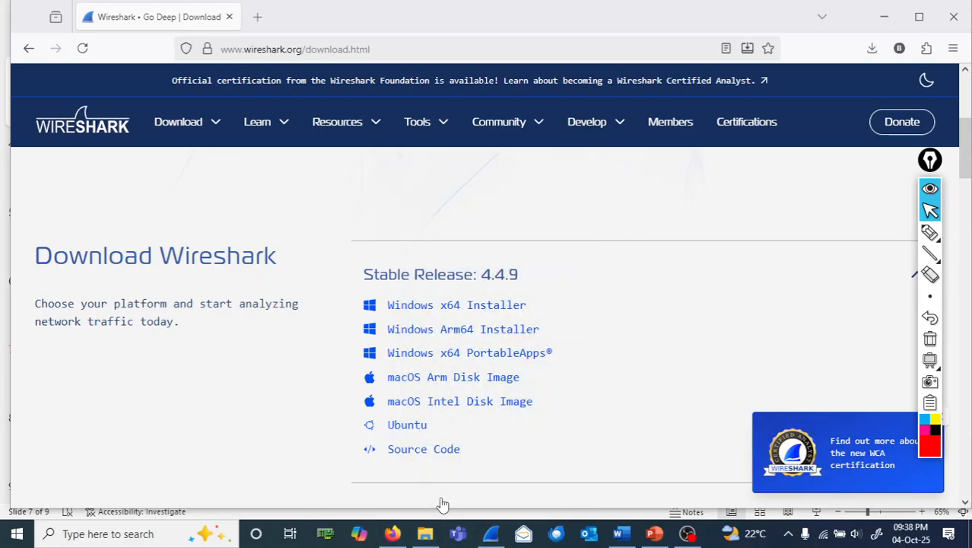
left_click(494, 534)
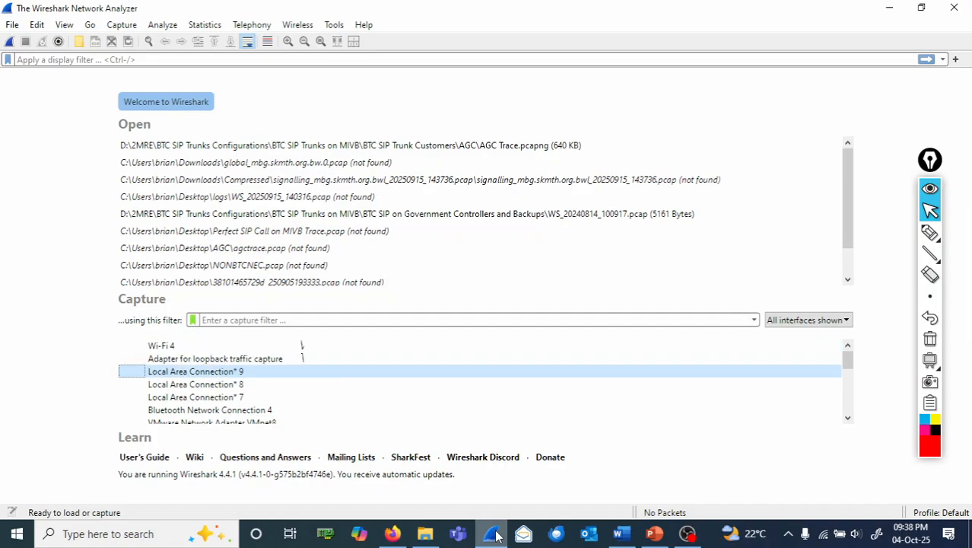
With the pen, write "Run/Open" and "Which interface on our PC do we want to capture packets for?" on the welcome screen.
left_click(929, 233)
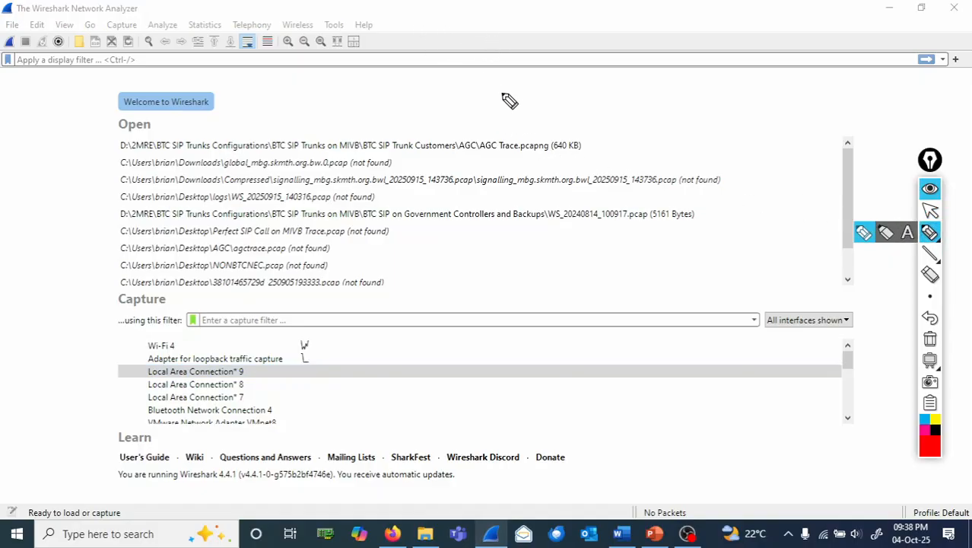
mouse_move(520, 97)
left_mouse_down()
mouse_move(527, 87)
mouse_move(549, 94)
mouse_move(602, 82)
mouse_move(656, 96)
left_mouse_up()
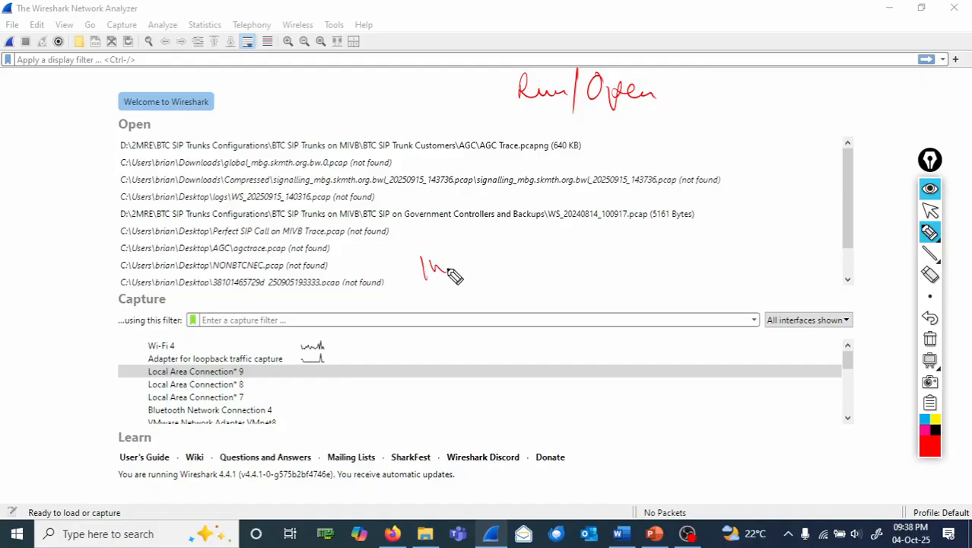
mouse_move(447, 266)
left_mouse_down()
mouse_move(575, 269)
mouse_move(763, 243)
left_mouse_up()
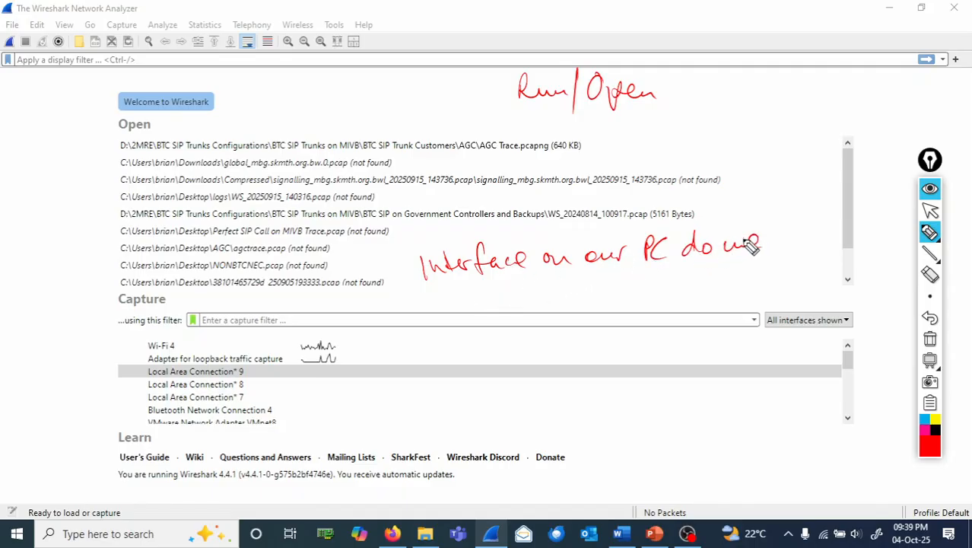
mouse_move(435, 299)
left_mouse_down()
mouse_move(654, 298)
mouse_move(732, 283)
left_mouse_up()
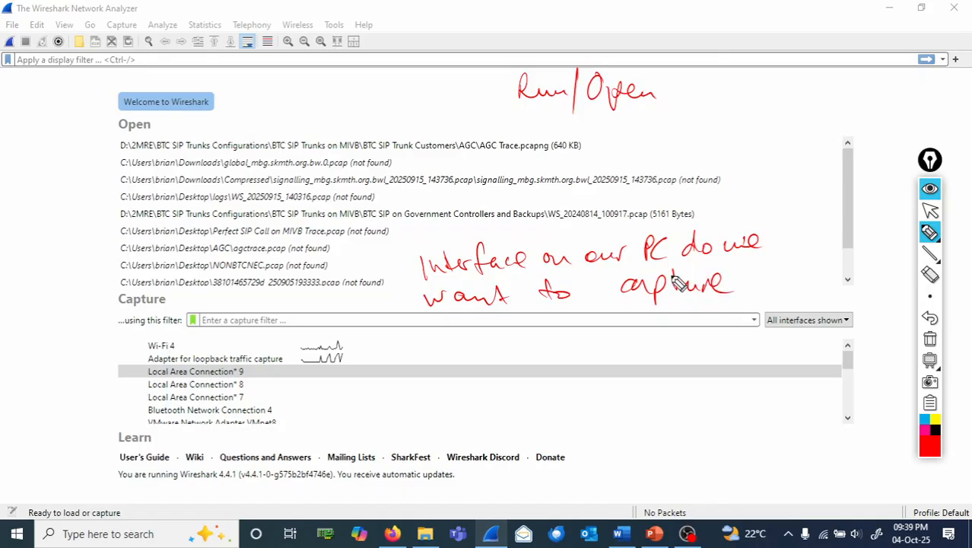
mouse_move(466, 330)
left_mouse_down()
mouse_move(463, 354)
mouse_move(494, 330)
mouse_move(536, 321)
mouse_move(545, 330)
mouse_move(591, 319)
mouse_move(636, 328)
mouse_move(664, 316)
left_mouse_up()
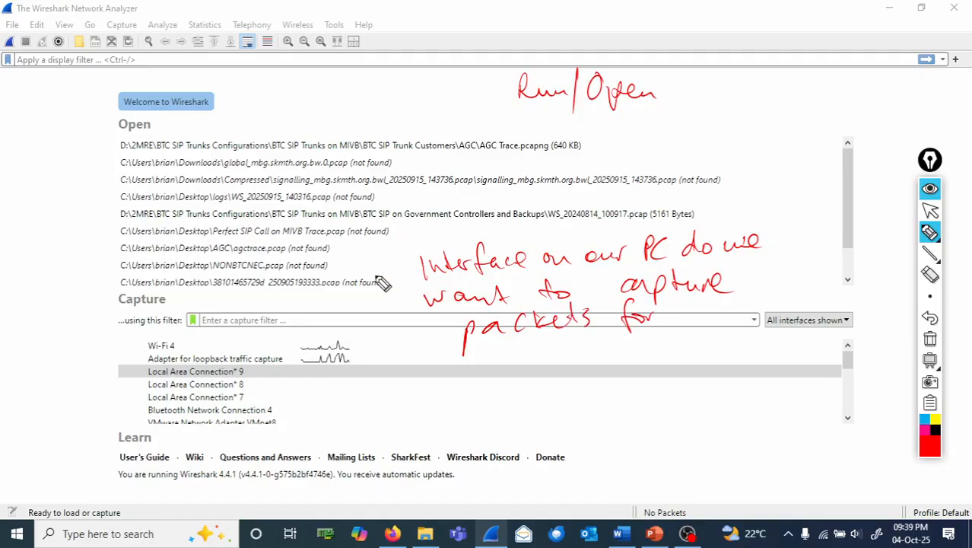
mouse_move(403, 240)
left_mouse_down()
mouse_move(426, 255)
mouse_move(502, 232)
left_mouse_up()
left_click_drag(664, 304, 673, 325)
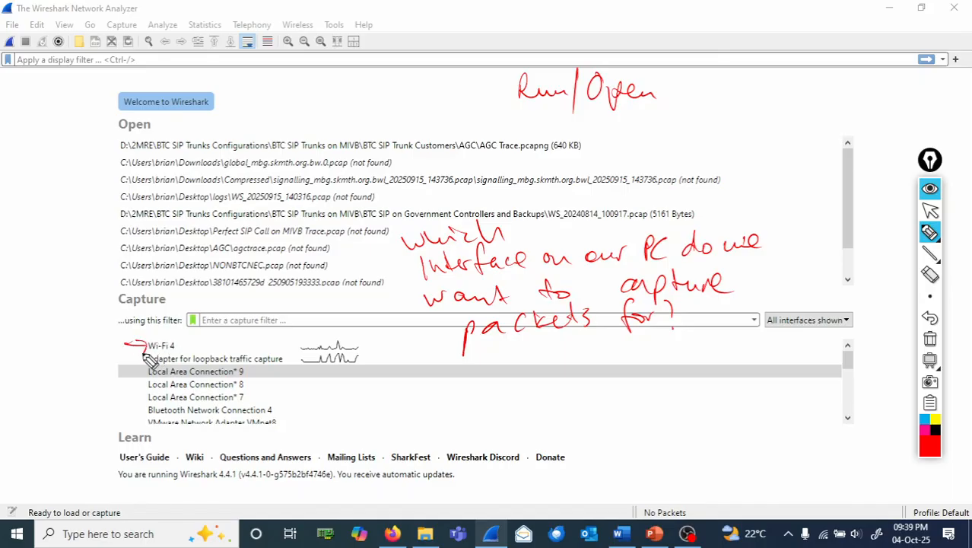
Mark Wi-Fi 4, the loopback adapter and Local Area Connection* 9 with arrows, then clear all ink and restore the normal pointer.
left_click_drag(126, 354, 149, 360)
mouse_move(129, 374)
left_mouse_down()
mouse_move(145, 371)
mouse_move(138, 376)
left_mouse_up()
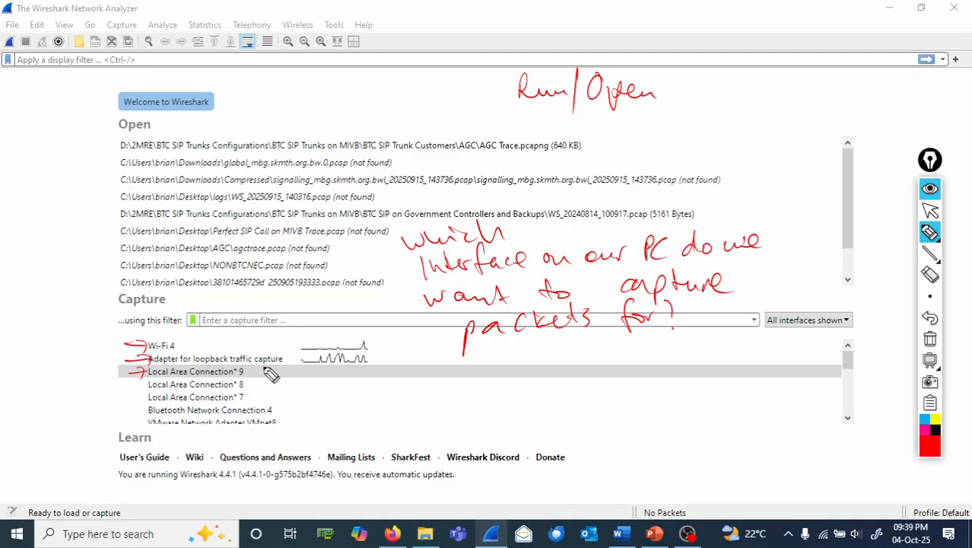
left_click(929, 339)
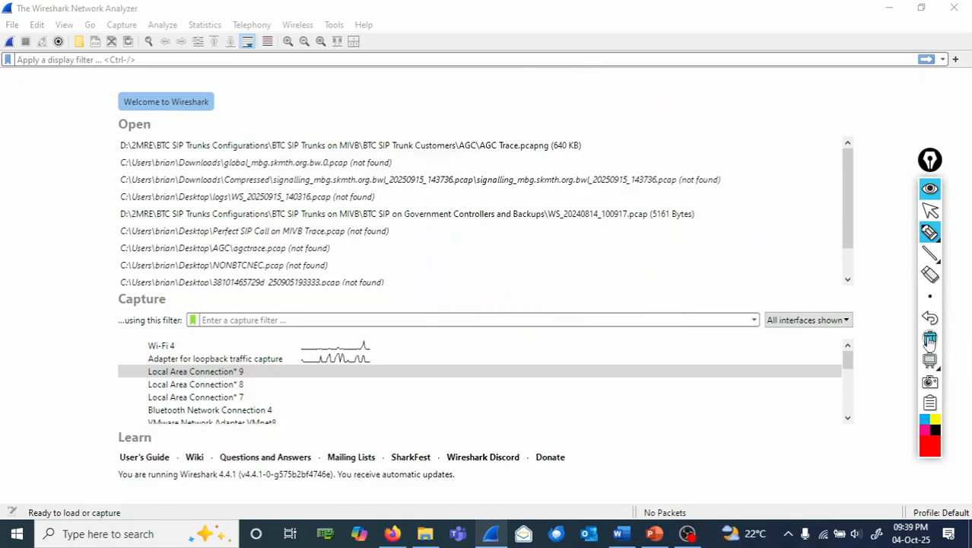
left_click(931, 211)
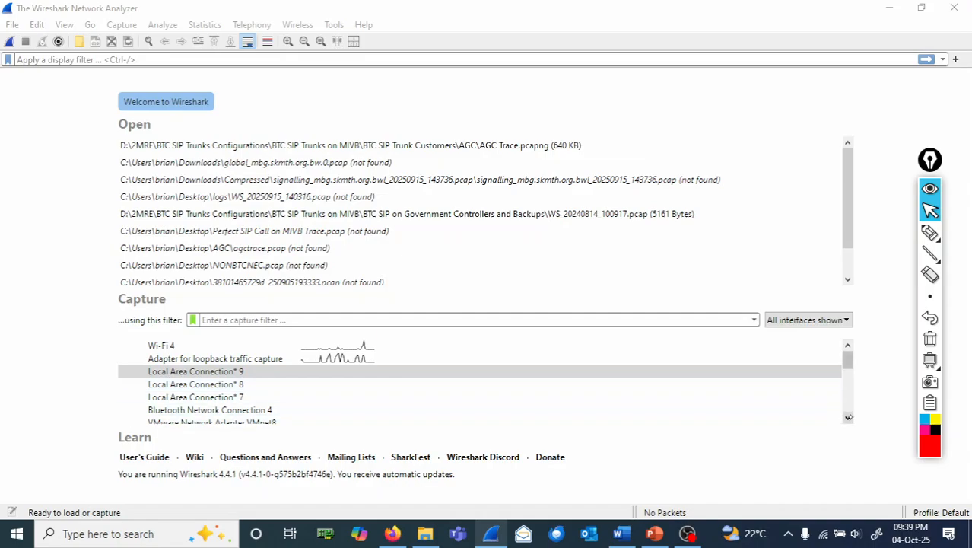
Look through the whole list of available capture interfaces down to the Event Tracing for Windows (ETW) reader.
left_click(846, 417)
left_click(847, 418)
left_click(846, 417)
left_click(846, 417)
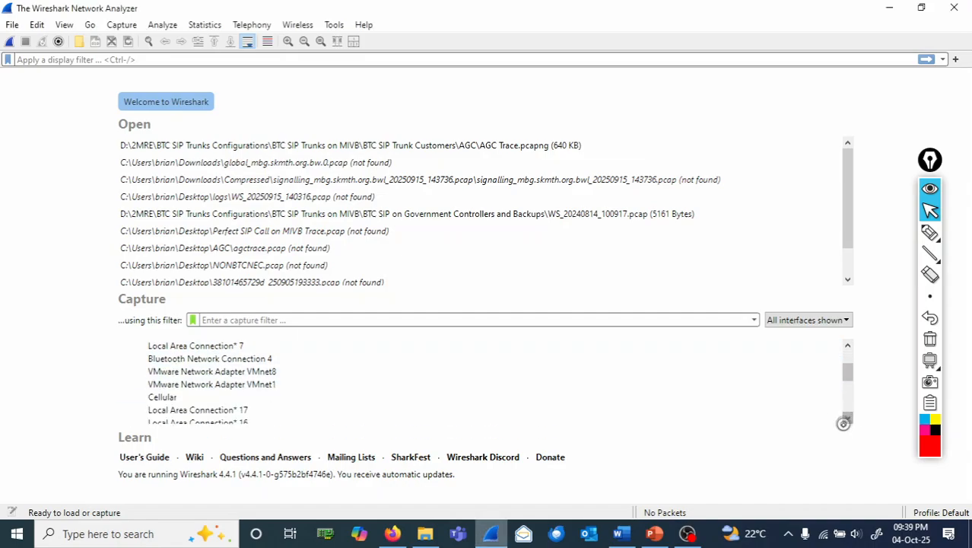
left_click(846, 418)
left_click(847, 418)
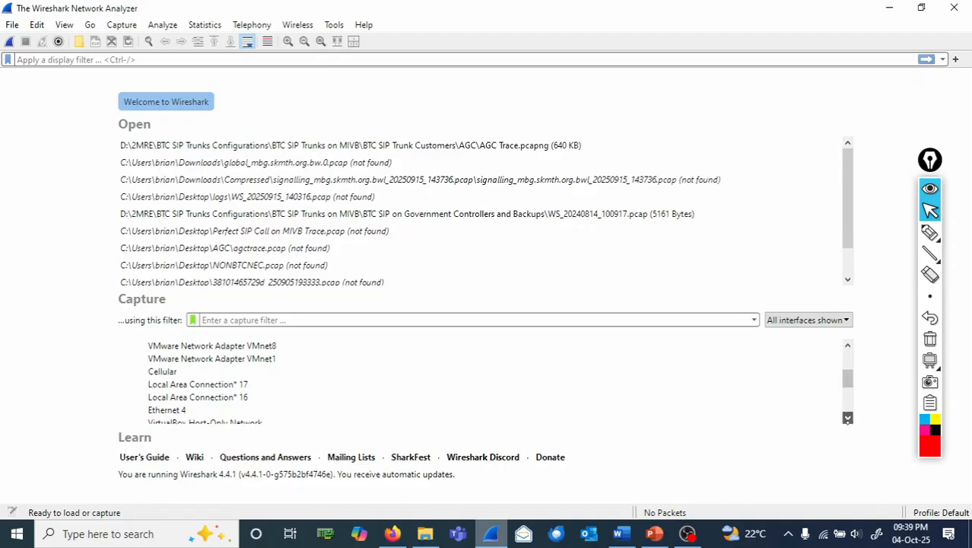
left_click(846, 417)
left_click(846, 418)
left_click(847, 417)
left_click(846, 418)
left_click(847, 418)
left_click(847, 418)
left_click(847, 418)
left_click(846, 418)
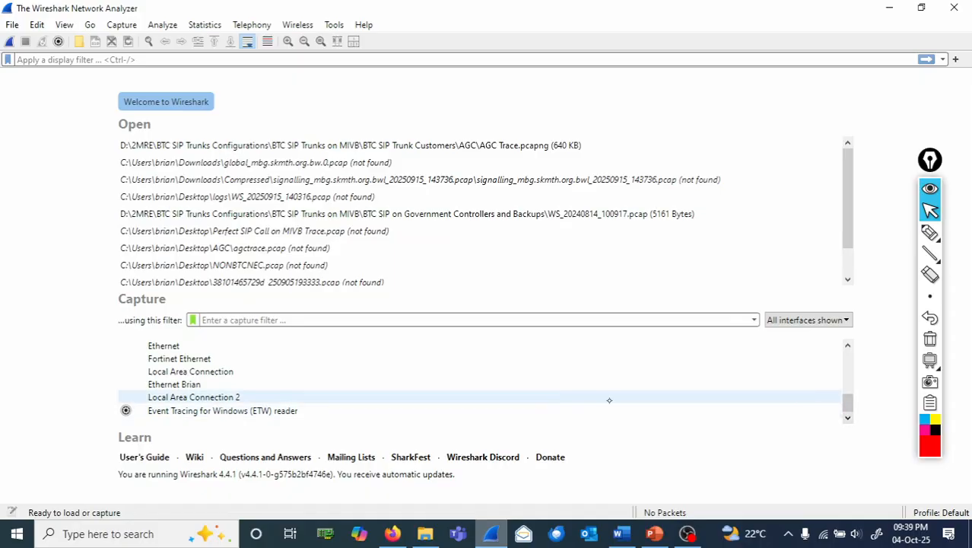
Mark the personally named Ethernet interface above Local Area Connection 2 with the pen, clear the ink, and select that interface.
left_click(934, 240)
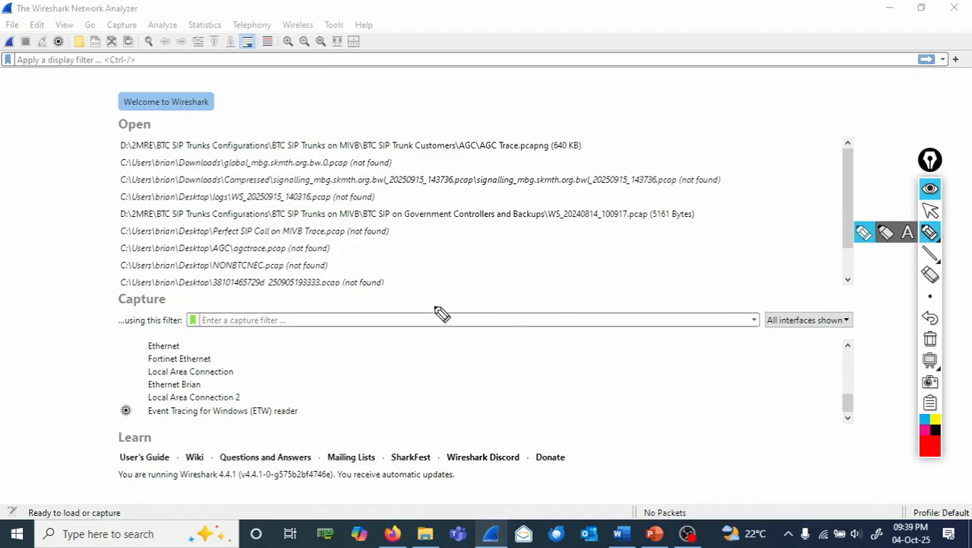
mouse_move(199, 374)
left_mouse_down()
mouse_move(134, 378)
mouse_move(202, 378)
left_mouse_up()
left_click(929, 343)
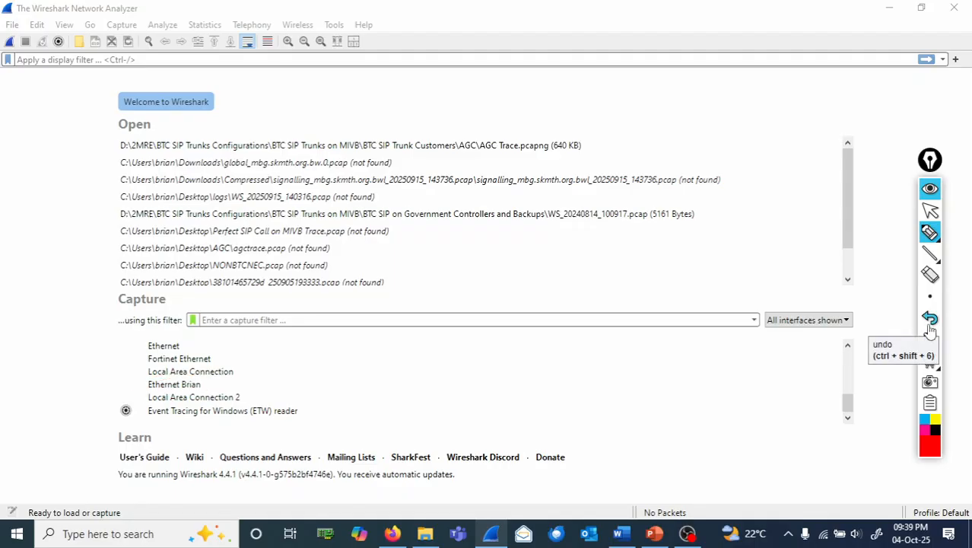
left_click(930, 211)
left_click(189, 390)
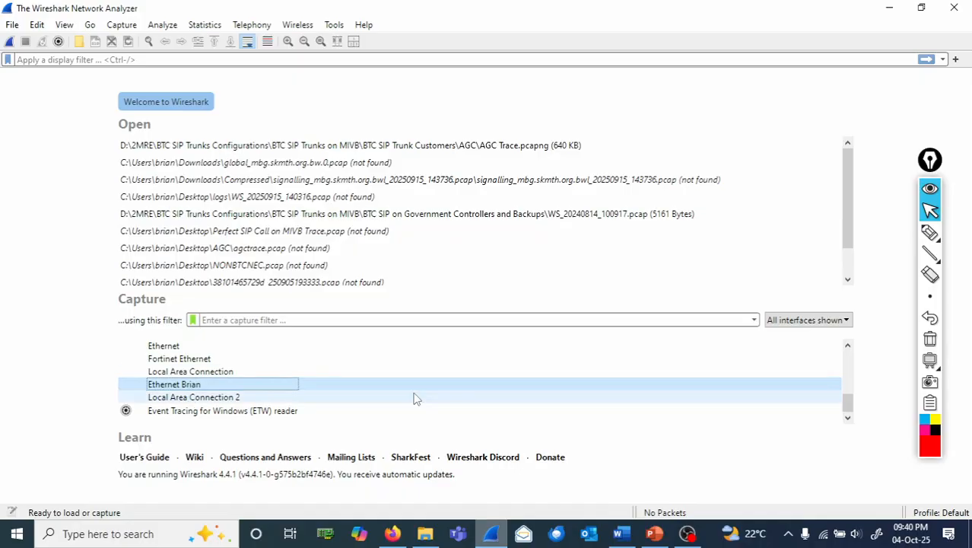
Start capturing packets on Wi-Fi 4, circle the topmost visible packet's timestamp in red, and restore the normal pointer.
left_click_drag(846, 409, 846, 354)
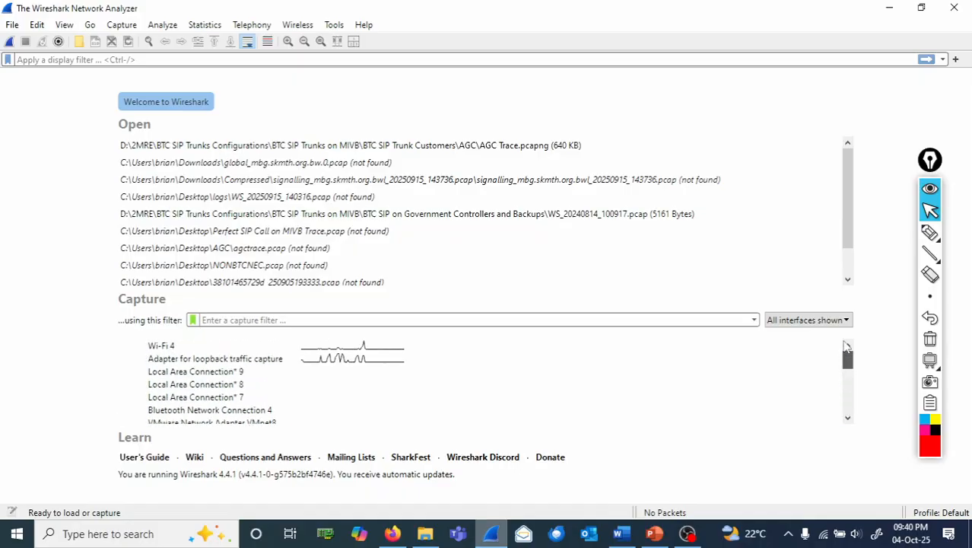
double_click(330, 348)
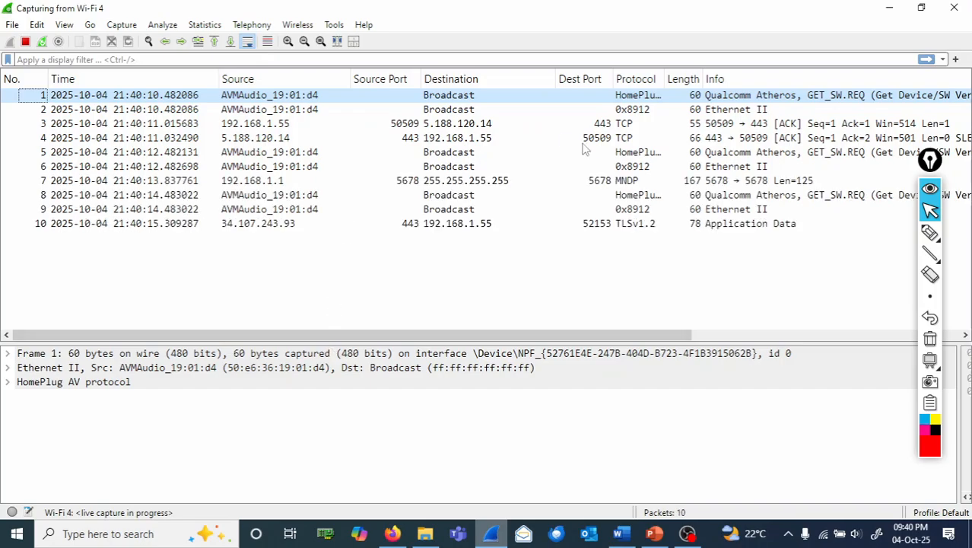
mouse_move(924, 236)
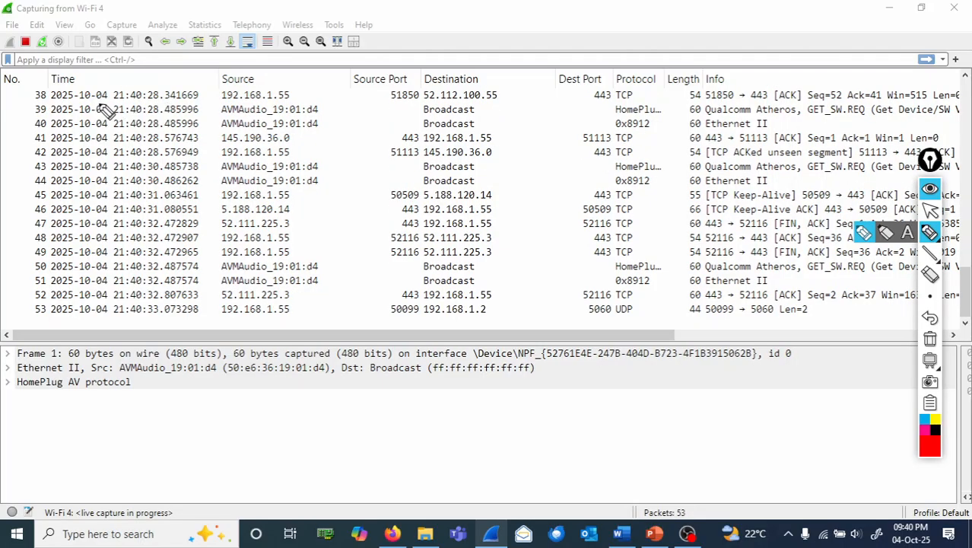
mouse_move(50, 91)
left_mouse_down()
mouse_move(205, 94)
mouse_move(145, 84)
mouse_move(38, 95)
left_mouse_up()
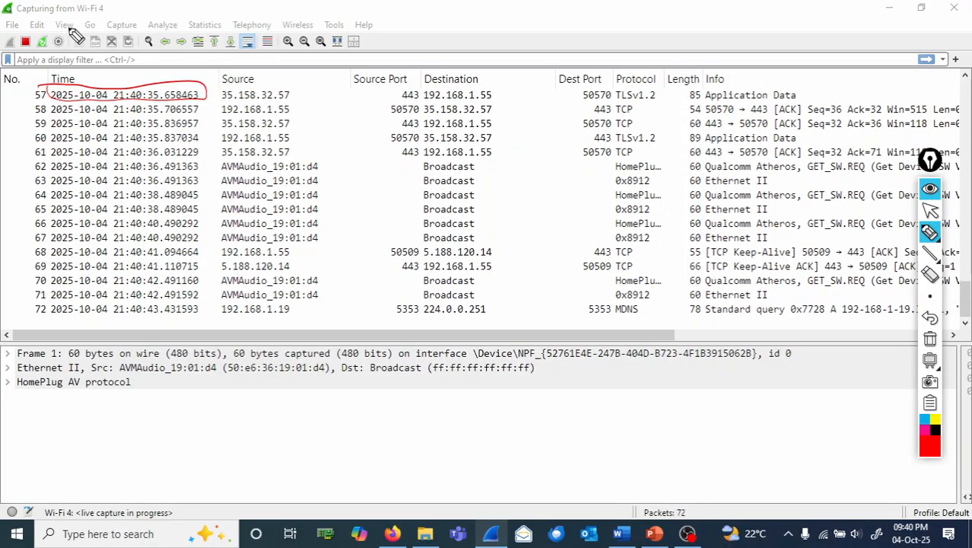
left_click(931, 213)
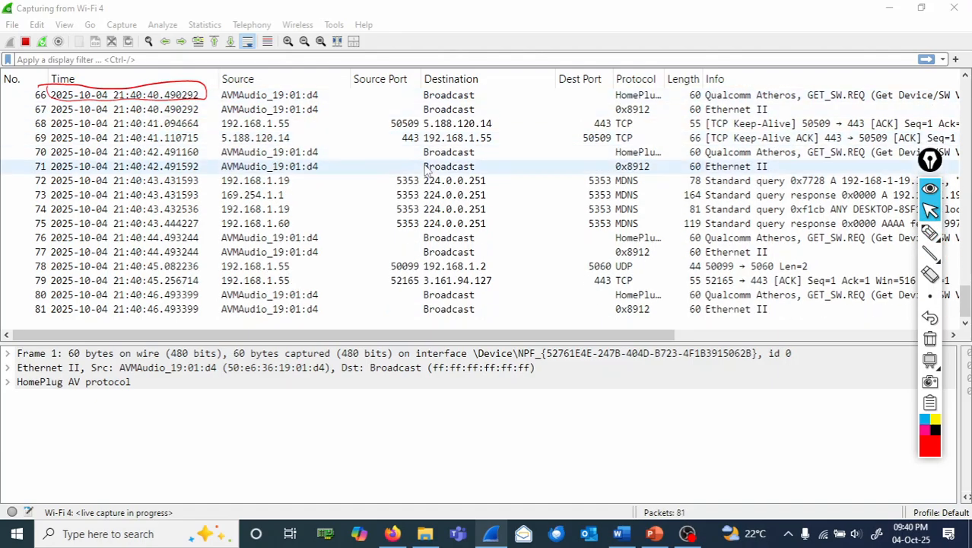
Stop the Wi-Fi 4 capture and bring up the Time Display Format options.
left_click(25, 41)
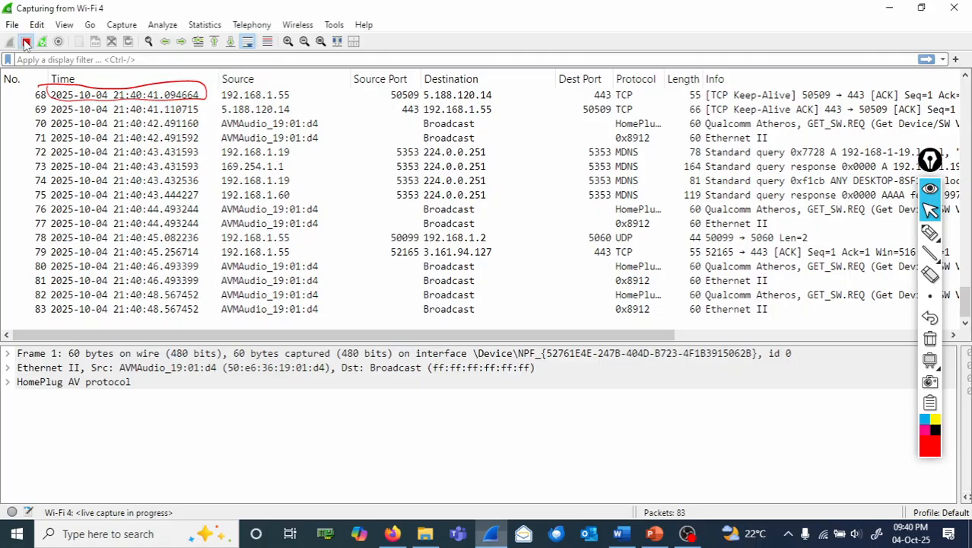
left_click(64, 25)
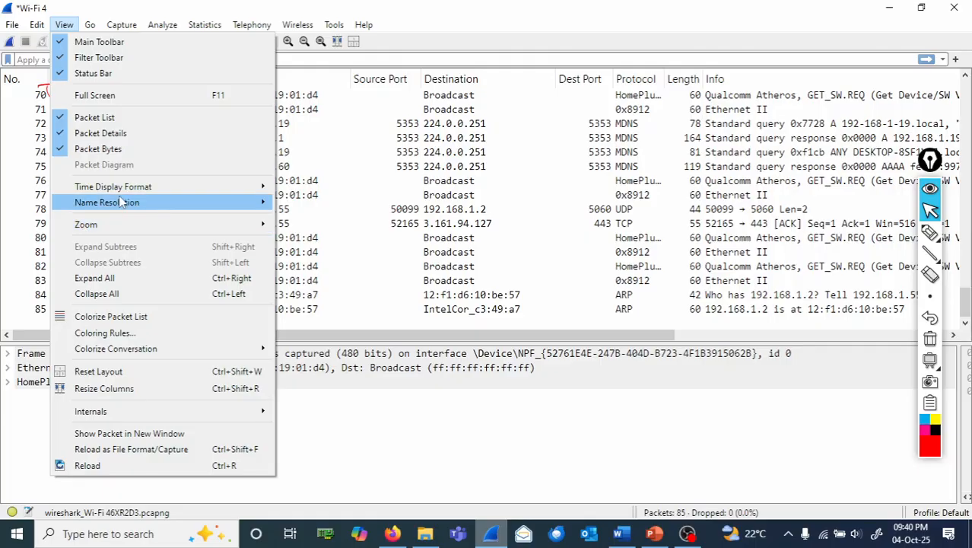
mouse_move(136, 190)
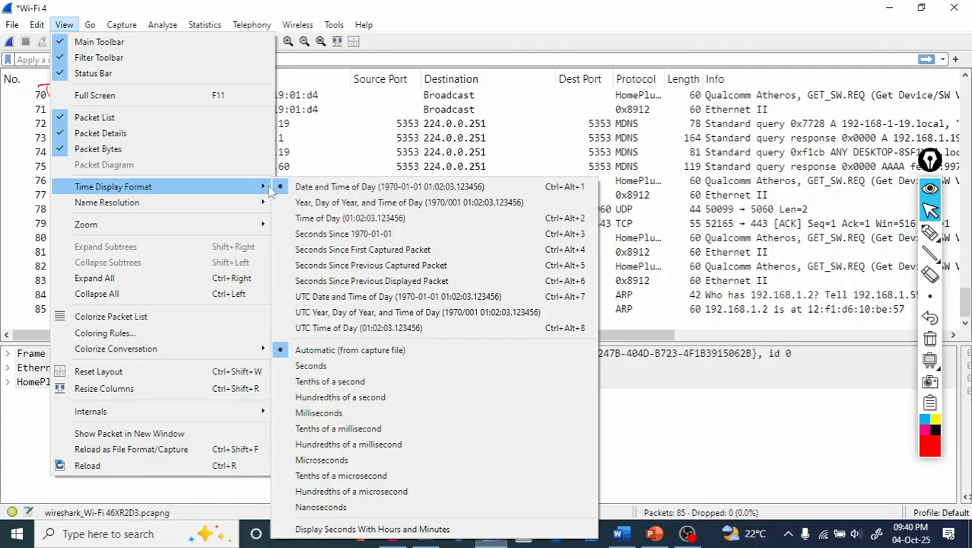
With the pen, circle View, draw a line down to a handwritten time note, and restore the normal pointer.
left_click(931, 242)
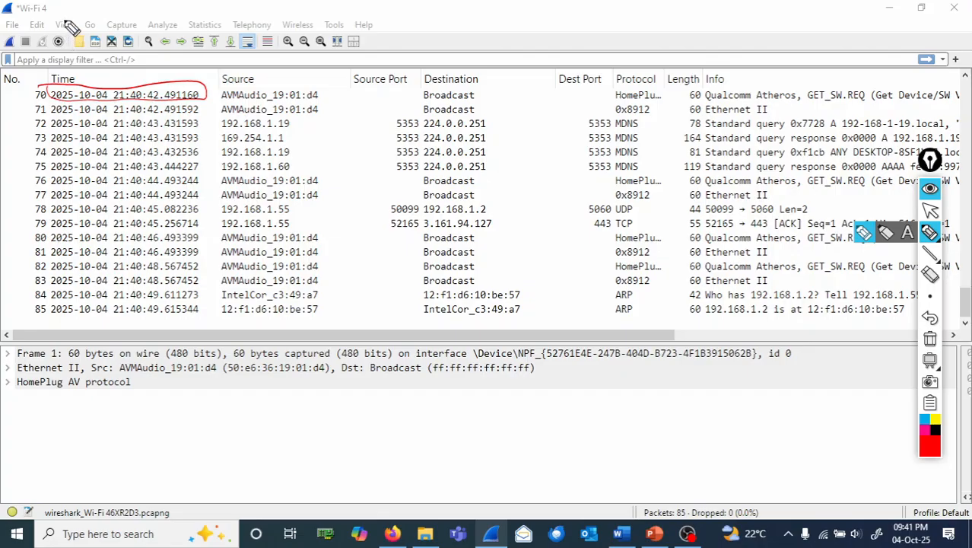
mouse_move(67, 22)
left_mouse_down()
mouse_move(79, 23)
mouse_move(78, 156)
mouse_move(114, 194)
mouse_move(262, 196)
left_mouse_up()
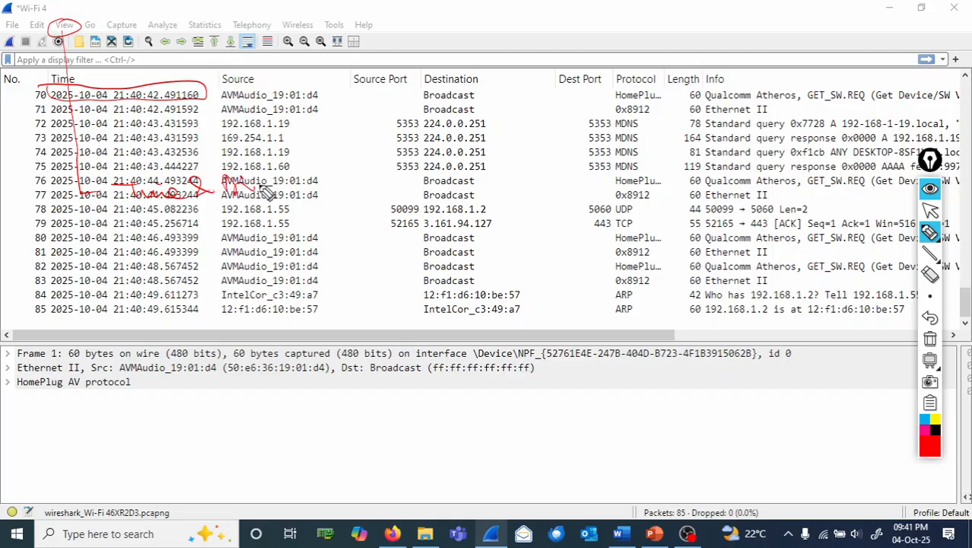
left_click(931, 213)
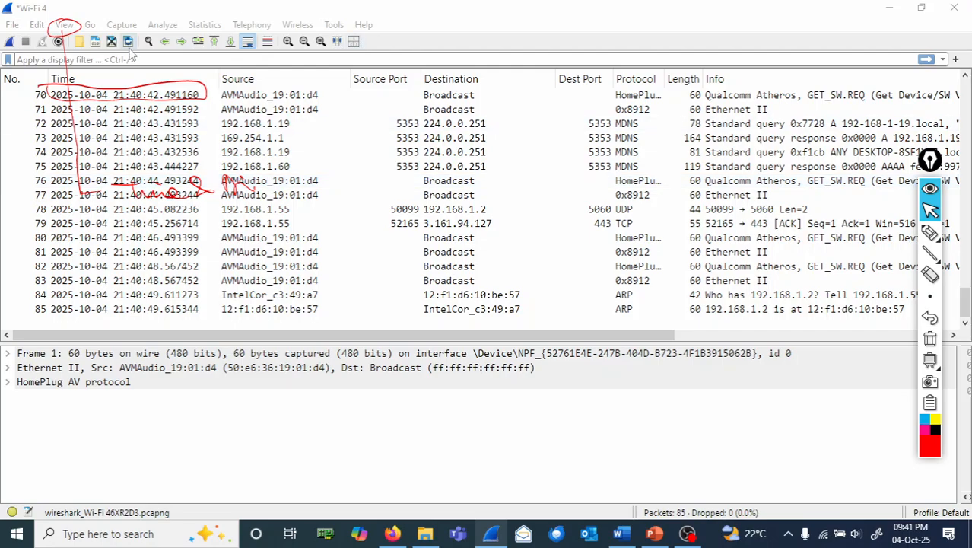
Show the Time Display Format options again, point out Date and Time of Day, and clear all ink.
left_click(67, 25)
left_click(67, 25)
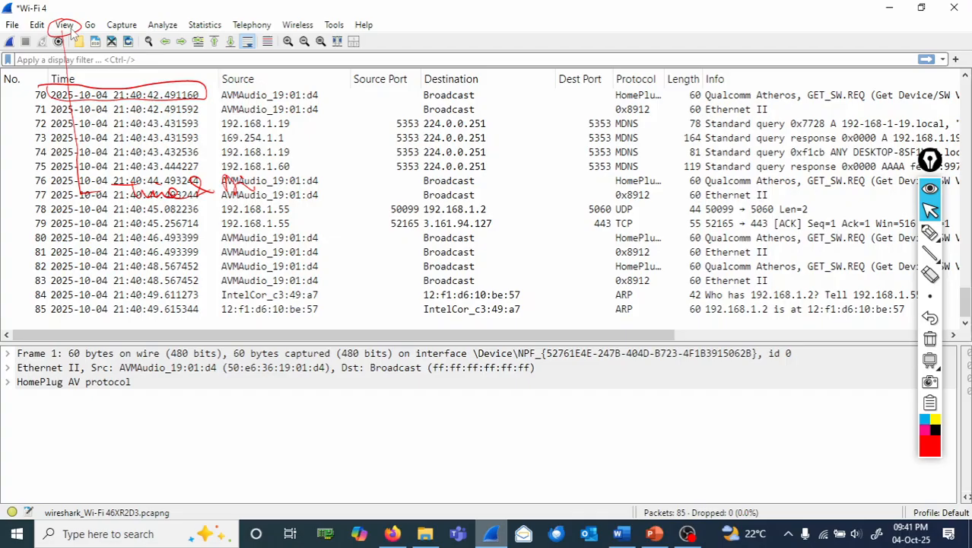
left_click(65, 25)
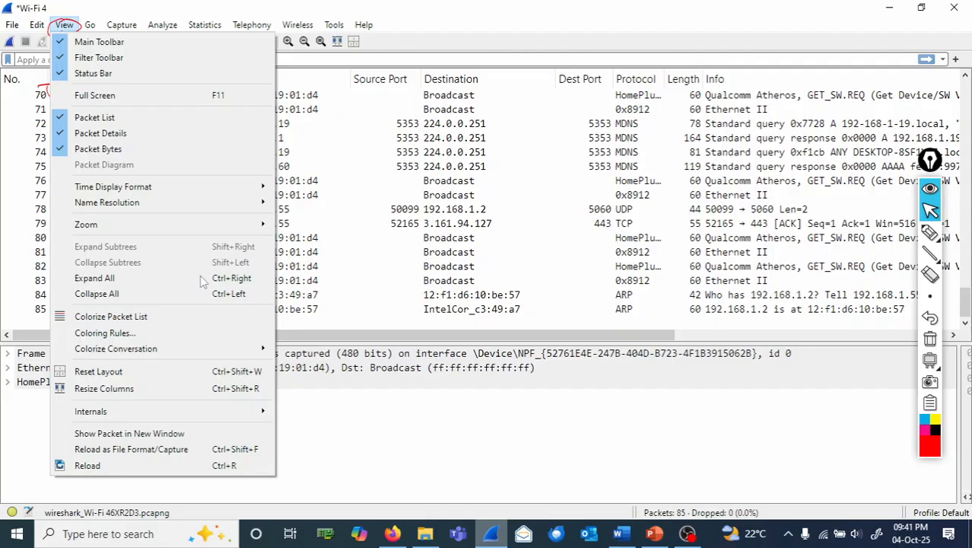
mouse_move(177, 190)
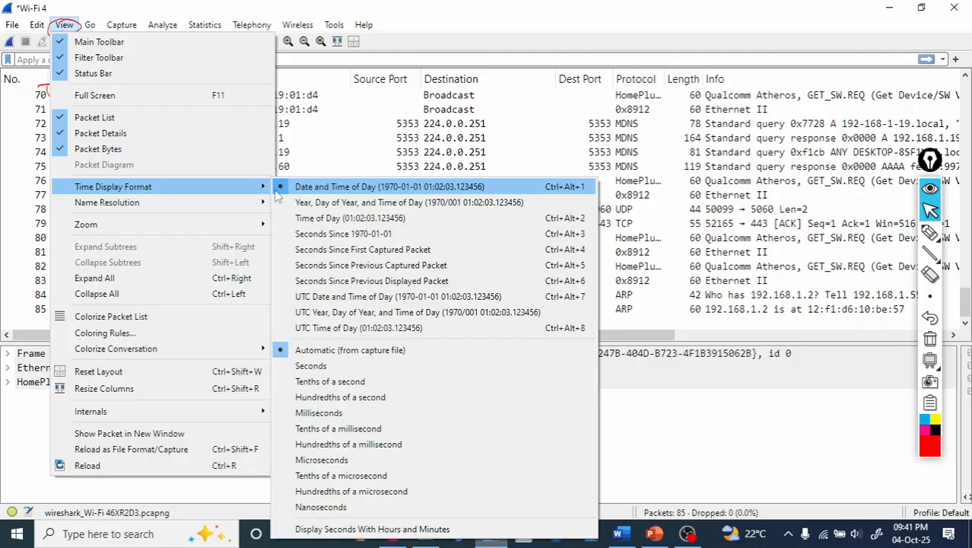
left_click(931, 342)
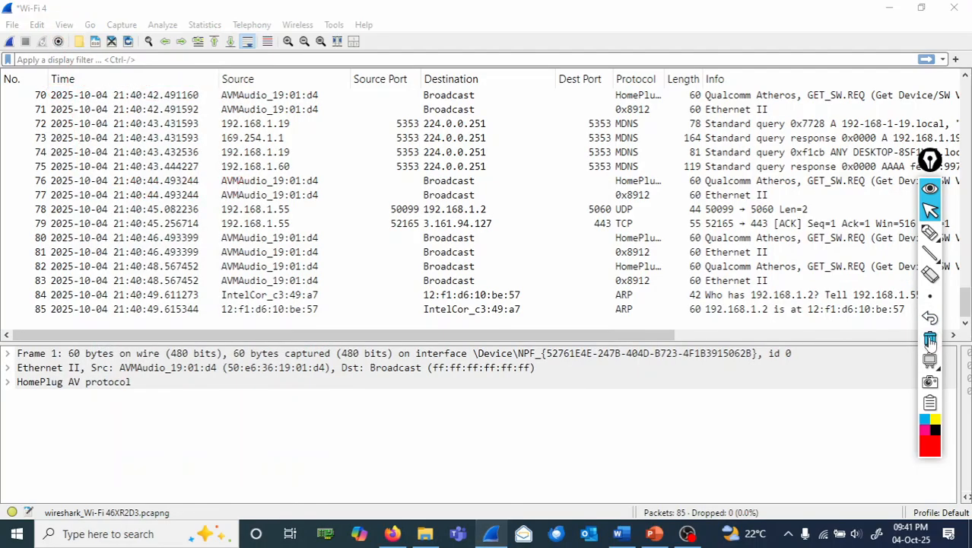
Mark packet 74's date, hour and fractional seconds and circle the Time heading in red, then clear the ink and restore the pointer.
left_click(930, 236)
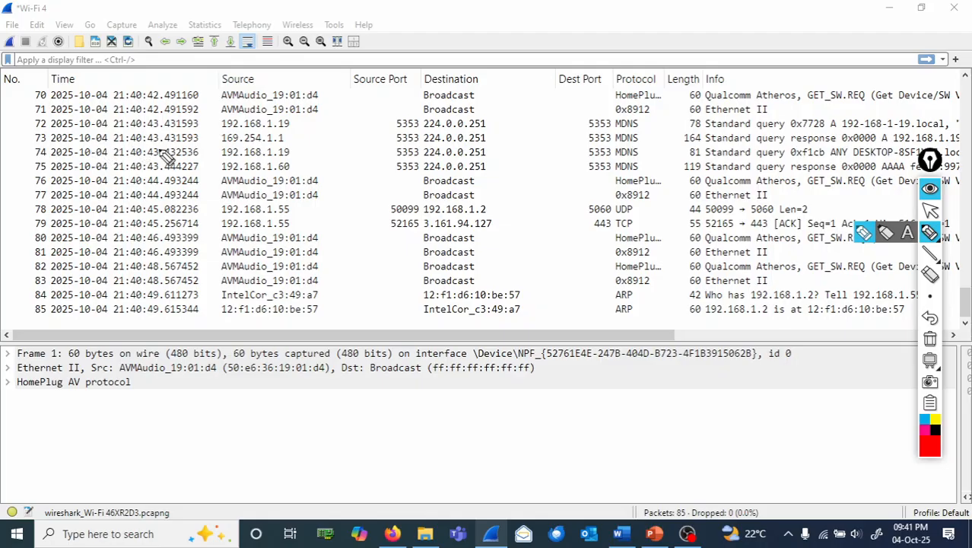
mouse_move(162, 141)
left_mouse_down()
mouse_move(44, 149)
mouse_move(80, 168)
mouse_move(148, 166)
mouse_move(166, 145)
left_mouse_up()
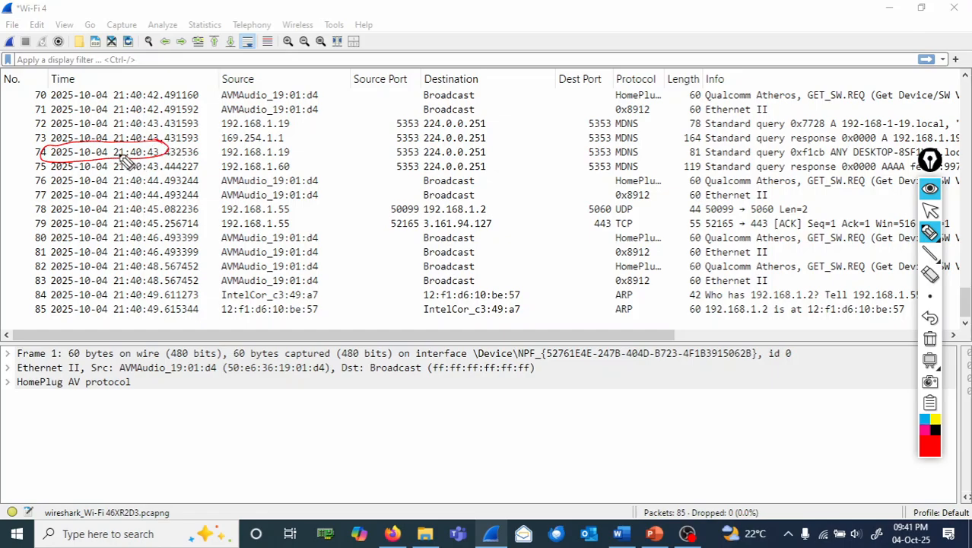
left_click_drag(120, 155, 117, 174)
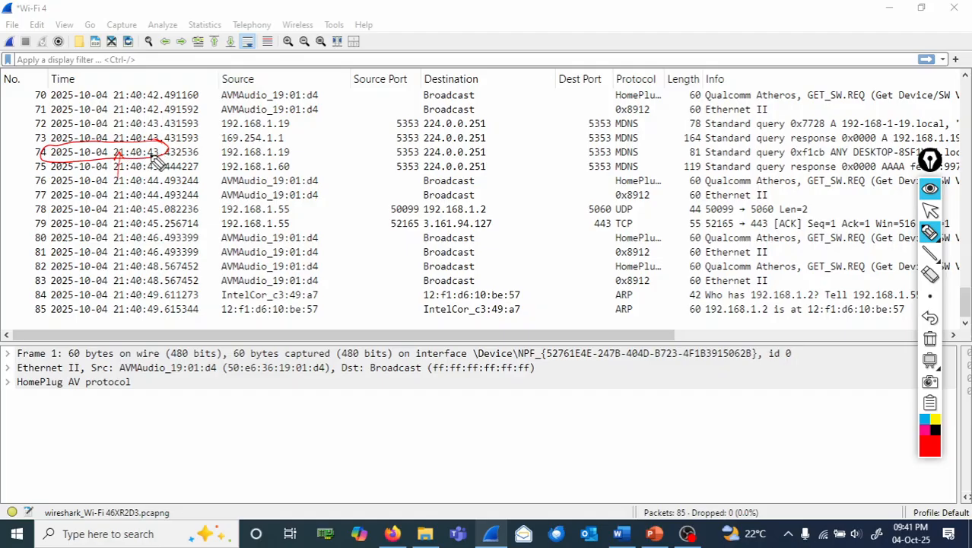
left_click_drag(163, 162, 205, 158)
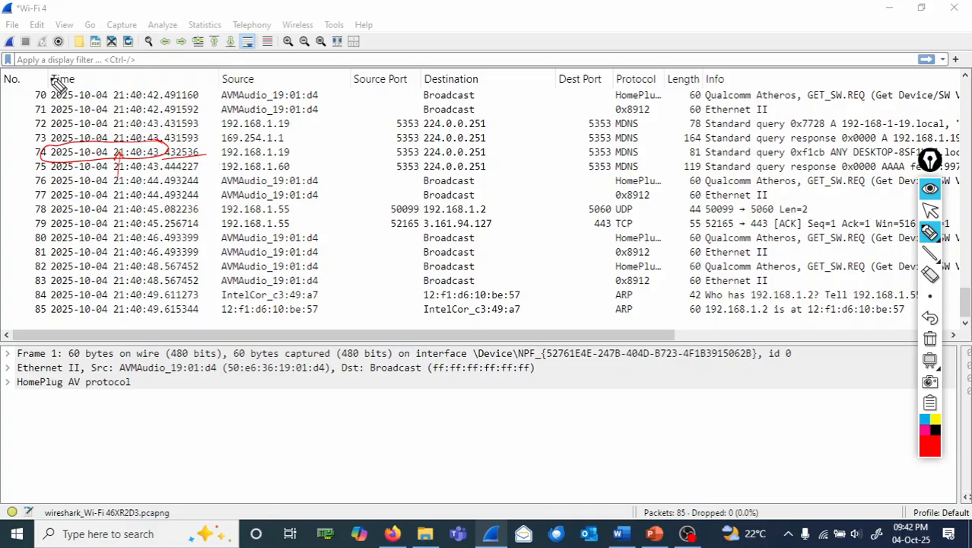
mouse_move(51, 80)
left_mouse_down()
mouse_move(137, 81)
mouse_move(183, 62)
mouse_move(53, 76)
left_mouse_up()
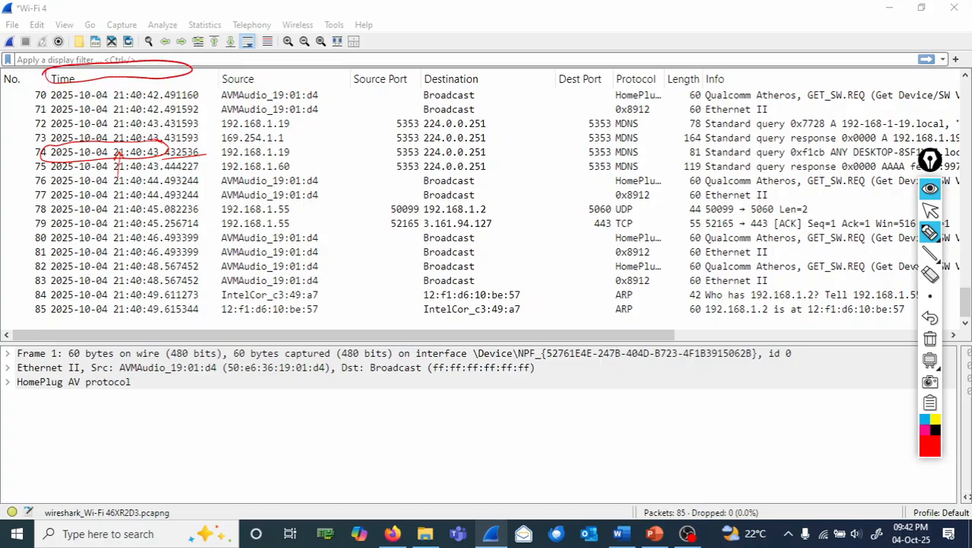
left_click(930, 342)
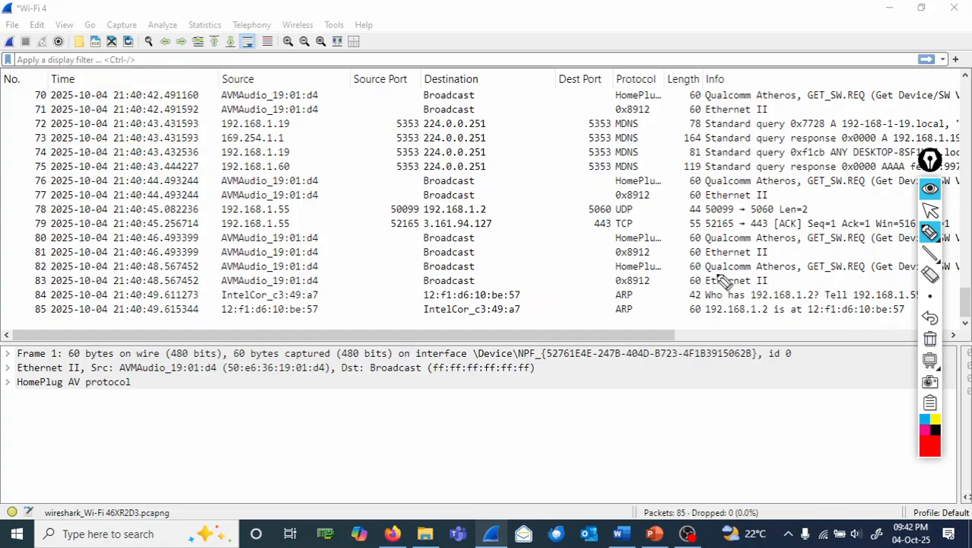
left_click(931, 213)
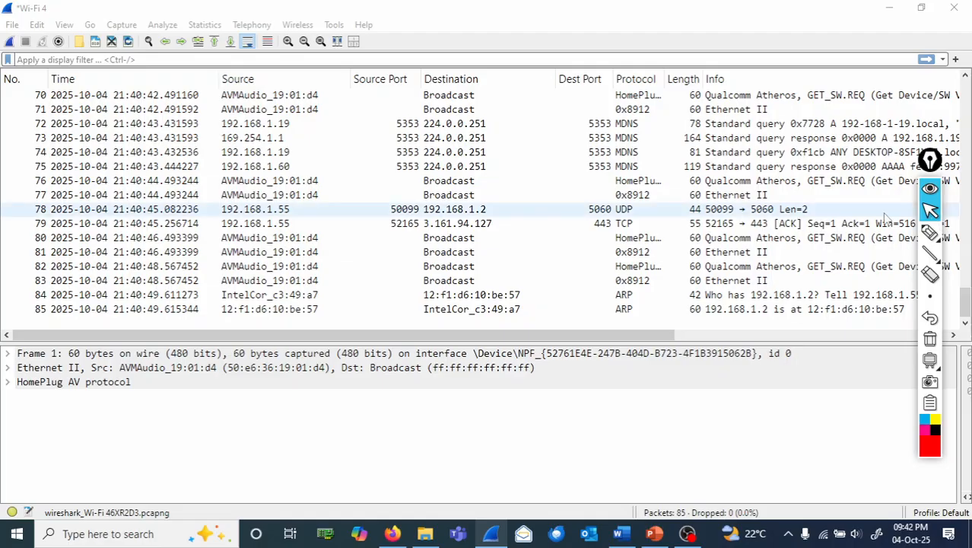
Exit the MicroSIP softphone running in the background and start a new Wi-Fi 4 capture without saving the earlier packets.
left_click(9, 42)
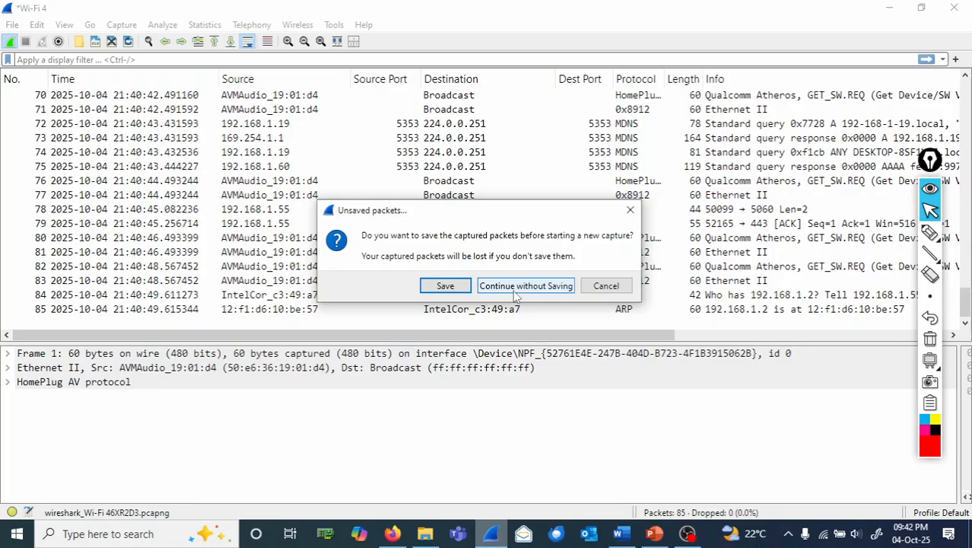
left_click(787, 534)
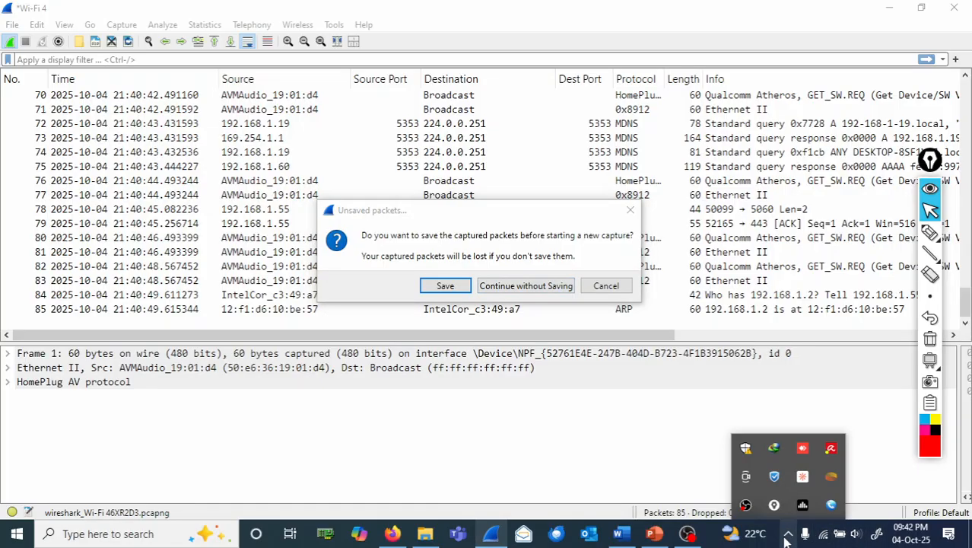
right_click(830, 504)
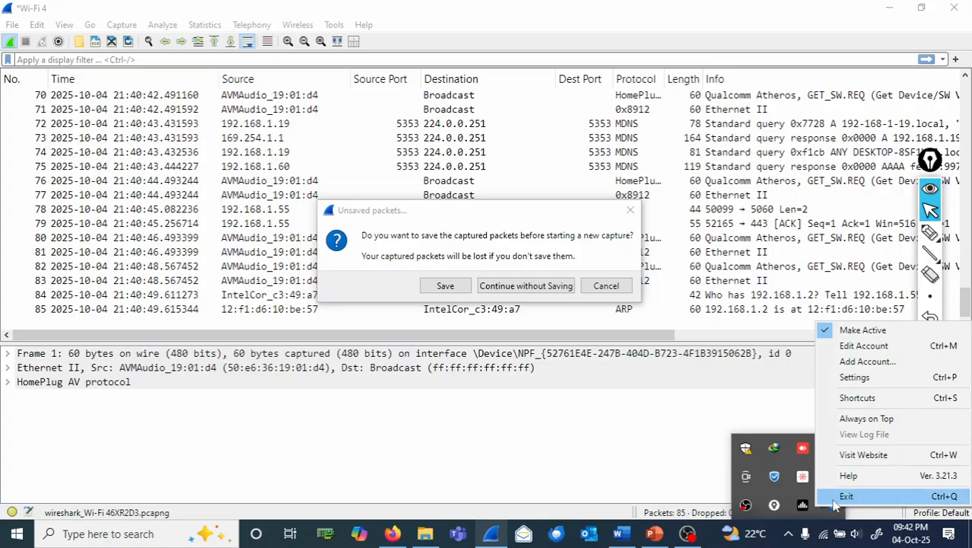
left_click(836, 496)
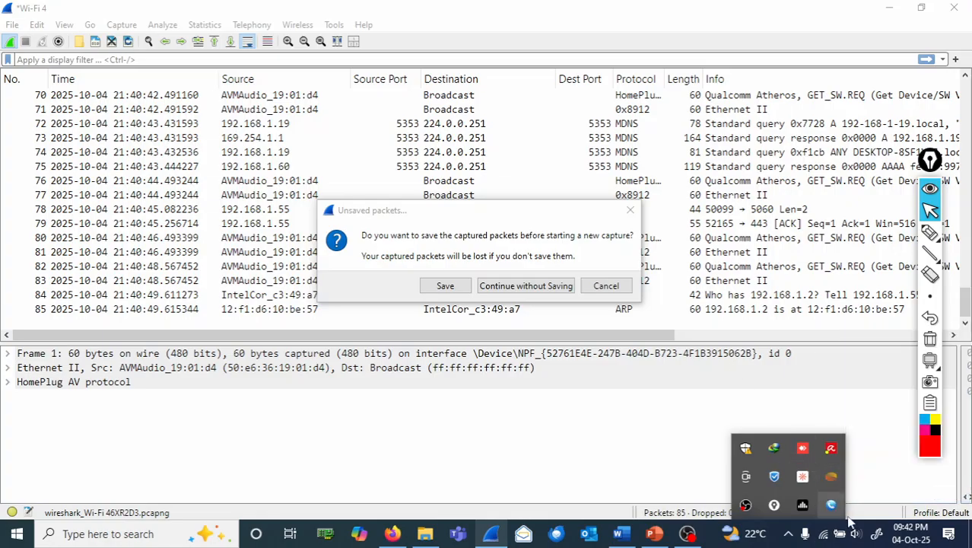
left_click(546, 287)
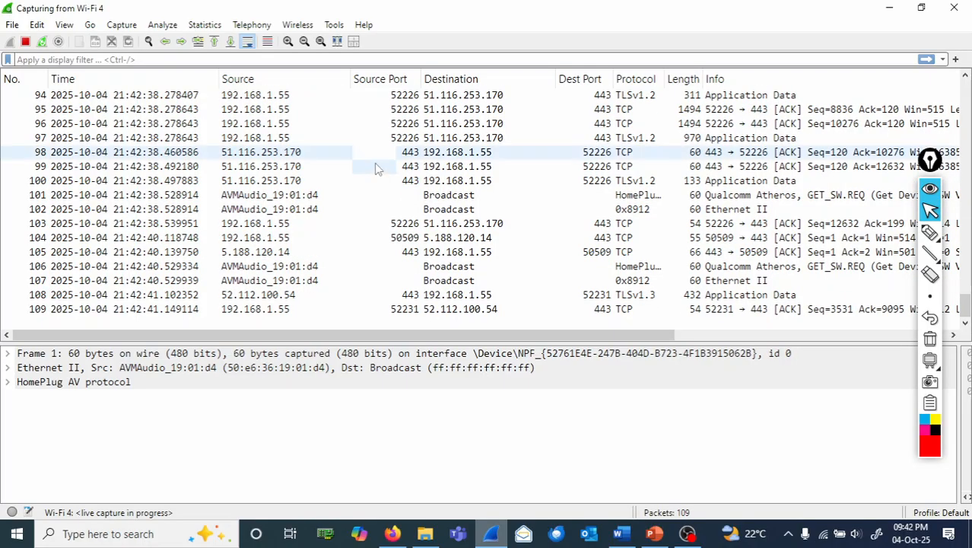
With the pen, write "open microsip" in red in the empty area below the packet details.
left_click(929, 232)
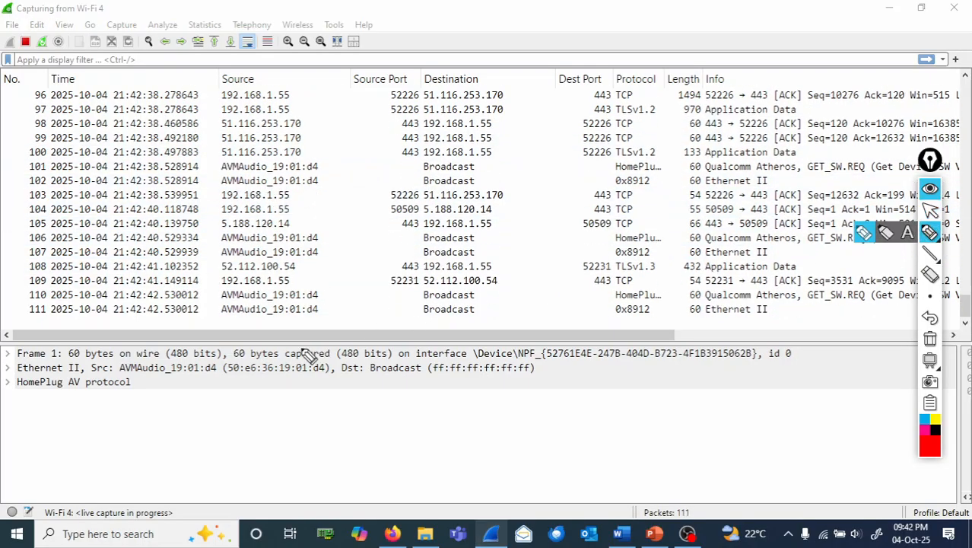
left_click_drag(249, 412, 439, 405)
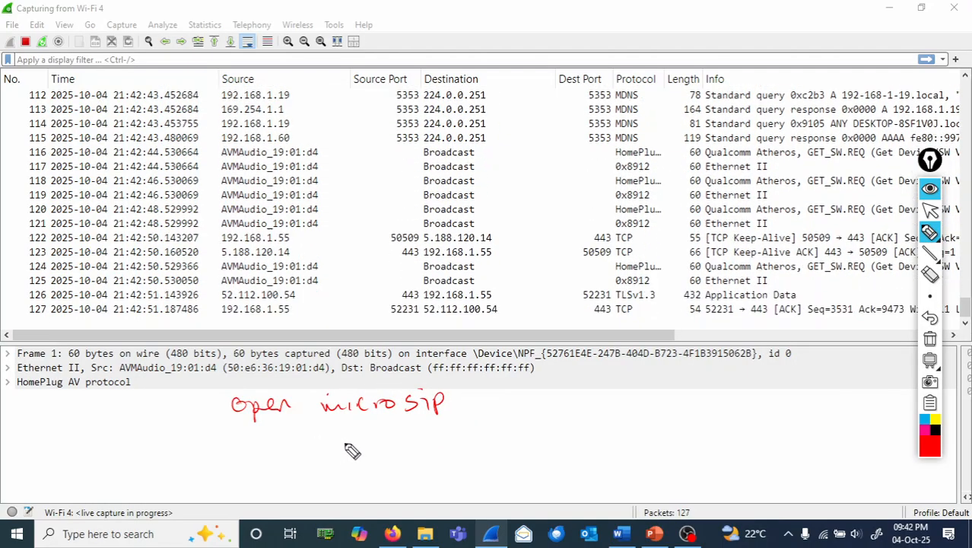
Write "Registration to MIVB controller so that it can register" with an arrow under the MicroSIP note, plus a bracketed "pcap" and "successful".
mouse_move(343, 445)
left_mouse_down()
mouse_move(455, 445)
mouse_move(462, 460)
mouse_move(480, 441)
mouse_move(519, 436)
mouse_move(544, 449)
mouse_move(638, 435)
mouse_move(774, 432)
mouse_move(789, 443)
mouse_move(807, 422)
mouse_move(842, 418)
left_mouse_up()
left_click_drag(424, 465, 542, 475)
mouse_move(593, 459)
left_mouse_down()
mouse_move(711, 473)
mouse_move(835, 452)
left_mouse_up()
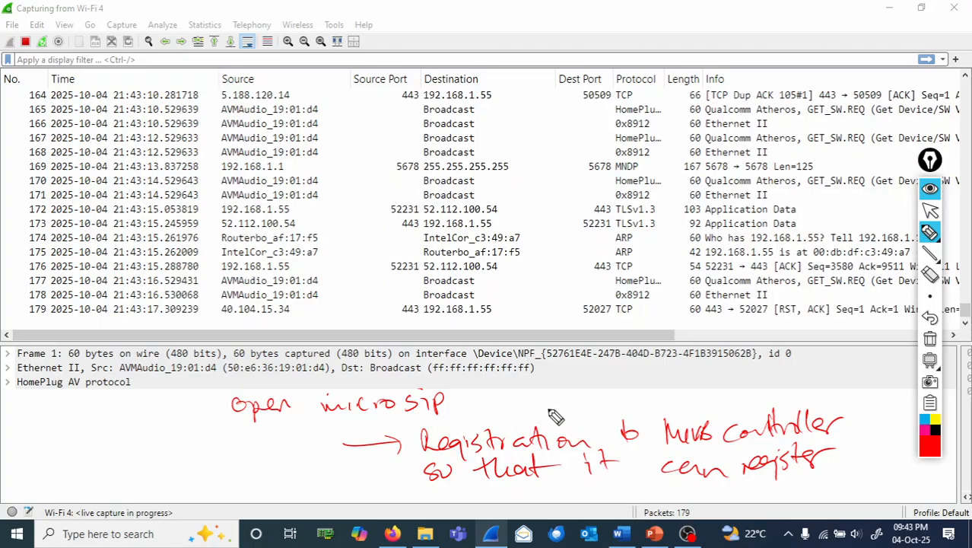
mouse_move(590, 392)
left_mouse_down()
mouse_move(629, 393)
mouse_move(647, 407)
left_mouse_up()
mouse_move(578, 373)
left_mouse_down()
mouse_move(561, 403)
mouse_move(601, 409)
left_mouse_up()
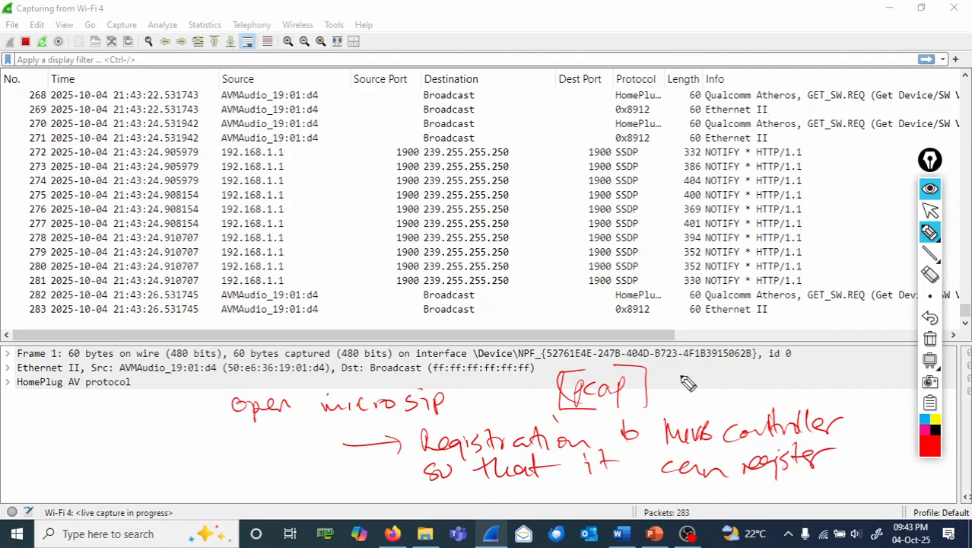
mouse_move(694, 373)
left_mouse_down()
mouse_move(697, 385)
mouse_move(759, 385)
mouse_move(794, 373)
mouse_move(793, 385)
left_mouse_up()
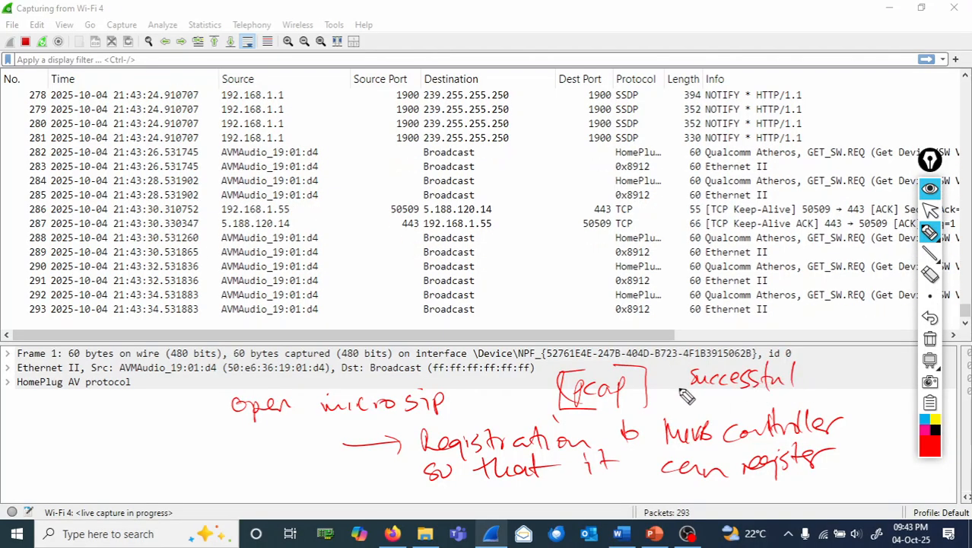
Box "microsip" and number that note 1, write a circled 2 with "wrong credentials", then clear all ink and restore the pointer.
mouse_move(305, 389)
left_mouse_down()
mouse_move(305, 422)
mouse_move(338, 423)
mouse_move(455, 384)
mouse_move(344, 388)
left_mouse_up()
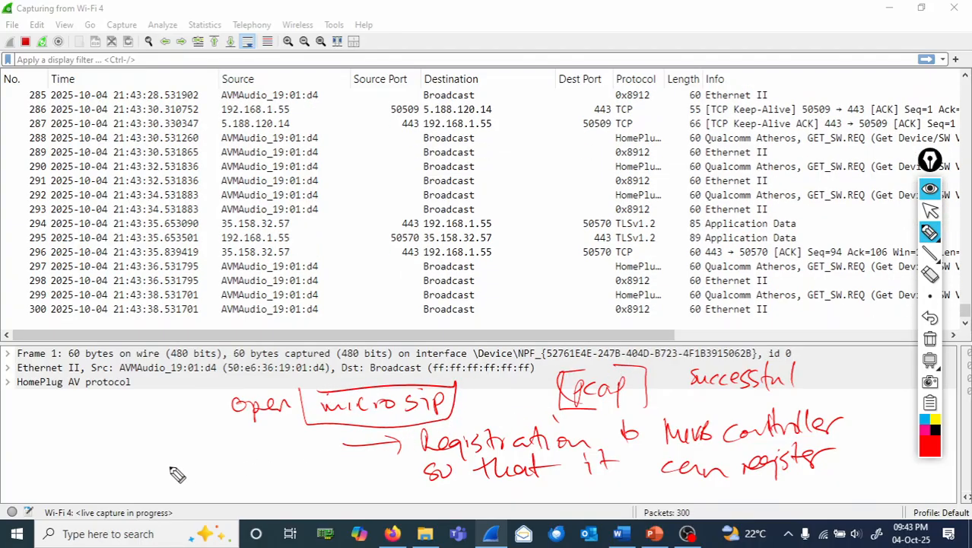
mouse_move(201, 400)
left_mouse_down()
mouse_move(202, 421)
mouse_move(207, 395)
left_mouse_up()
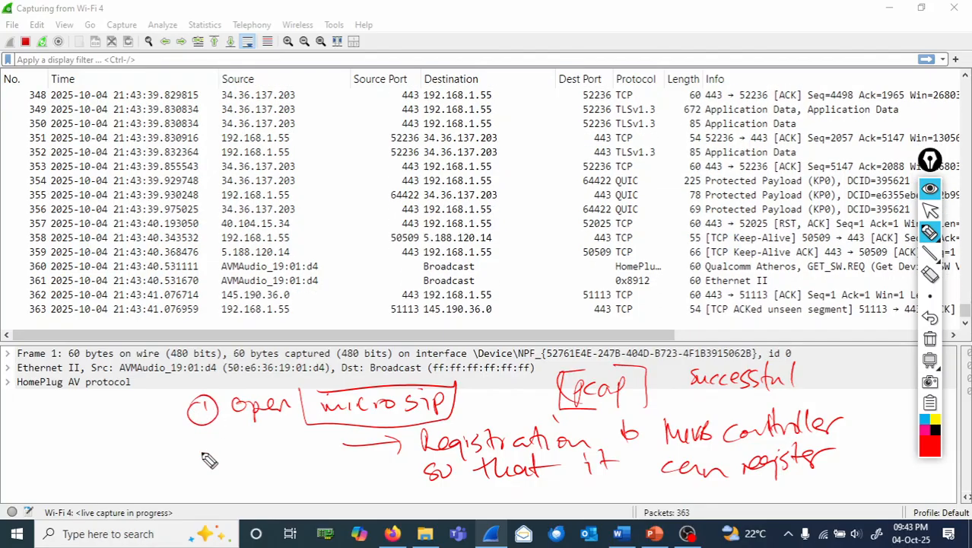
mouse_move(191, 454)
left_mouse_down()
mouse_move(199, 472)
mouse_move(285, 462)
mouse_move(293, 478)
mouse_move(258, 486)
mouse_move(282, 492)
mouse_move(270, 476)
mouse_move(335, 481)
mouse_move(335, 495)
mouse_move(417, 498)
left_mouse_up()
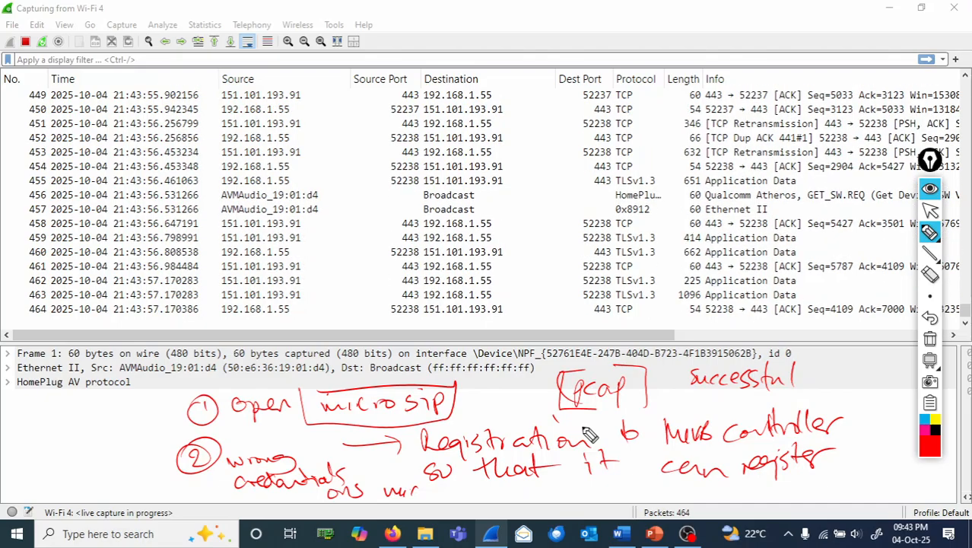
left_click(931, 340)
mouse_move(930, 297)
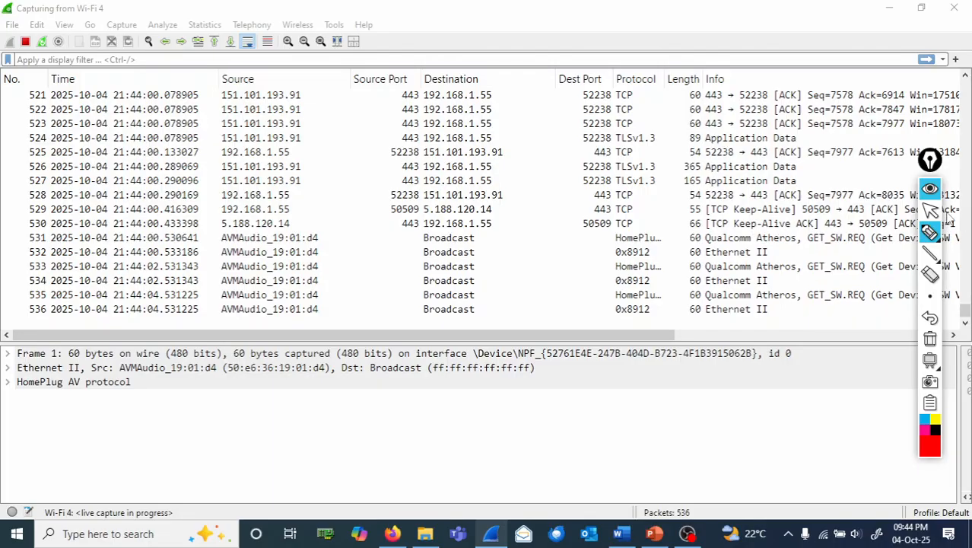
left_click(930, 209)
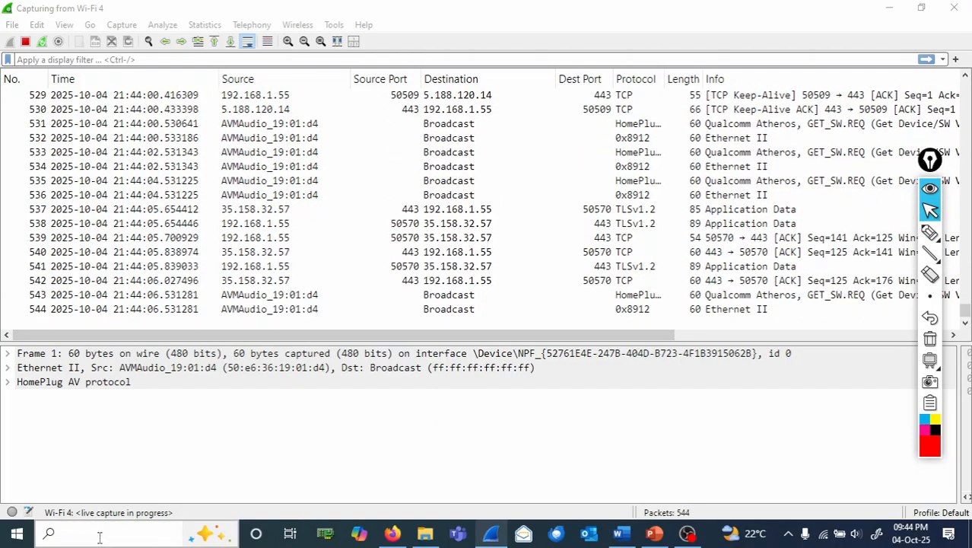
Find MicroSIP through the Windows search and launch it while the Wi-Fi 4 capture is running.
left_click(99, 537)
type("mirco")
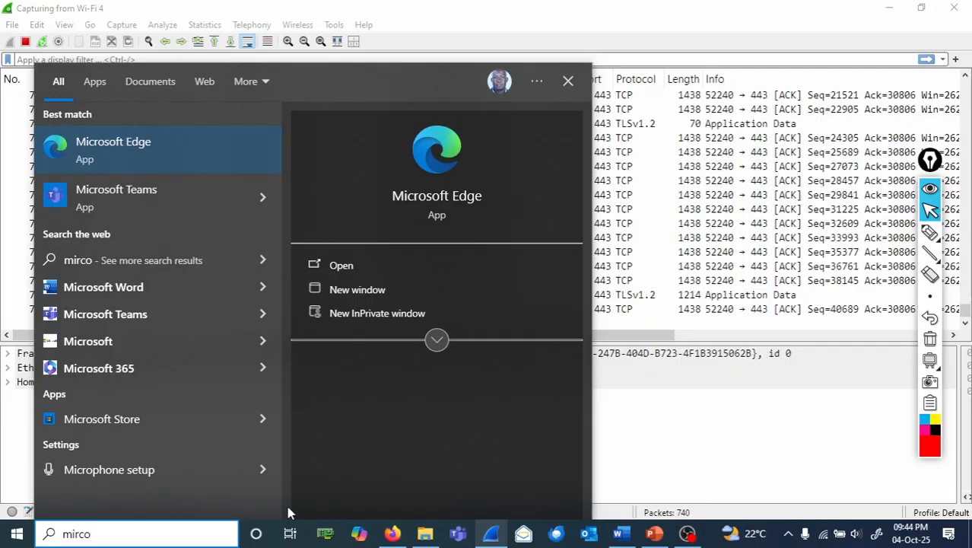
type("si")
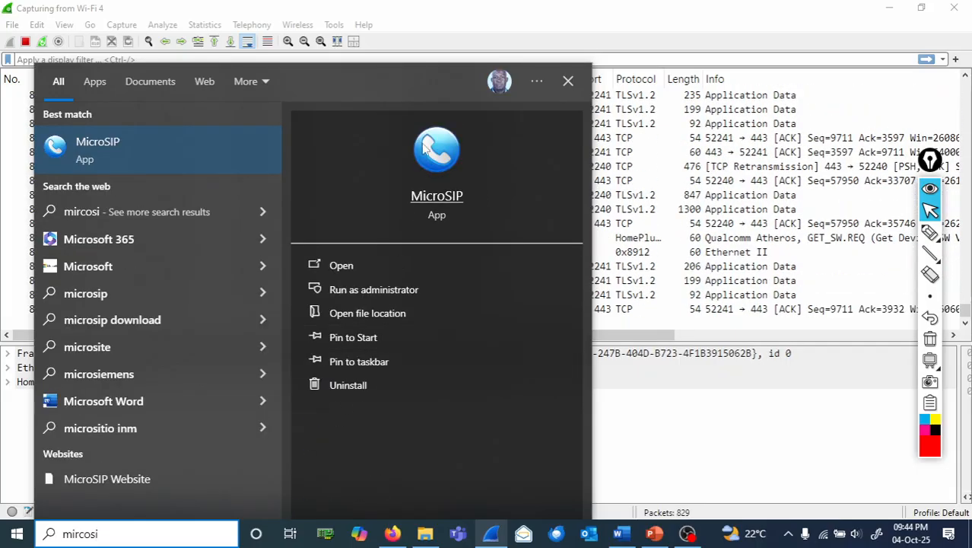
left_click(430, 146)
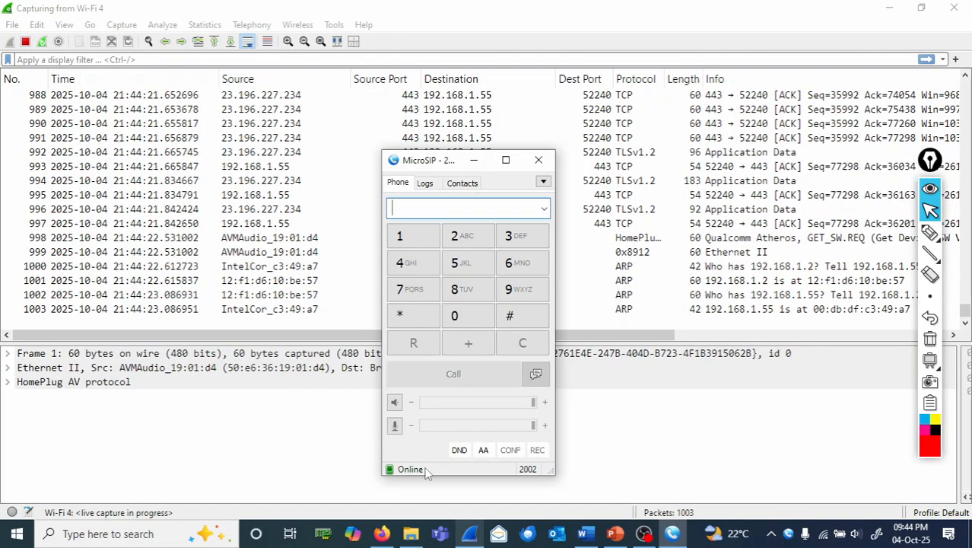
Circle the Online status of MicroSIP in red with the pen, then clear the ink.
left_click(929, 232)
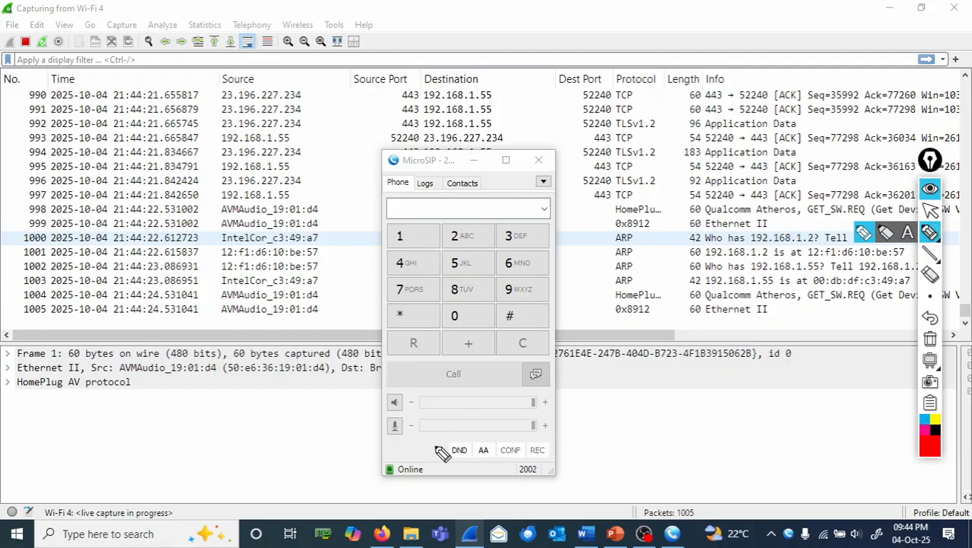
mouse_move(441, 456)
left_mouse_down()
mouse_move(373, 482)
mouse_move(449, 468)
mouse_move(430, 491)
left_mouse_up()
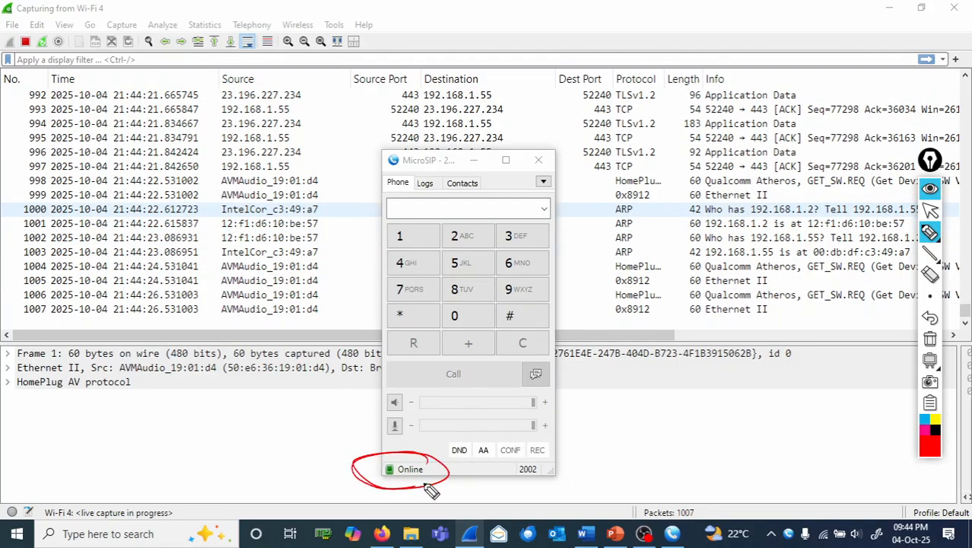
left_click(937, 344)
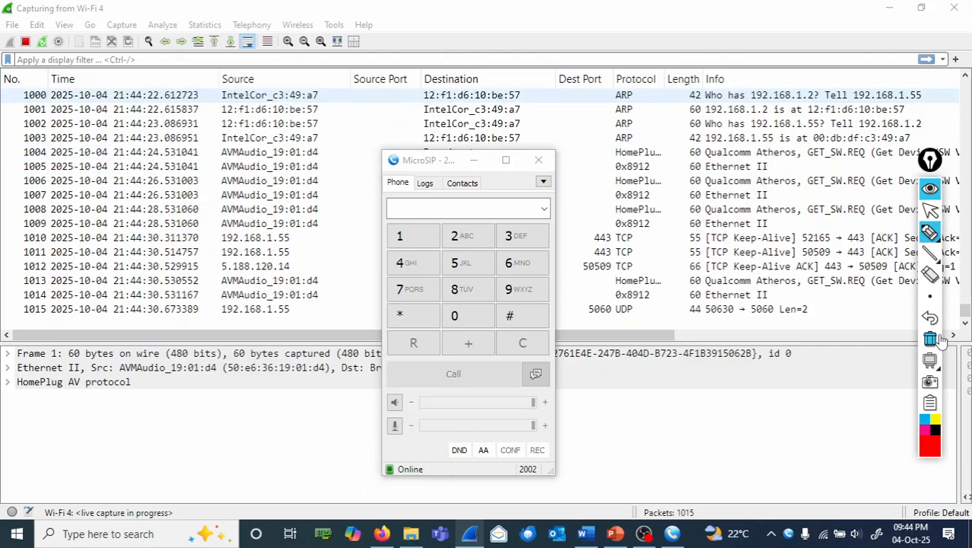
Restore the normal pointer and stop the running Wi-Fi 4 capture.
left_click(929, 210)
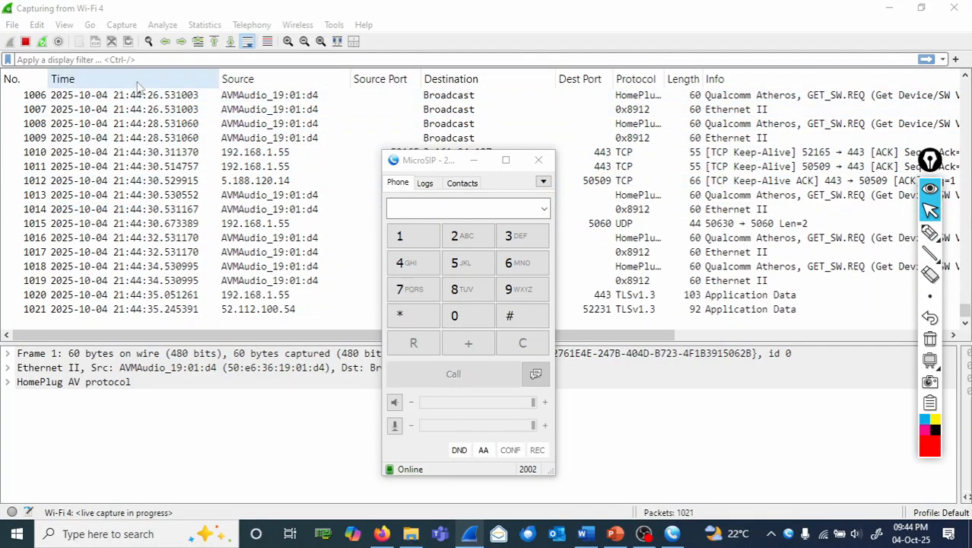
left_click(25, 43)
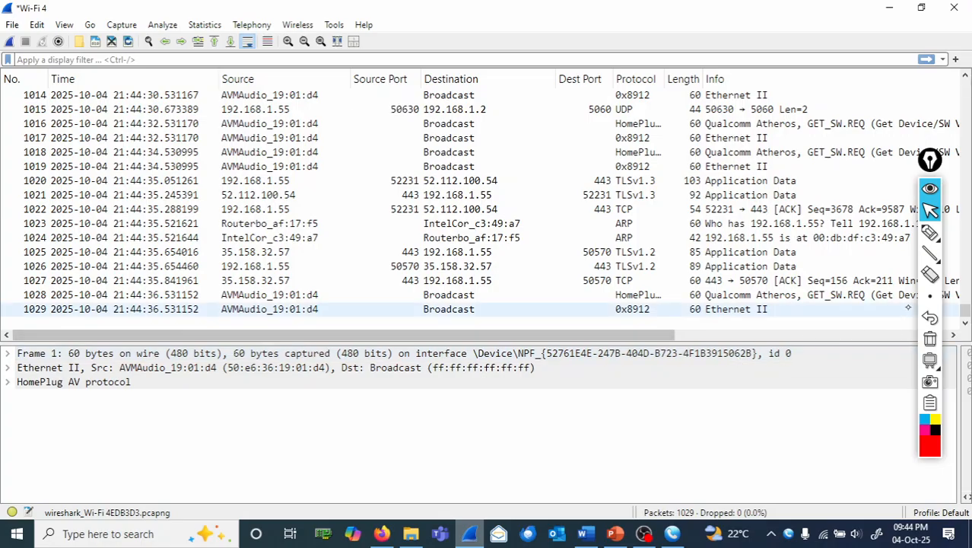
mouse_move(929, 254)
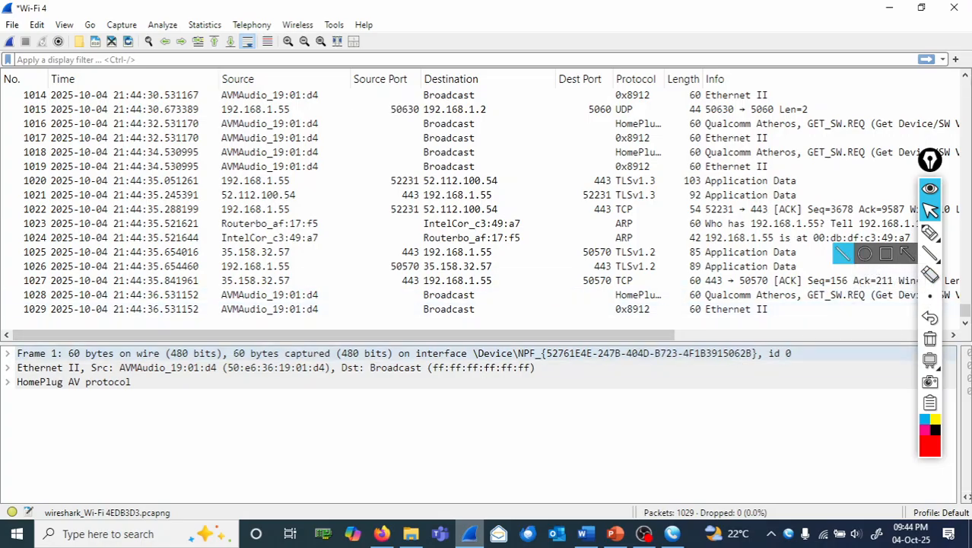
Switch to the PowerPoint filter slide, circle sip.CSeq.method == "REGISTER" in red, then clear the ink and restore the pointer.
mouse_move(614, 533)
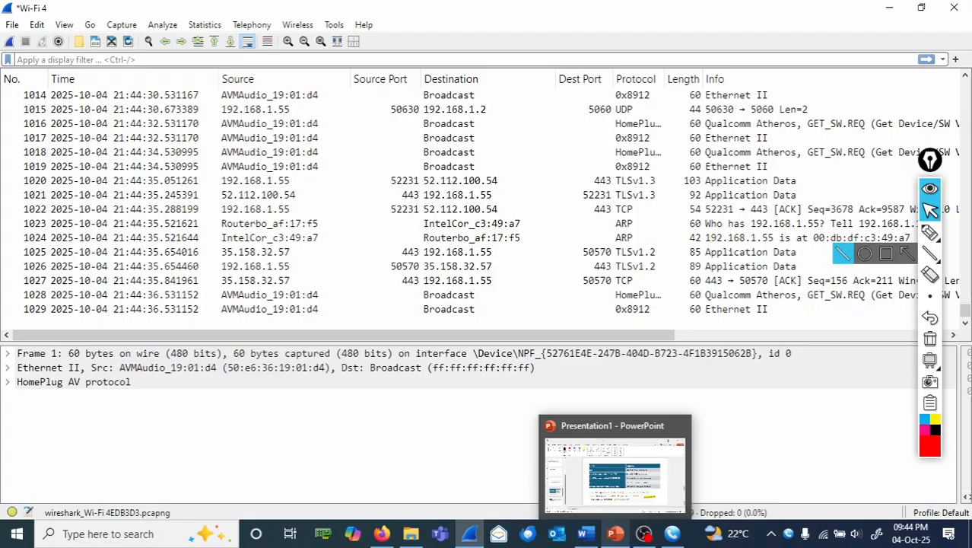
left_click(615, 533)
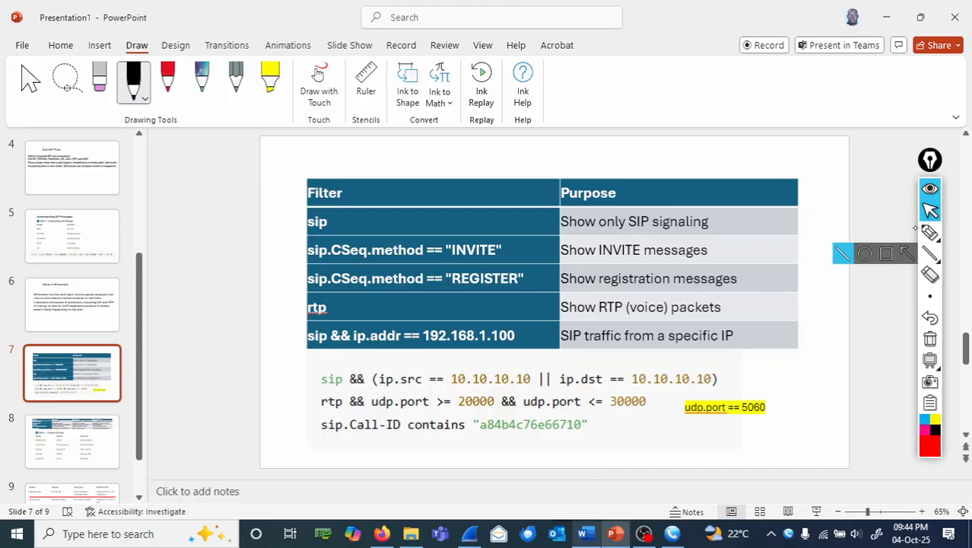
left_click(929, 232)
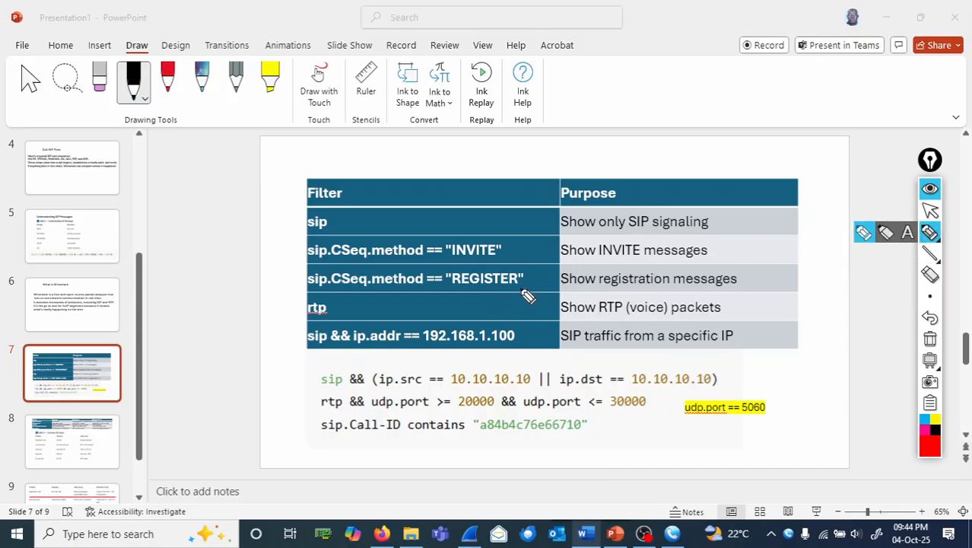
mouse_move(545, 281)
left_mouse_down()
mouse_move(304, 269)
mouse_move(329, 303)
mouse_move(430, 306)
left_mouse_up()
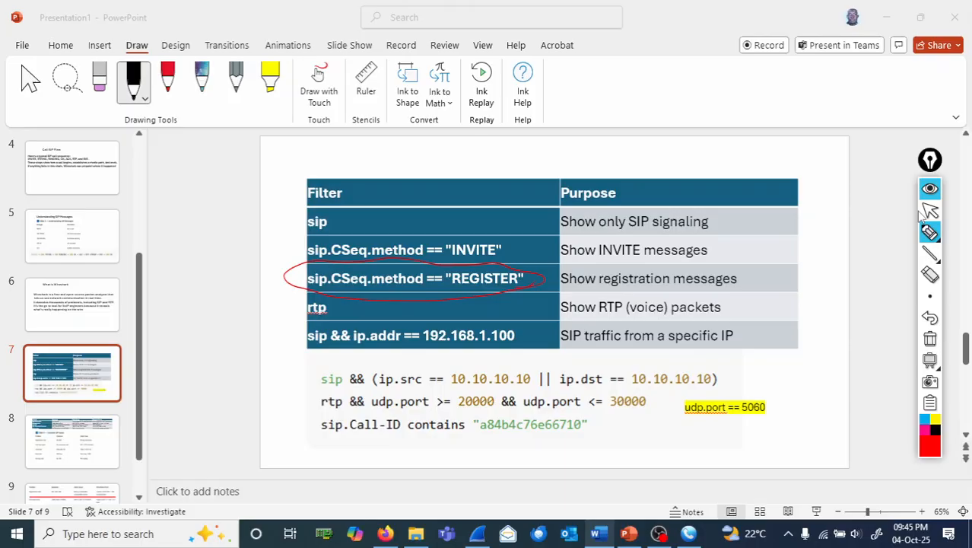
left_click(933, 212)
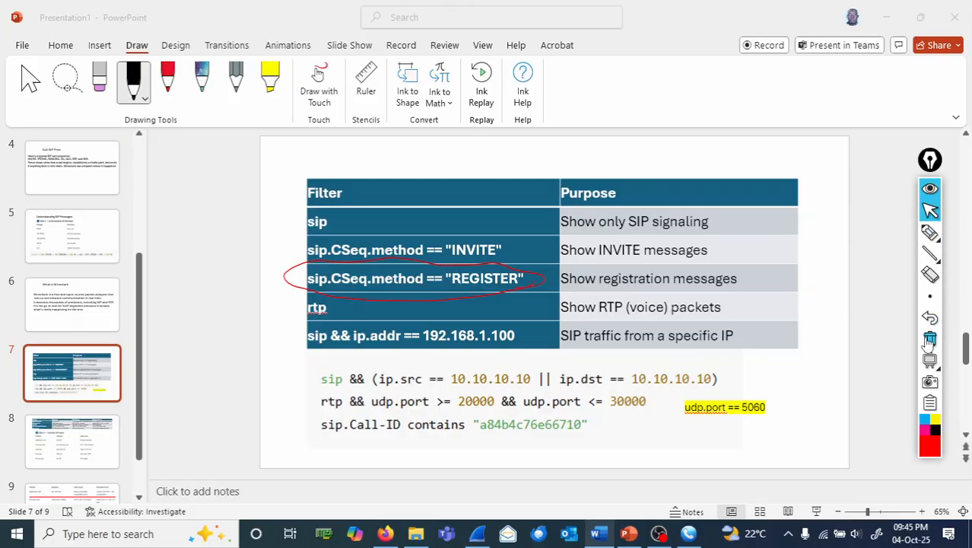
left_click(929, 340)
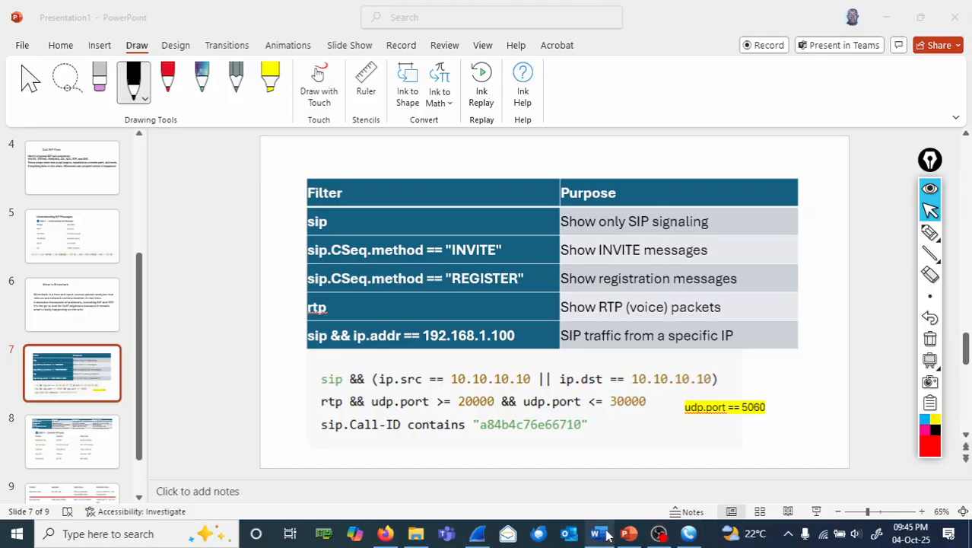
Switch back to Wireshark and enter "sip.c" in the display filter to show the matching field suggestions.
left_click(475, 536)
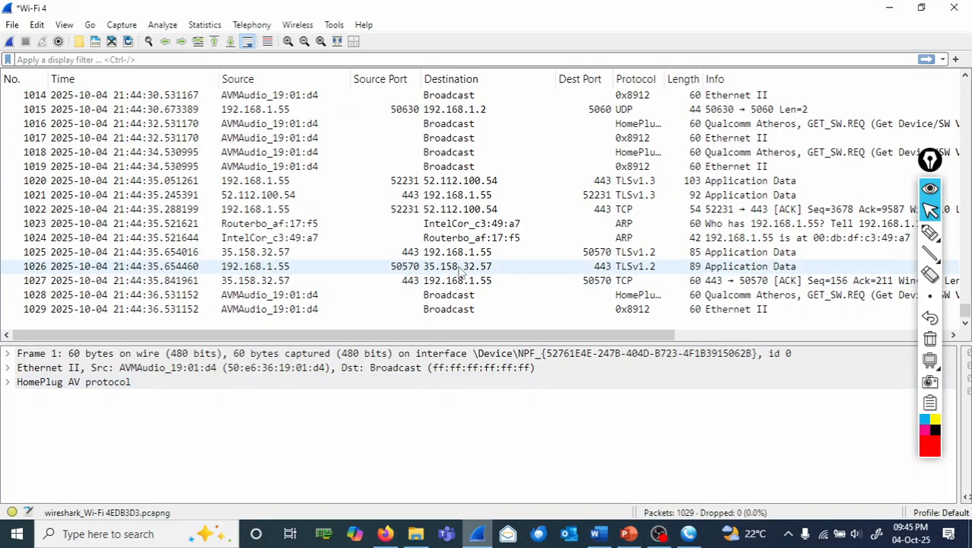
key("ctrl+slash")
type("sip")
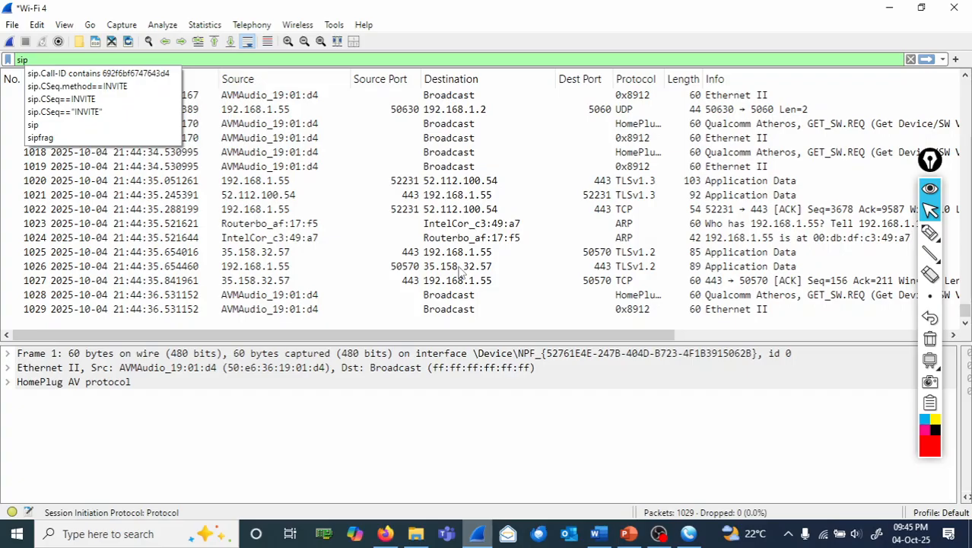
type(".")
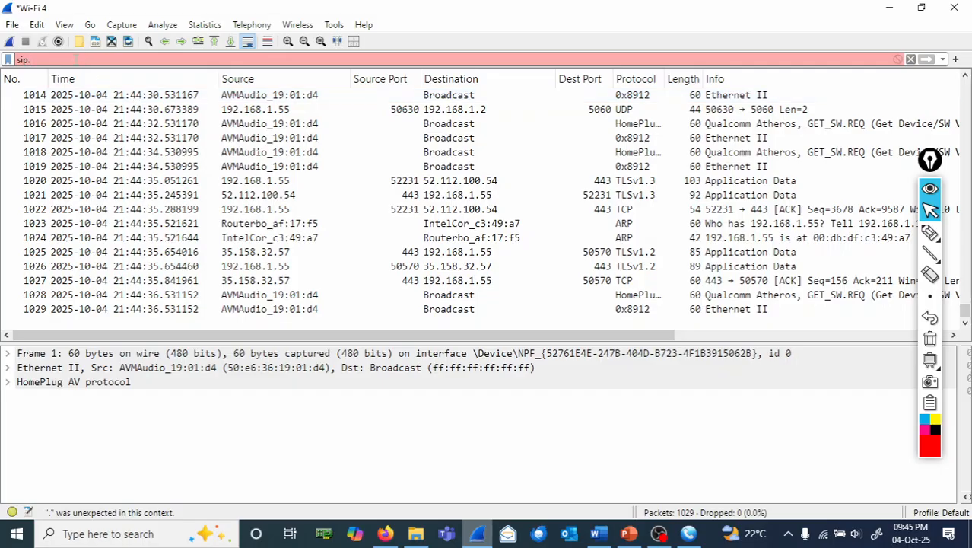
type("c")
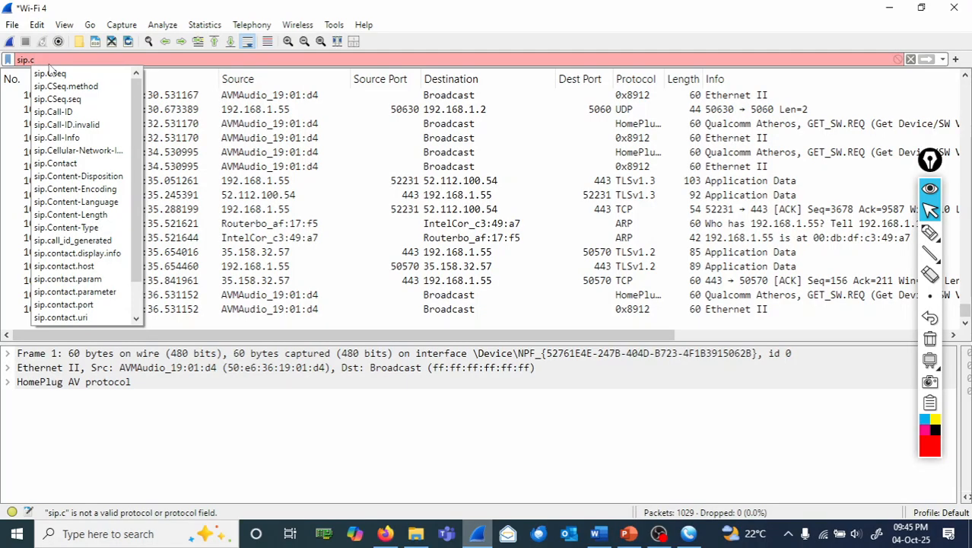
Circle the "sip.c" filter text in red and write "SIP." in the empty area below the packet details.
left_click(929, 232)
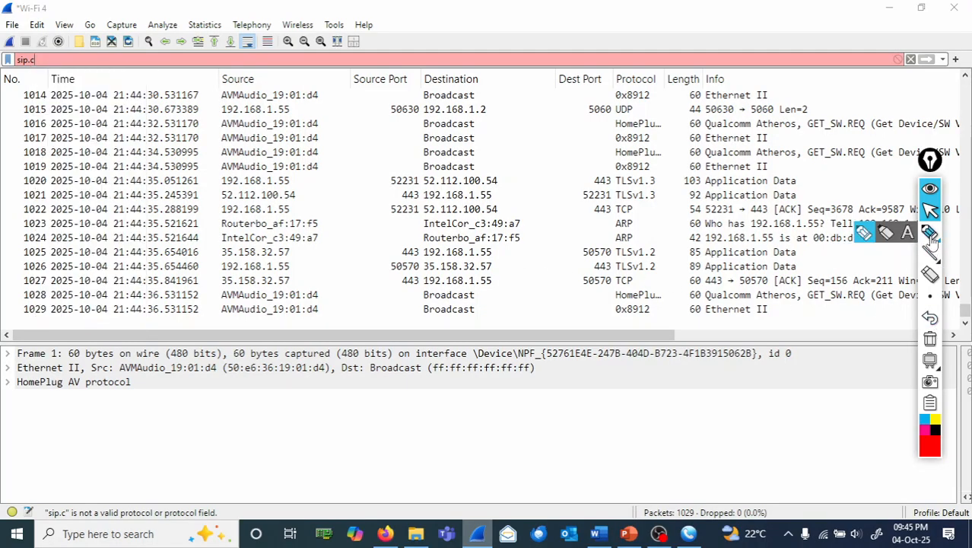
mouse_move(30, 54)
left_mouse_down()
mouse_move(41, 60)
mouse_move(15, 70)
mouse_move(31, 64)
left_mouse_up()
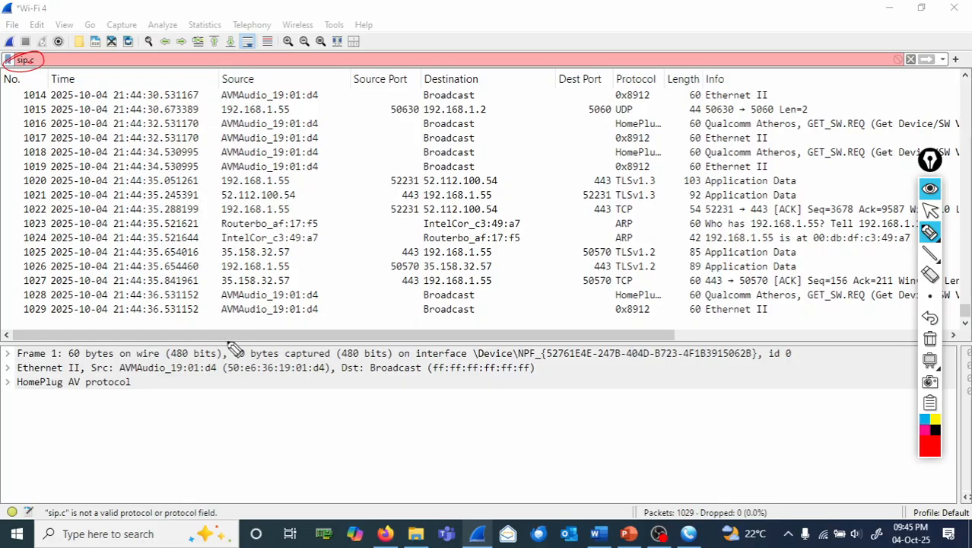
mouse_move(297, 412)
left_mouse_down()
mouse_move(277, 430)
mouse_move(311, 430)
left_mouse_up()
left_click_drag(321, 431, 327, 412)
left_click_drag(339, 420, 346, 426)
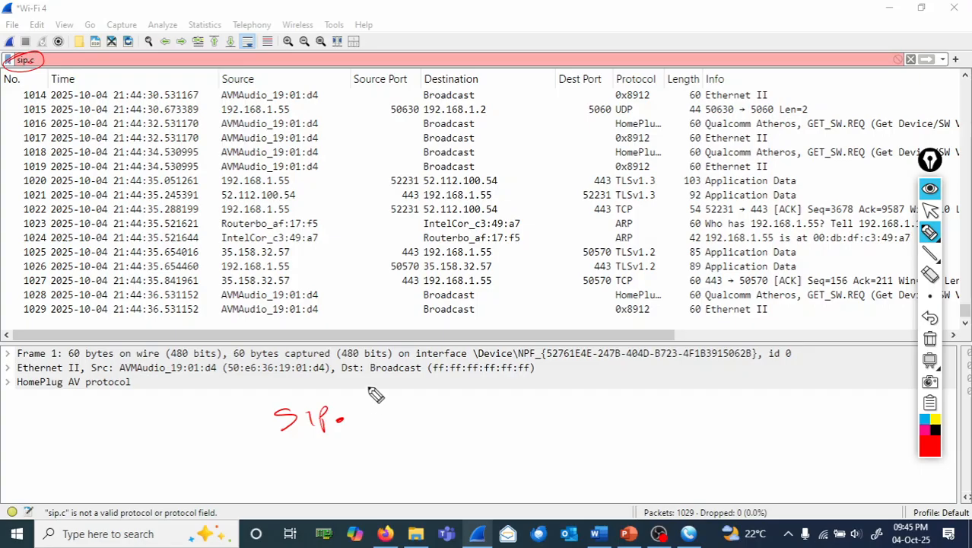
Draw a box labelled "List" with dashed entries beside the "SIP." note, then clear all ink and restore the pointer.
left_click_drag(369, 384, 384, 395)
mouse_move(395, 388)
left_mouse_down()
mouse_move(390, 395)
mouse_move(403, 395)
left_mouse_up()
left_click_drag(395, 390, 410, 387)
left_click_drag(358, 407, 439, 402)
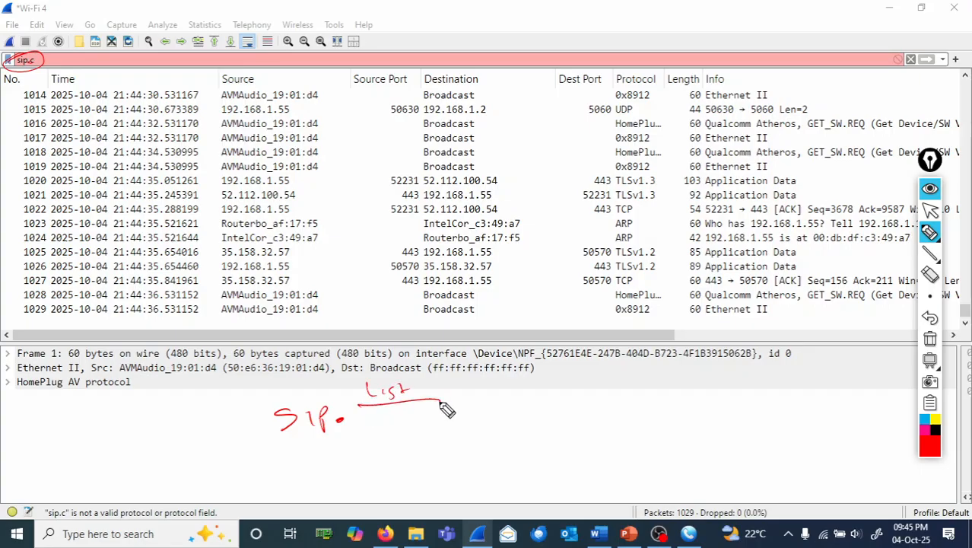
mouse_move(358, 406)
left_mouse_down()
mouse_move(365, 456)
mouse_move(430, 488)
mouse_move(453, 484)
left_mouse_up()
mouse_move(439, 401)
left_mouse_down()
mouse_move(442, 434)
mouse_move(411, 482)
left_mouse_up()
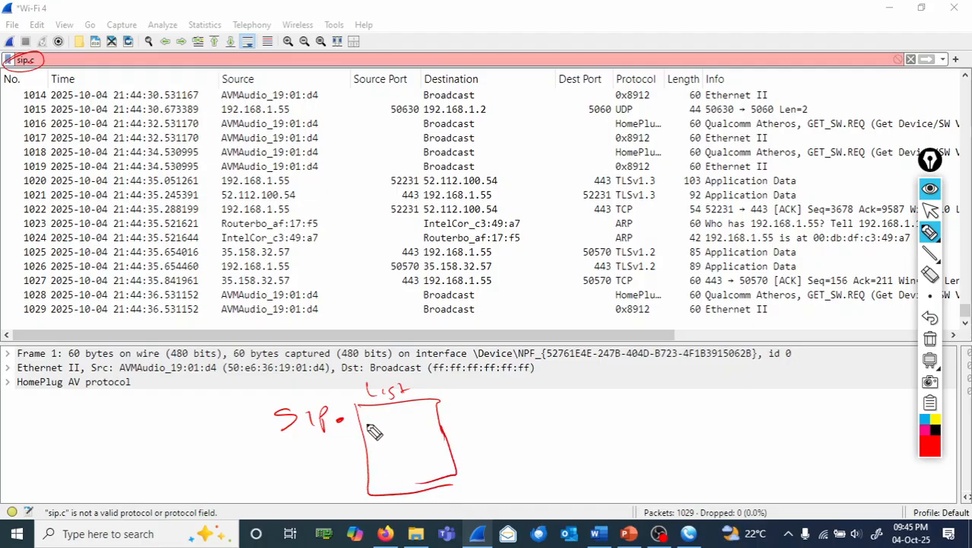
left_click_drag(375, 418, 392, 418)
mouse_move(383, 432)
left_mouse_down()
mouse_move(393, 431)
mouse_move(401, 480)
left_mouse_up()
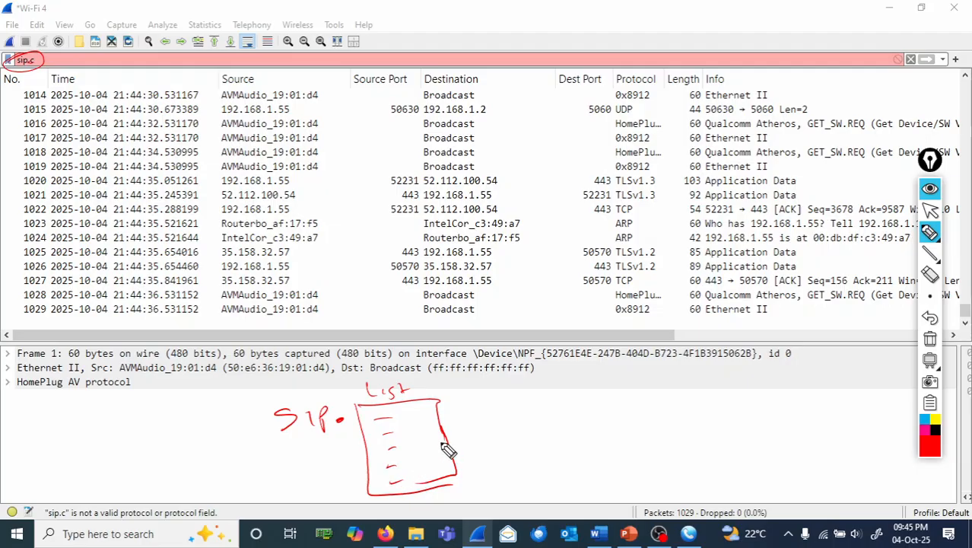
left_click(930, 342)
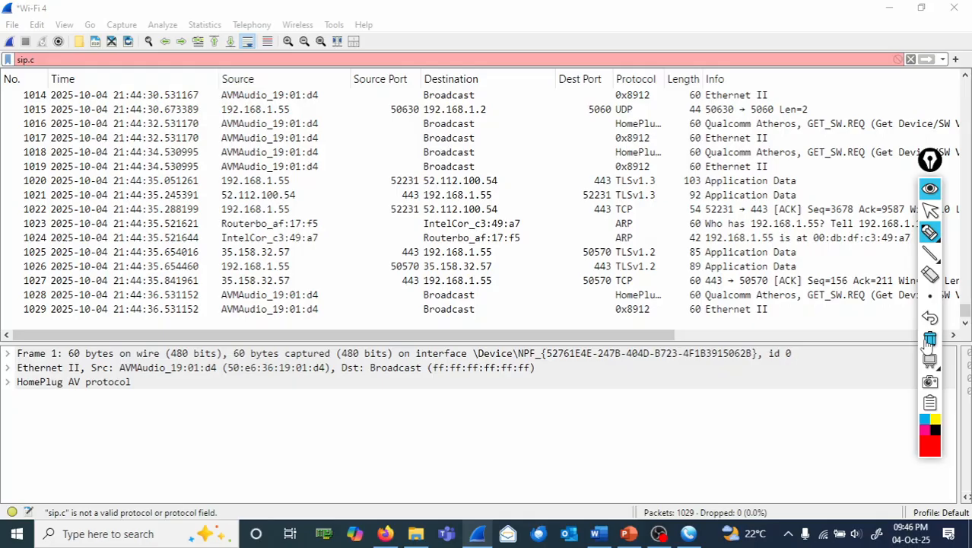
left_click(930, 211)
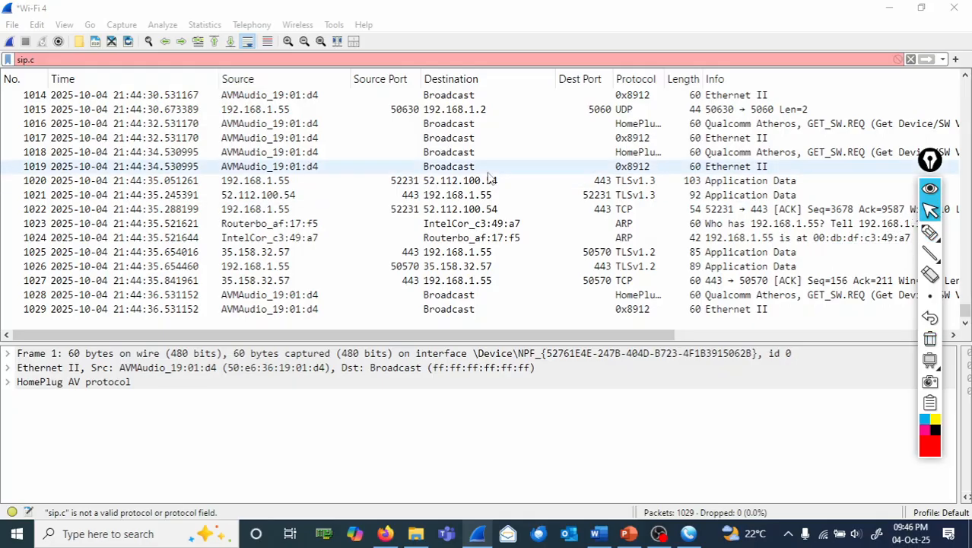
Shorten the display filter to "sip." and choose the suggested sip.CSeq.method==INVITE expression.
left_click(48, 60)
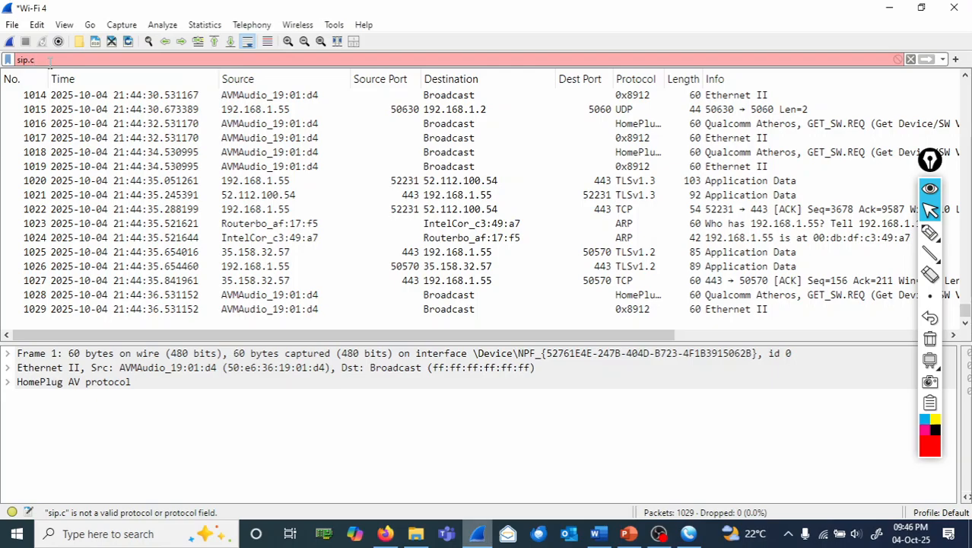
key("BackSpace")
key("BackSpace")
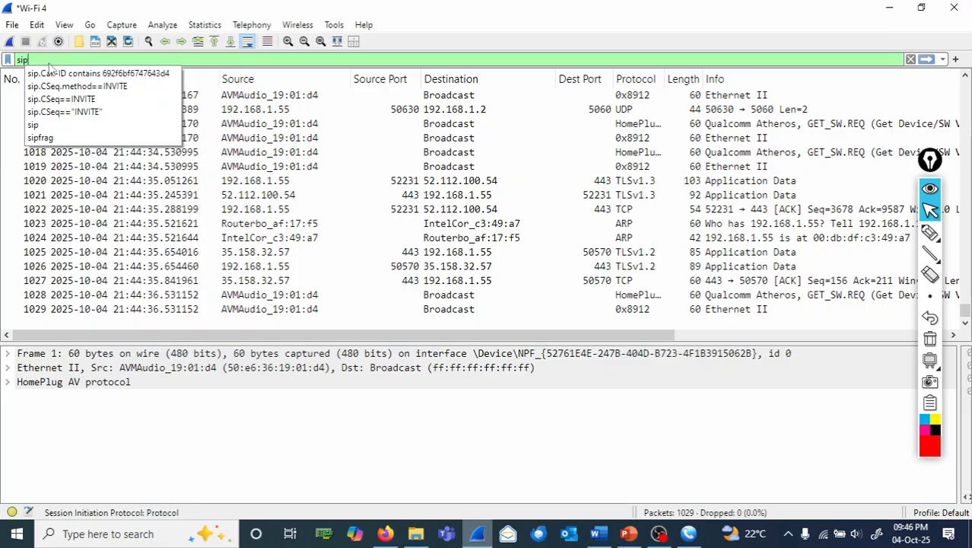
type(".")
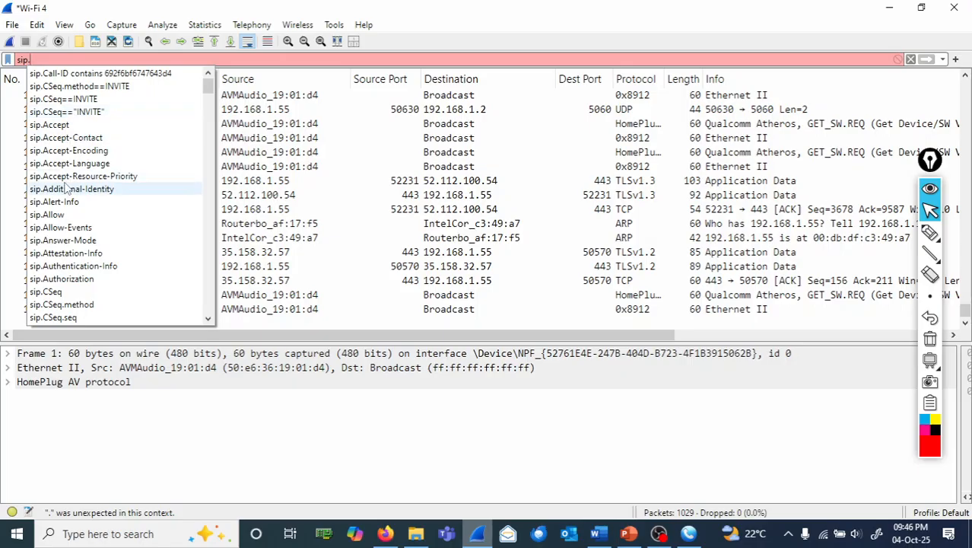
left_click(86, 87)
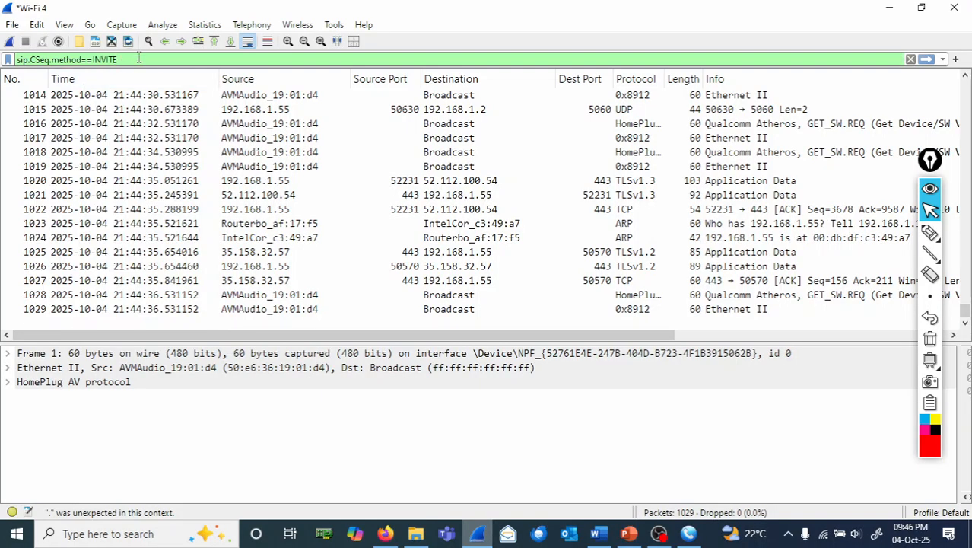
Replace INVITE with REGISTER so the display filter reads sip.CSeq.method==REGISTER, and apply it.
key("BackSpace")
key("BackSpace")
key("BackSpace")
key("BackSpace")
key("BackSpace")
key("BackSpace")
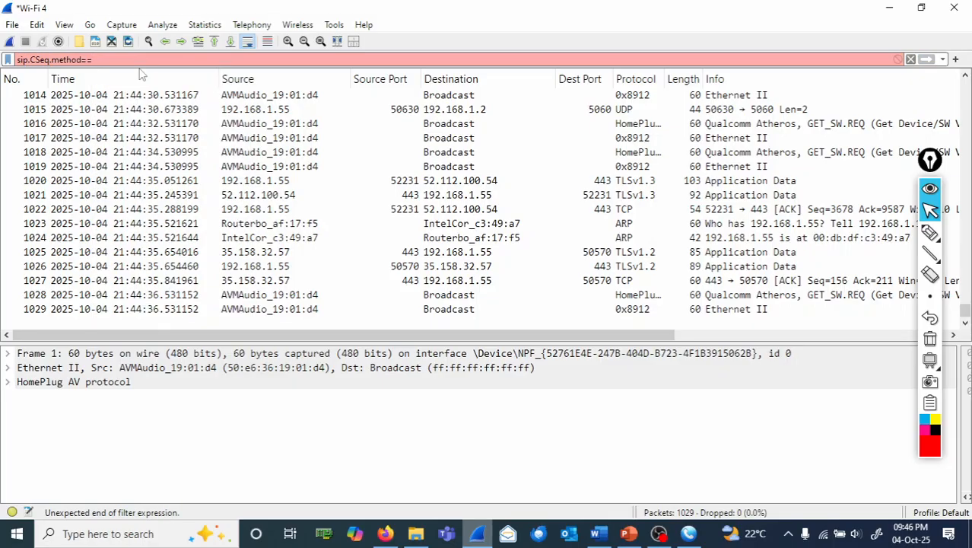
type("REG")
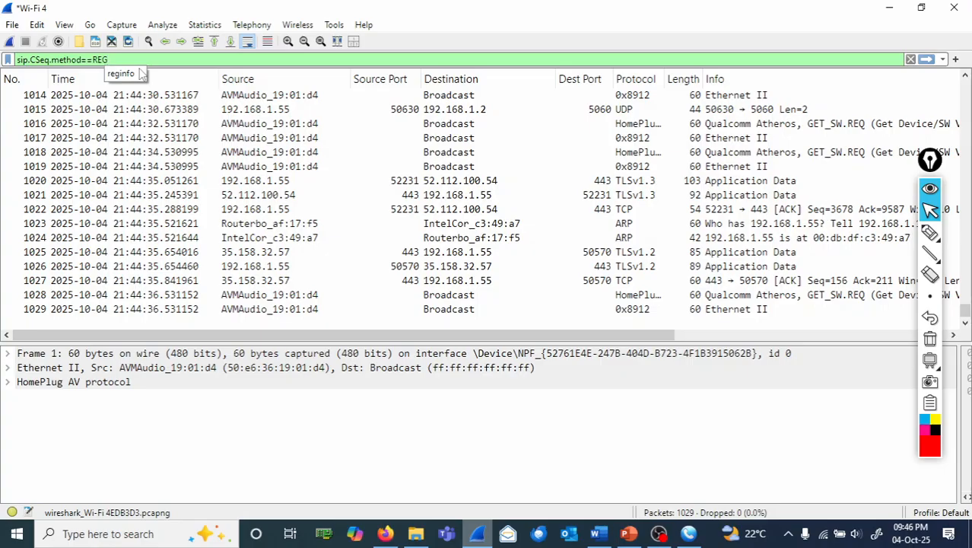
type("ISTER")
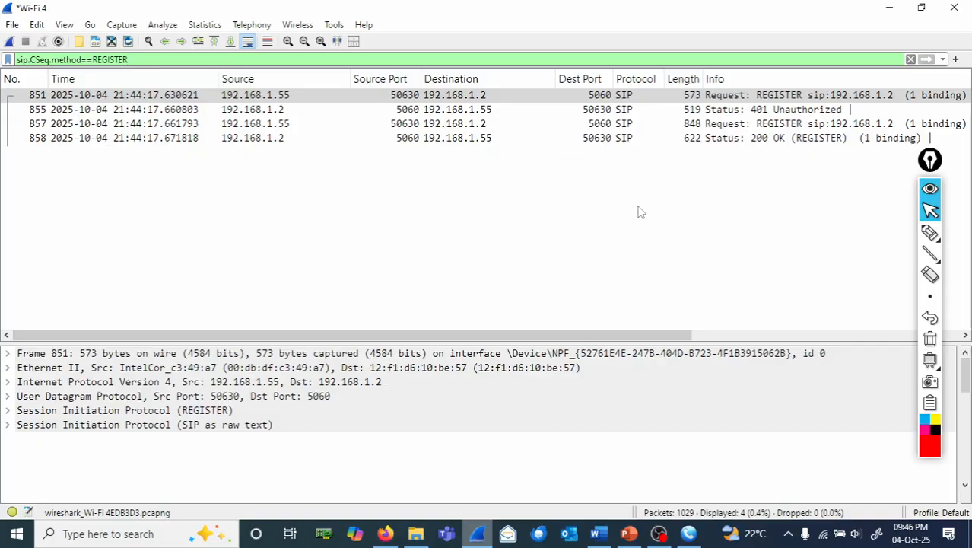
Number the four packets 1 to 4 in red and write "192.168.1.55 MICROSIP" and "192.168.1.2 MIVB" below, joined by an arrow labelled "Register".
left_click(930, 232)
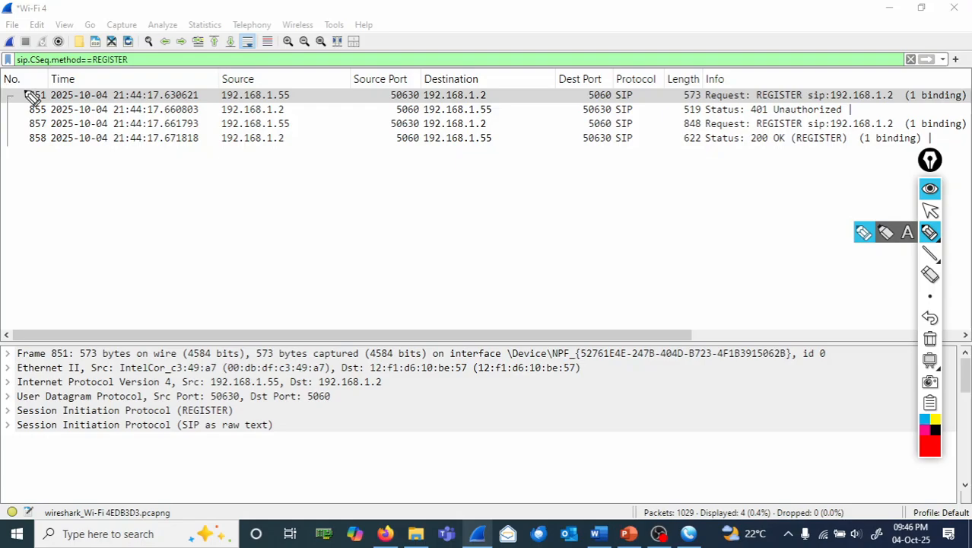
mouse_move(14, 91)
left_mouse_down()
mouse_move(35, 86)
mouse_move(11, 99)
mouse_move(14, 112)
mouse_move(34, 120)
mouse_move(17, 151)
mouse_move(30, 145)
mouse_move(27, 134)
left_mouse_up()
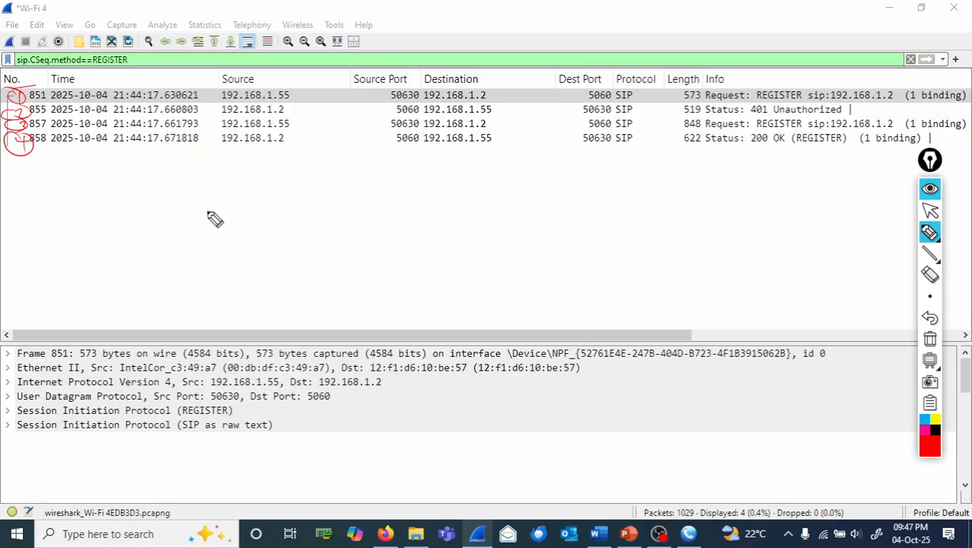
mouse_move(159, 213)
left_mouse_down()
mouse_move(276, 227)
mouse_move(293, 217)
mouse_move(306, 225)
mouse_move(441, 216)
left_mouse_up()
mouse_move(166, 256)
left_mouse_down()
mouse_move(166, 267)
mouse_move(264, 255)
mouse_move(370, 267)
mouse_move(434, 256)
left_mouse_up()
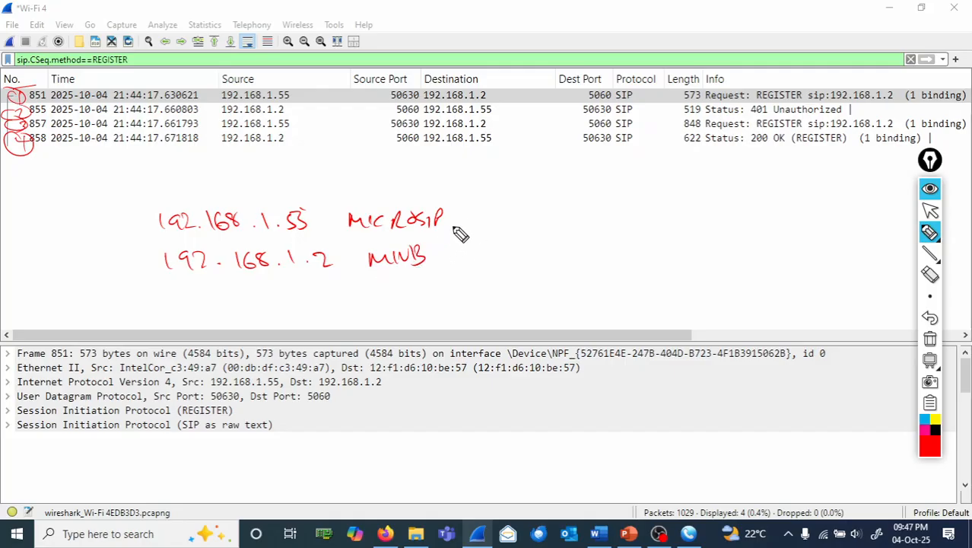
mouse_move(459, 218)
left_mouse_down()
mouse_move(460, 256)
mouse_move(592, 259)
left_mouse_up()
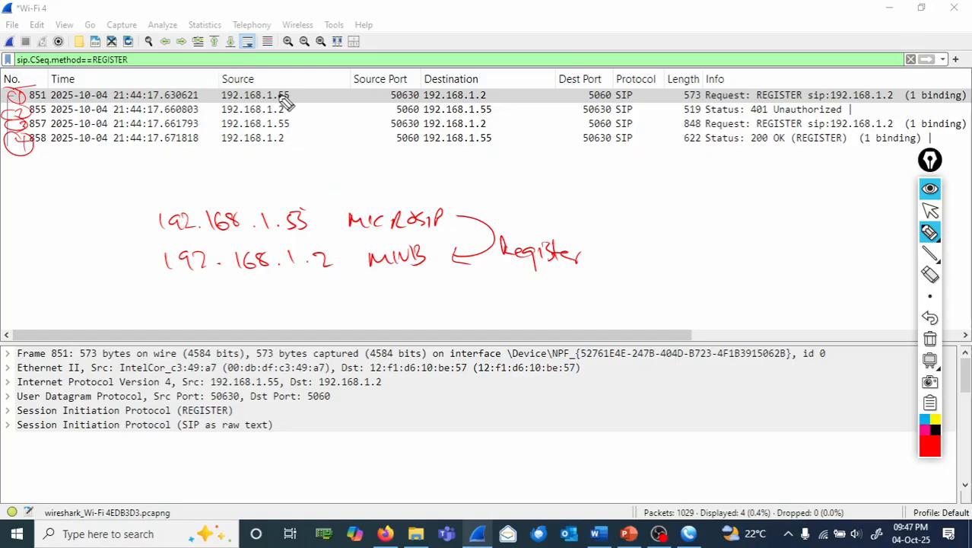
Draw direction arrows on the first two packets, label Source "MICROSIP" and Destination "MIVB", and box "401 Unauthorized".
mouse_move(296, 95)
left_mouse_down()
mouse_move(374, 95)
mouse_move(358, 112)
left_mouse_up()
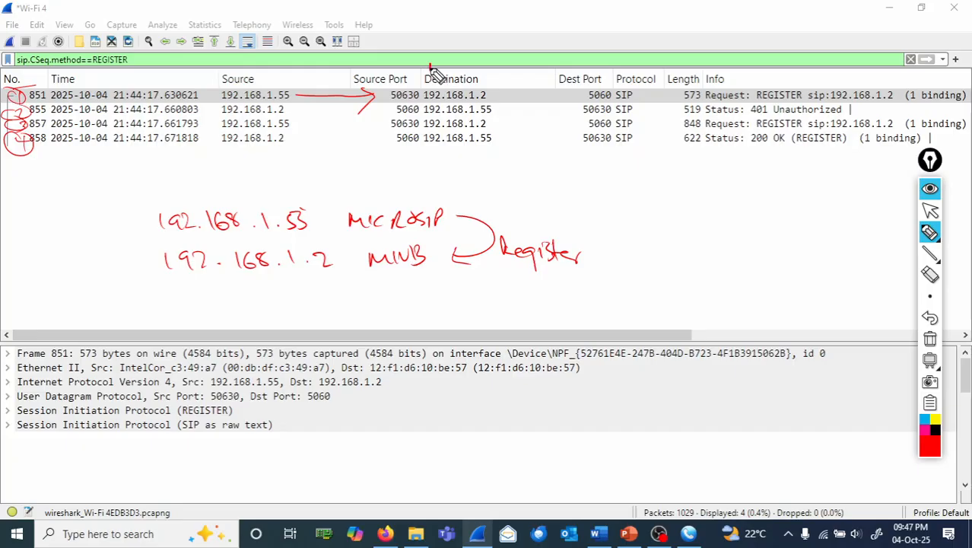
left_click_drag(430, 65, 479, 64)
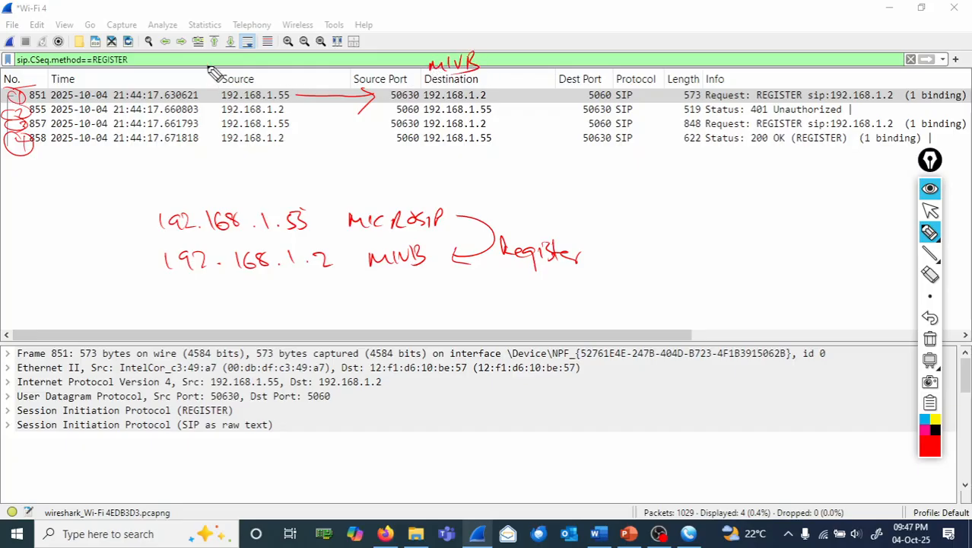
left_click_drag(206, 72, 286, 60)
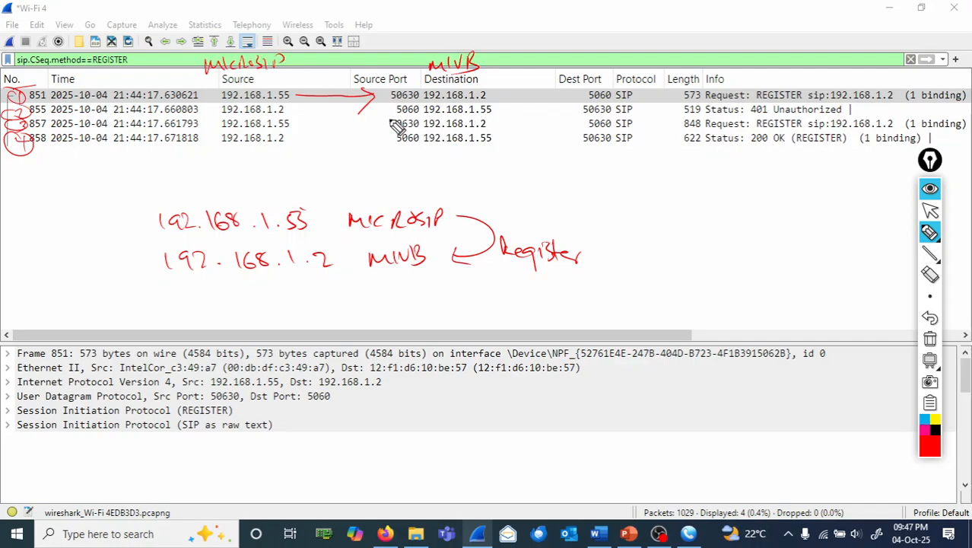
left_click_drag(385, 111, 299, 115)
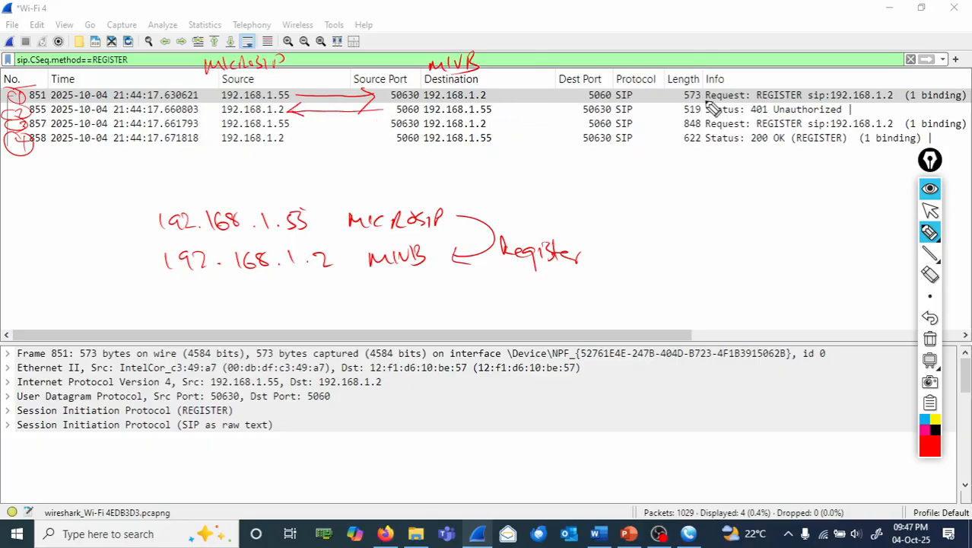
mouse_move(753, 105)
left_mouse_down()
mouse_move(763, 115)
mouse_move(834, 116)
mouse_move(850, 106)
mouse_move(743, 97)
left_mouse_up()
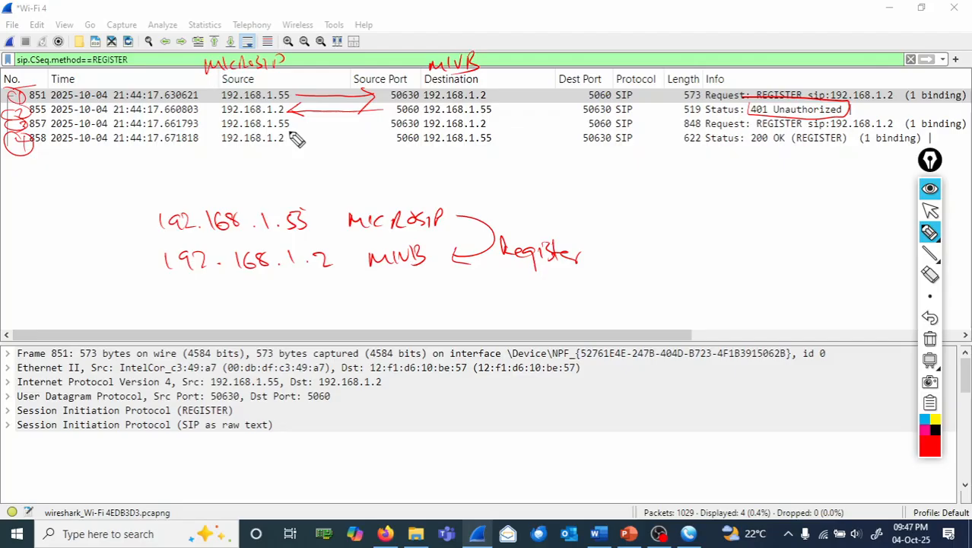
Draw direction arrows on the last two packets, circle "200 OK" with a tick beside it, then restore the pointer and clear all ink.
left_click_drag(295, 126, 394, 119)
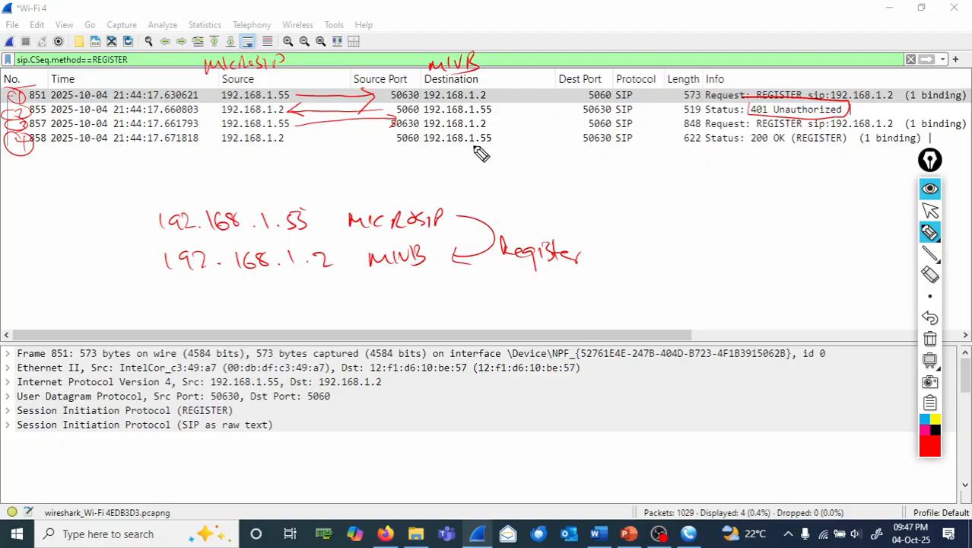
mouse_move(391, 137)
left_mouse_down()
mouse_move(294, 143)
mouse_move(317, 143)
left_mouse_up()
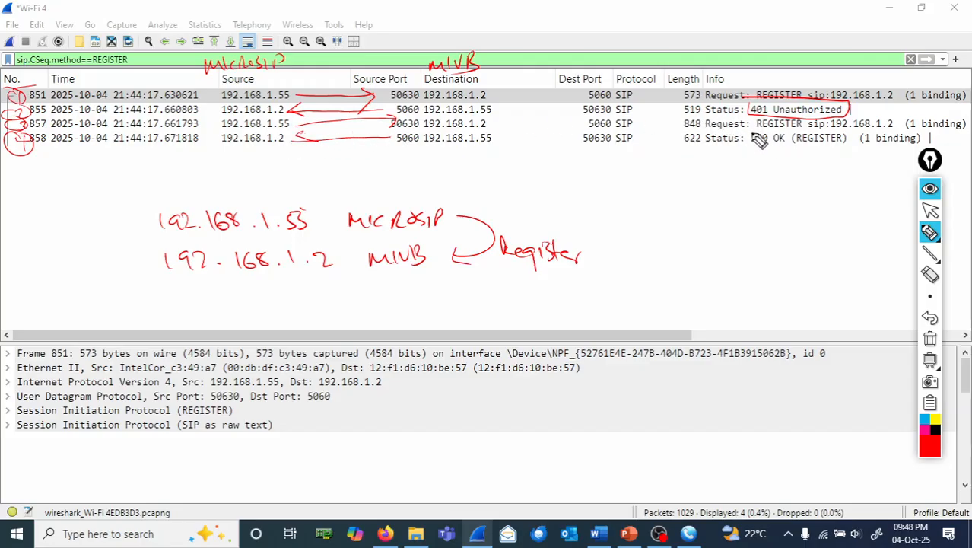
mouse_move(752, 135)
left_mouse_down()
mouse_move(789, 159)
mouse_move(753, 137)
mouse_move(798, 150)
mouse_move(828, 140)
left_mouse_up()
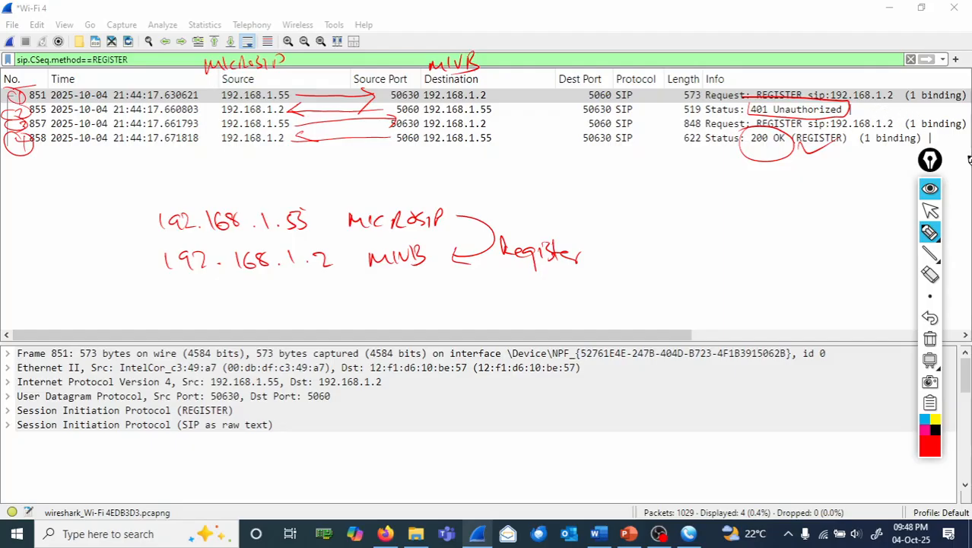
left_click(930, 213)
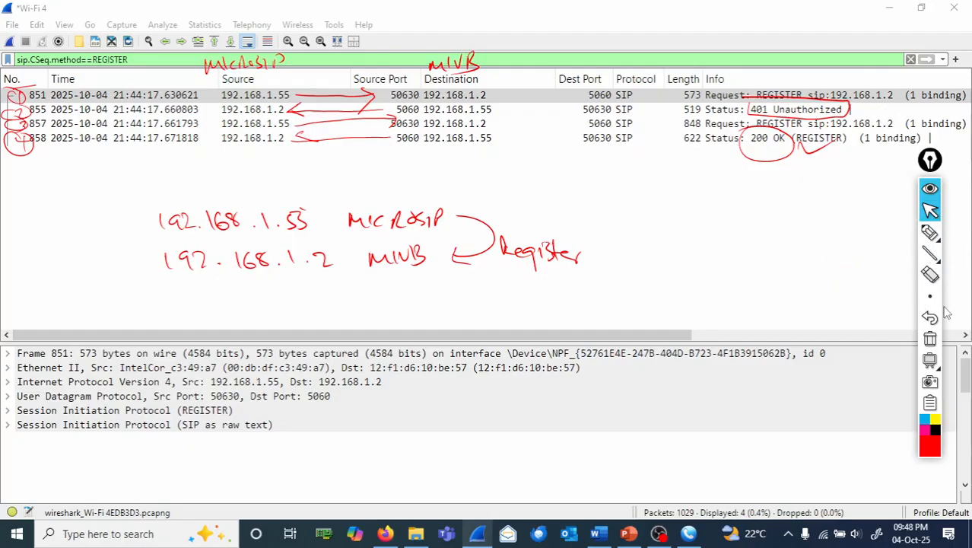
left_click(938, 342)
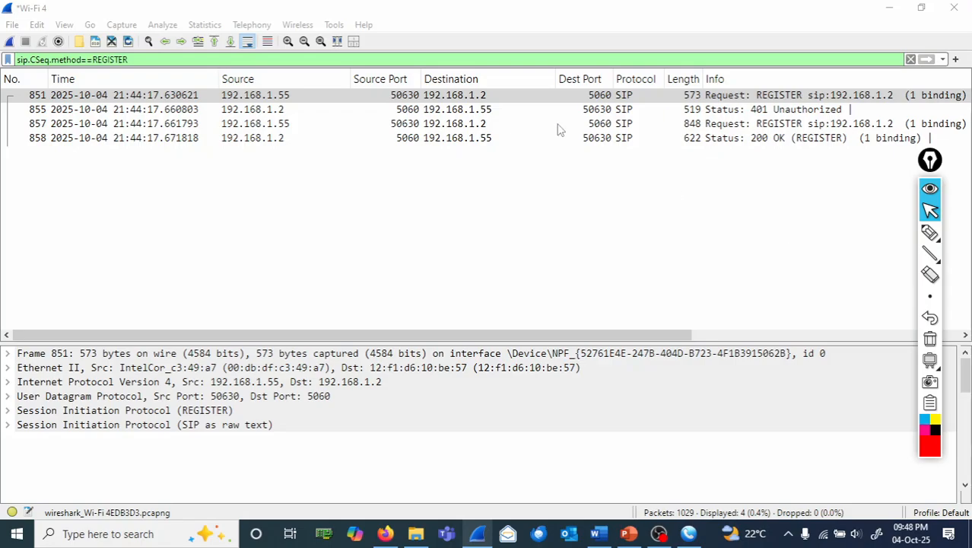
left_click(456, 111)
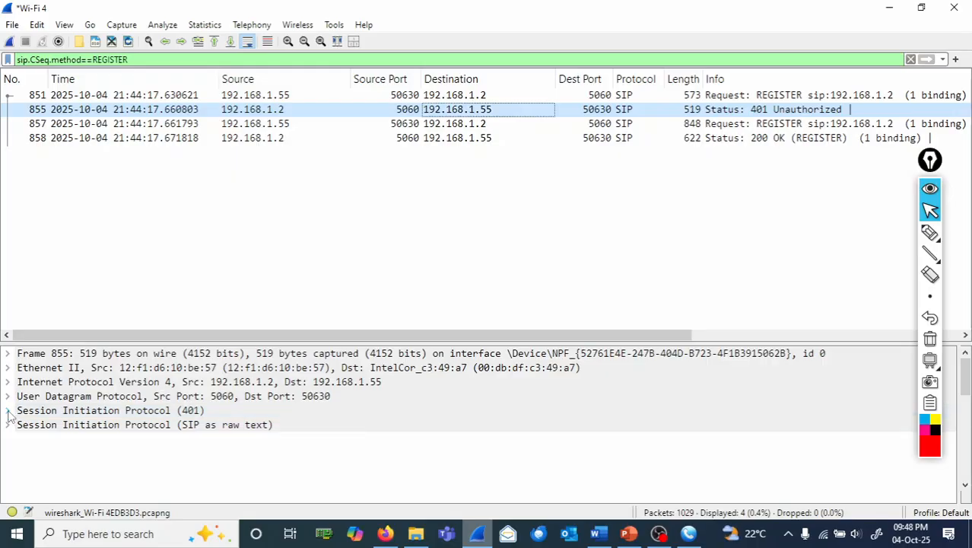
left_click(929, 233)
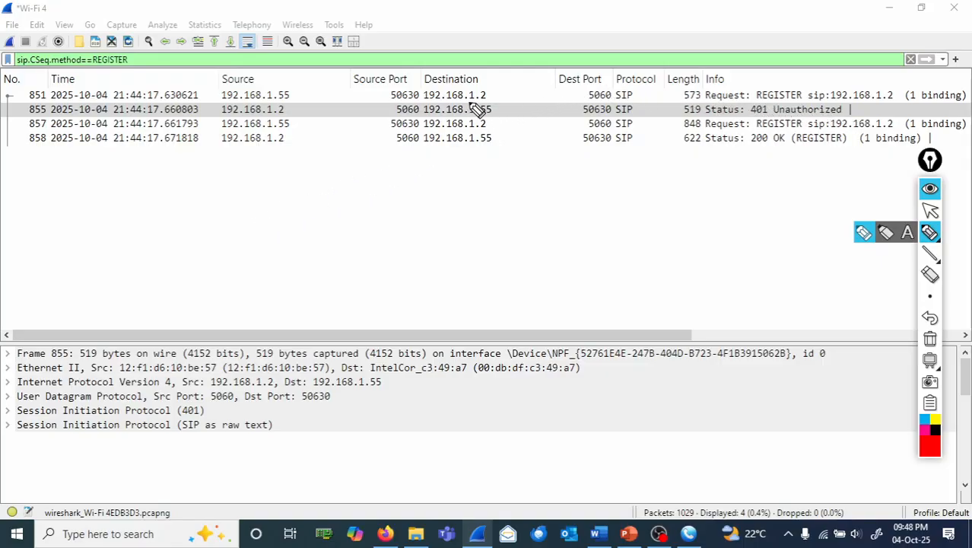
left_click(930, 211)
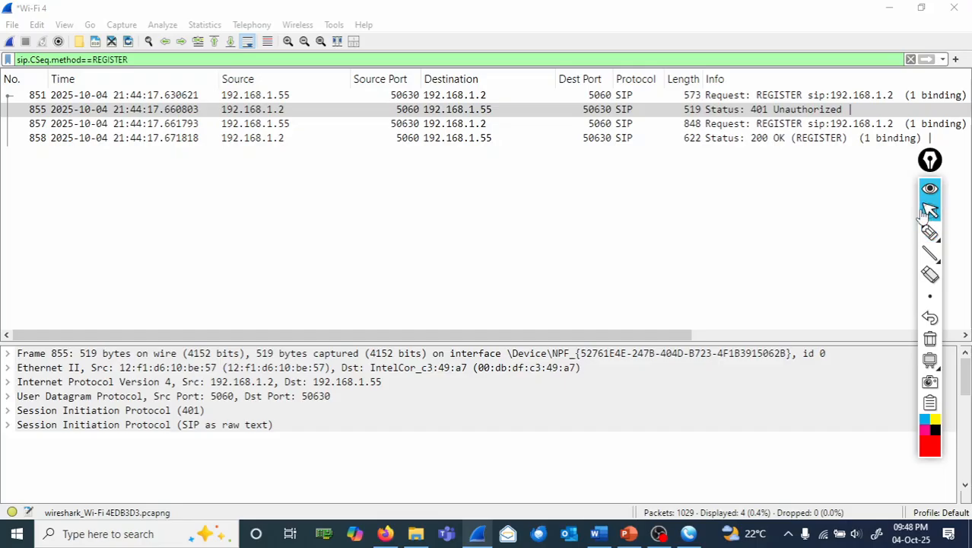
Select packet 851, circle its "Session Initiation Protocol (REGISTER)" line in red, then clear the ink and restore the pointer.
left_click(456, 96)
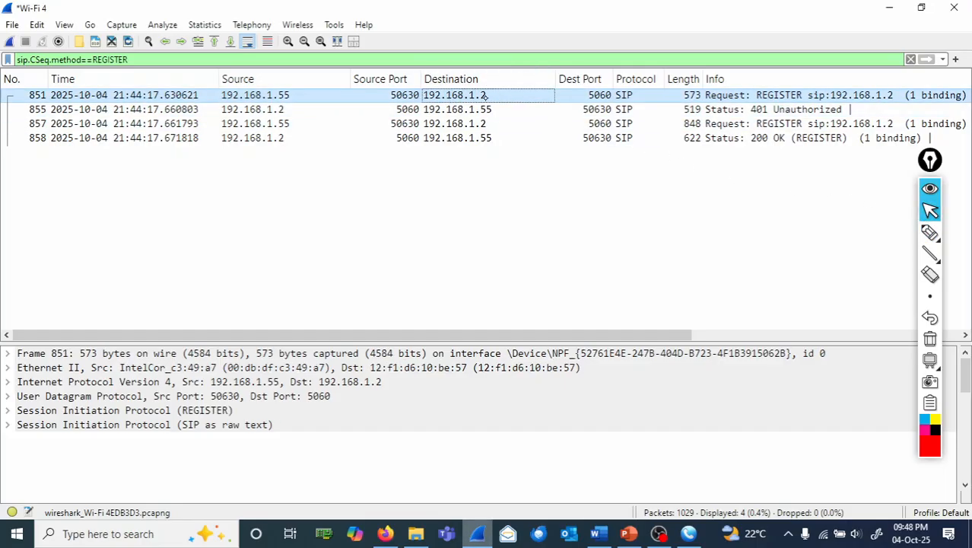
left_click(930, 233)
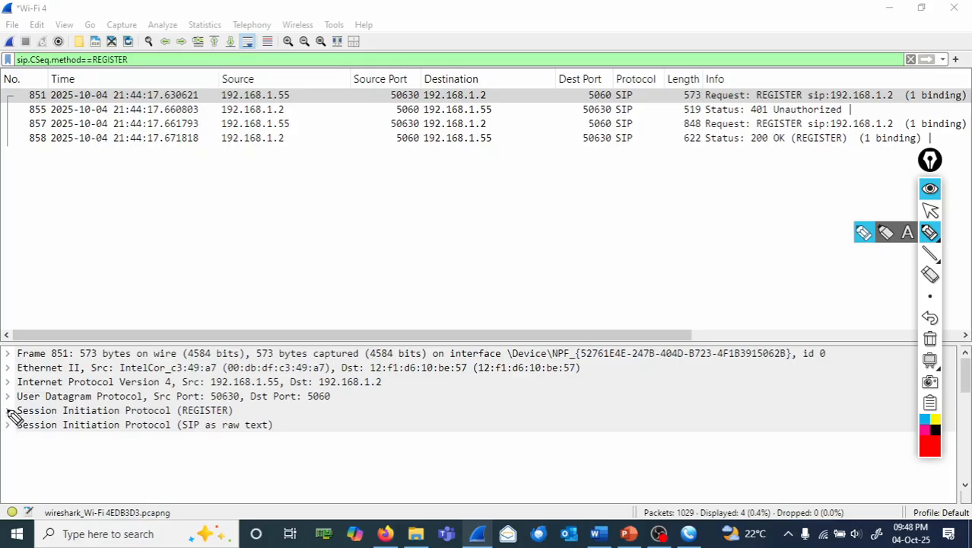
mouse_move(12, 409)
left_mouse_down()
mouse_move(41, 420)
mouse_move(209, 420)
mouse_move(242, 403)
mouse_move(13, 411)
left_mouse_up()
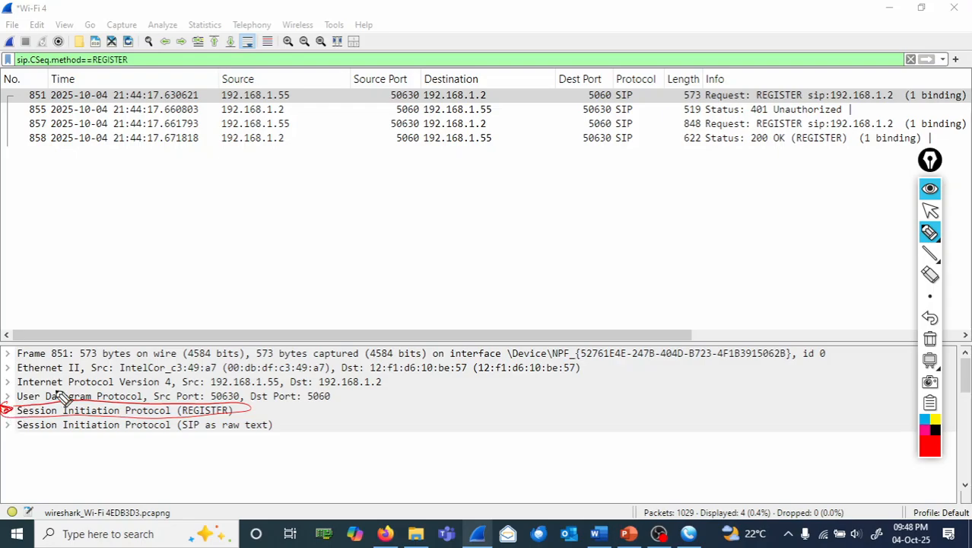
left_click(931, 342)
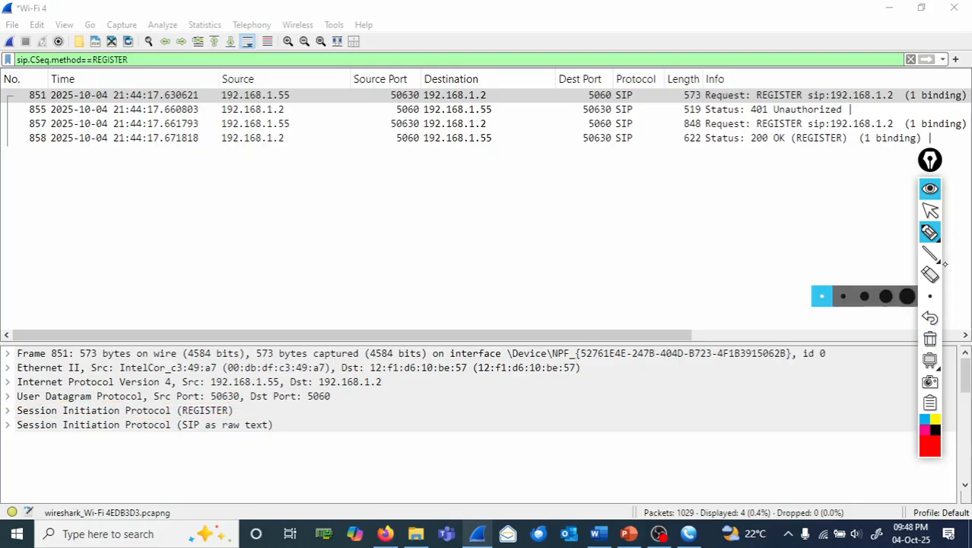
left_click(931, 212)
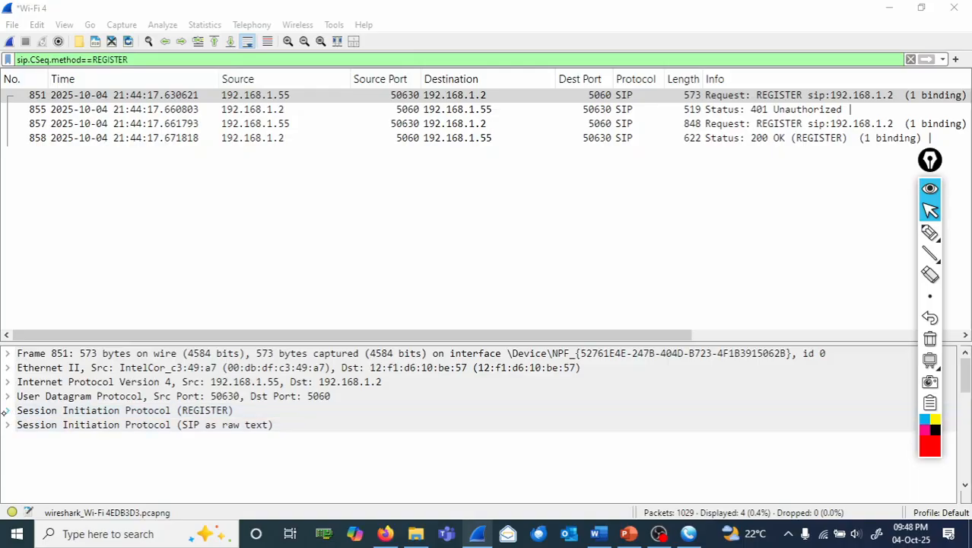
Expand packet 851's Session Initiation Protocol (REGISTER) section, its Request-Line and Message Header, and examine the Via header fields.
double_click(36, 414)
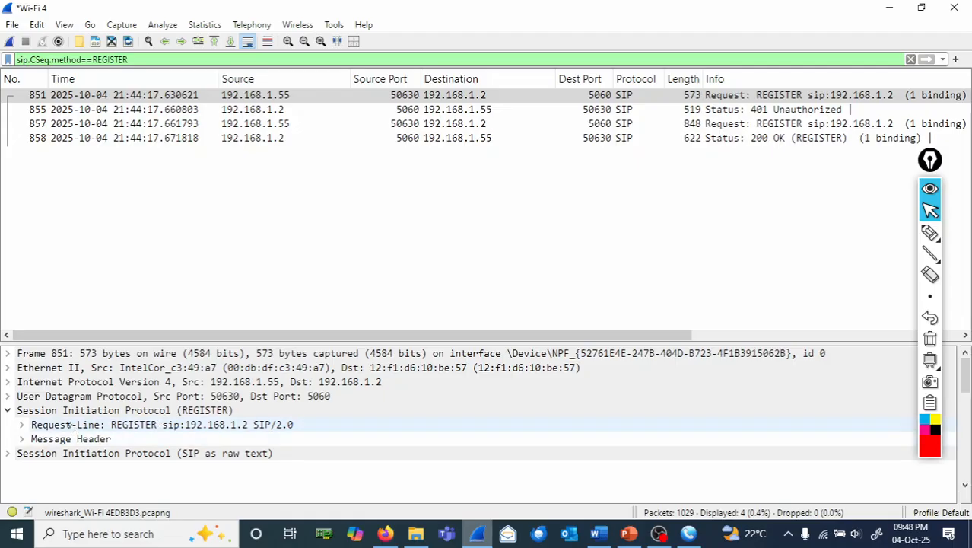
left_click(21, 424)
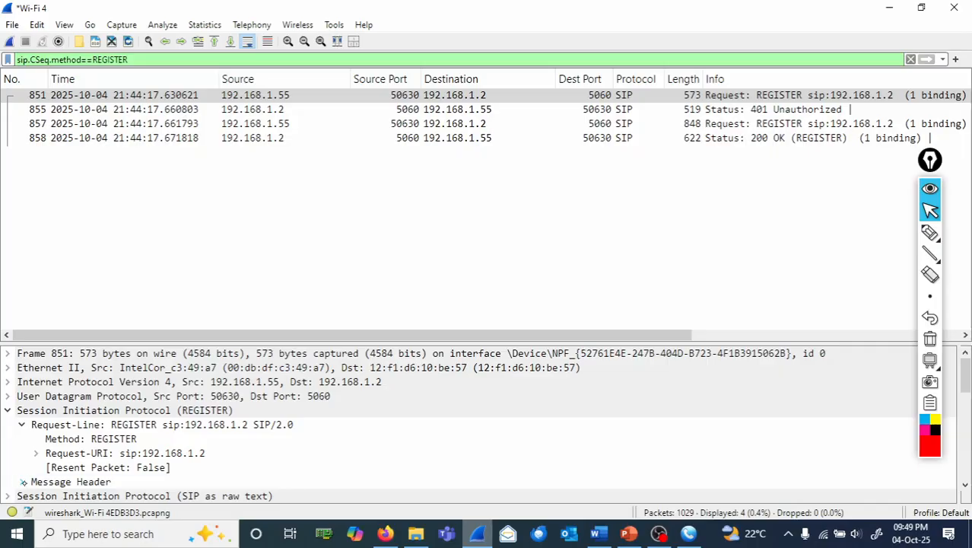
left_click(22, 481)
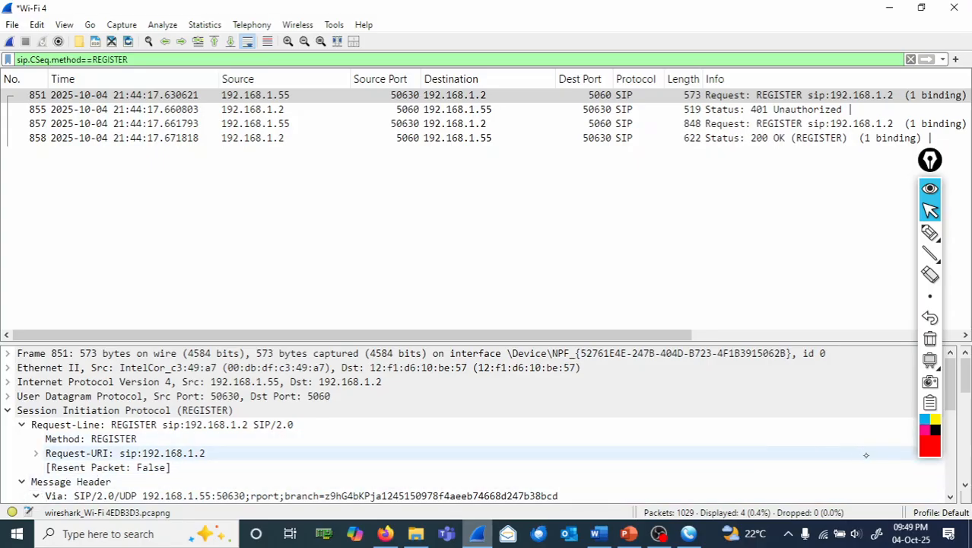
left_click(950, 498)
left_click(949, 497)
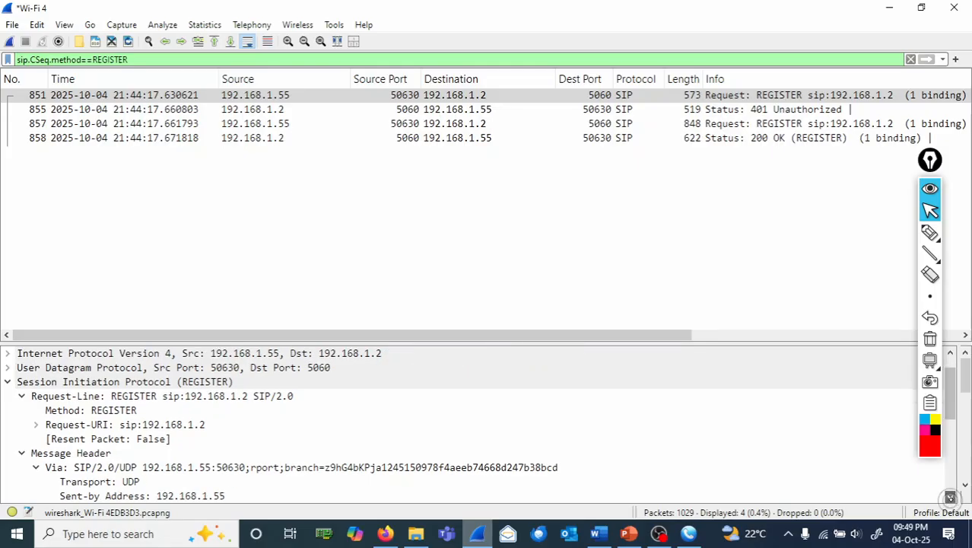
left_click(950, 497)
left_click(950, 497)
left_click(950, 497)
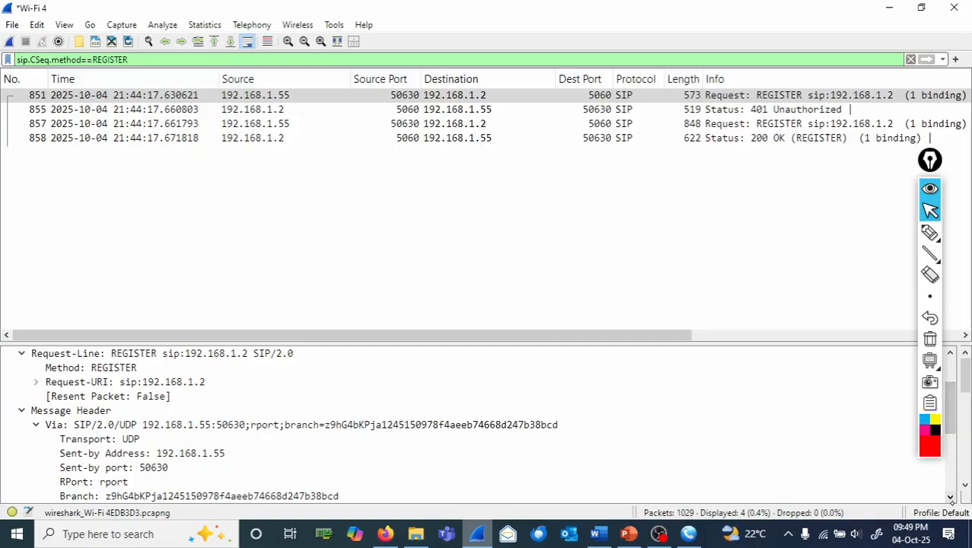
left_click(950, 497)
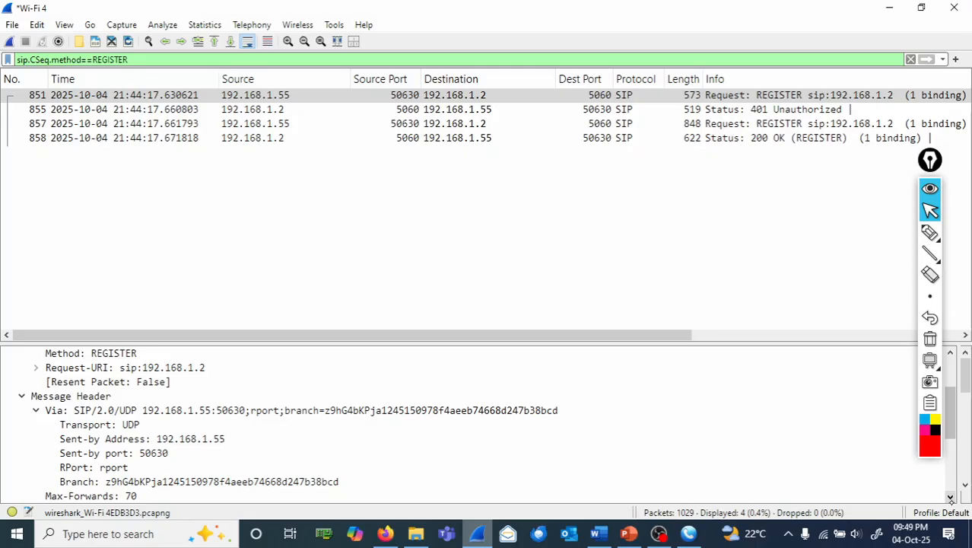
Examine the rest of packet 851's message header, from Max-Forwards, From and To through Call-ID, User-Agent and Contact to Content-Length.
left_click(949, 498)
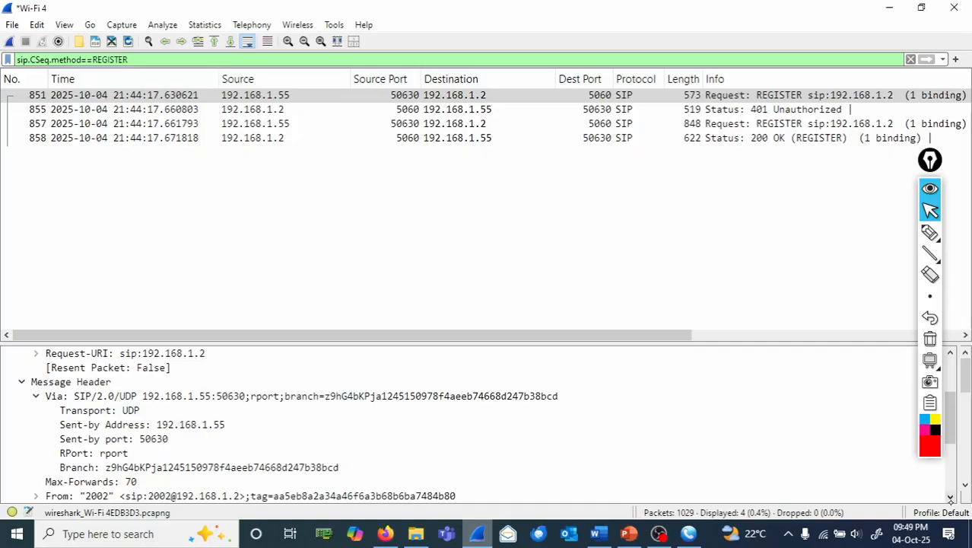
left_click(950, 497)
left_click(950, 497)
left_click(950, 497)
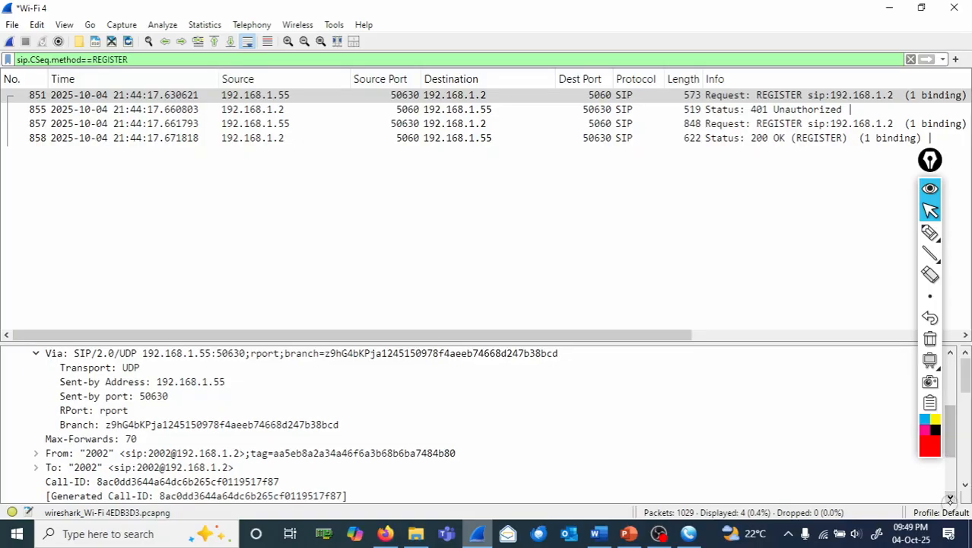
left_click(950, 497)
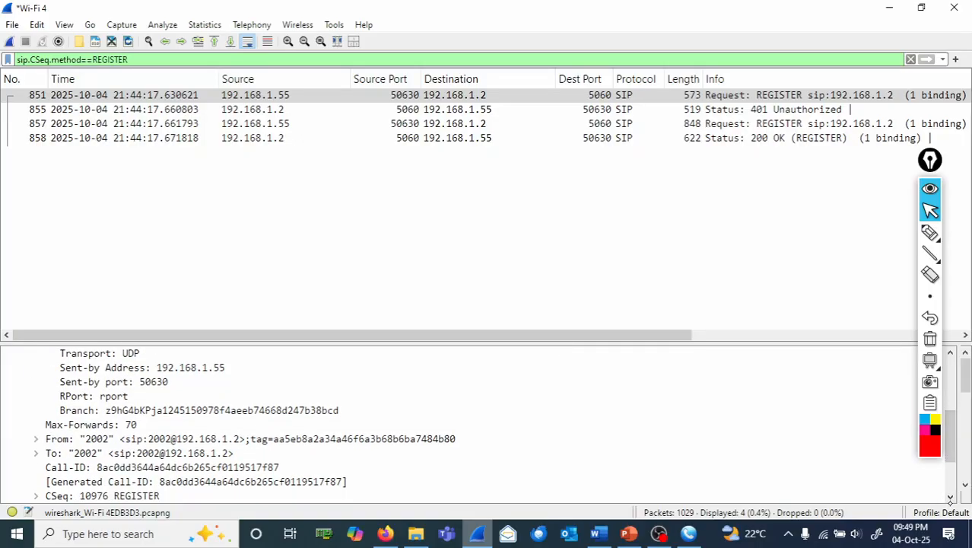
left_click(950, 498)
left_click(950, 498)
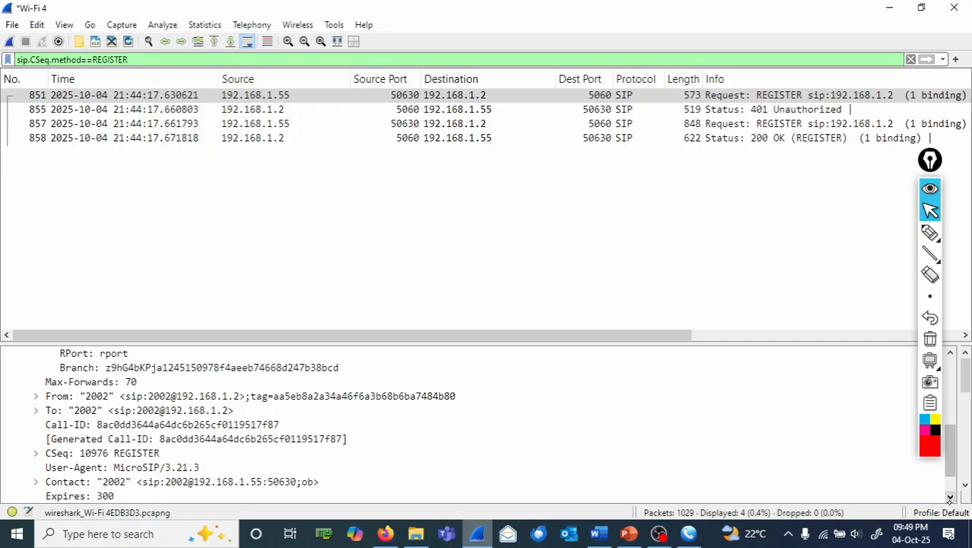
left_click(949, 498)
left_click(949, 498)
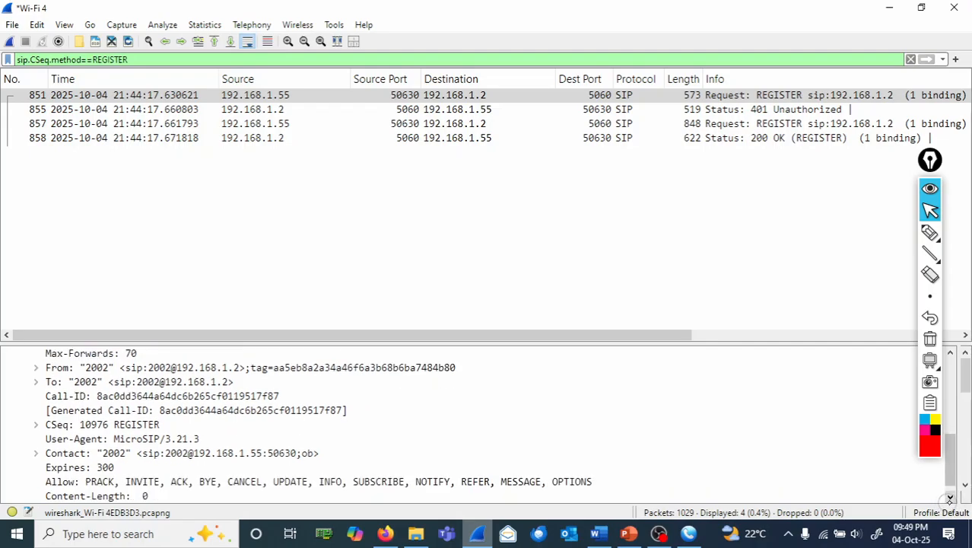
left_click(949, 499)
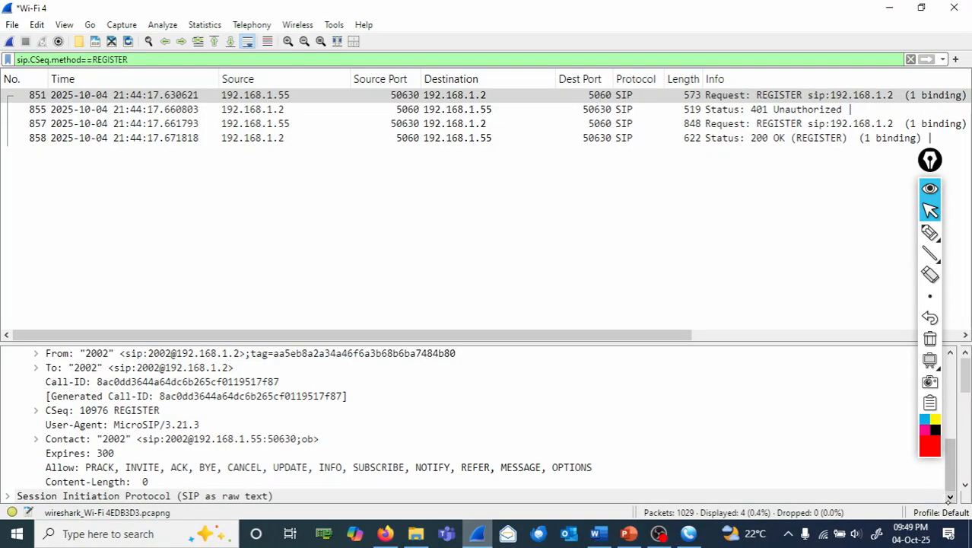
Select packet 855, the 401 Unauthorized response, and widen the packet details area so the long header lines fit.
left_click(799, 111)
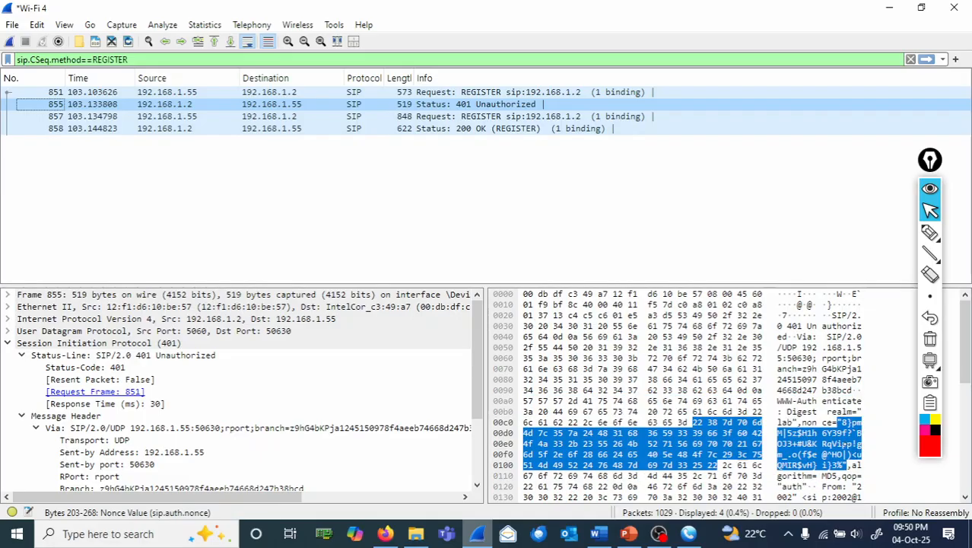
mouse_move(932, 301)
mouse_move(933, 256)
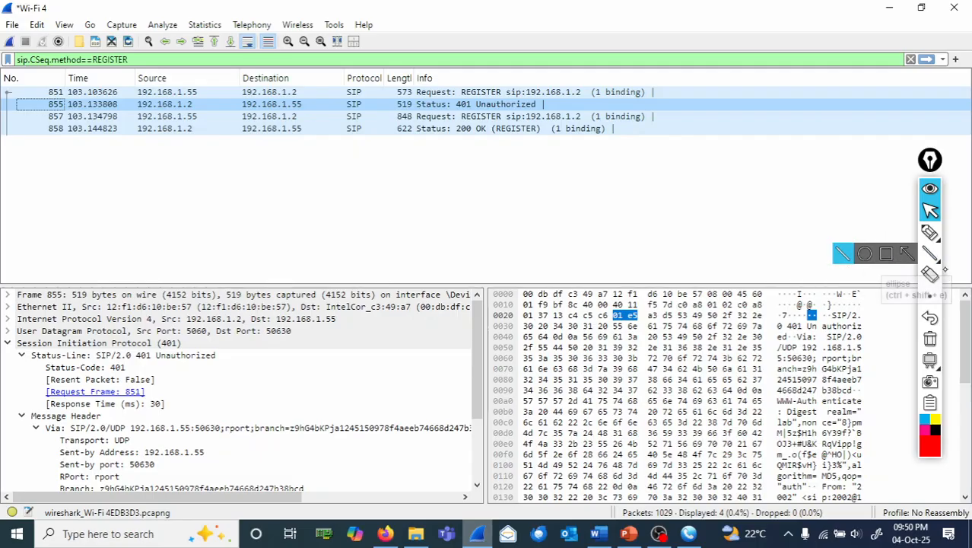
left_click(578, 325)
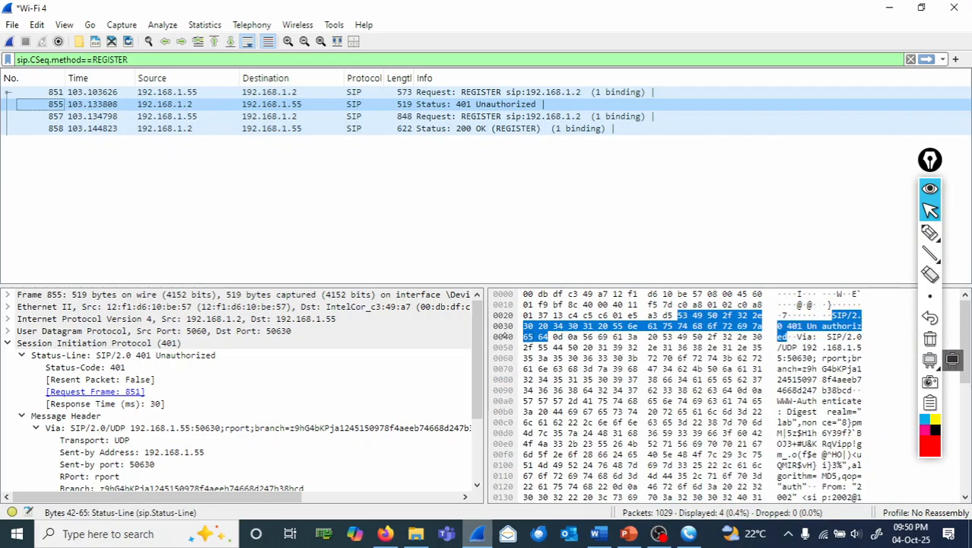
left_click(425, 105)
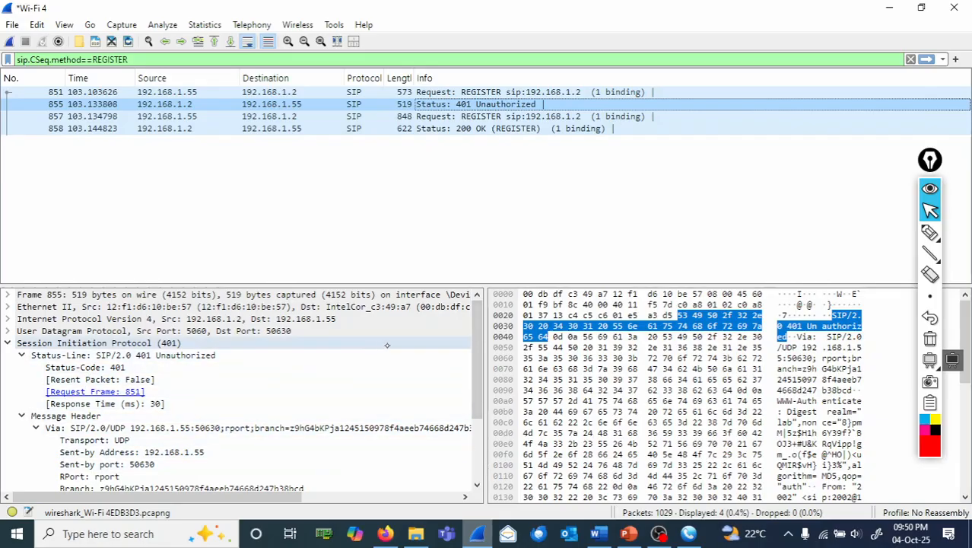
left_click(485, 358)
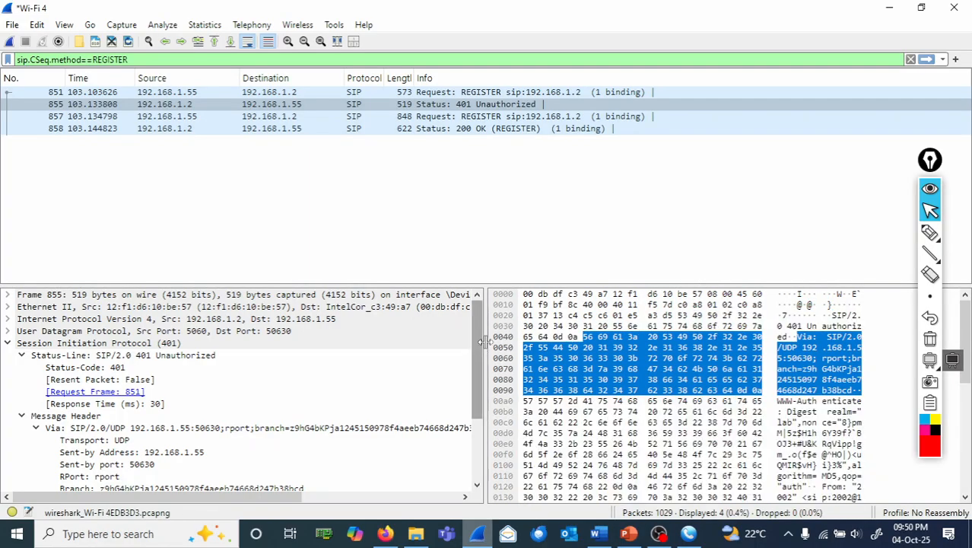
left_click_drag(491, 346, 689, 341)
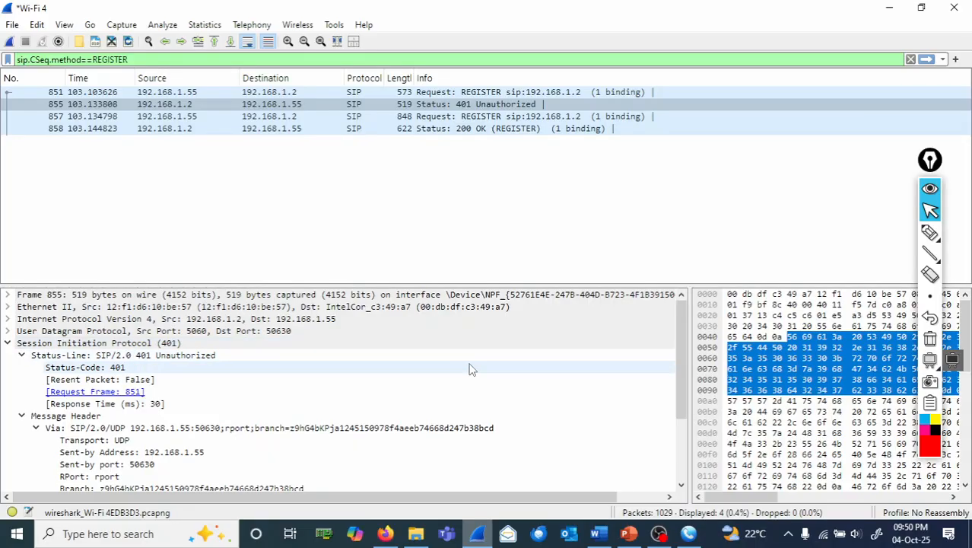
Expand the From, To and CSeq headers of packet 855 and examine the message header down to Content-Length.
left_click_drag(679, 380, 688, 447)
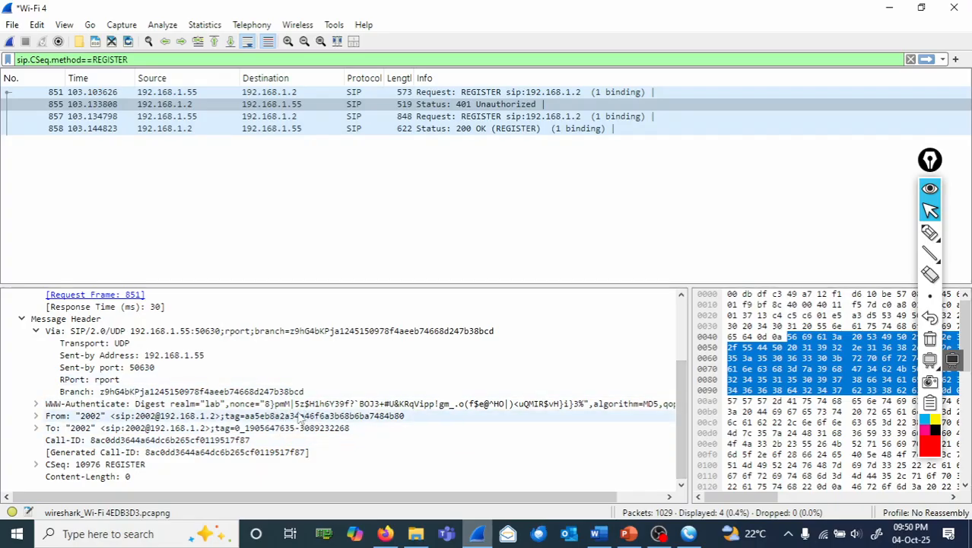
left_click(36, 416)
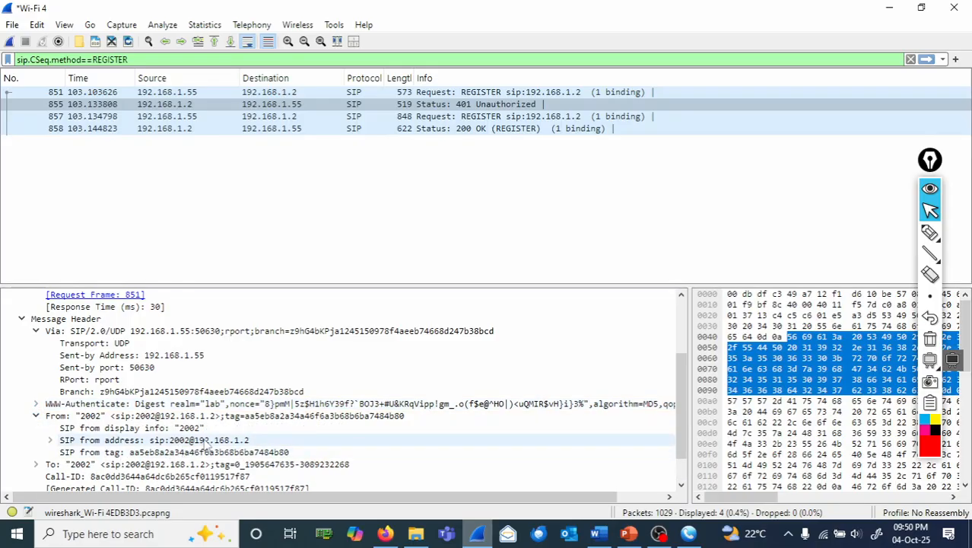
left_click(36, 464)
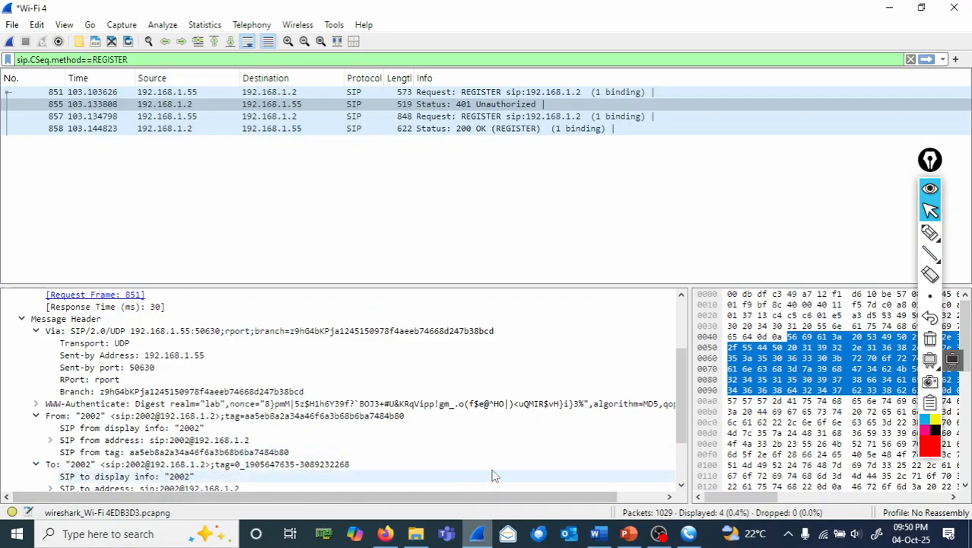
scroll(677, 410, "down", 2)
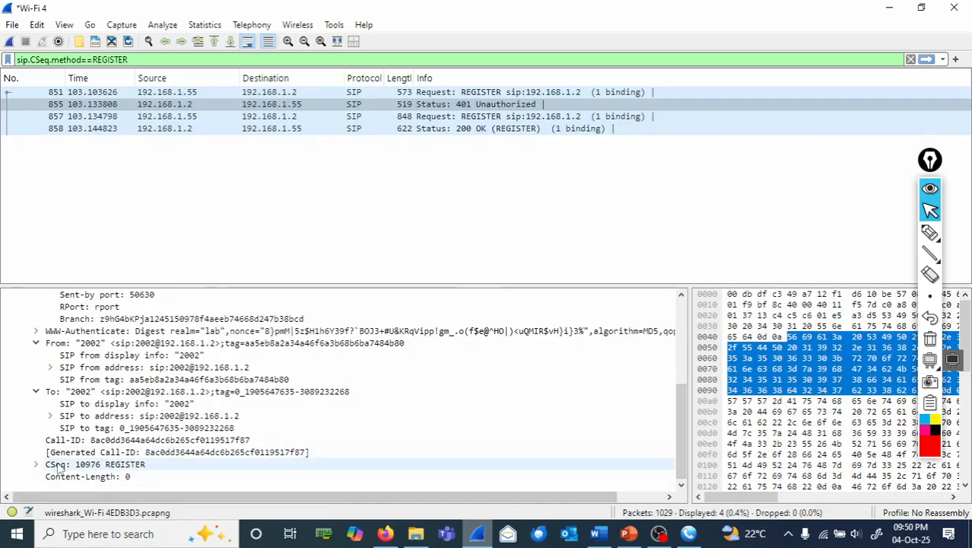
left_click(36, 464)
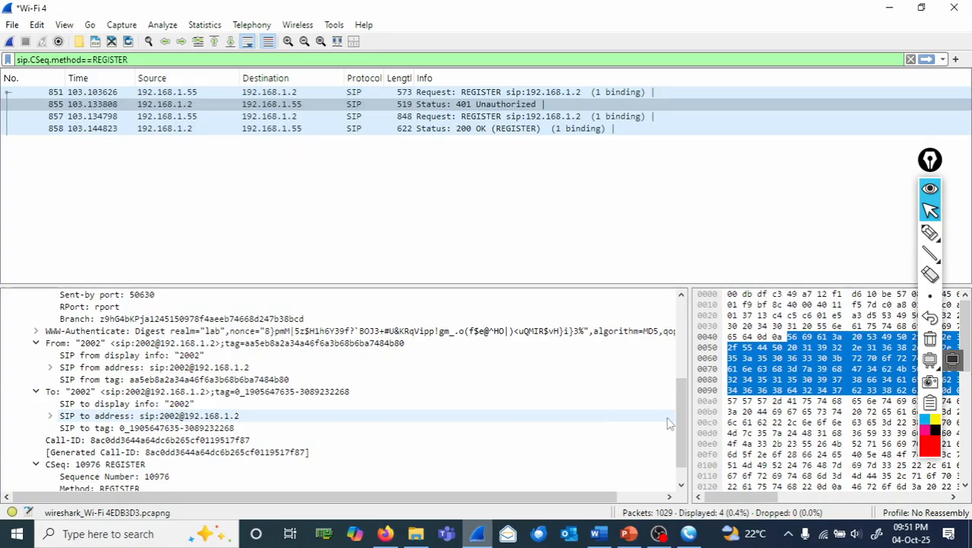
left_click_drag(679, 423, 683, 467)
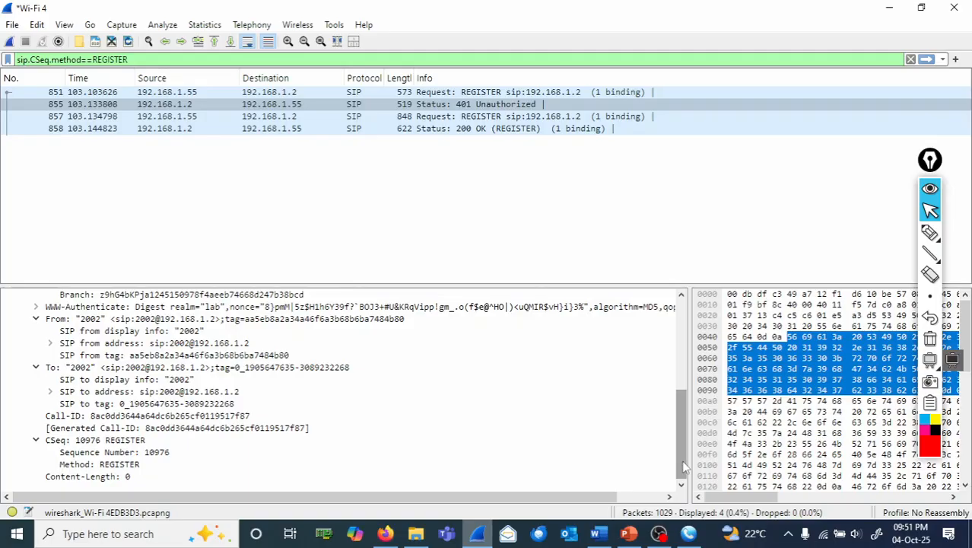
left_click_drag(684, 457, 693, 318)
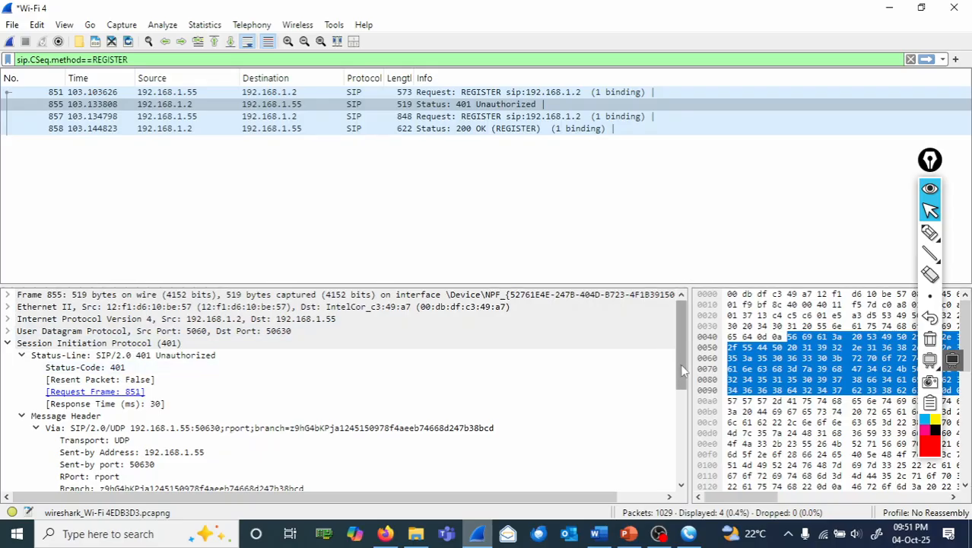
left_click_drag(683, 371, 683, 370)
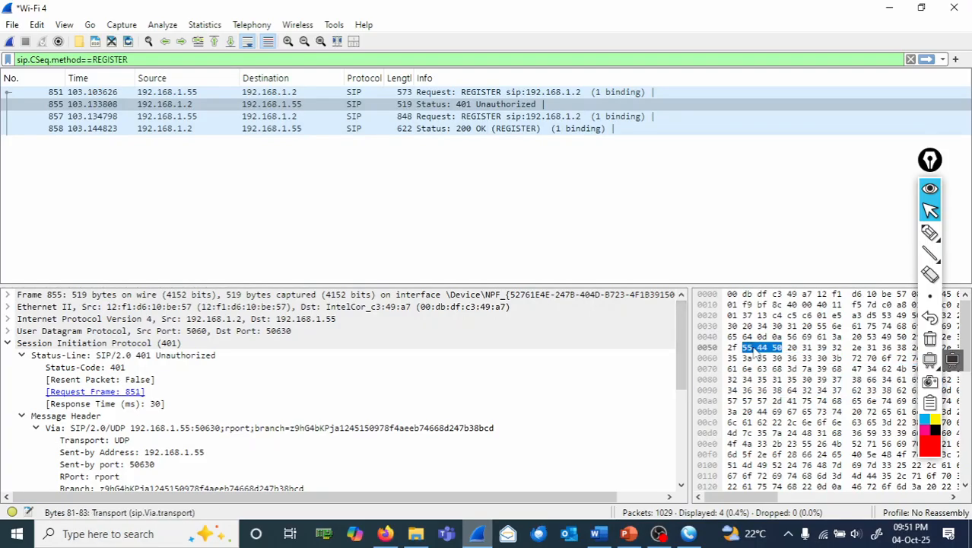
Clear the display filter so that all captured packets are listed.
type("'")
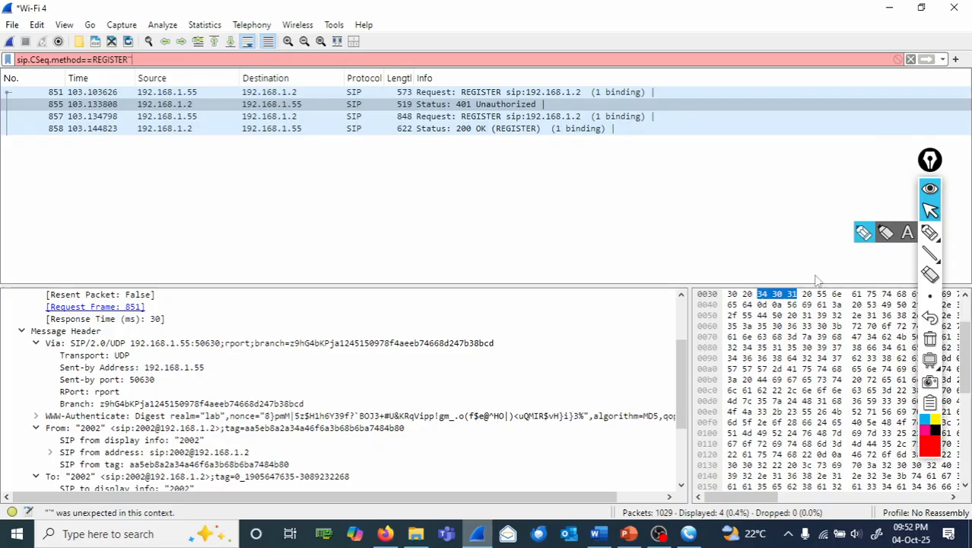
left_click(775, 189)
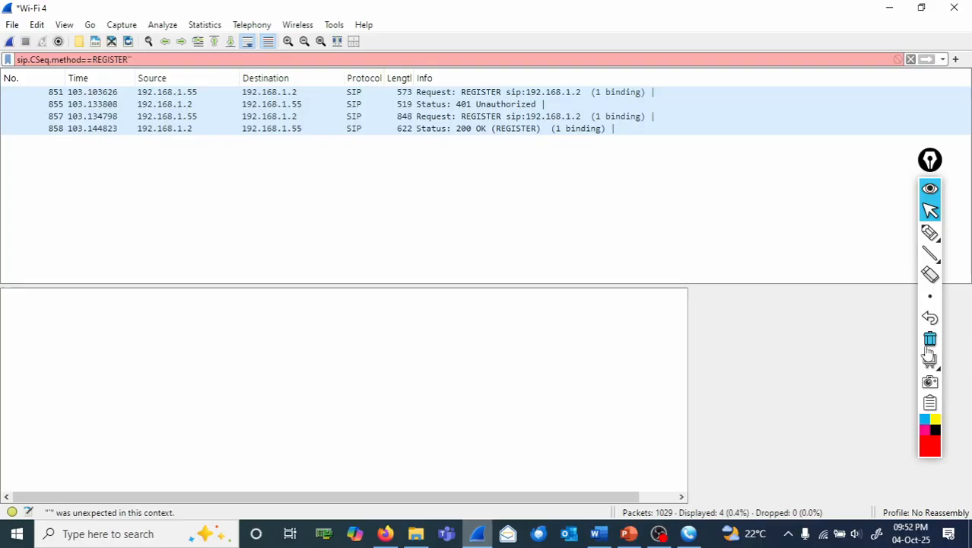
left_click(911, 60)
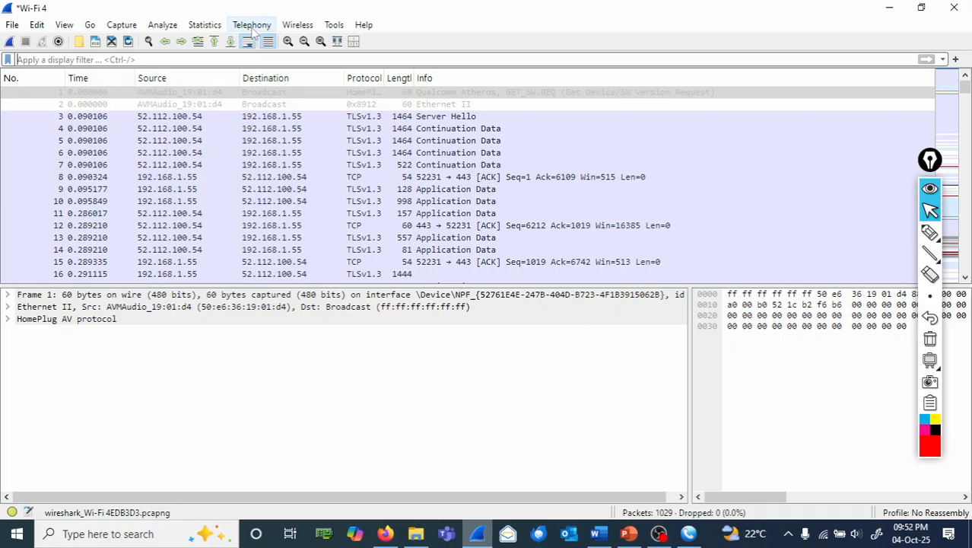
Check the capture's VoIP Calls list for recorded calls, then close it.
left_click(252, 27)
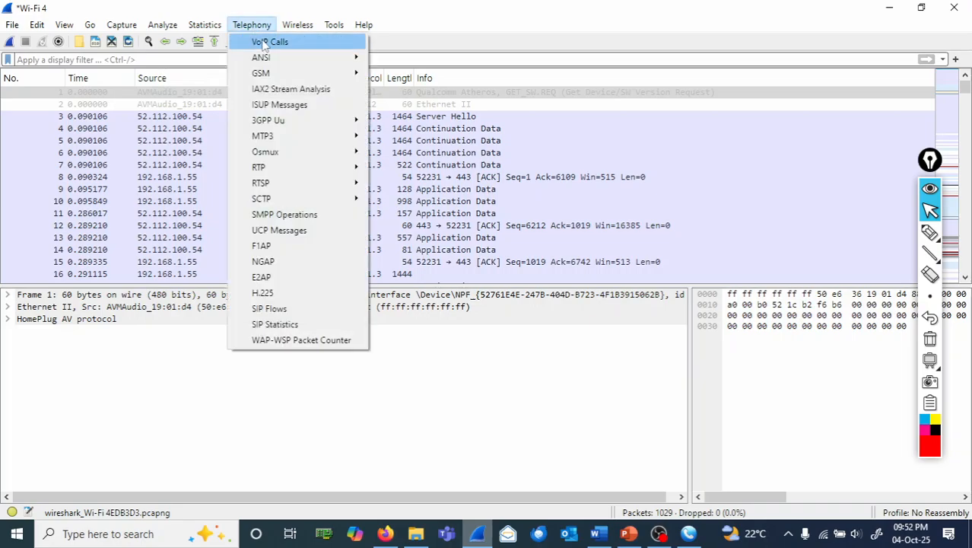
left_click(269, 43)
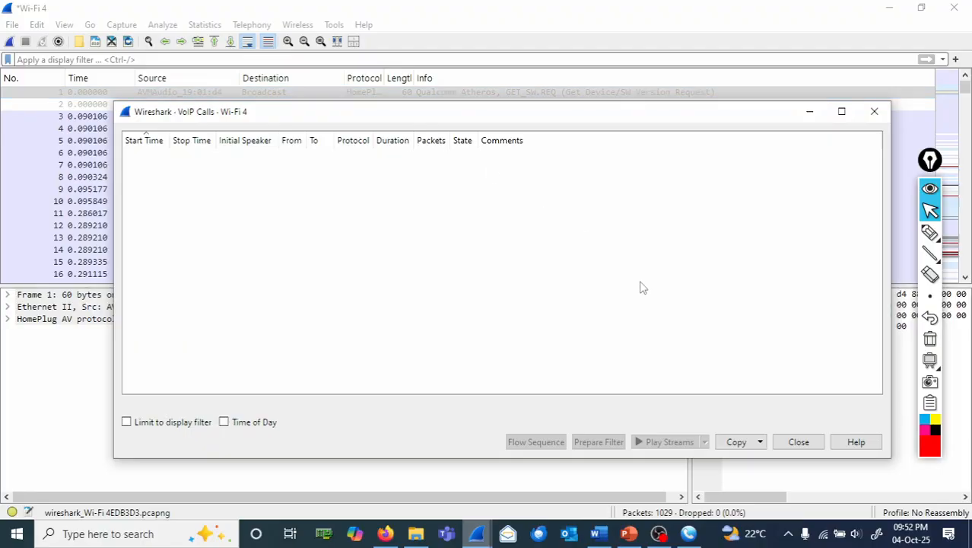
left_click(799, 442)
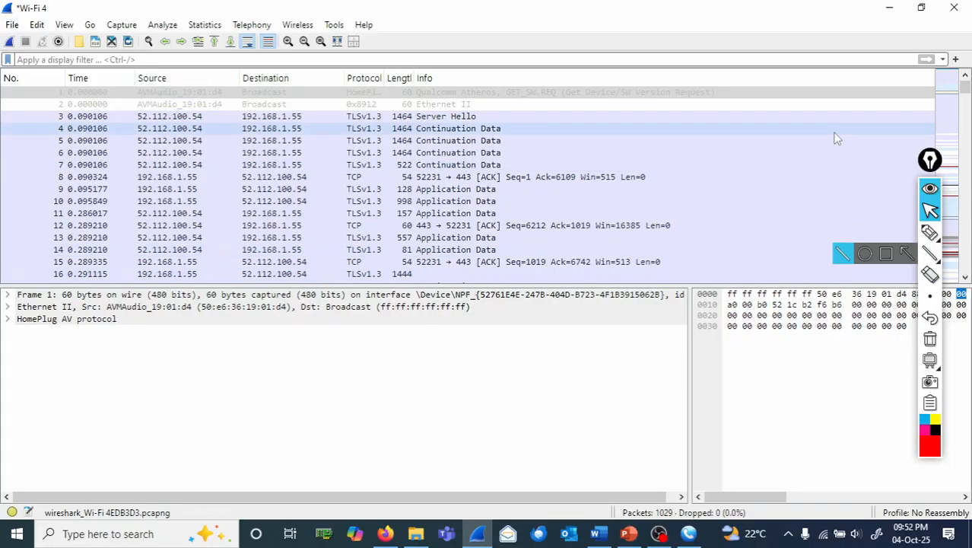
left_click(825, 326)
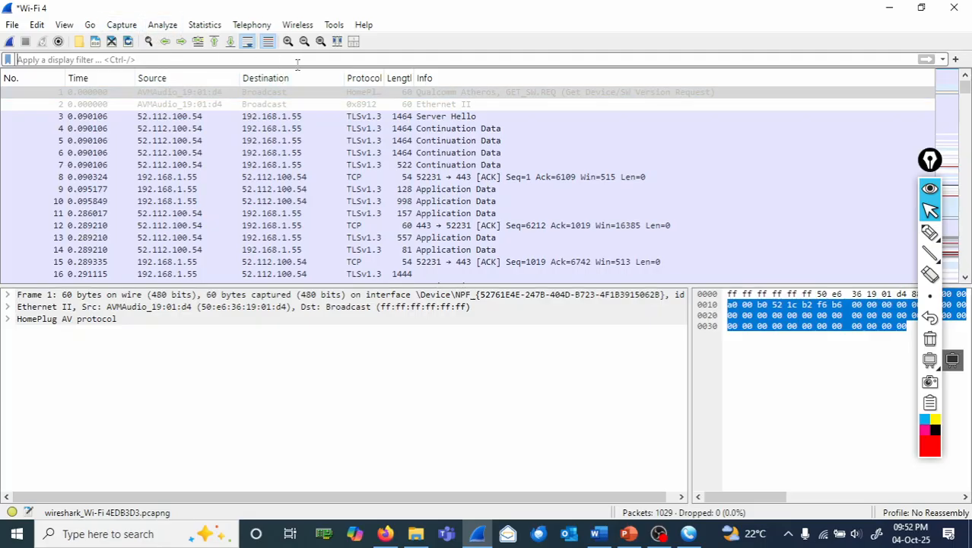
Filter the capture by "sip" and select the 200 OK (REGISTER) response, packet 858.
type("sip")
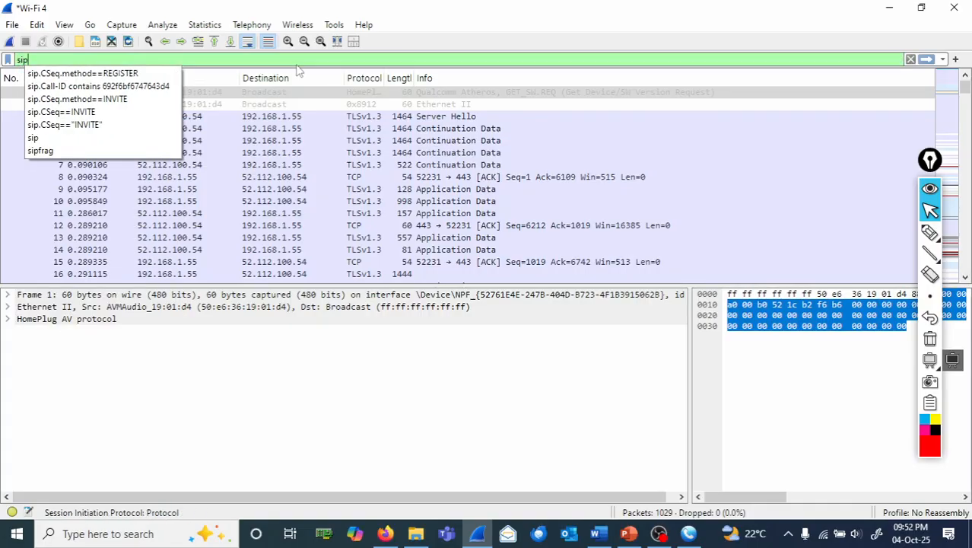
key("Return")
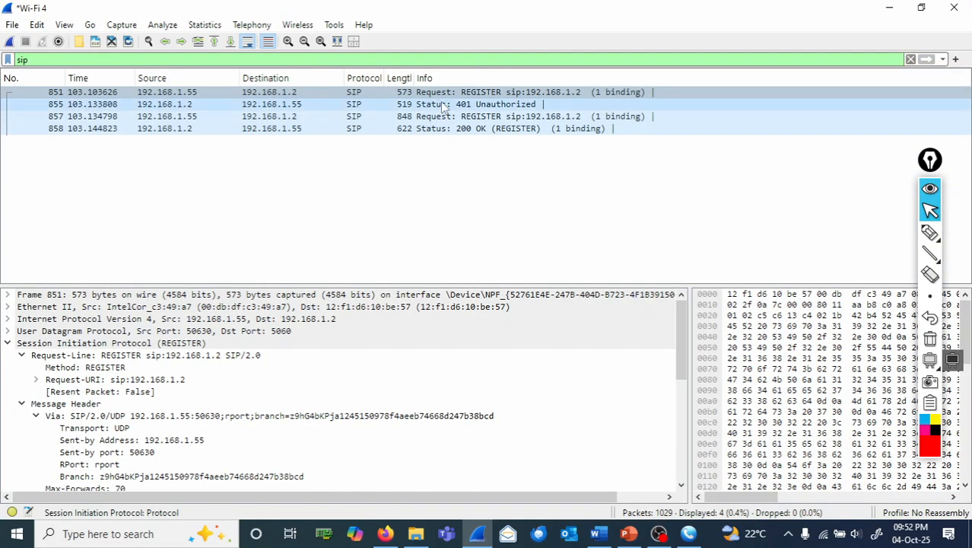
left_click(482, 129)
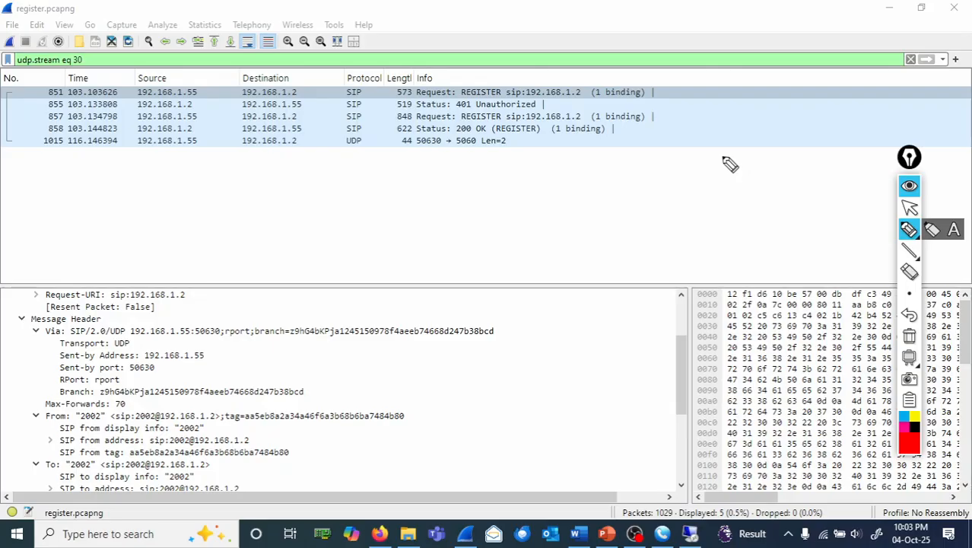
Ink-label the circled Source column "MICROSIP" and Destination column "MIVB", and draw an arrow between packet 851's source and destination addresses.
left_click(522, 347)
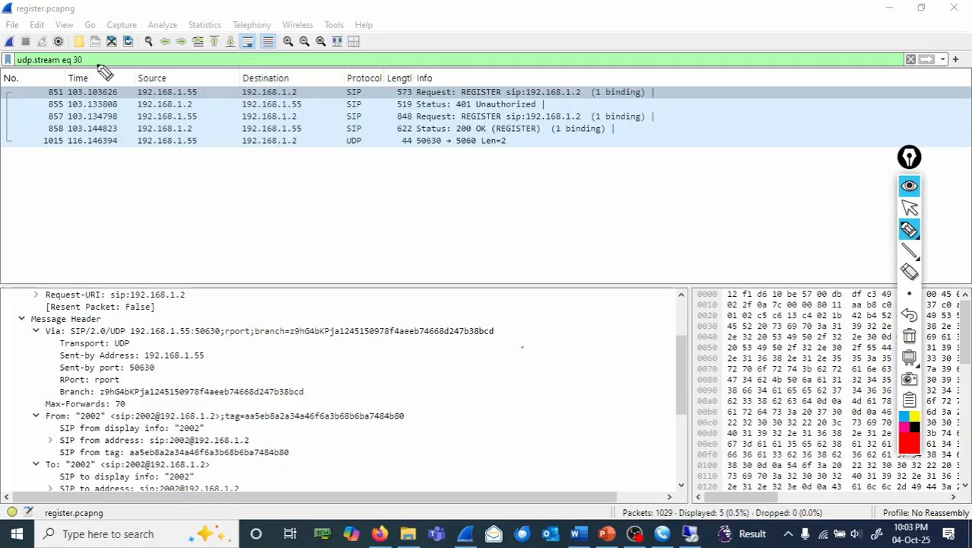
mouse_move(135, 73)
left_mouse_down()
mouse_move(185, 64)
mouse_move(211, 72)
left_mouse_up()
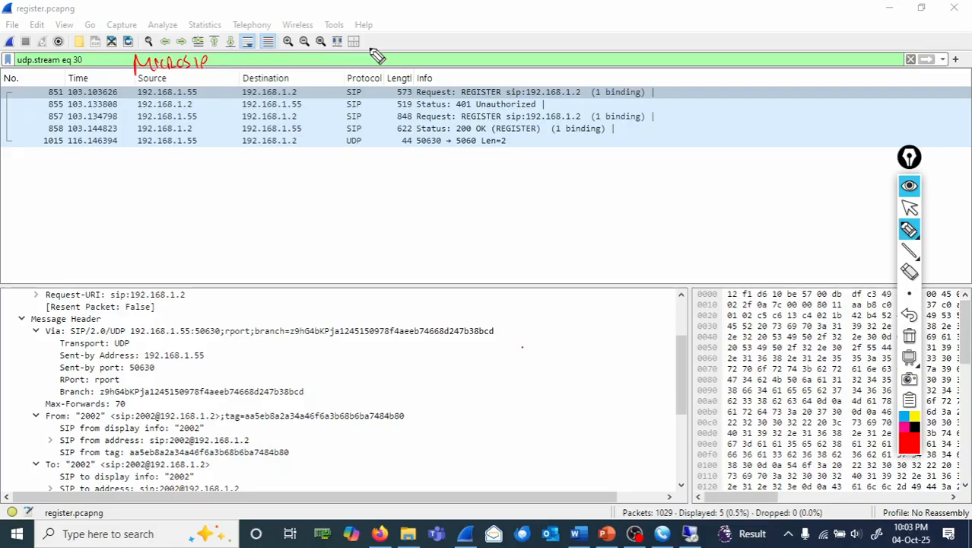
left_click_drag(152, 90, 165, 85)
mouse_move(253, 68)
left_mouse_down()
mouse_move(305, 56)
mouse_move(295, 85)
left_mouse_up()
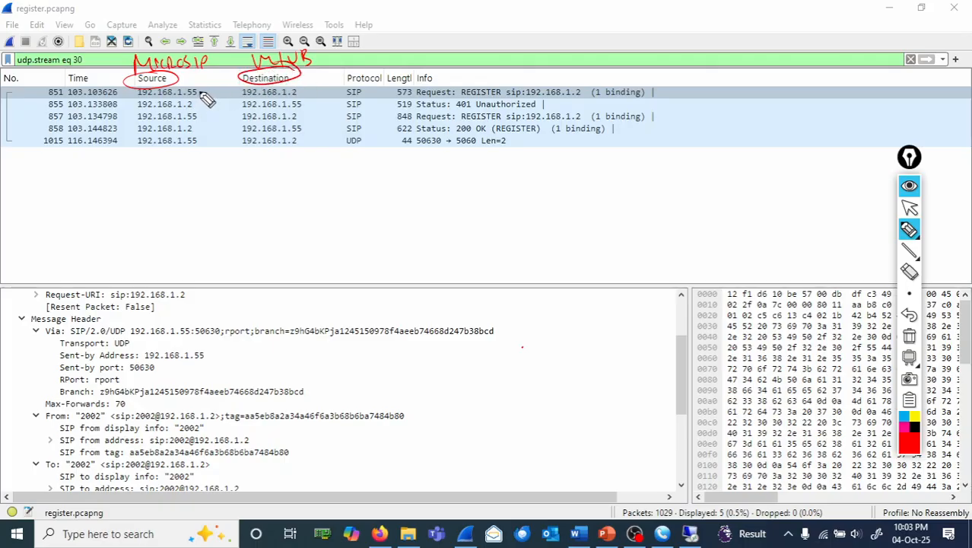
left_click_drag(200, 95, 231, 88)
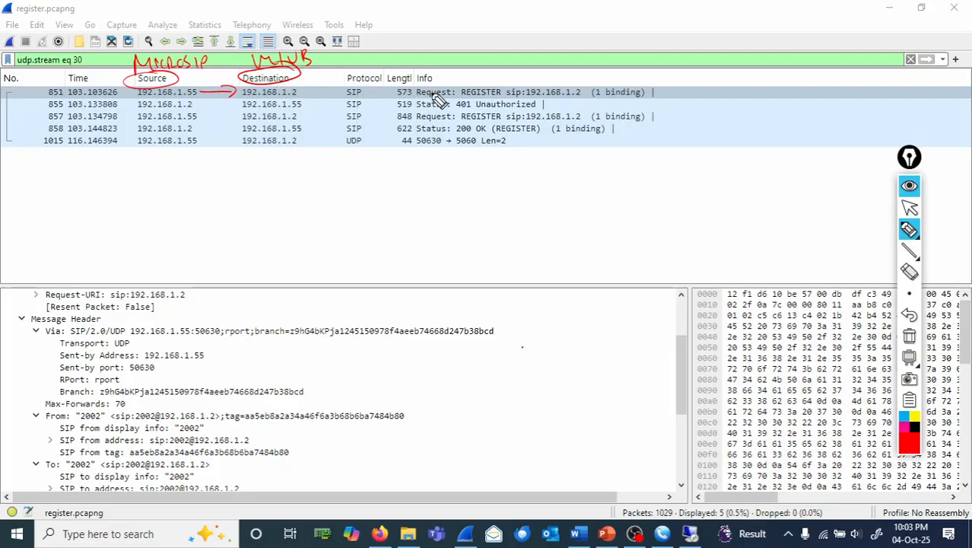
Circle the first REGISTER request and its 401 Unauthorized status in ink, number the two exchanges 1 and 2, and erase all ink.
mouse_move(439, 83)
left_mouse_down()
mouse_move(427, 102)
mouse_move(510, 84)
mouse_move(290, 111)
left_mouse_up()
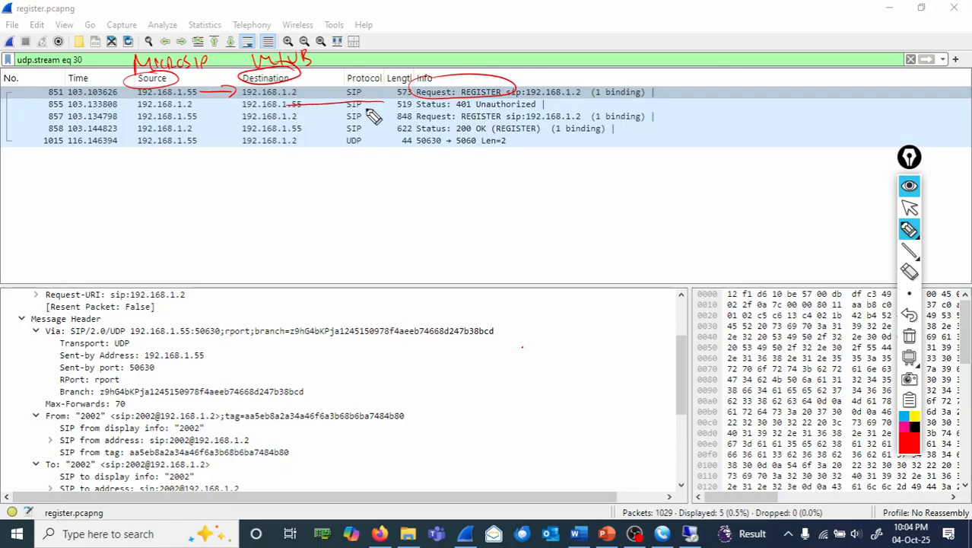
mouse_move(457, 102)
left_mouse_down()
mouse_move(532, 112)
mouse_move(502, 99)
left_mouse_up()
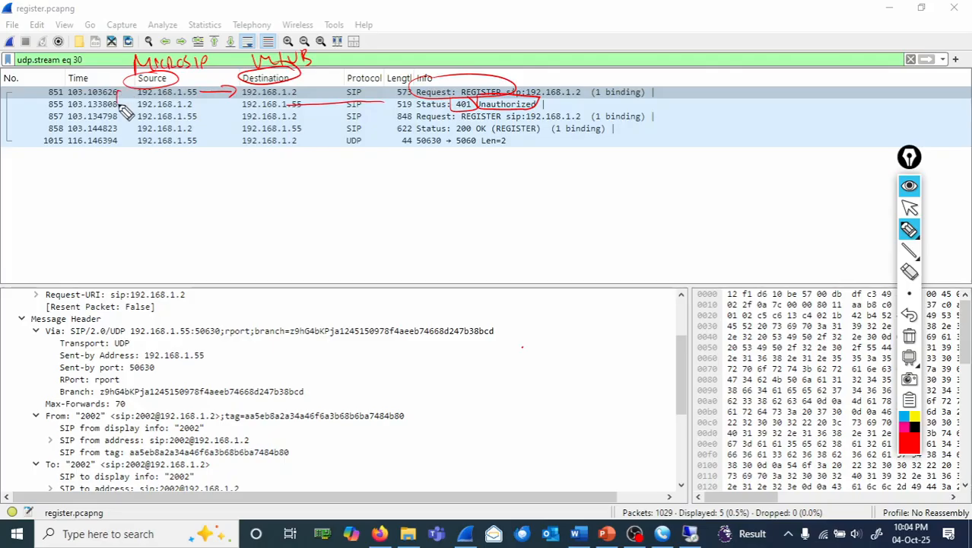
mouse_move(117, 89)
left_mouse_down()
mouse_move(111, 99)
mouse_move(136, 134)
left_mouse_up()
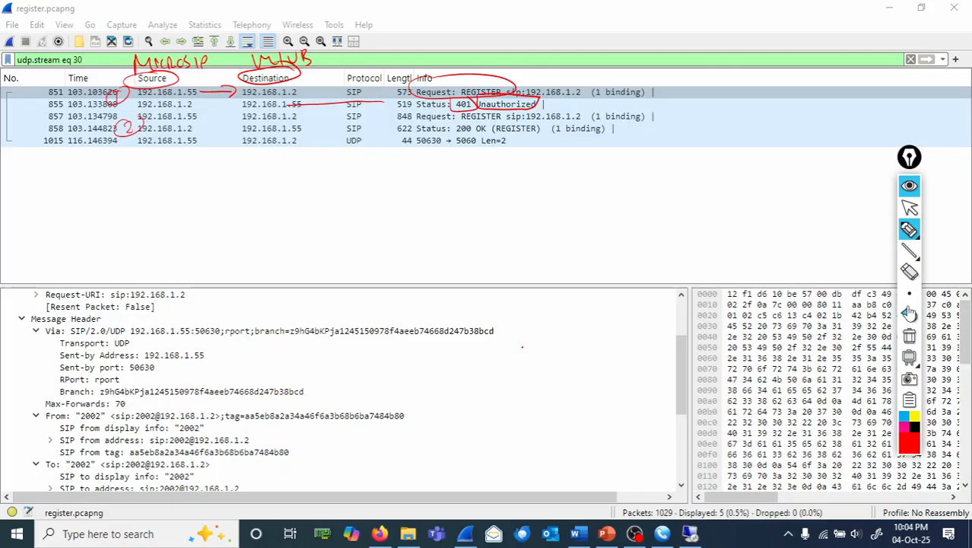
left_click(909, 335)
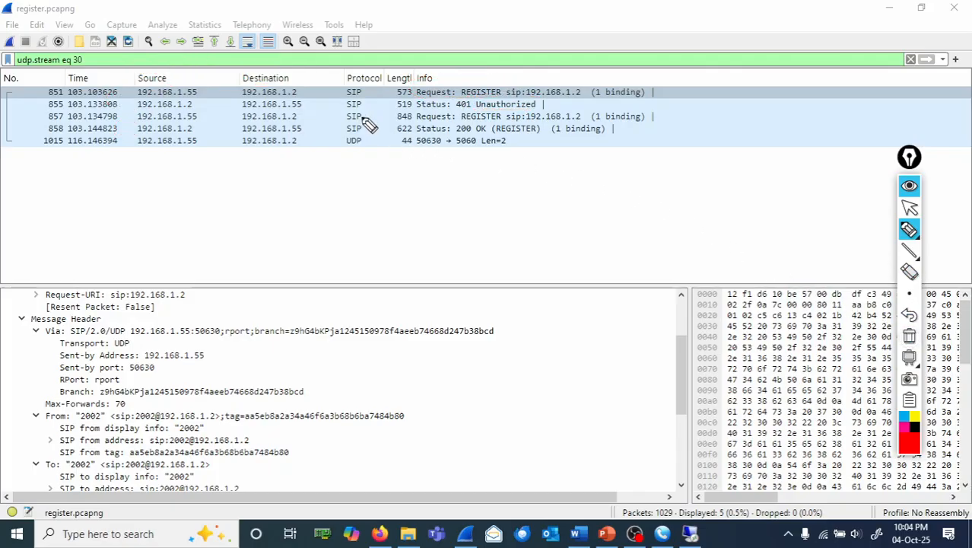
Underline the second REGISTER request, packet 857, circle the 200 OK status of packet 858, and erase the ink.
left_click_drag(352, 118, 410, 122)
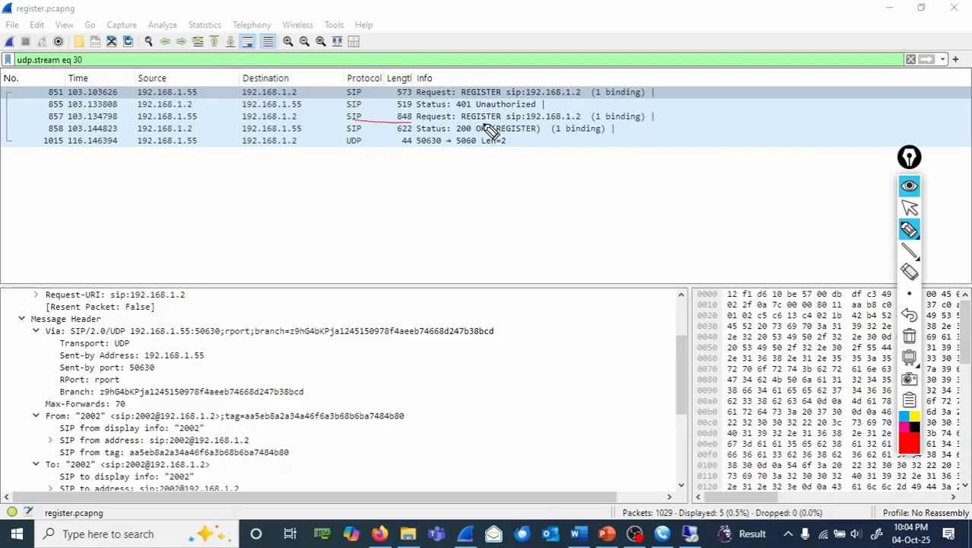
mouse_move(485, 126)
left_mouse_down()
mouse_move(461, 123)
mouse_move(481, 139)
left_mouse_up()
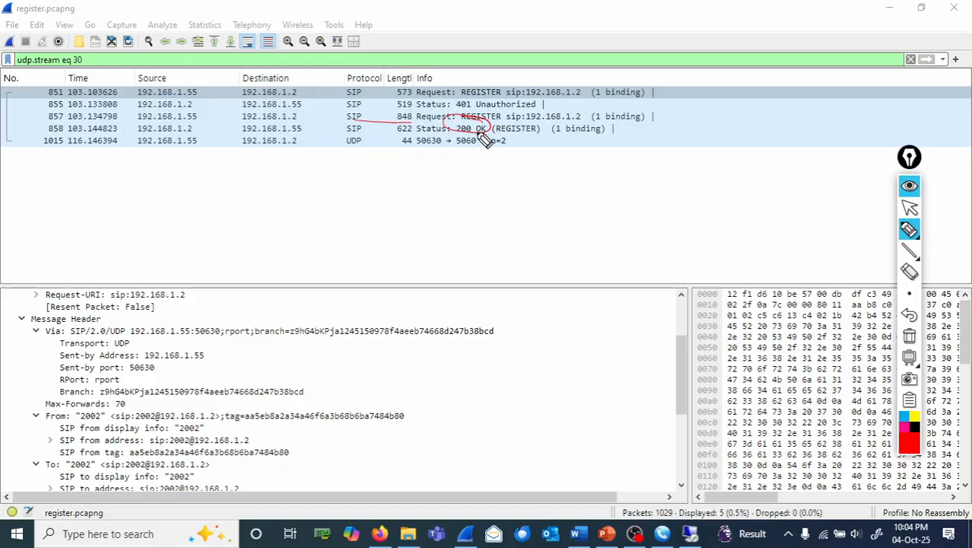
left_click(909, 337)
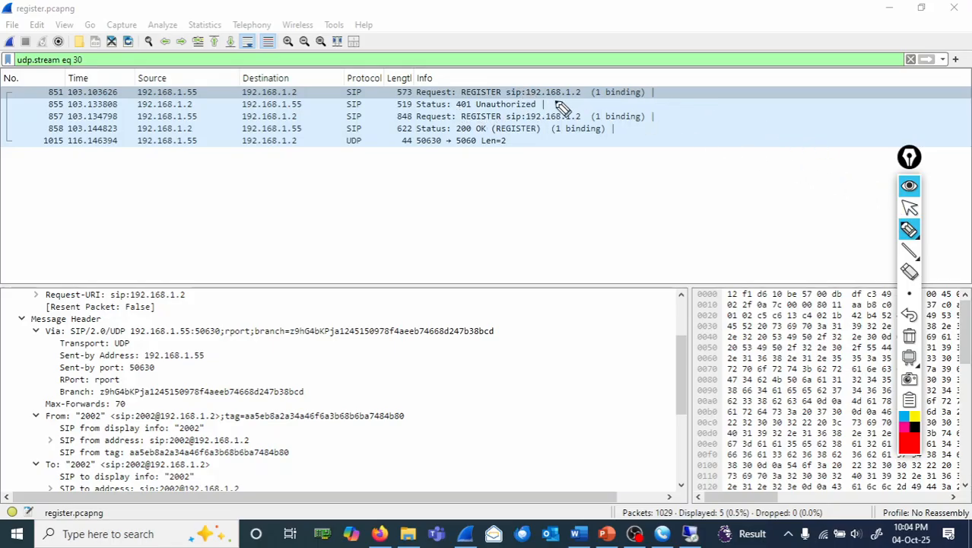
Follow the UDP stream of the first REGISTER request, packet 851, and reposition the stream window.
left_click(910, 207)
left_click(482, 92)
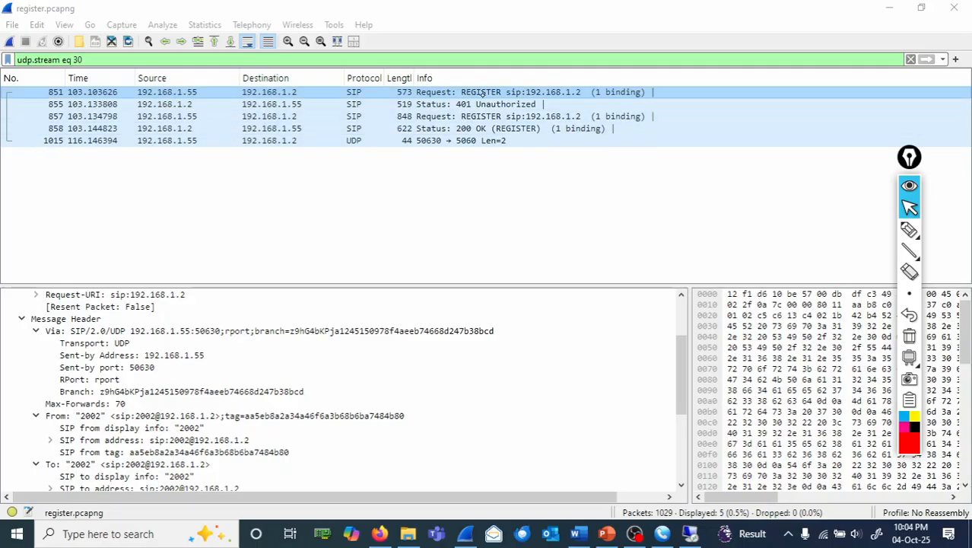
left_click(483, 94)
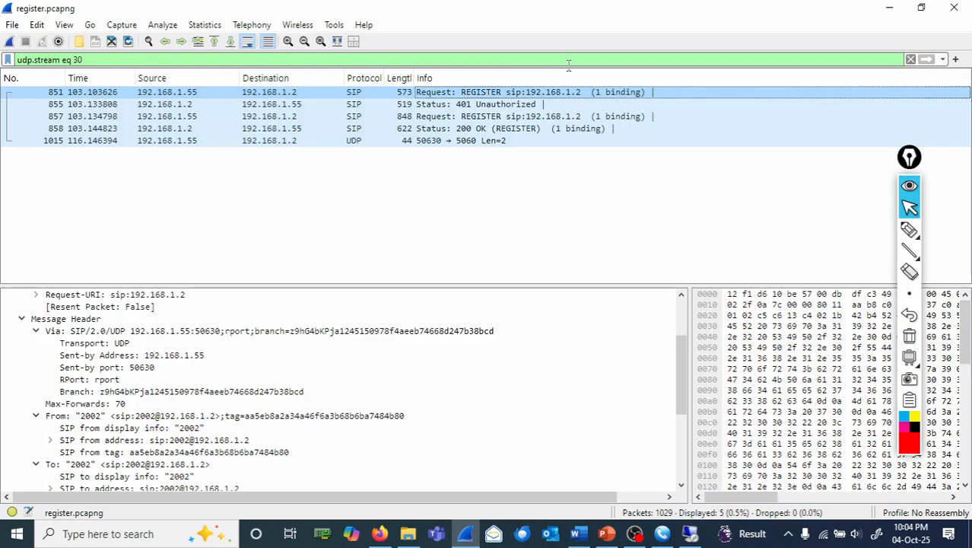
right_click(426, 95)
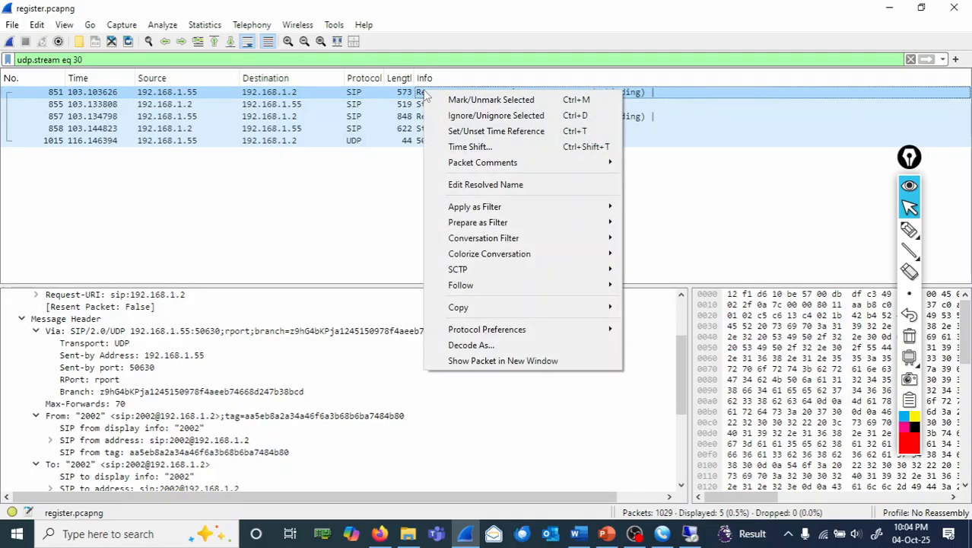
mouse_move(472, 292)
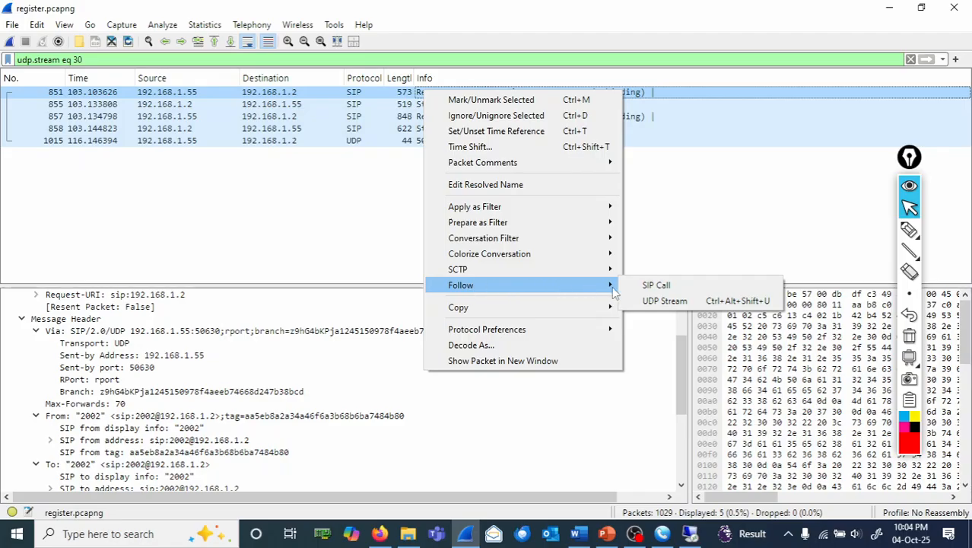
left_click(655, 301)
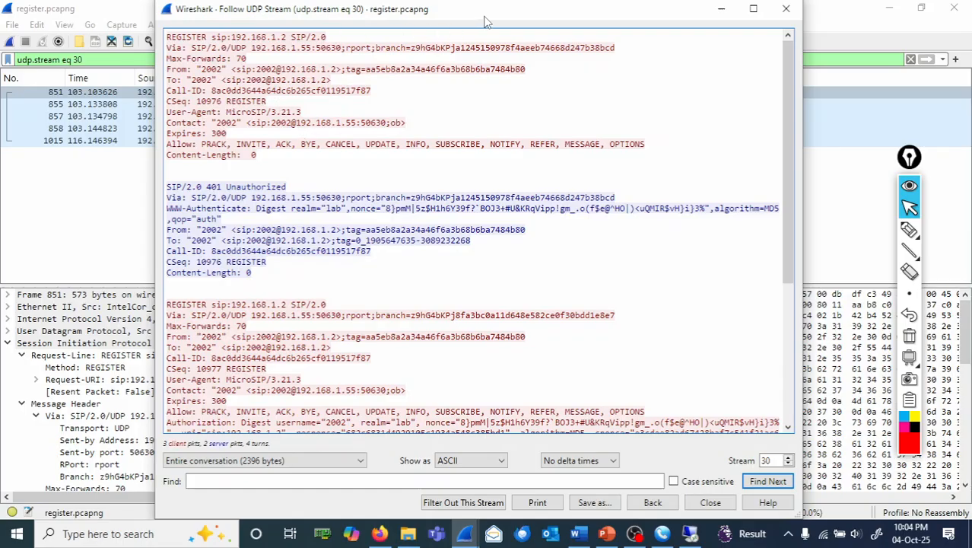
left_click_drag(487, 22, 461, 120)
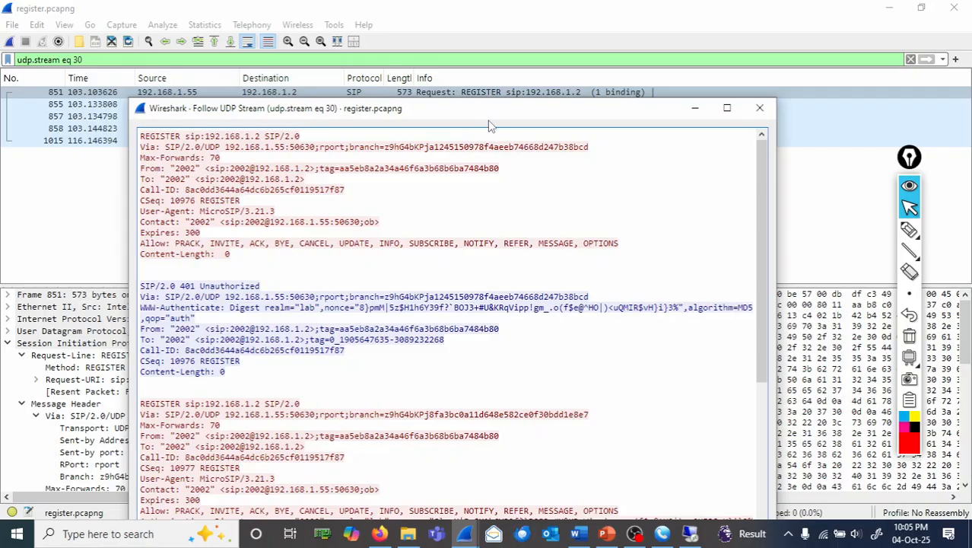
left_click_drag(488, 120, 502, 59)
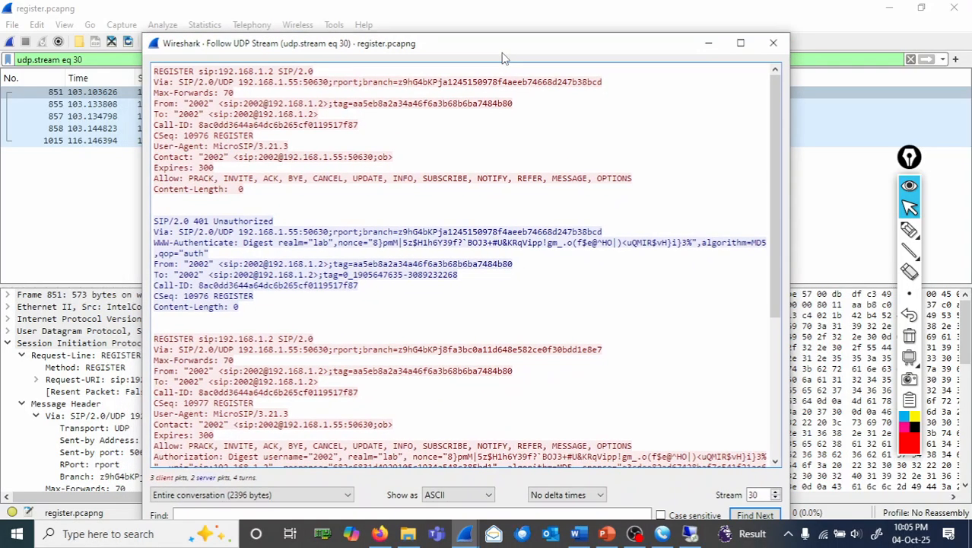
Annotate the stream with "RED = MICROSIP SOURCE" and "BLUE = MIVB DST" in ink, and erase the notes.
left_click(908, 230)
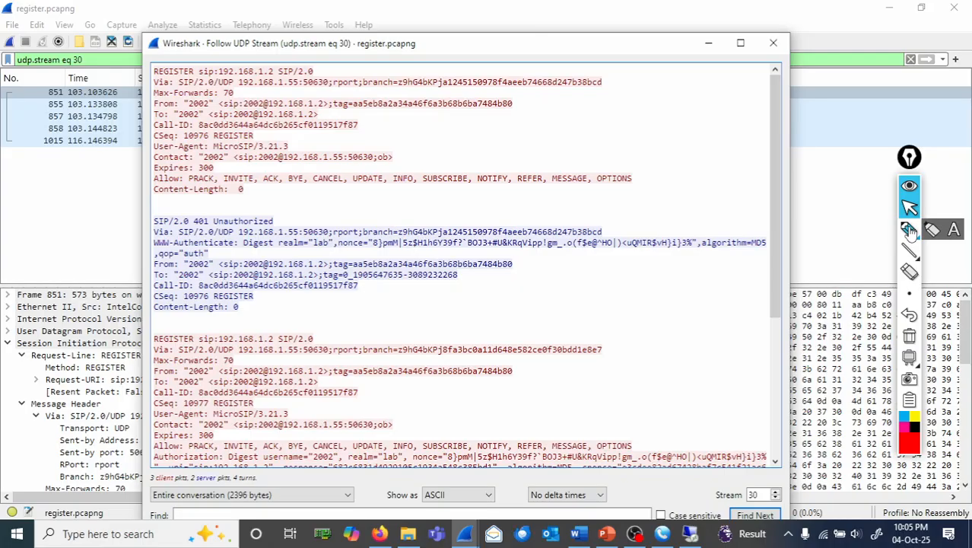
mouse_move(522, 111)
left_mouse_down()
mouse_move(532, 134)
mouse_move(561, 120)
mouse_move(570, 131)
mouse_move(647, 134)
mouse_move(720, 116)
left_mouse_up()
mouse_move(575, 146)
left_mouse_down()
mouse_move(562, 158)
mouse_move(643, 156)
left_mouse_up()
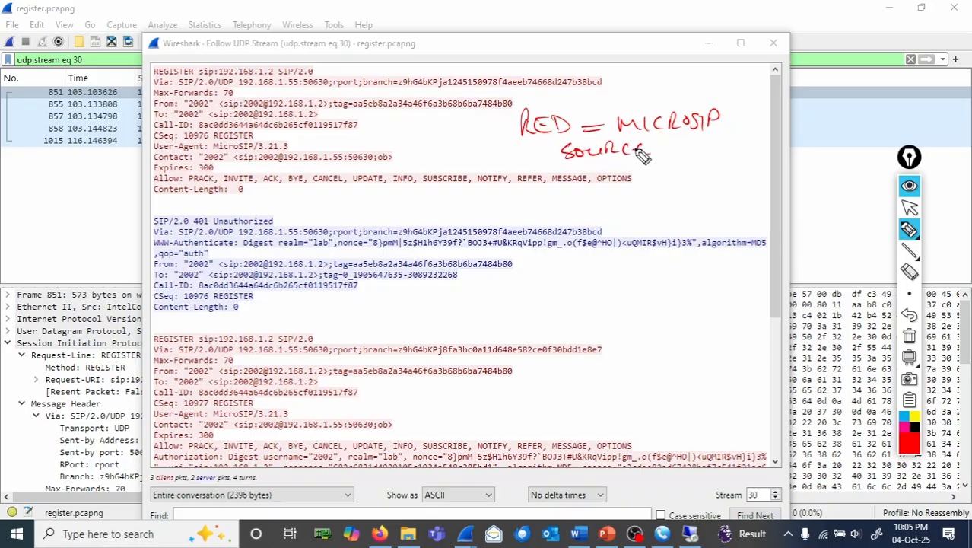
mouse_move(532, 277)
left_mouse_down()
mouse_move(707, 283)
mouse_move(692, 283)
left_mouse_up()
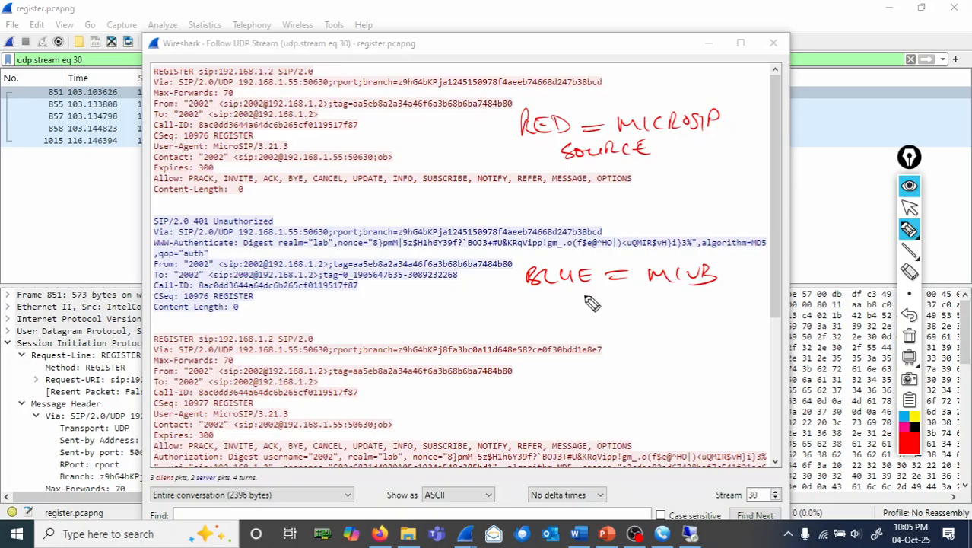
left_click_drag(565, 298, 628, 306)
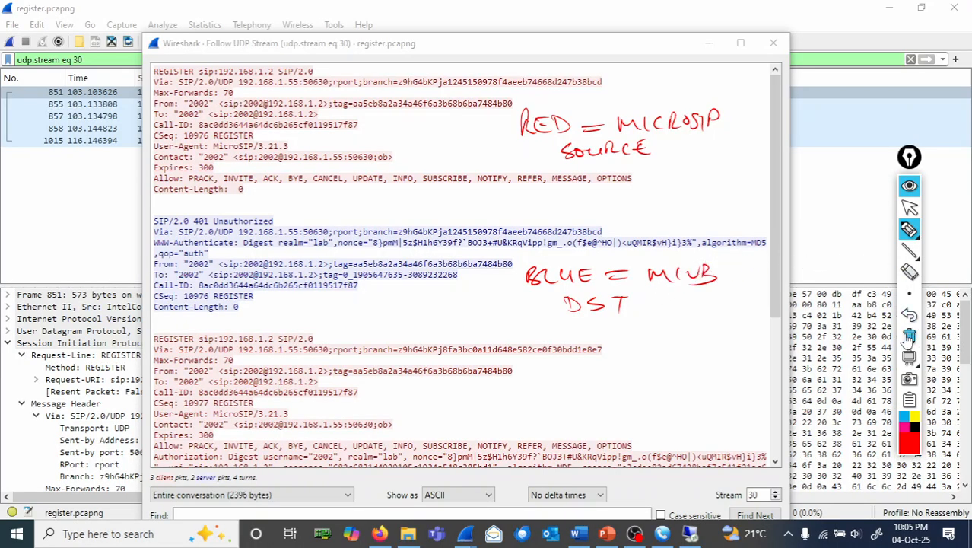
left_click(910, 339)
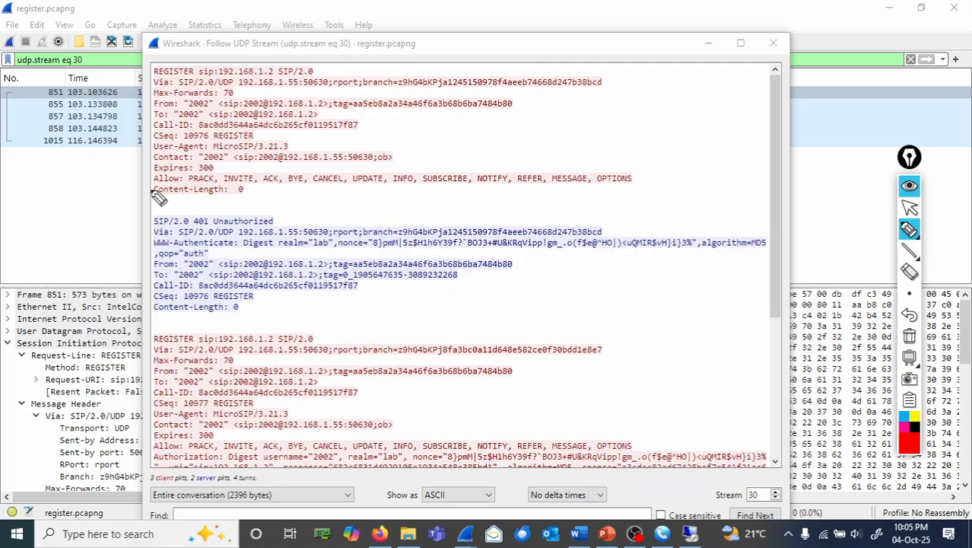
Outline the end of the first REGISTER message in ink and write "Registers username password encrypted [nonce]" beside it.
mouse_move(154, 194)
left_mouse_down()
mouse_move(662, 181)
mouse_move(287, 142)
left_mouse_up()
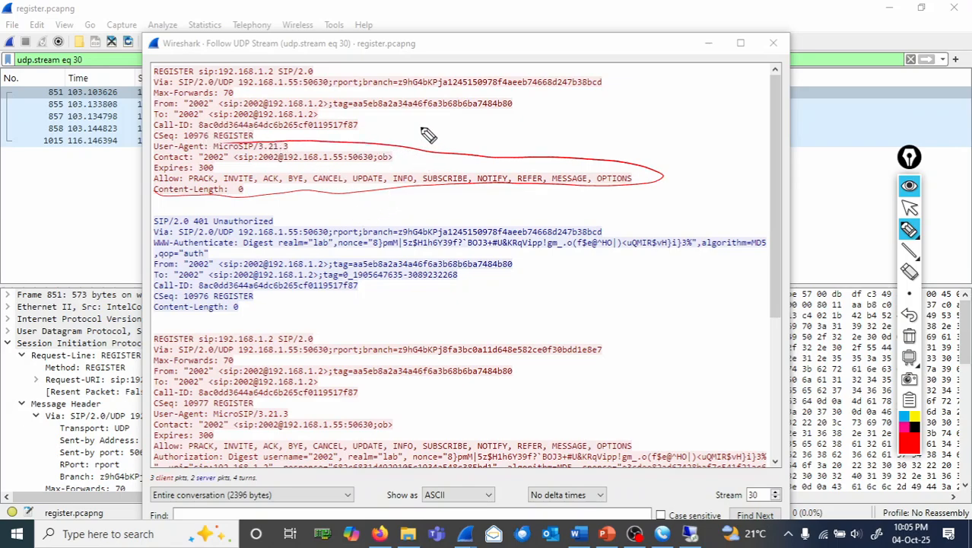
mouse_move(499, 118)
left_mouse_down()
mouse_move(583, 111)
mouse_move(525, 139)
mouse_move(606, 134)
mouse_move(593, 141)
mouse_move(606, 129)
left_mouse_up()
mouse_move(555, 152)
left_mouse_down()
mouse_move(615, 146)
mouse_move(629, 128)
left_mouse_up()
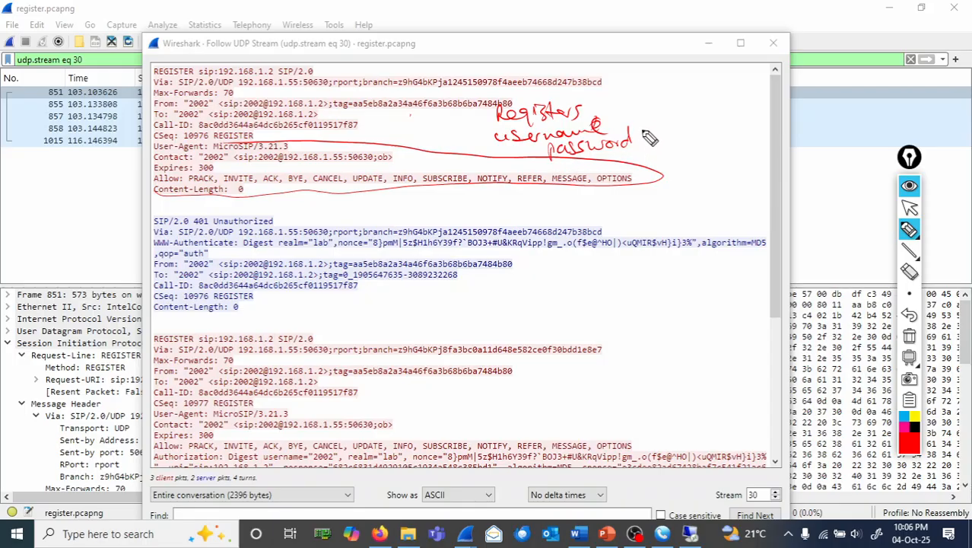
mouse_move(644, 104)
left_mouse_down()
mouse_move(690, 142)
mouse_move(729, 112)
left_mouse_up()
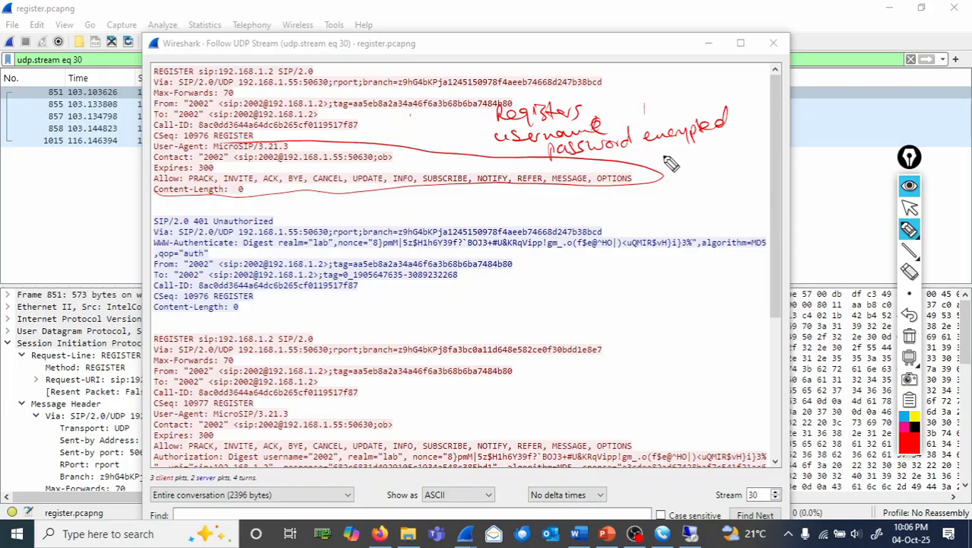
mouse_move(660, 157)
left_mouse_down()
mouse_move(719, 156)
mouse_move(650, 161)
mouse_move(659, 171)
left_mouse_up()
left_click_drag(723, 142, 699, 161)
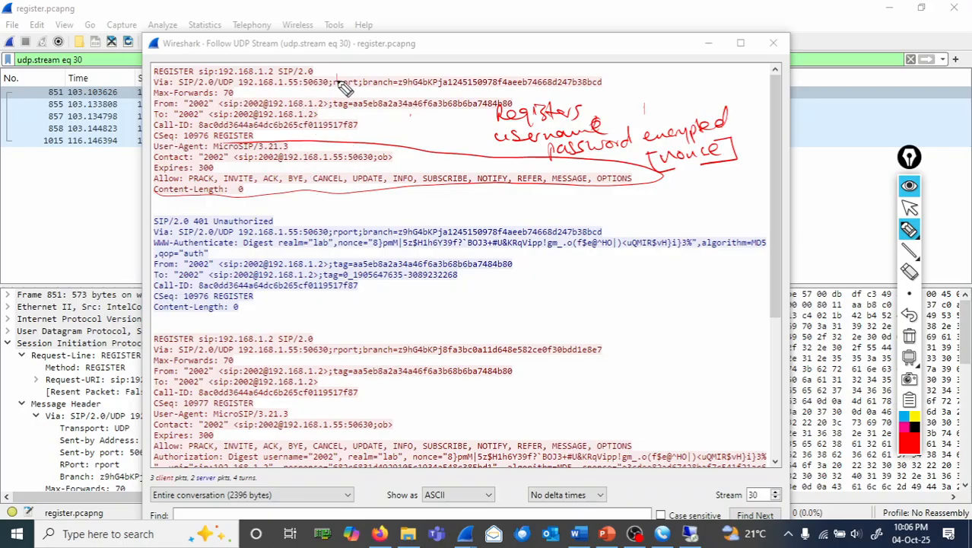
Label the first two messages "MICRO" and "MIVB", write "username / password Rejected the registration", box "401 Unauthorized", and erase all ink.
left_click_drag(340, 79, 410, 79)
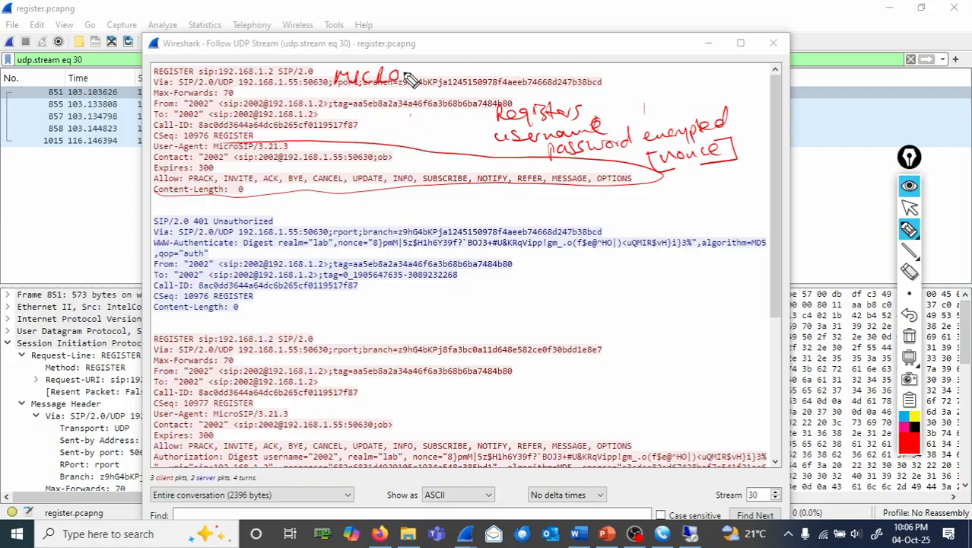
mouse_move(383, 222)
left_mouse_down()
mouse_move(445, 209)
mouse_move(435, 225)
left_mouse_up()
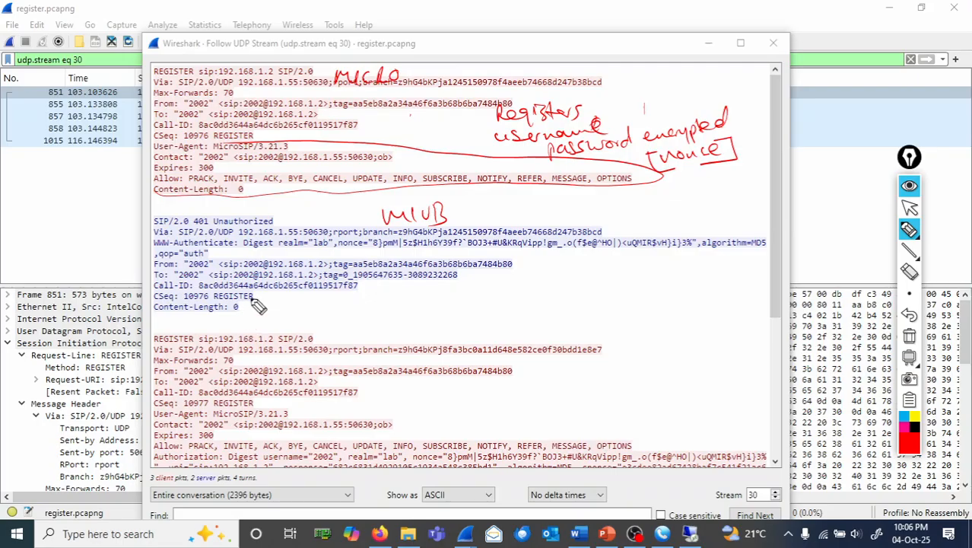
mouse_move(374, 284)
left_mouse_down()
mouse_move(453, 294)
mouse_move(481, 285)
mouse_move(502, 306)
left_mouse_up()
mouse_move(520, 298)
left_mouse_down()
mouse_move(525, 282)
mouse_move(568, 295)
mouse_move(618, 272)
left_mouse_up()
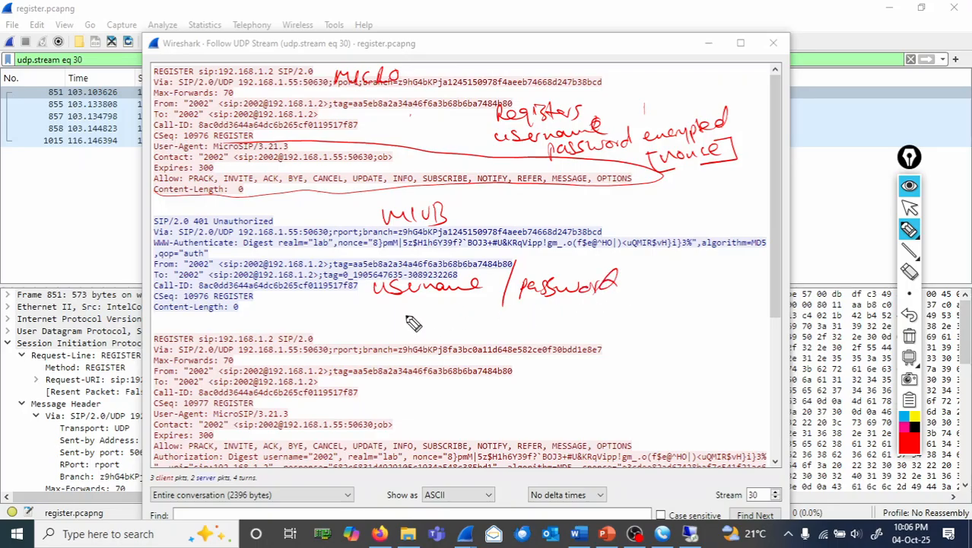
mouse_move(412, 311)
left_mouse_down()
mouse_move(508, 319)
mouse_move(533, 301)
mouse_move(633, 313)
mouse_move(658, 300)
mouse_move(735, 304)
left_mouse_up()
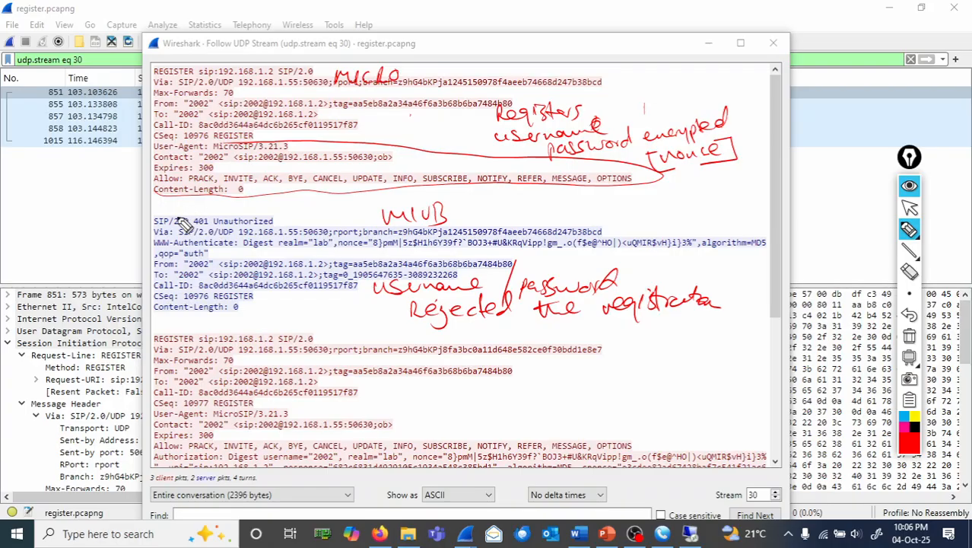
mouse_move(191, 214)
left_mouse_down()
mouse_move(200, 228)
mouse_move(280, 228)
mouse_move(283, 210)
mouse_move(199, 208)
left_mouse_up()
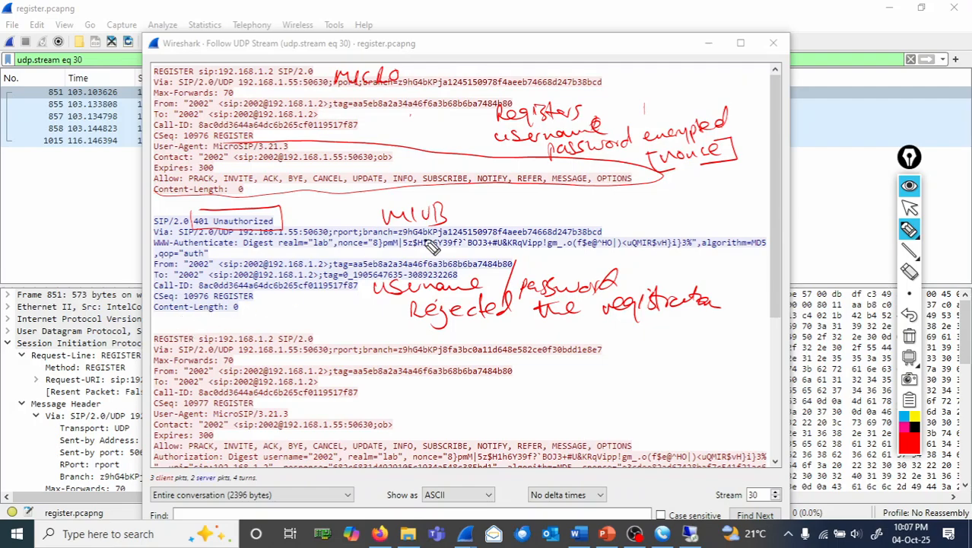
left_click(909, 337)
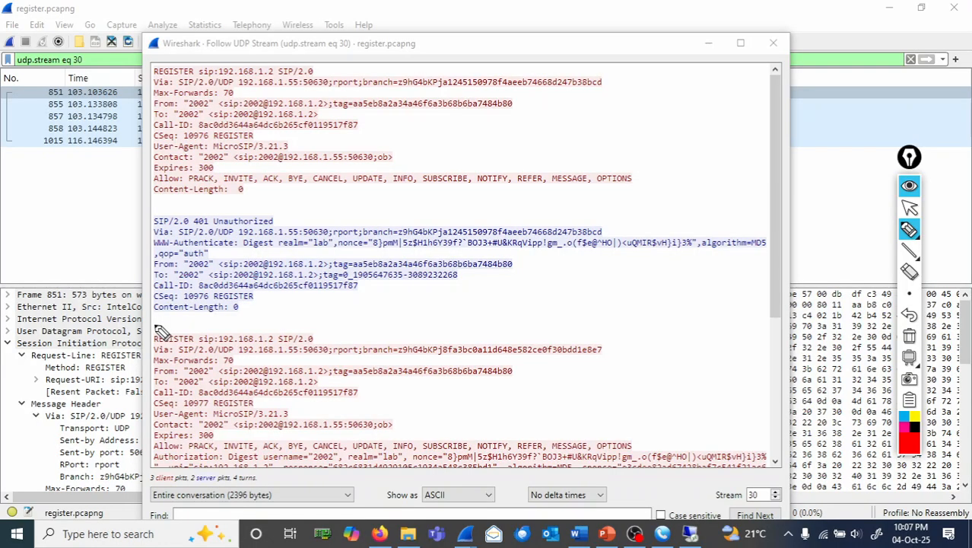
Draw an ink line between the 401 response and the second REGISTER, mark it with a circled 2, and erase the ink.
left_click_drag(154, 324, 758, 315)
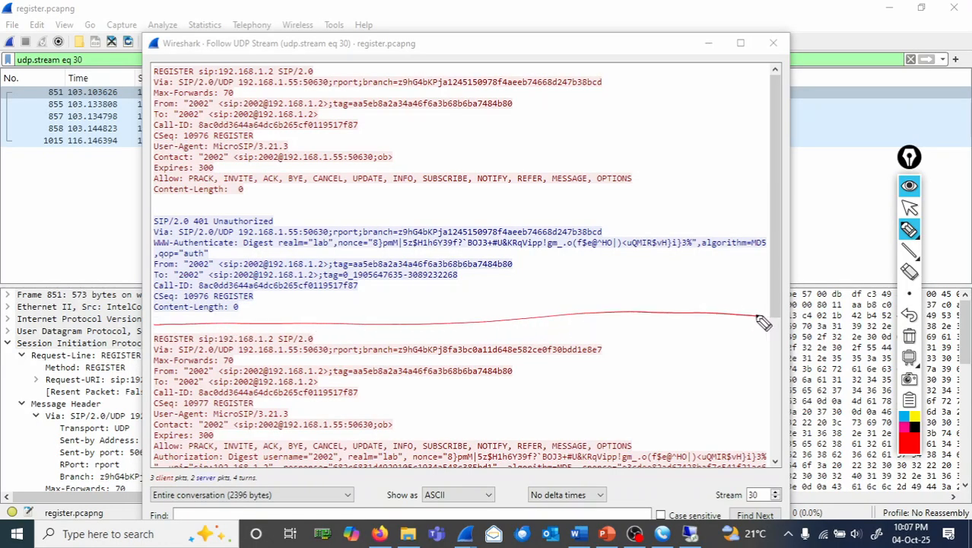
left_click_drag(493, 311, 494, 307)
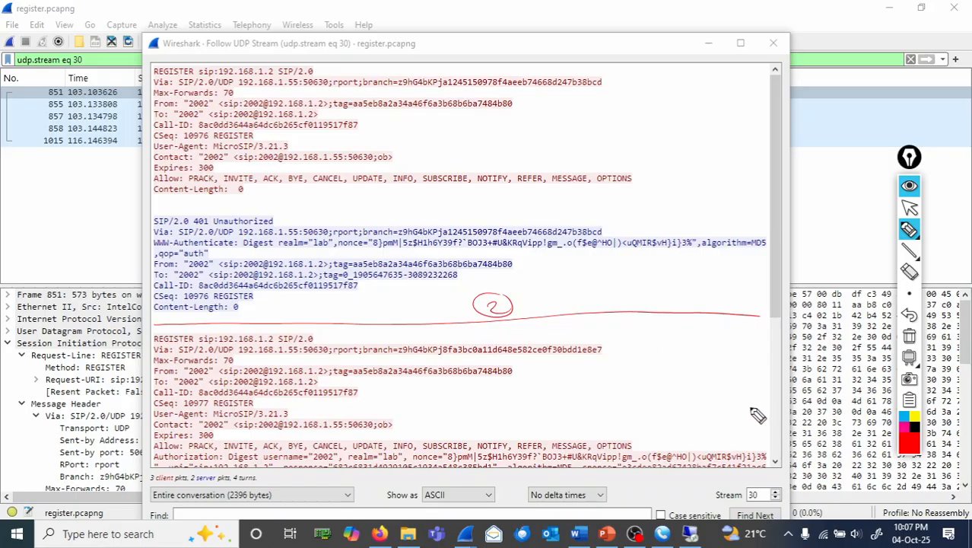
mouse_move(922, 234)
left_click(909, 206)
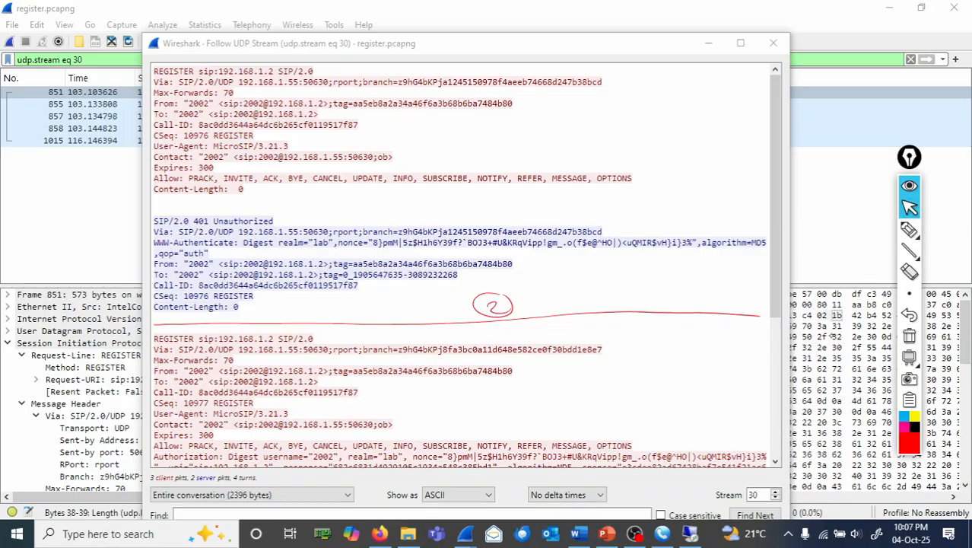
left_click(775, 460)
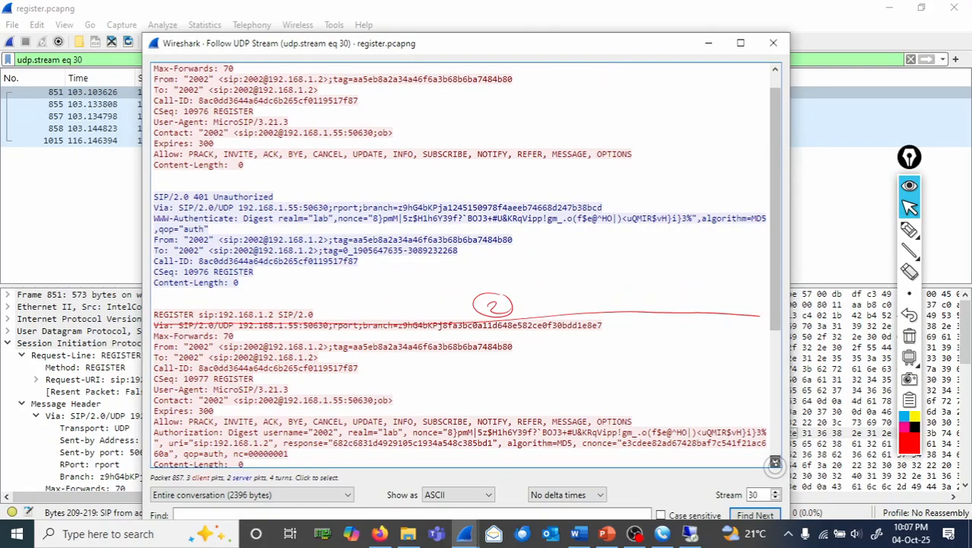
left_click(775, 461)
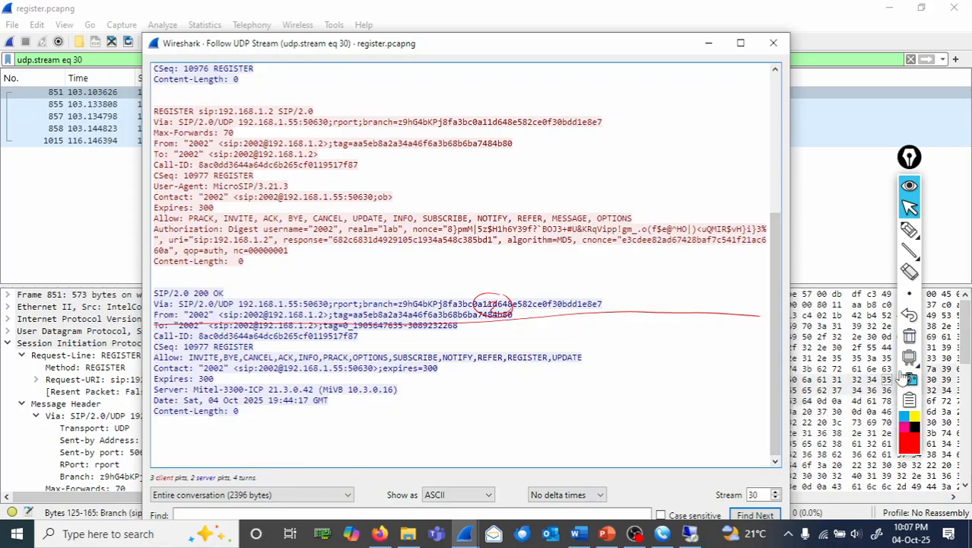
left_click(910, 337)
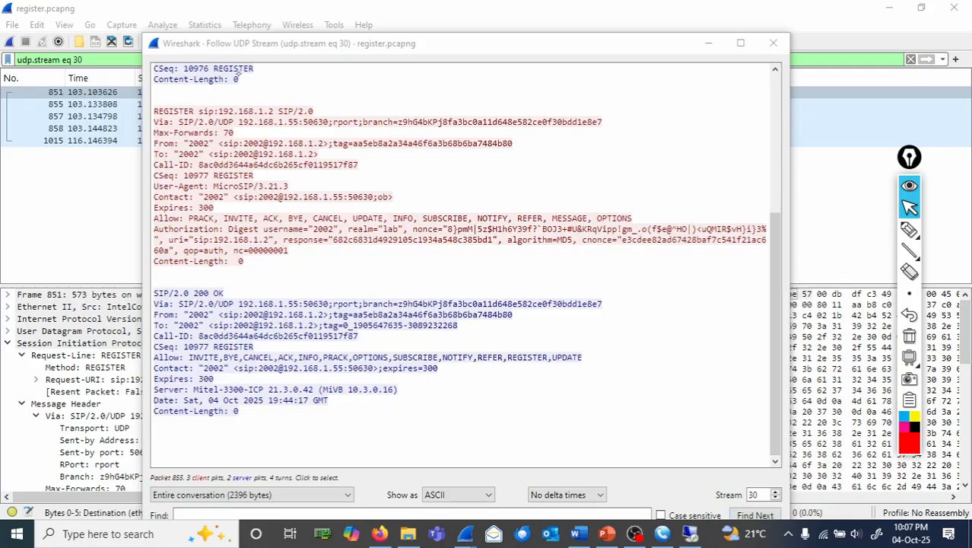
Write "Registration request" with a circled 2 in ink above the second REGISTER message.
left_click(323, 85)
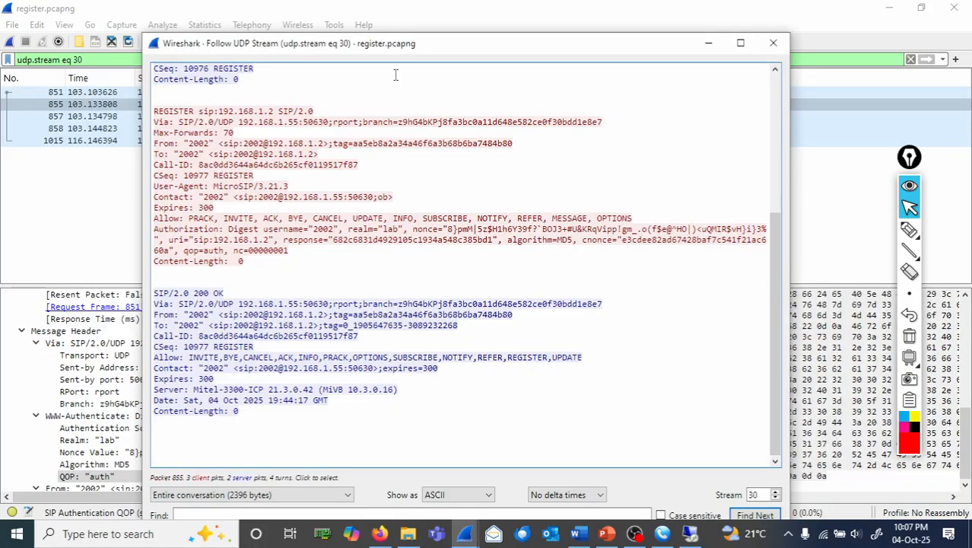
left_click(909, 229)
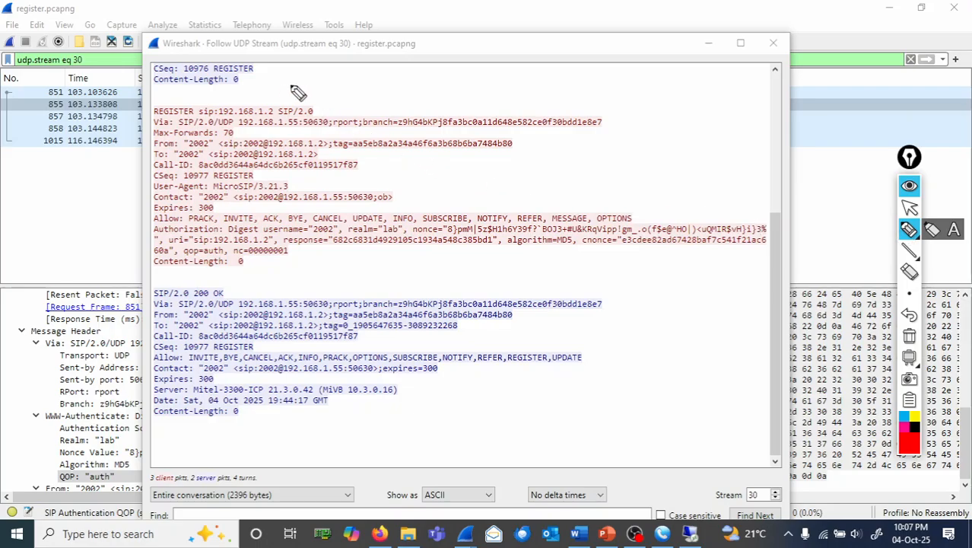
mouse_move(311, 79)
left_mouse_down()
mouse_move(311, 93)
mouse_move(334, 107)
mouse_move(390, 93)
mouse_move(539, 102)
mouse_move(579, 85)
left_mouse_up()
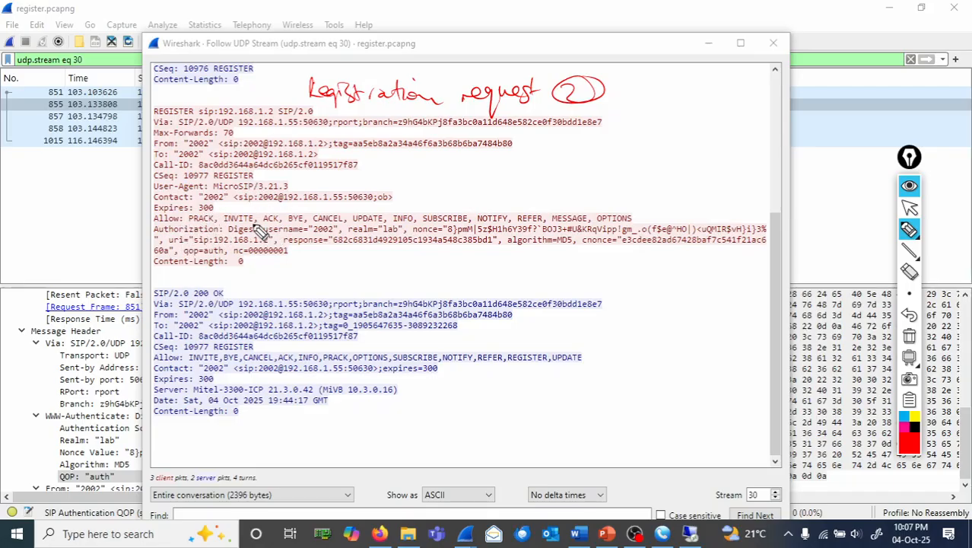
Outline the username in the Authorization line and write "username = 2002" and "realm = lab" in ink above it.
mouse_move(259, 232)
left_mouse_down()
mouse_move(324, 233)
mouse_move(351, 222)
mouse_move(258, 218)
left_mouse_up()
mouse_move(380, 168)
left_mouse_down()
mouse_move(399, 177)
mouse_move(526, 166)
left_mouse_up()
left_click_drag(510, 174, 527, 172)
left_click_drag(576, 172, 606, 165)
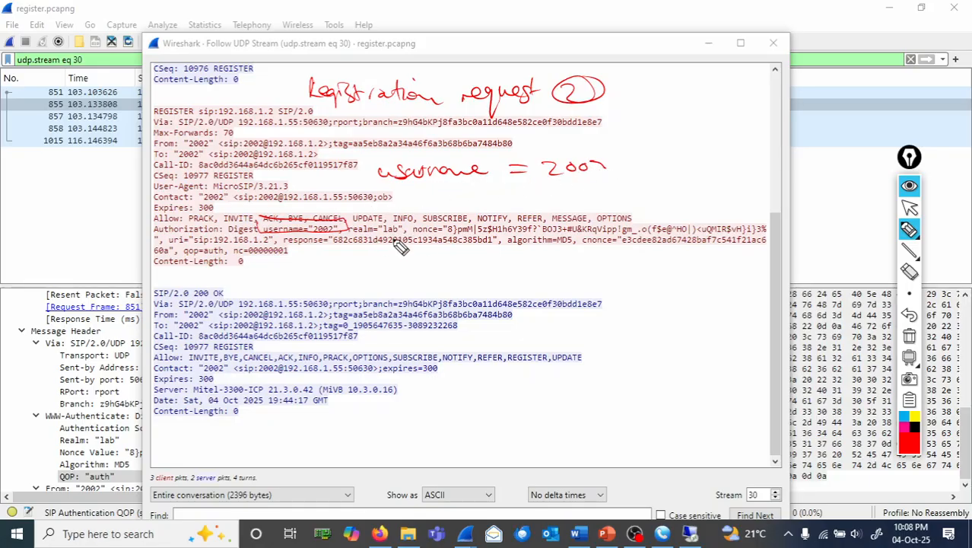
left_click_drag(389, 193, 493, 190)
left_click_drag(479, 199, 541, 196)
left_click_drag(545, 180, 559, 194)
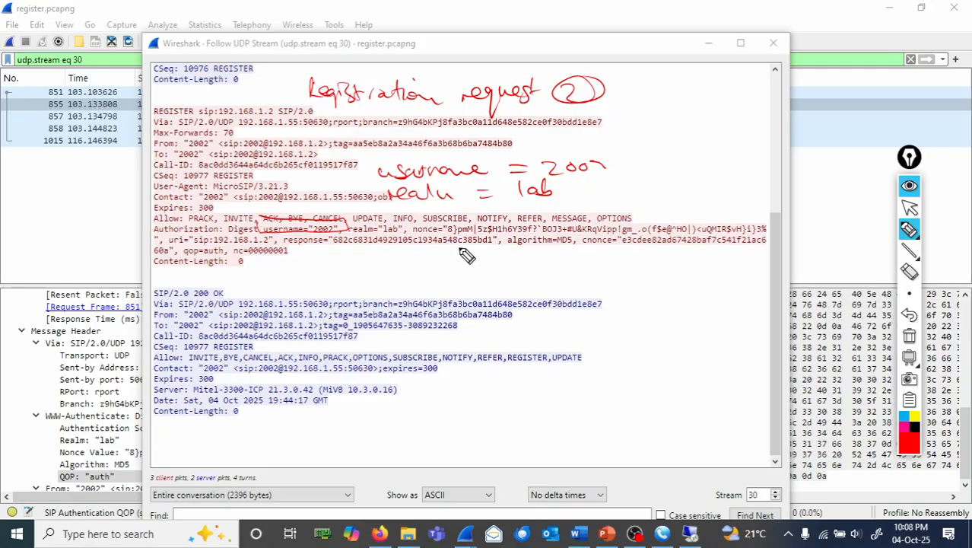
Write "password = nonce" in ink below the Authorization line and outline its nonce and the "qop=auth, nc=00000001" values.
mouse_move(426, 267)
left_mouse_down()
mouse_move(428, 257)
mouse_move(631, 254)
left_mouse_up()
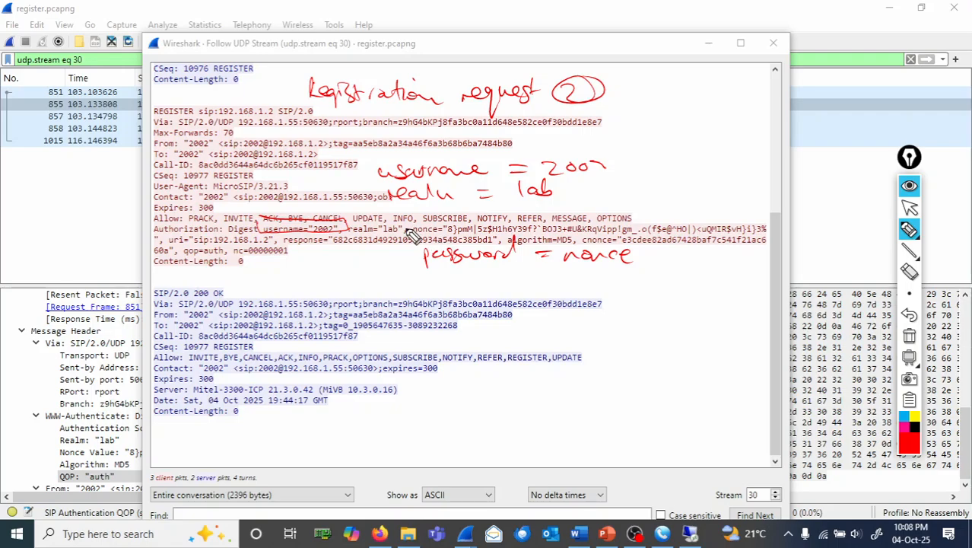
mouse_move(411, 232)
left_mouse_down()
mouse_move(449, 242)
mouse_move(651, 229)
mouse_move(470, 216)
left_mouse_up()
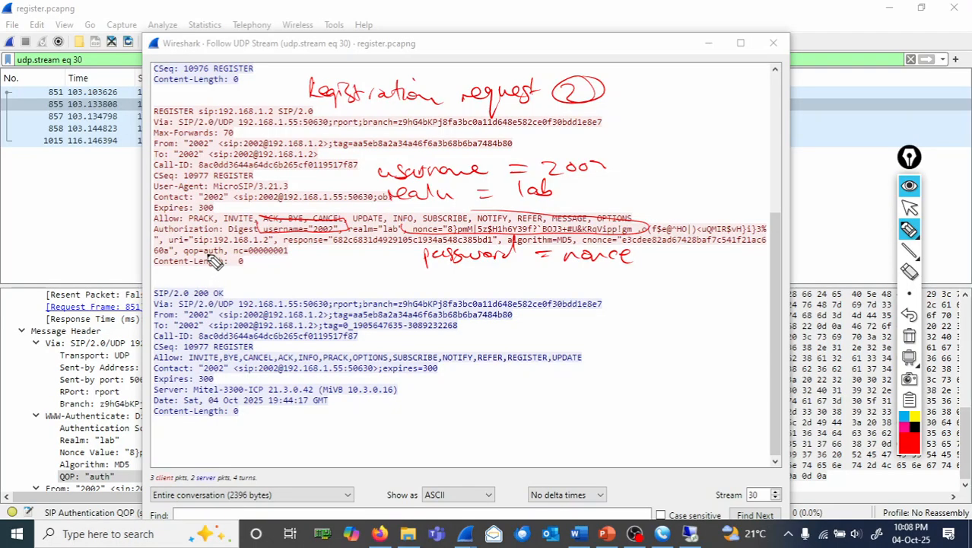
mouse_move(203, 257)
left_mouse_down()
mouse_move(259, 262)
mouse_move(293, 248)
mouse_move(182, 249)
left_mouse_up()
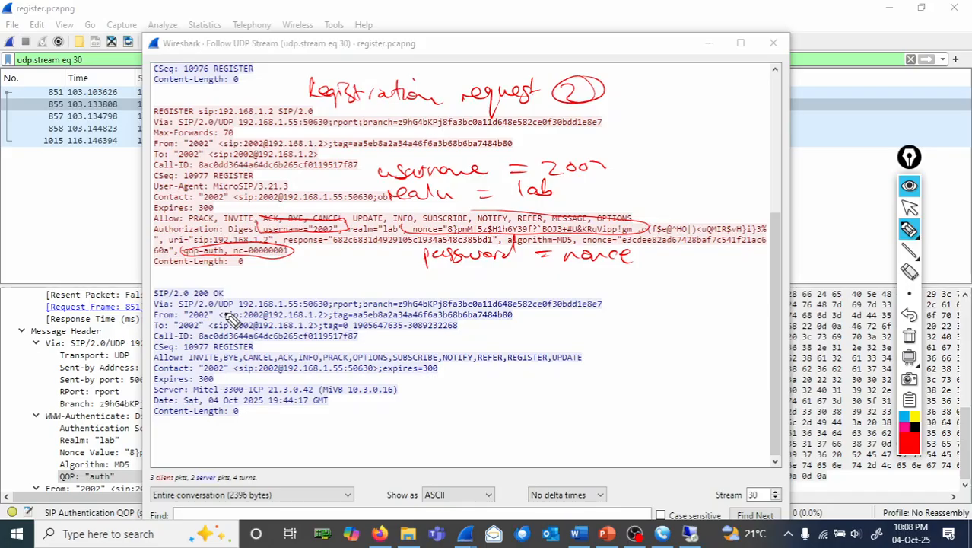
Label the 200 OK response "MIVB", box and tick its status line, write "MICROSIP" below it, and erase all ink.
mouse_move(309, 298)
left_mouse_down()
mouse_move(355, 285)
mouse_move(368, 295)
left_mouse_up()
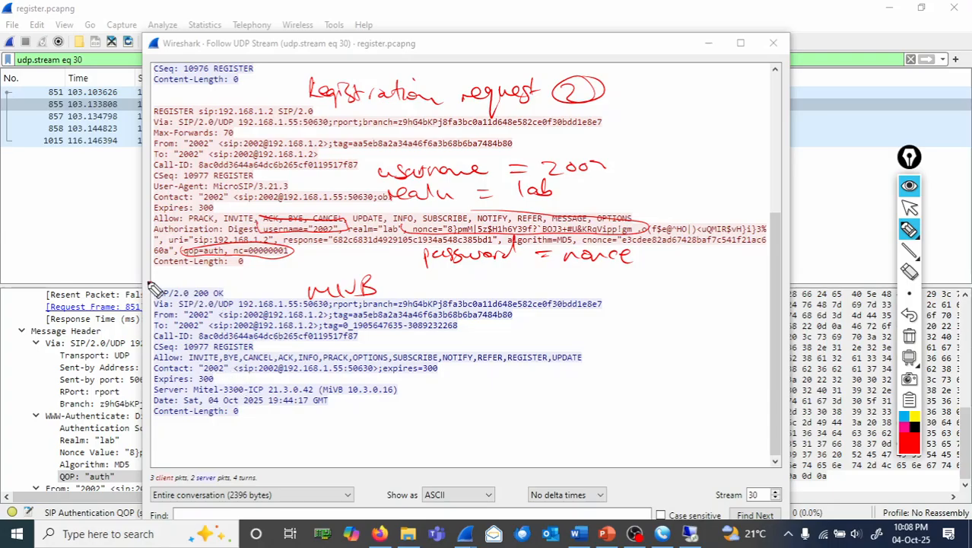
mouse_move(237, 301)
left_mouse_down()
mouse_move(149, 302)
mouse_move(224, 301)
mouse_move(283, 271)
left_mouse_up()
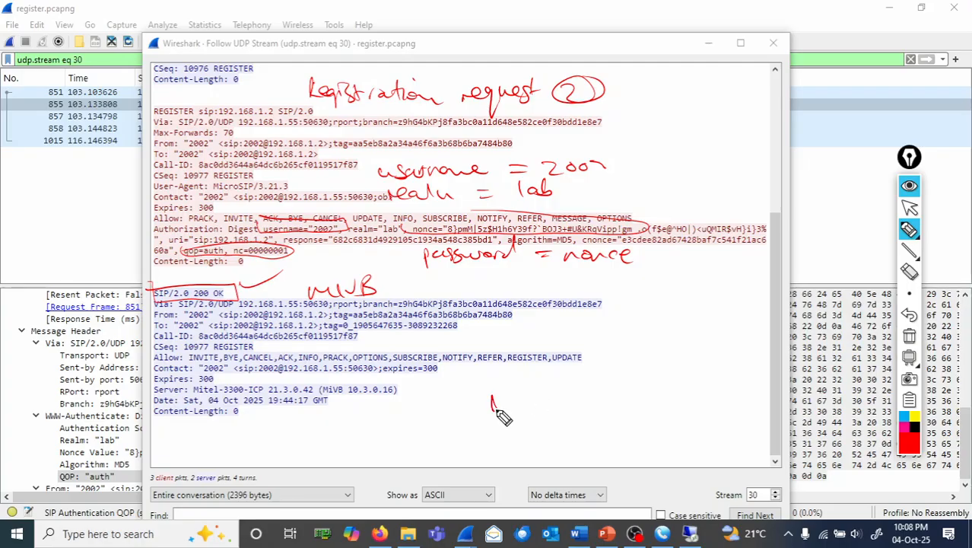
mouse_move(498, 411)
left_mouse_down()
mouse_move(579, 413)
mouse_move(607, 391)
mouse_move(636, 400)
left_mouse_up()
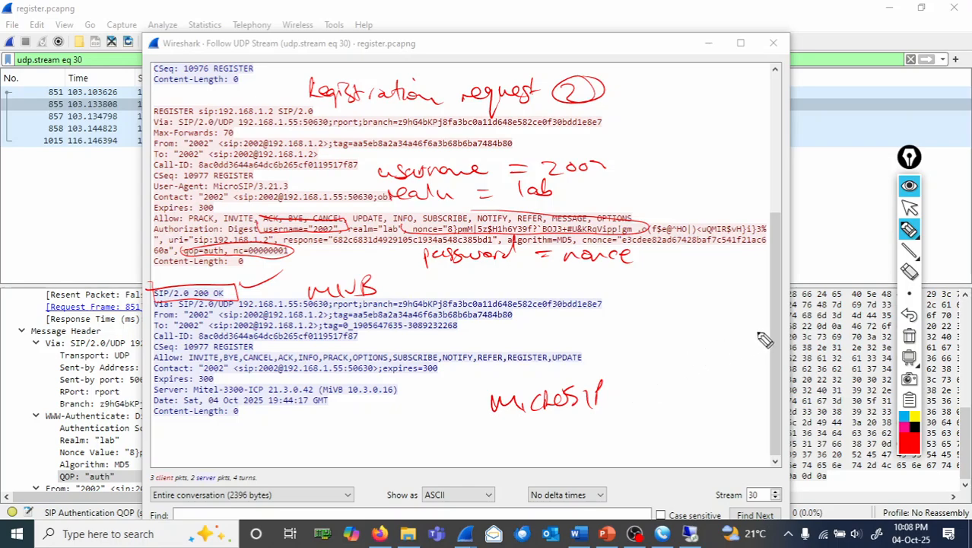
left_click(911, 337)
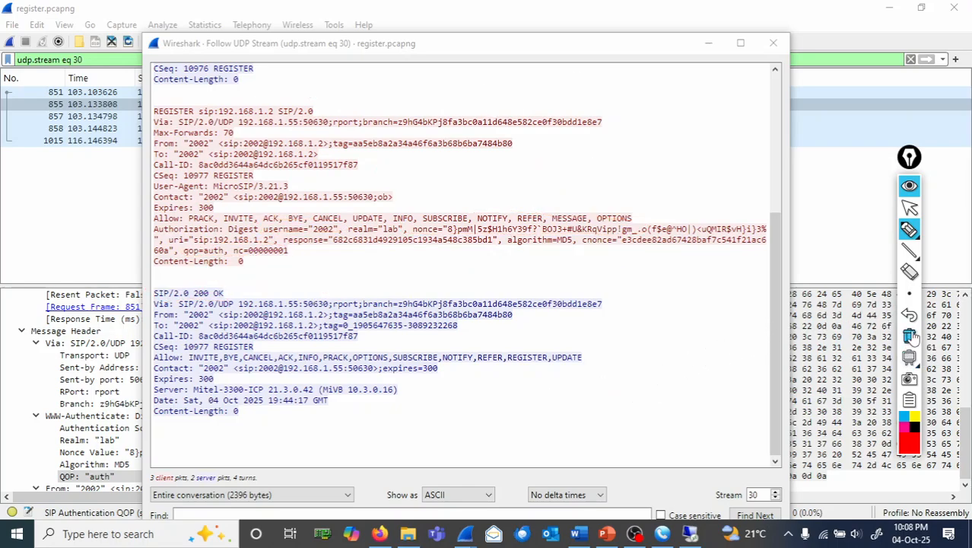
Close the UDP stream window, bring up the MicroSIP phone to view it, and return to the Wireshark packet list.
left_click(909, 207)
left_click(774, 44)
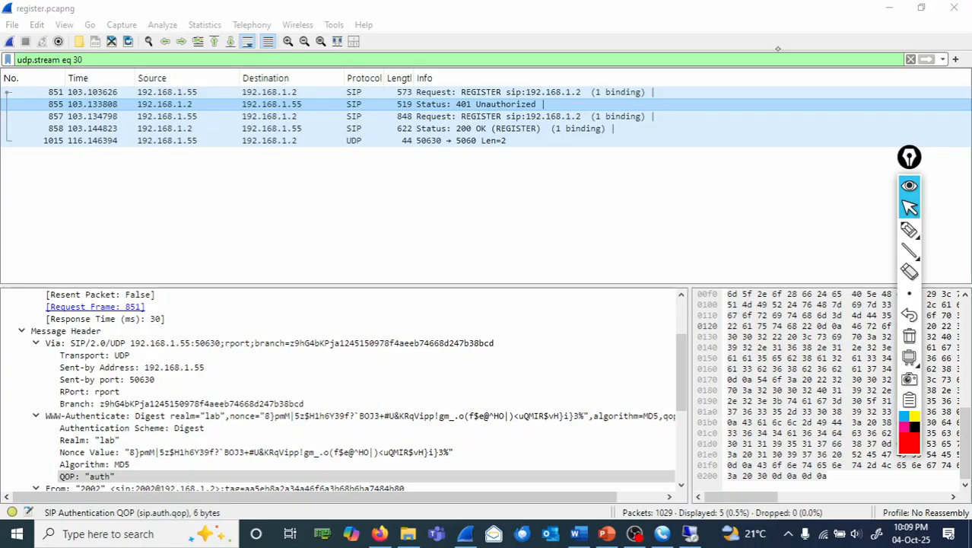
left_click(663, 534)
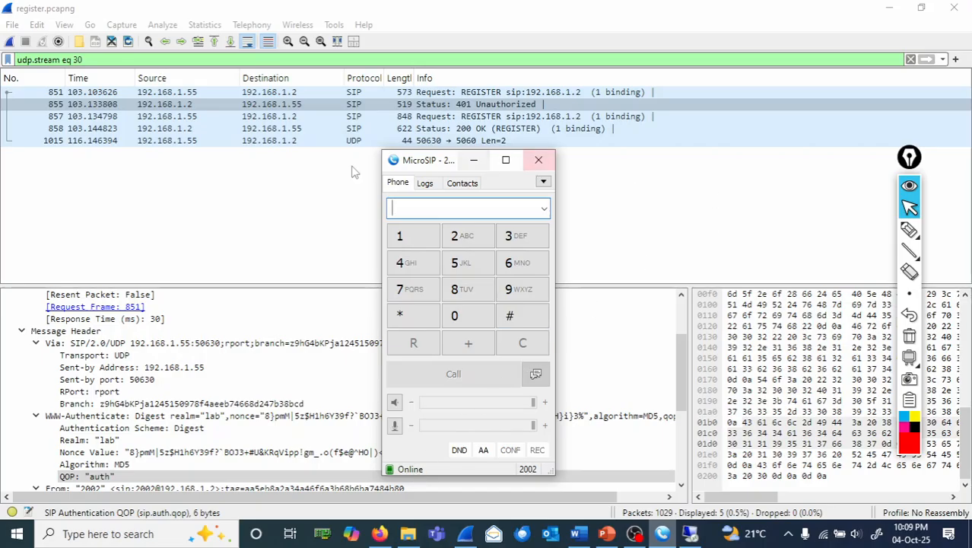
left_click(274, 191)
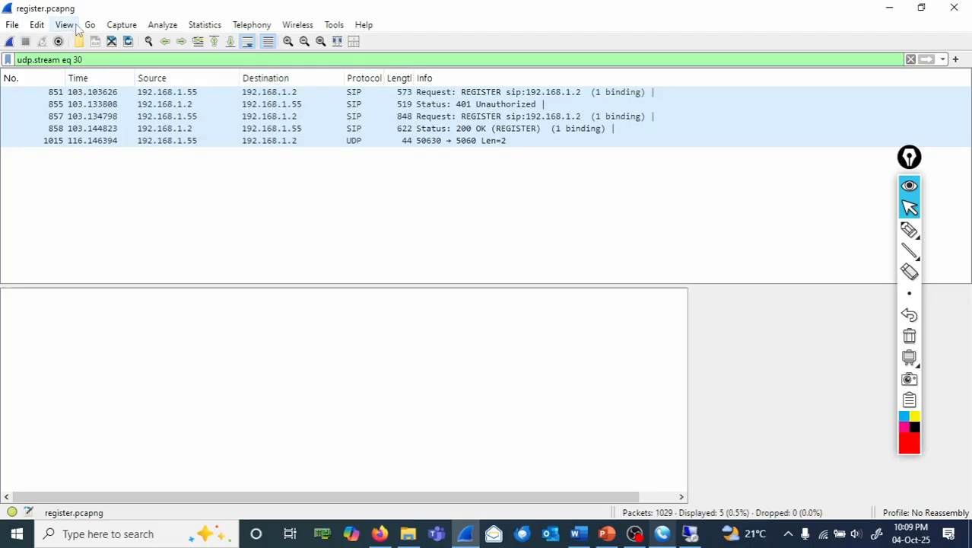
Circle the five listed packets in ink, mark them "1 DISCARD", and write "2 INVITE PCAP/TRACE" below.
left_click(908, 229)
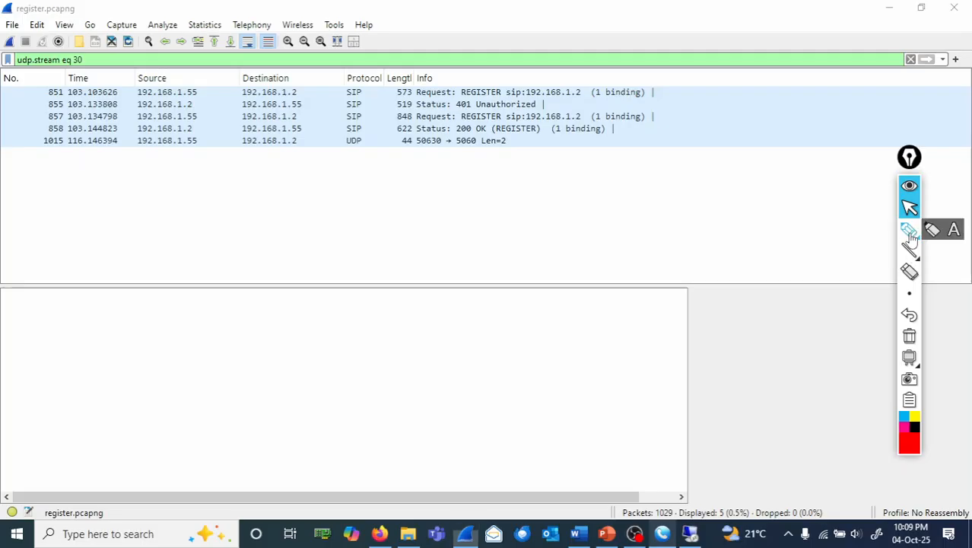
mouse_move(44, 89)
left_mouse_down()
mouse_move(137, 178)
mouse_move(709, 152)
mouse_move(125, 86)
mouse_move(45, 92)
left_mouse_up()
left_click_drag(275, 178, 374, 178)
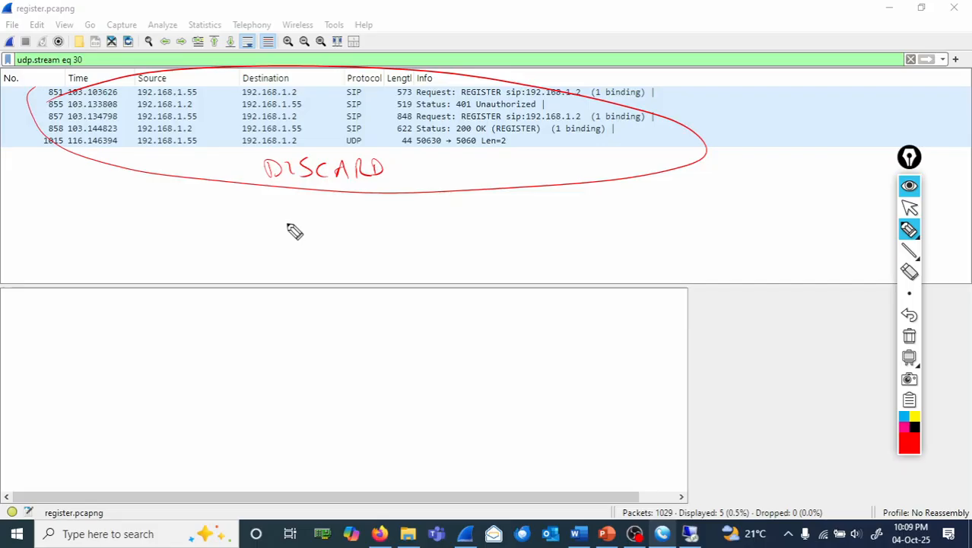
left_click_drag(238, 161, 230, 173)
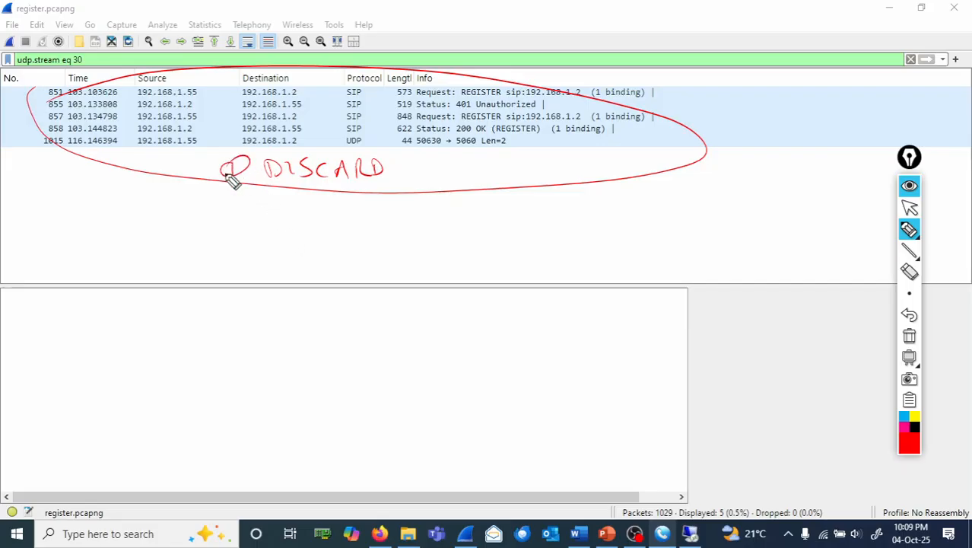
mouse_move(248, 218)
left_mouse_down()
mouse_move(276, 239)
mouse_move(283, 221)
mouse_move(319, 234)
mouse_move(340, 223)
mouse_move(425, 236)
mouse_move(420, 228)
left_mouse_up()
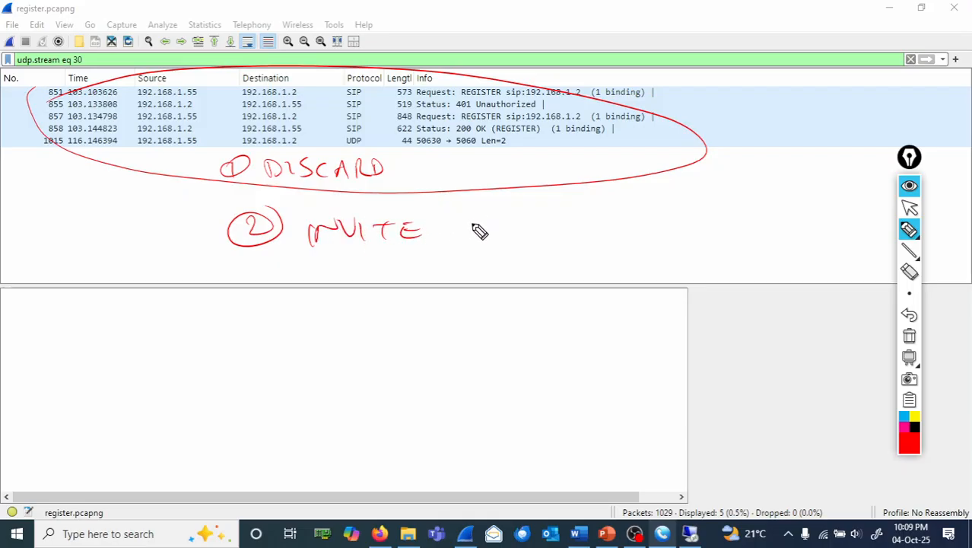
mouse_move(479, 231)
left_mouse_down()
mouse_move(569, 218)
mouse_move(582, 240)
mouse_move(655, 238)
mouse_move(661, 228)
left_mouse_up()
Sketch "MICROSIP" with an arrow labelled "MAKE" to "EXTN MIVB" in ink, and draw a phone marked 2001 under the destination.
mouse_move(203, 302)
left_mouse_down()
mouse_move(206, 313)
mouse_move(300, 306)
mouse_move(316, 316)
mouse_move(449, 303)
left_mouse_up()
left_click_drag(416, 299, 447, 313)
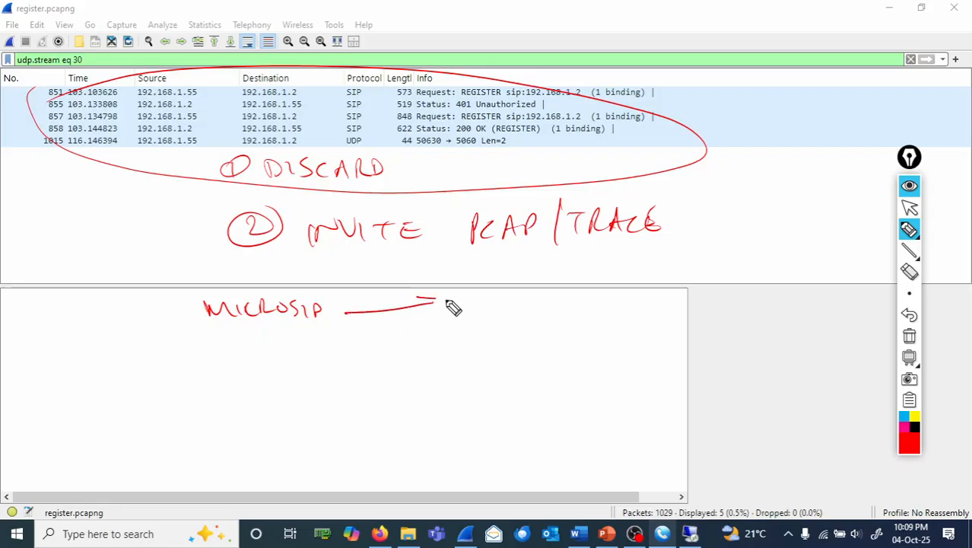
mouse_move(366, 299)
left_mouse_down()
mouse_move(421, 295)
mouse_move(441, 280)
left_mouse_up()
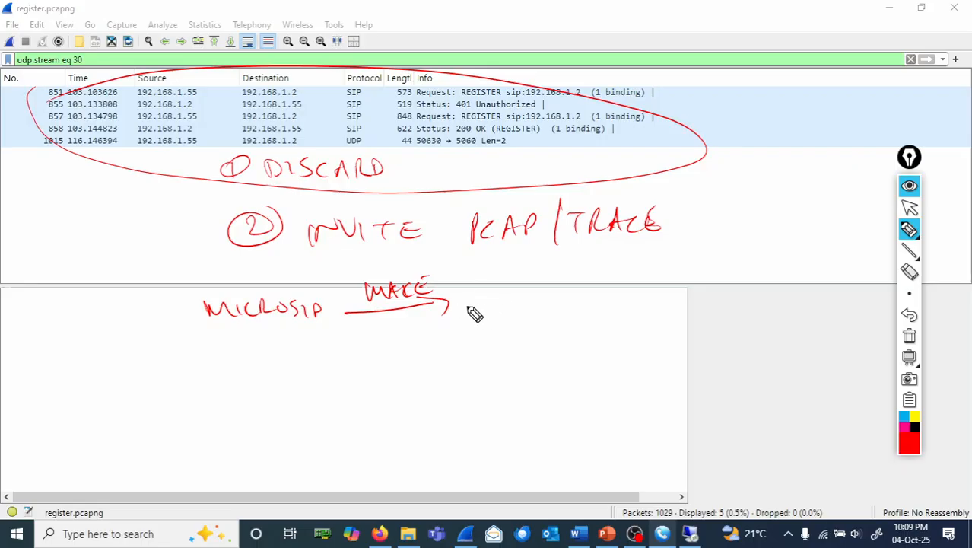
mouse_move(476, 307)
left_mouse_down()
mouse_move(524, 303)
mouse_move(555, 319)
mouse_move(597, 313)
mouse_move(601, 326)
left_mouse_up()
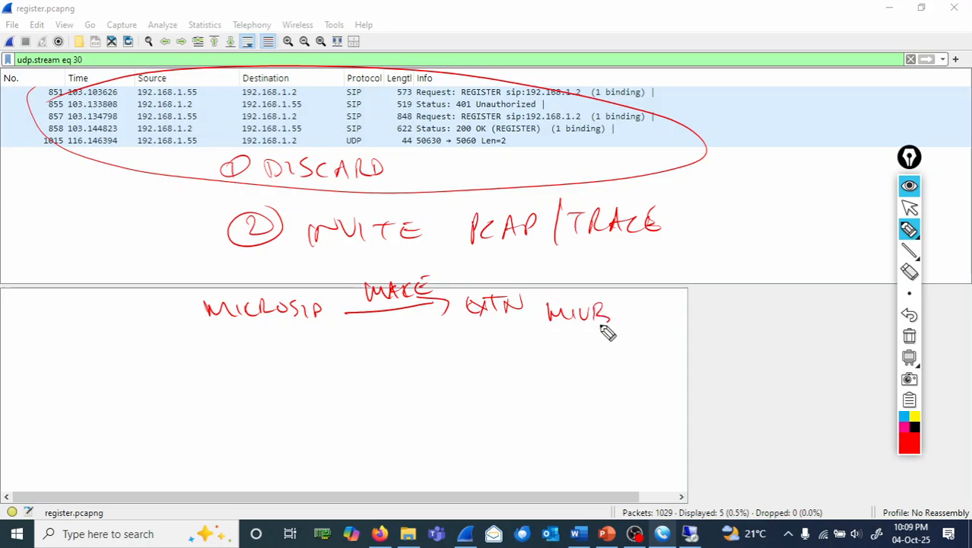
mouse_move(546, 352)
left_mouse_down()
mouse_move(602, 364)
mouse_move(522, 352)
mouse_move(542, 371)
mouse_move(516, 353)
left_mouse_up()
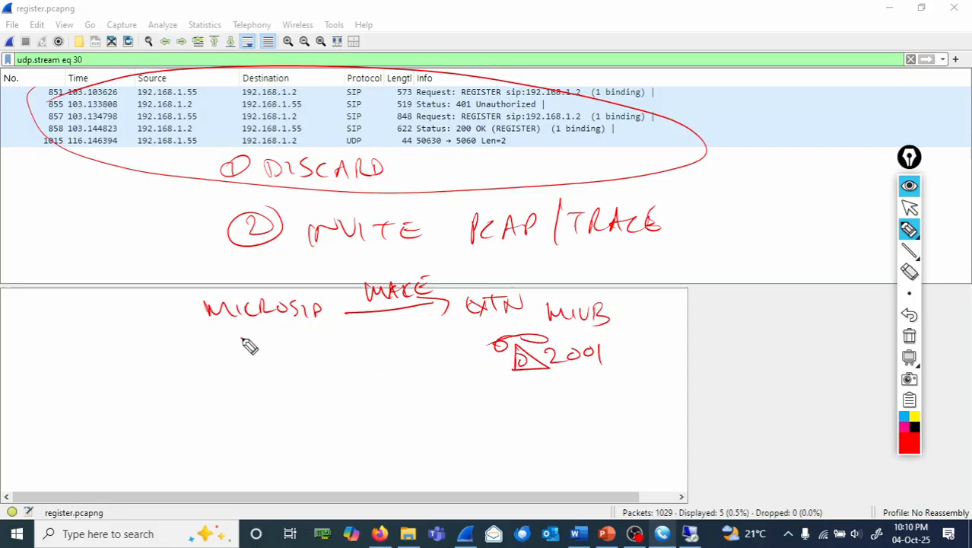
Draw a phone marked 2002 under "MICROSIP", write "INVITE" below the call arrow, add a small arrow under the phone, and erase all ink.
left_click_drag(249, 346, 249, 373)
left_click_drag(260, 332, 204, 348)
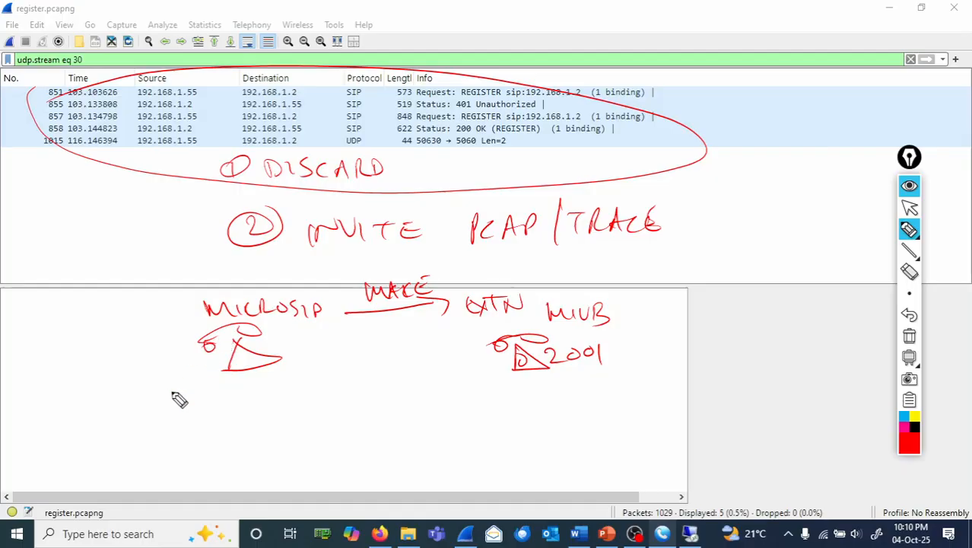
mouse_move(133, 384)
left_mouse_down()
mouse_move(158, 397)
mouse_move(178, 380)
mouse_move(204, 384)
mouse_move(213, 364)
left_mouse_up()
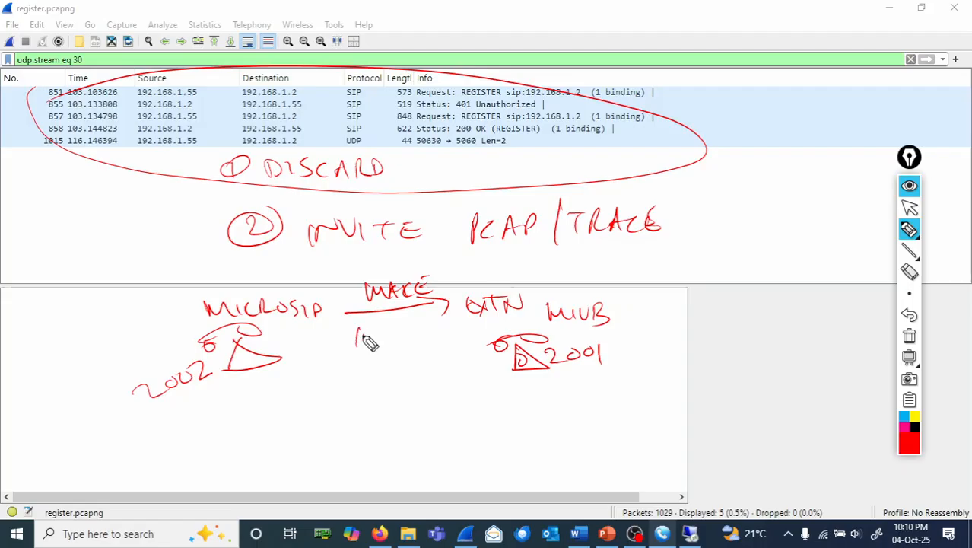
left_click_drag(364, 336, 405, 325)
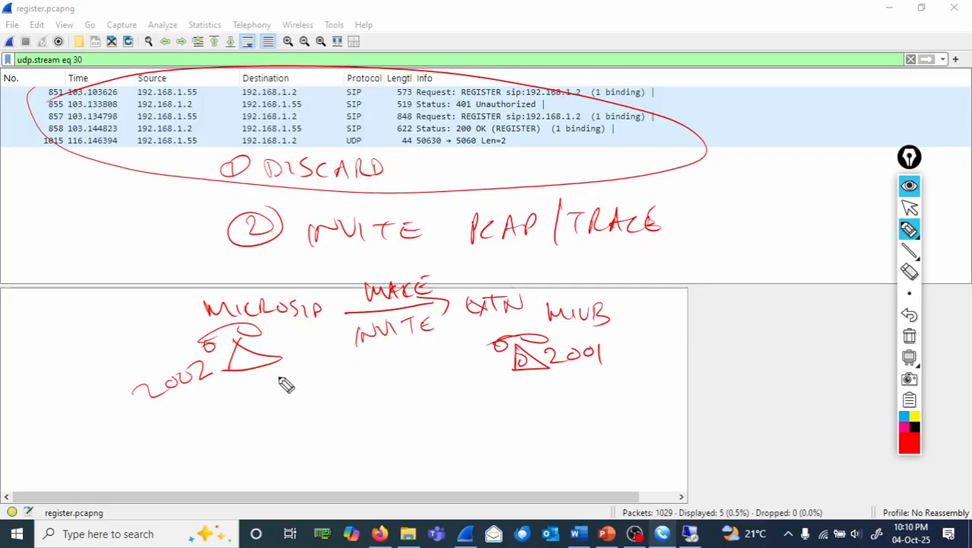
mouse_move(242, 376)
left_mouse_down()
mouse_move(239, 393)
mouse_move(252, 400)
mouse_move(268, 389)
left_mouse_up()
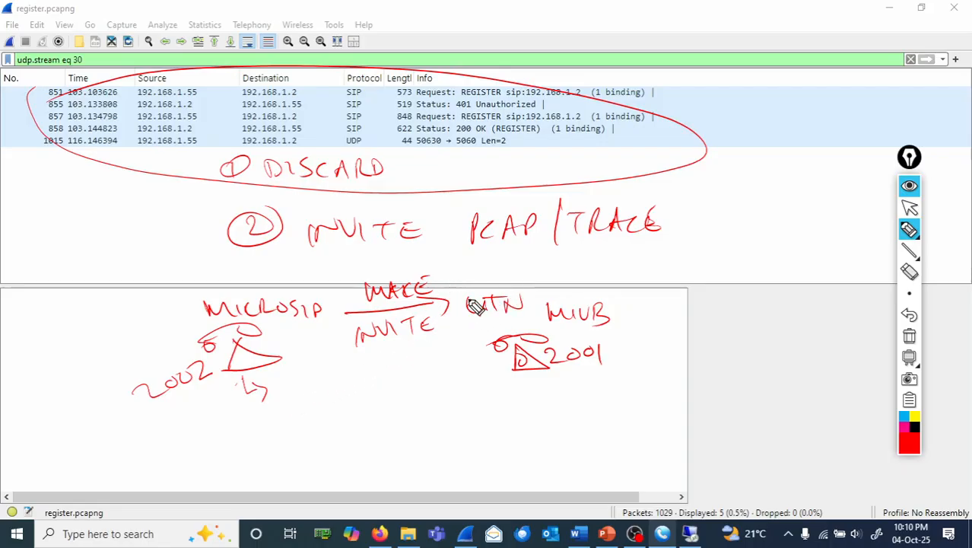
left_click(910, 338)
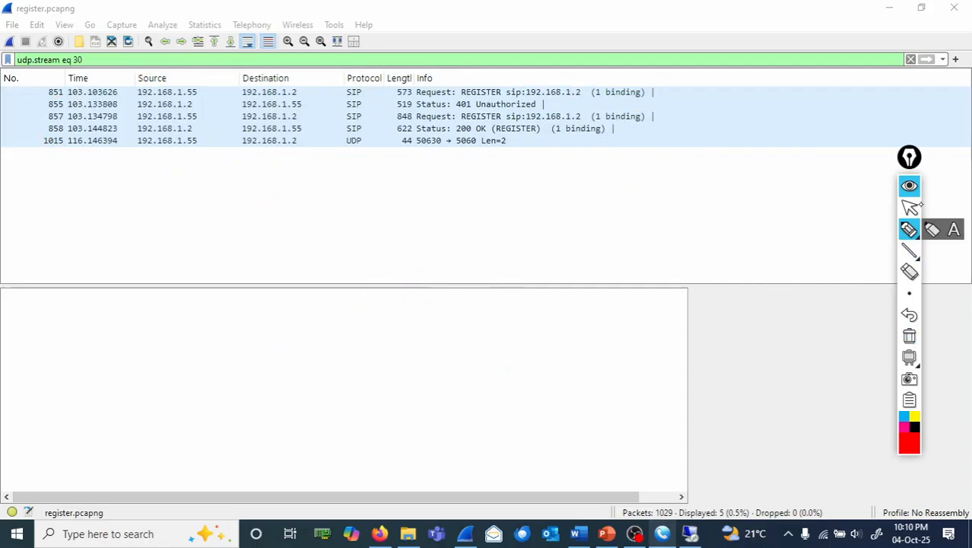
left_click(910, 208)
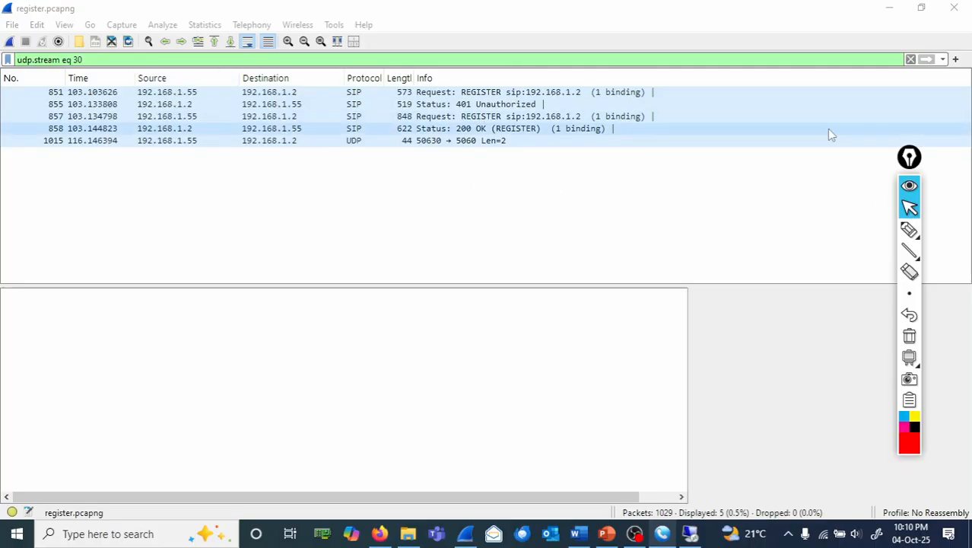
Clear the display filter and start a fresh Wi-Fi 4 capture, discarding the unsaved packets from the short trial capture.
left_click(910, 60)
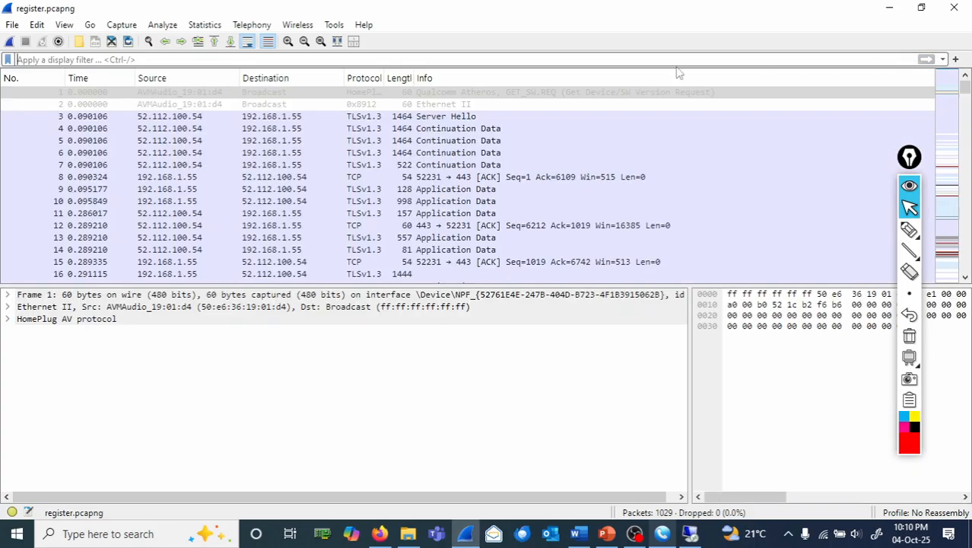
left_click(10, 42)
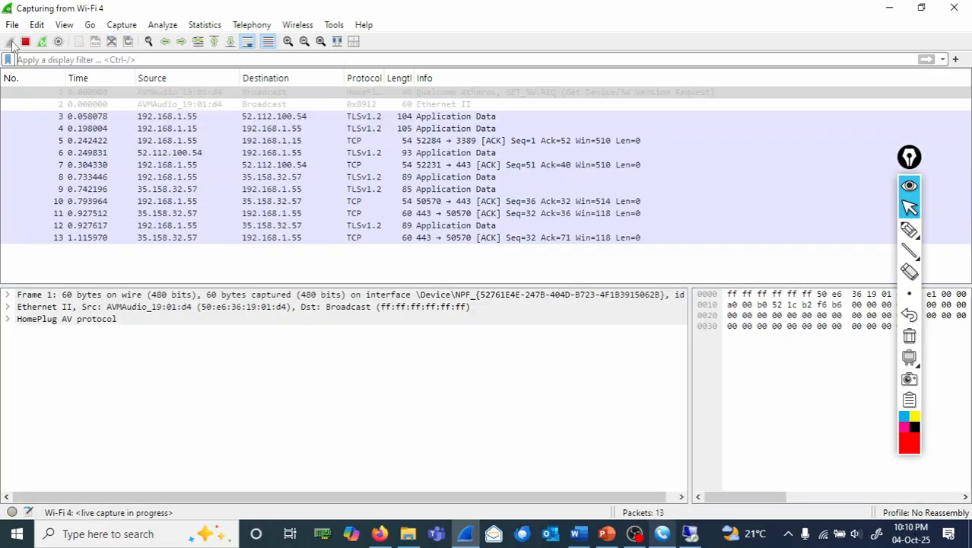
left_click(25, 42)
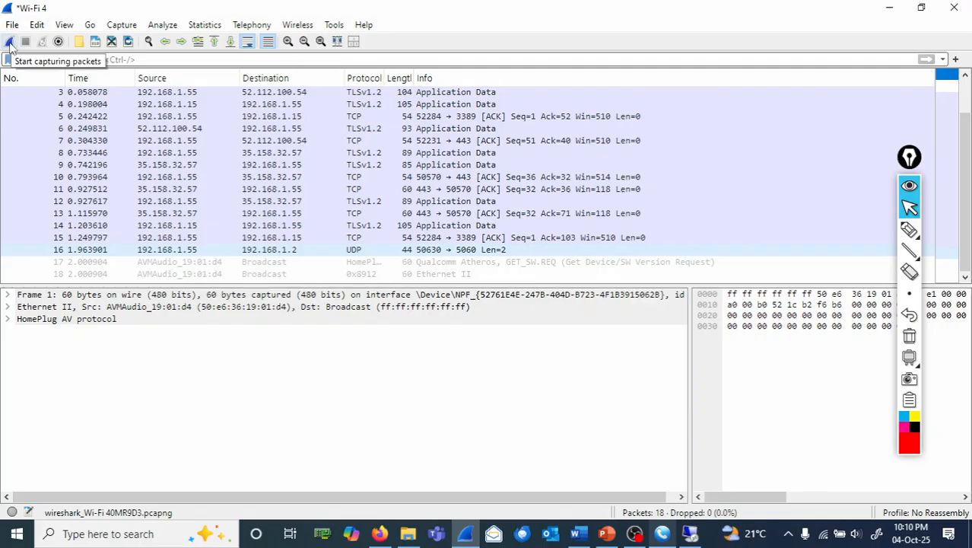
left_click(9, 42)
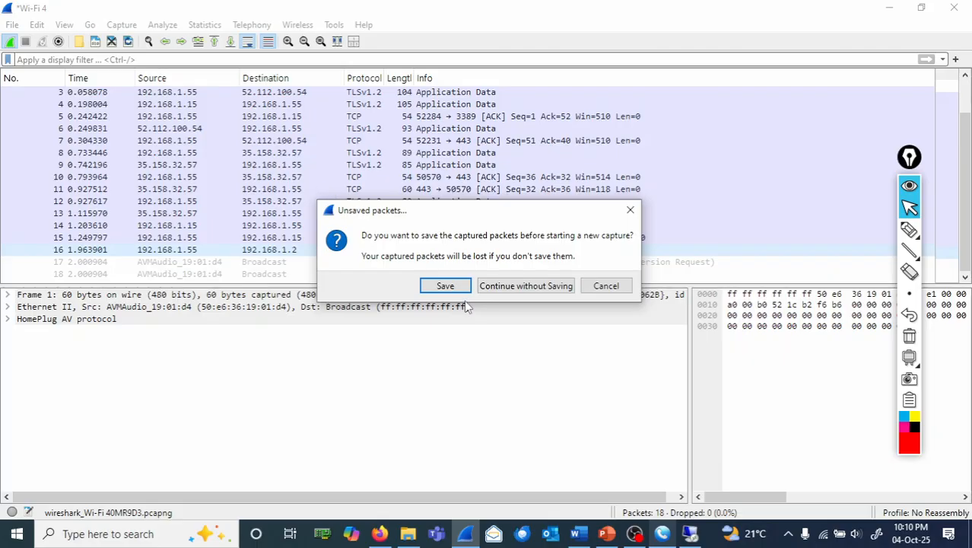
left_click(503, 285)
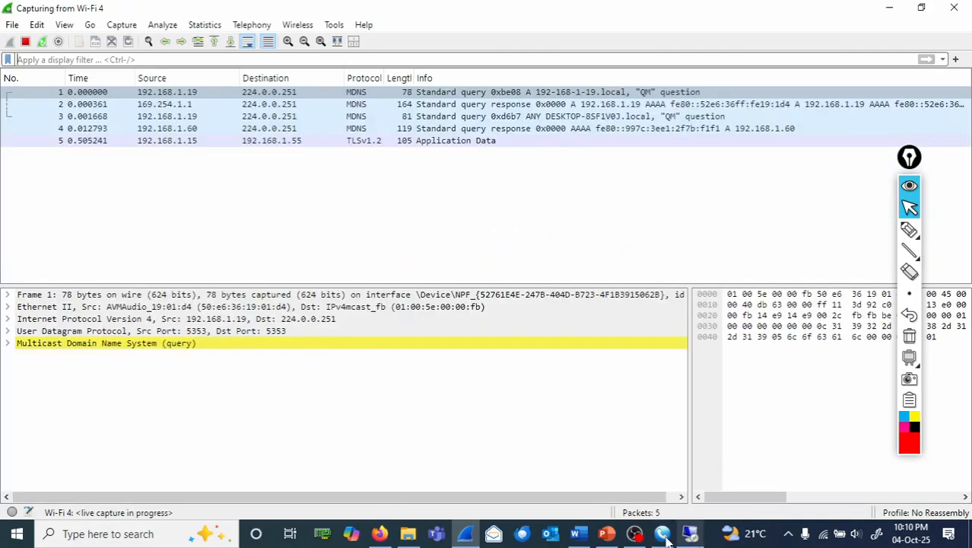
Bring up the MicroSIP phone, call extension 2001, and end the call once it has connected.
left_click(663, 534)
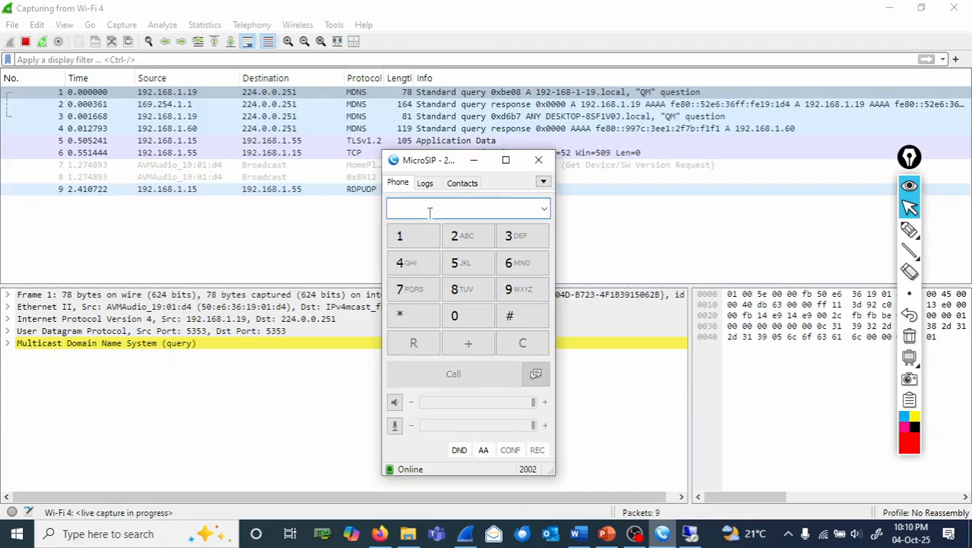
left_click(454, 235)
left_click(469, 318)
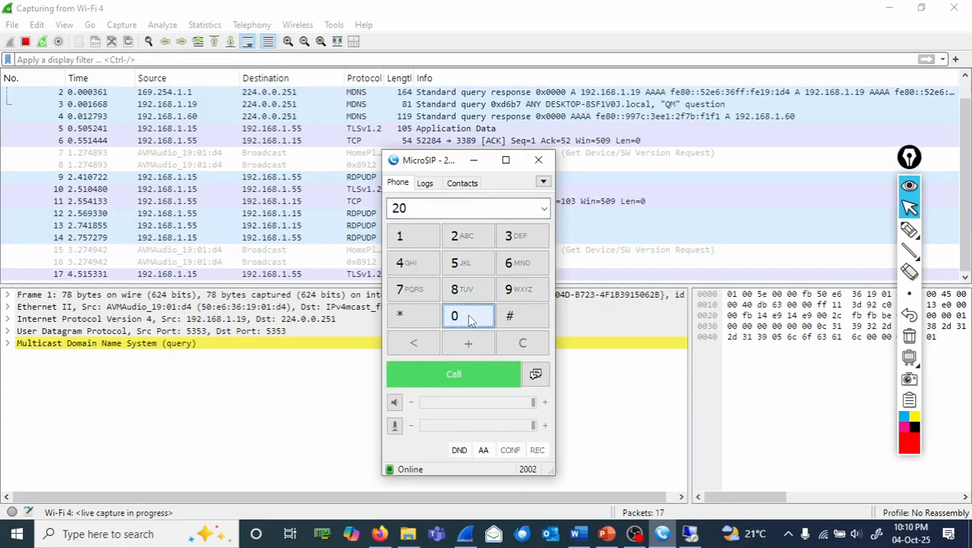
left_click(469, 318)
left_click(401, 235)
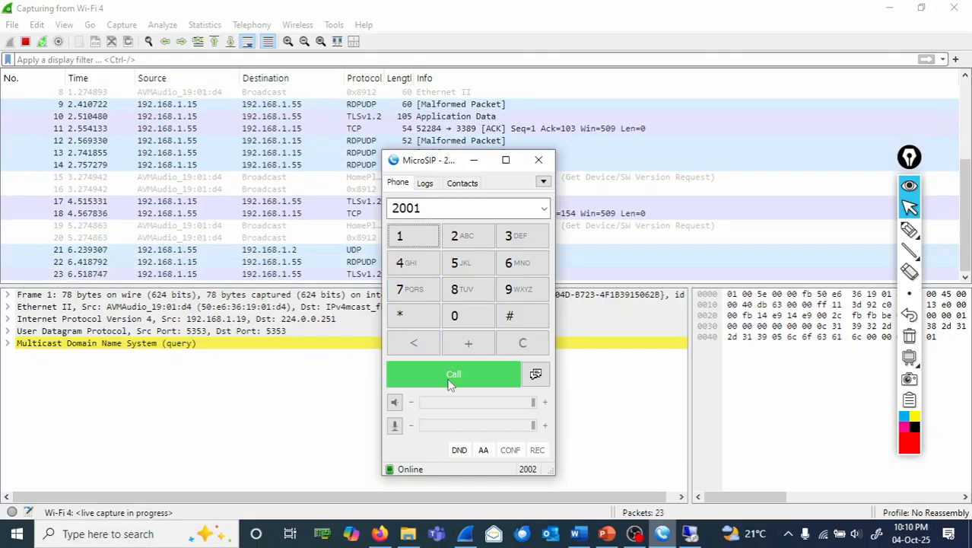
left_click(449, 384)
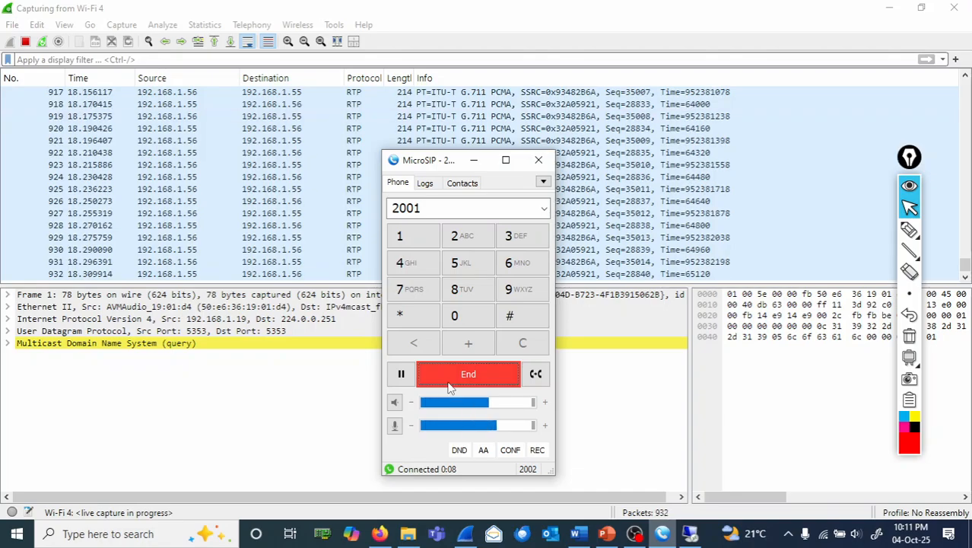
left_click(449, 384)
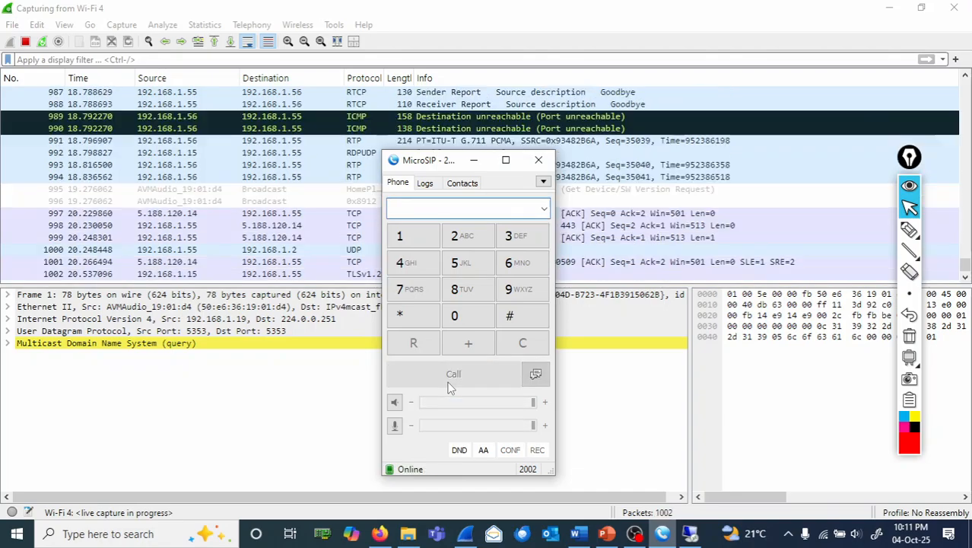
Stop the Wireshark capture and filter the packet list by sip.
left_click(26, 41)
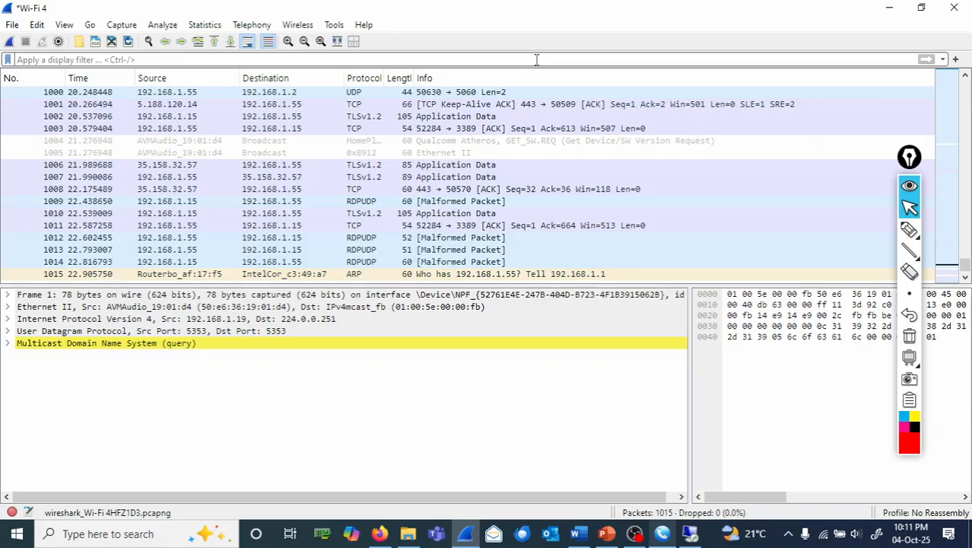
type("sip")
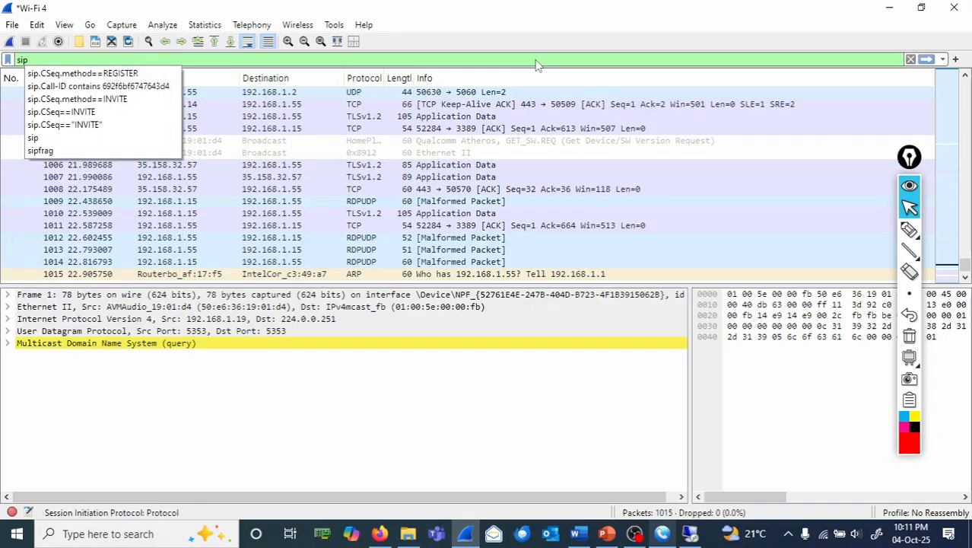
key("Return")
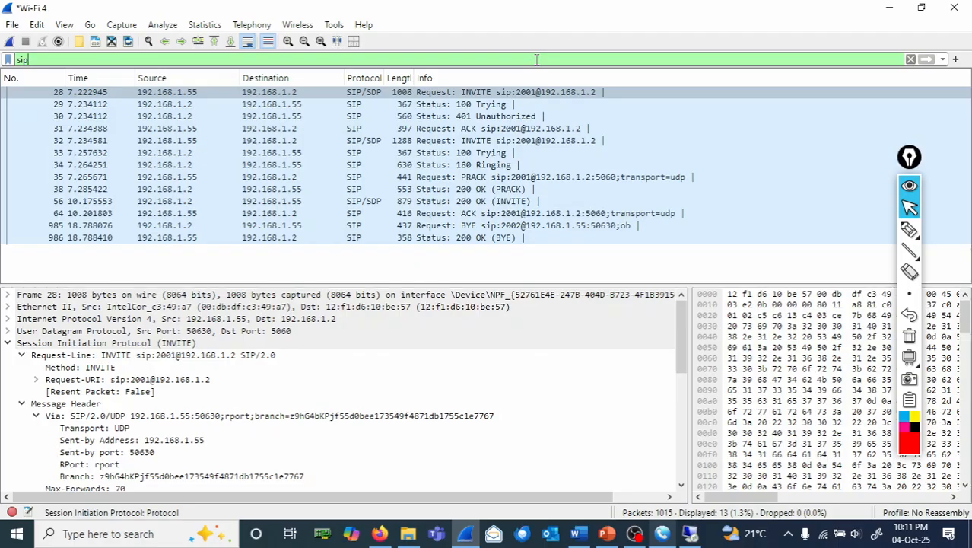
Try to filter the packet list with the suggested expression sip.CSeq==INVITE.
type(".")
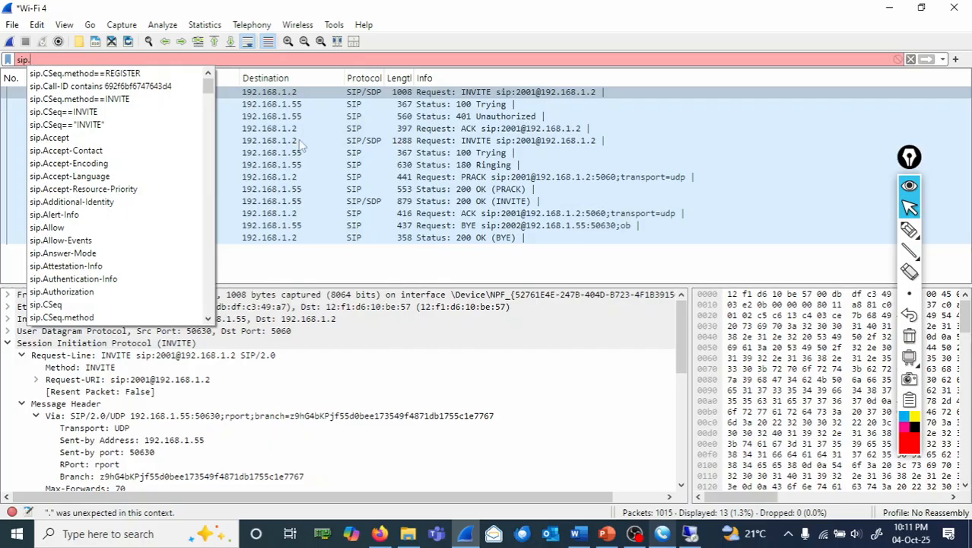
left_click(97, 114)
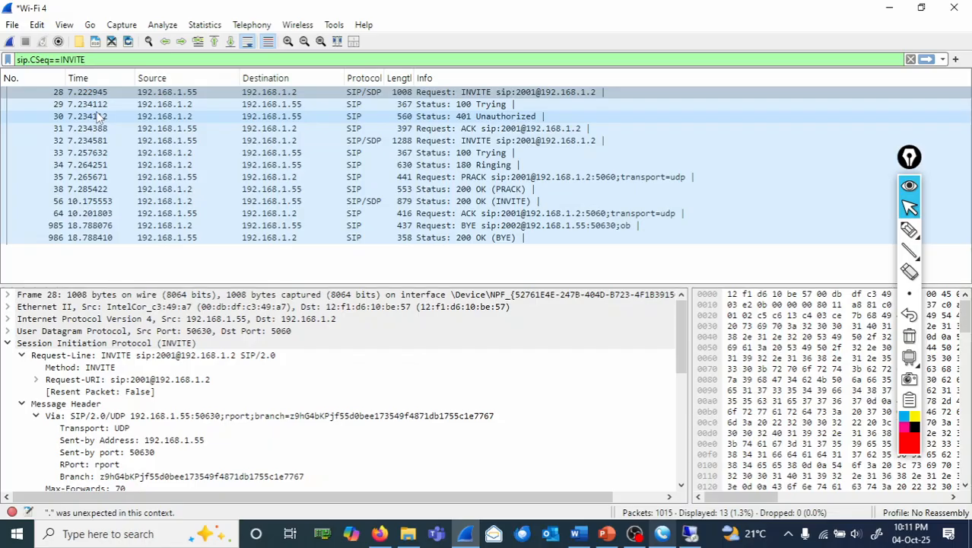
key("Return")
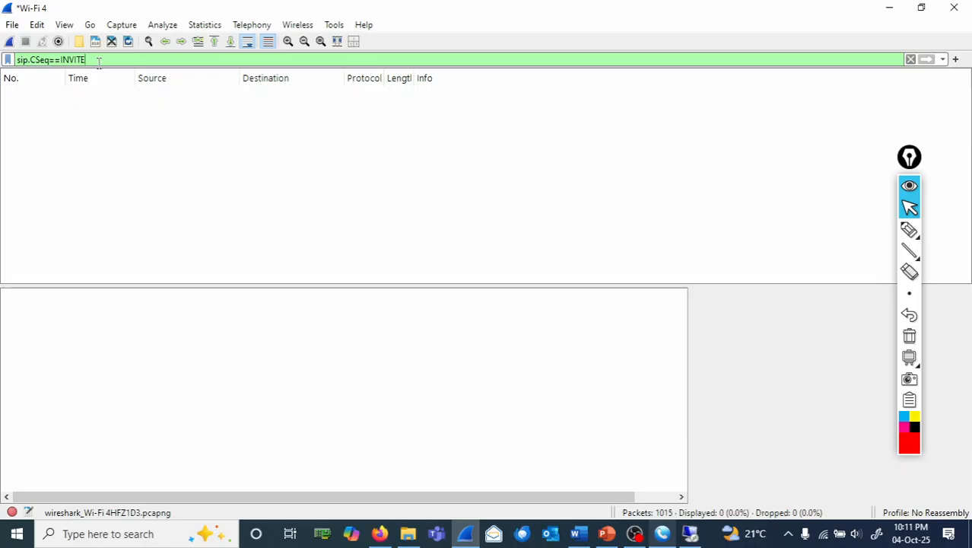
Replace the display filter expression with the suggested sip.CSeq.method==INVITE.
key("BackSpace")
key("BackSpace")
key("BackSpace")
key("BackSpace")
key("BackSpace")
key("BackSpace")
key("BackSpace")
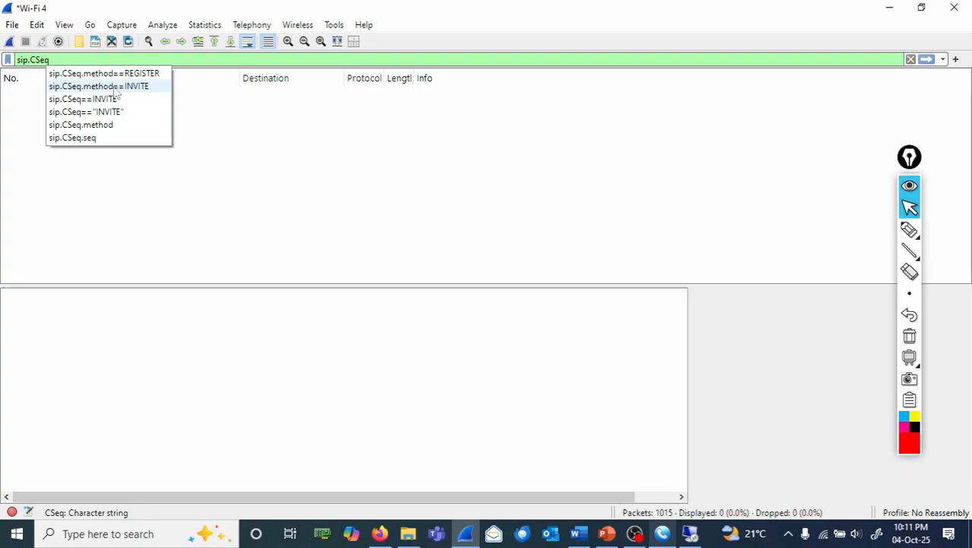
left_click(116, 89)
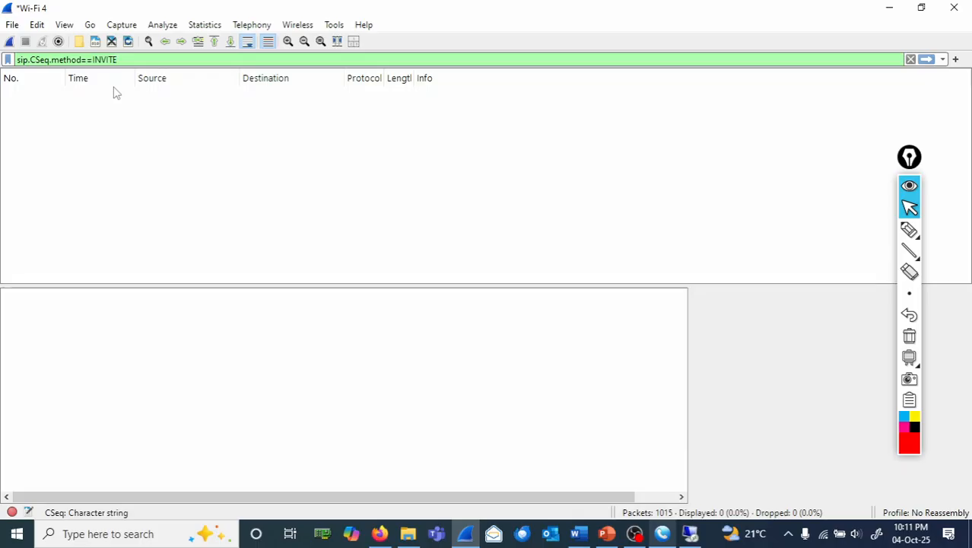
Write "sip.CSIP.method == INVITE" in red ink with an Enter-style arrow after it, then erase all ink and leave drawing mode.
left_click(909, 229)
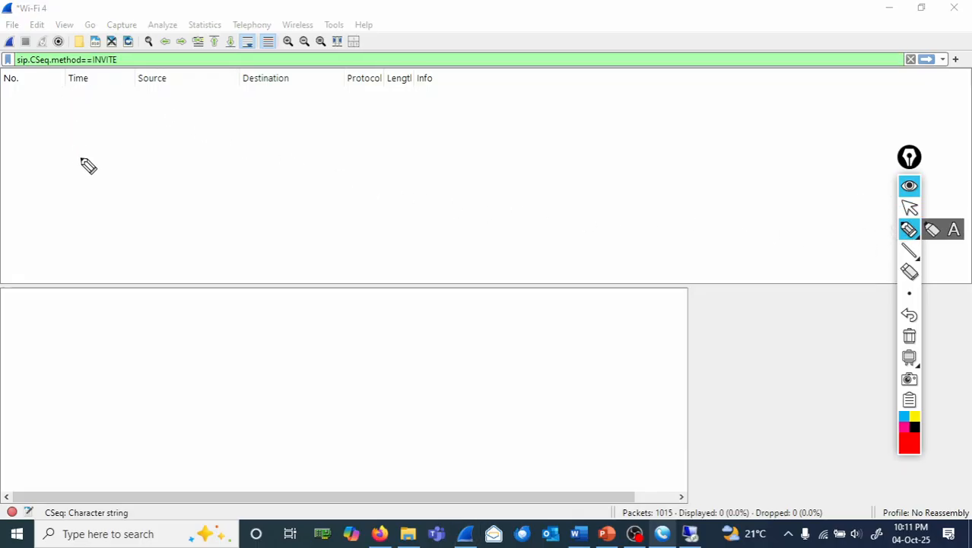
mouse_move(86, 154)
left_mouse_down()
mouse_move(79, 168)
mouse_move(147, 156)
mouse_move(263, 159)
mouse_move(290, 148)
left_mouse_up()
left_click_drag(200, 157, 204, 157)
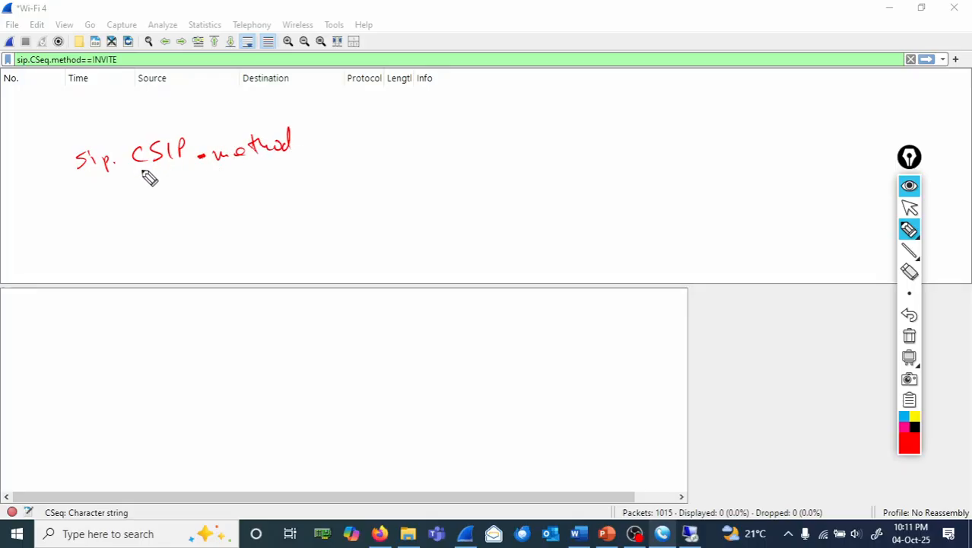
left_click_drag(114, 163, 121, 163)
left_click_drag(308, 144, 327, 143)
left_click_drag(309, 150, 366, 140)
mouse_move(350, 148)
left_mouse_down()
mouse_move(389, 149)
mouse_move(440, 130)
left_mouse_up()
mouse_move(445, 132)
left_mouse_down()
mouse_move(445, 149)
mouse_move(461, 131)
left_mouse_up()
left_click_drag(456, 133, 455, 149)
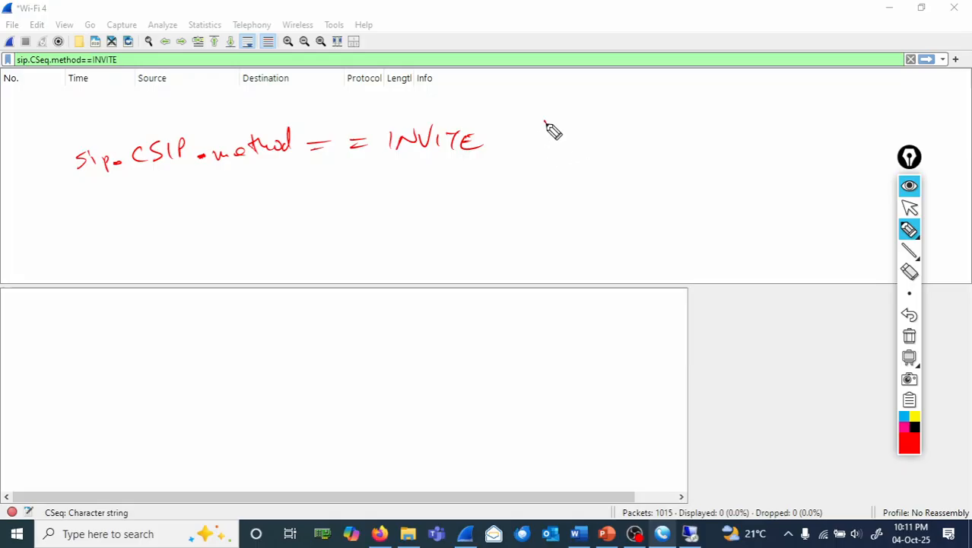
left_click_drag(545, 122, 501, 156)
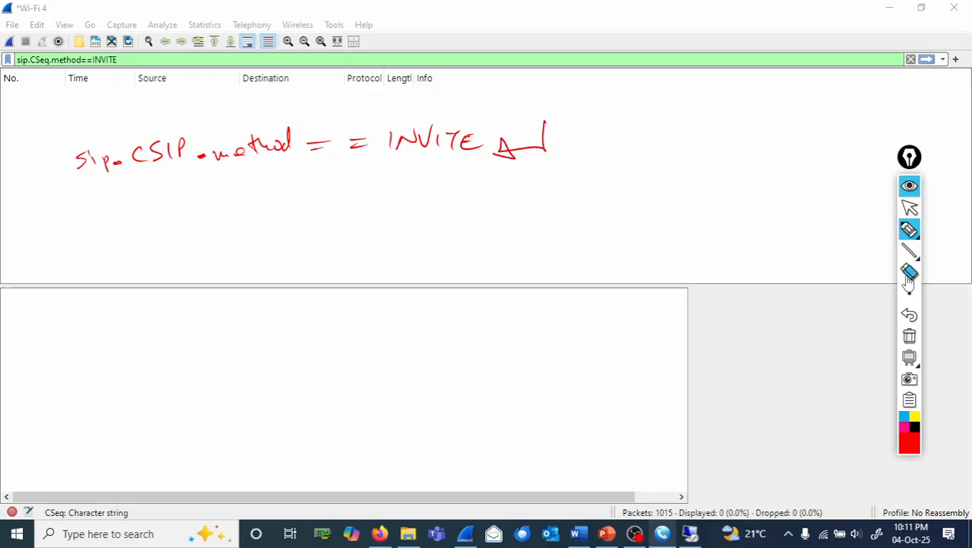
left_click(911, 338)
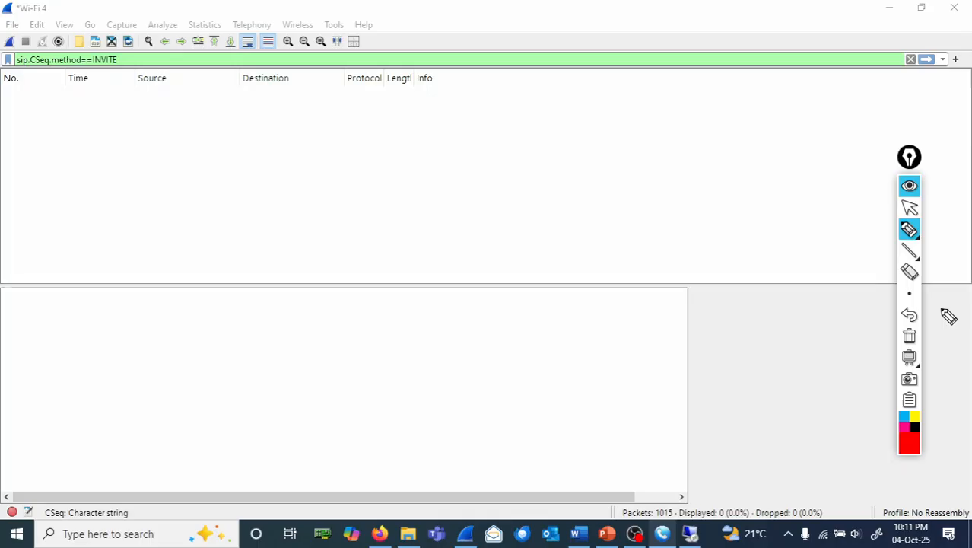
left_click(912, 208)
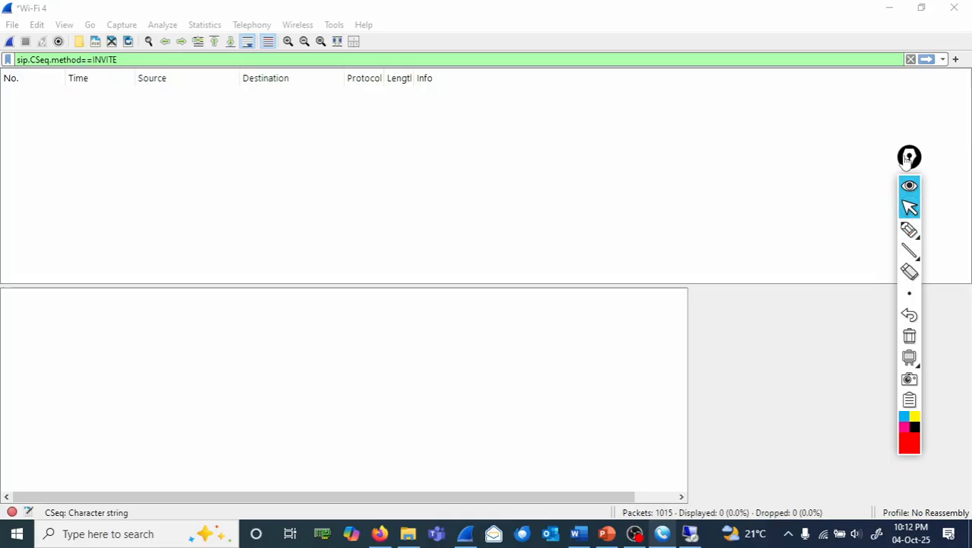
Apply the sip.CSeq.method==INVITE filter and select the first INVITE request to 2001 in the packet list.
left_click(926, 59)
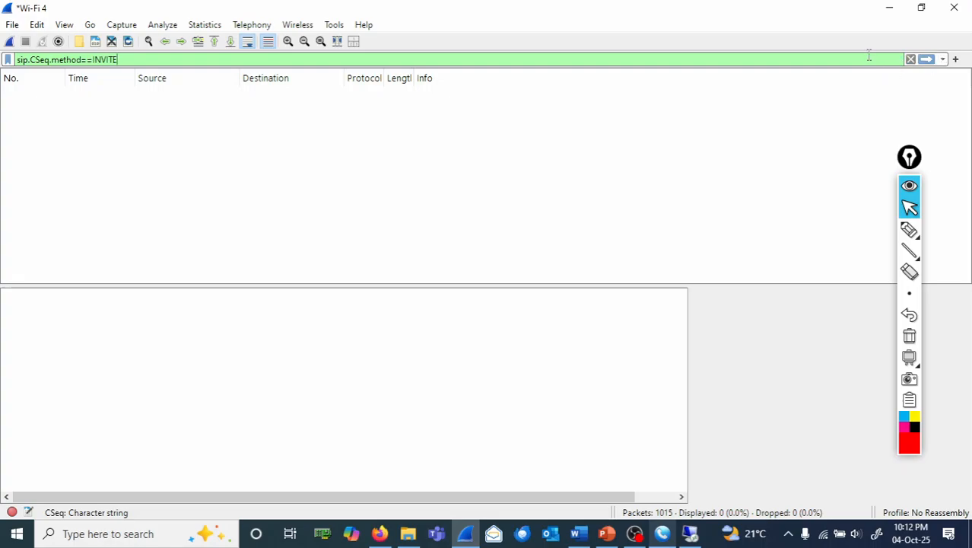
key("Return")
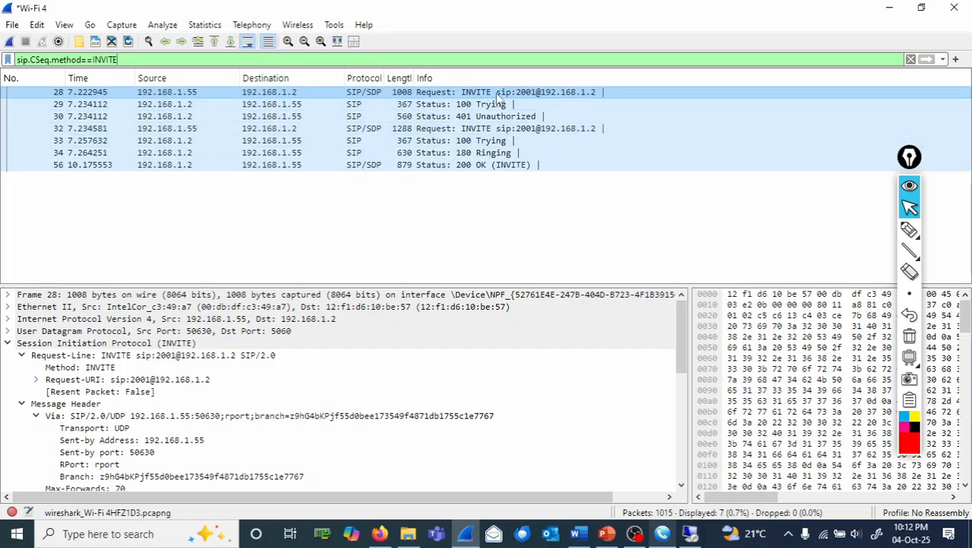
left_click(472, 98)
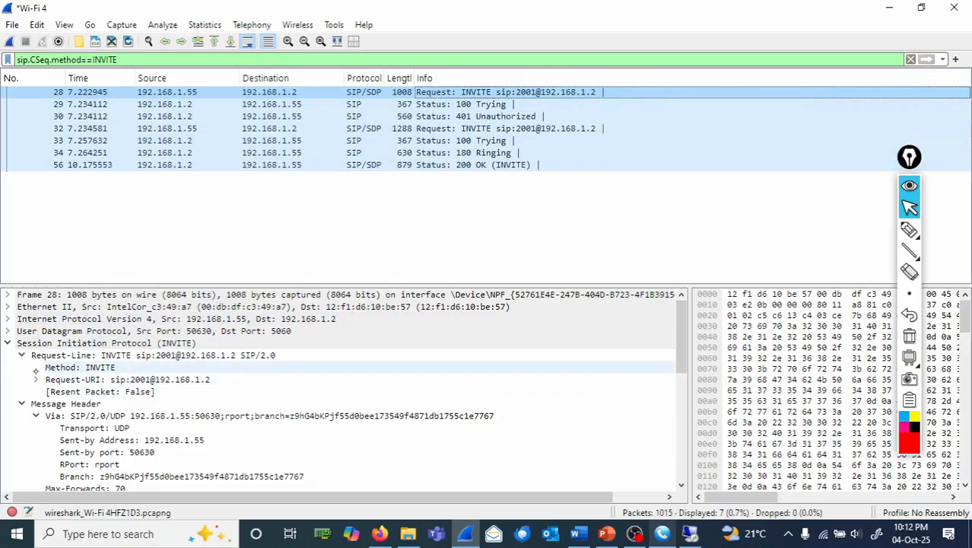
left_click(909, 229)
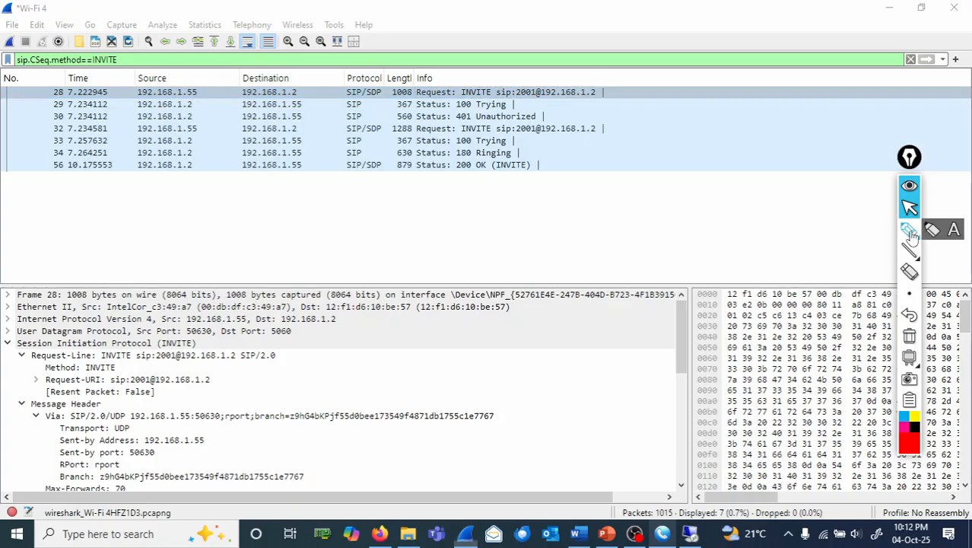
mouse_move(605, 92)
left_mouse_down()
mouse_move(72, 99)
mouse_move(532, 104)
mouse_move(580, 80)
left_mouse_up()
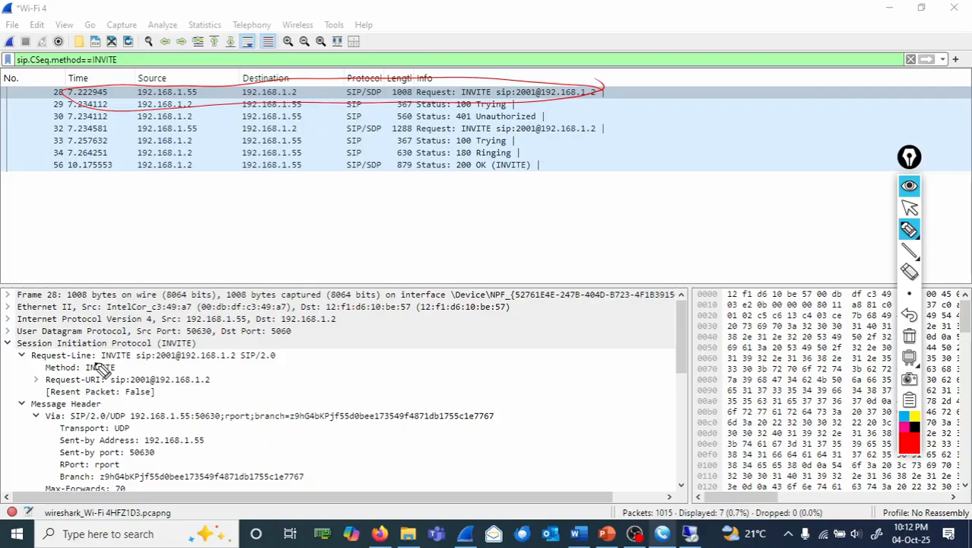
mouse_move(161, 341)
left_mouse_down()
mouse_move(152, 381)
mouse_move(196, 361)
mouse_move(151, 342)
left_mouse_up()
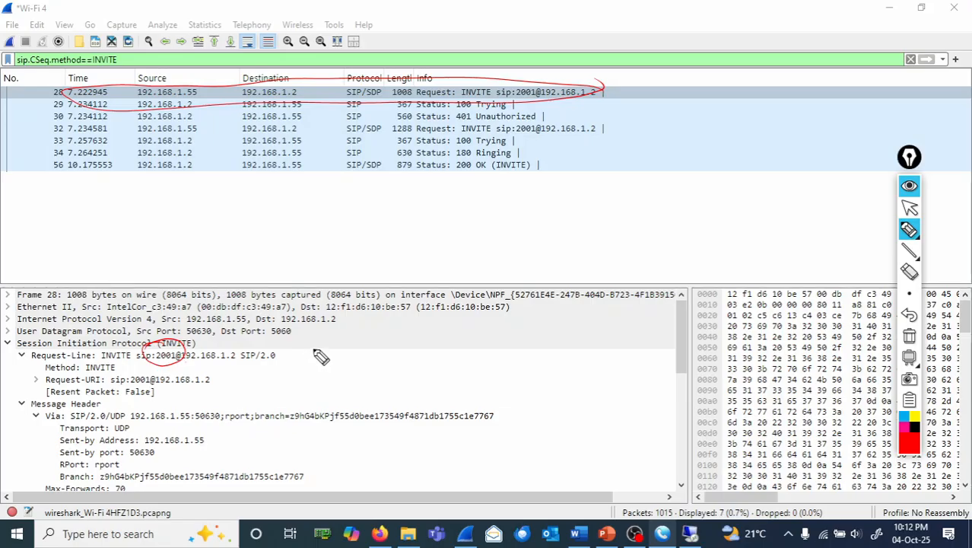
left_click_drag(312, 349, 532, 352)
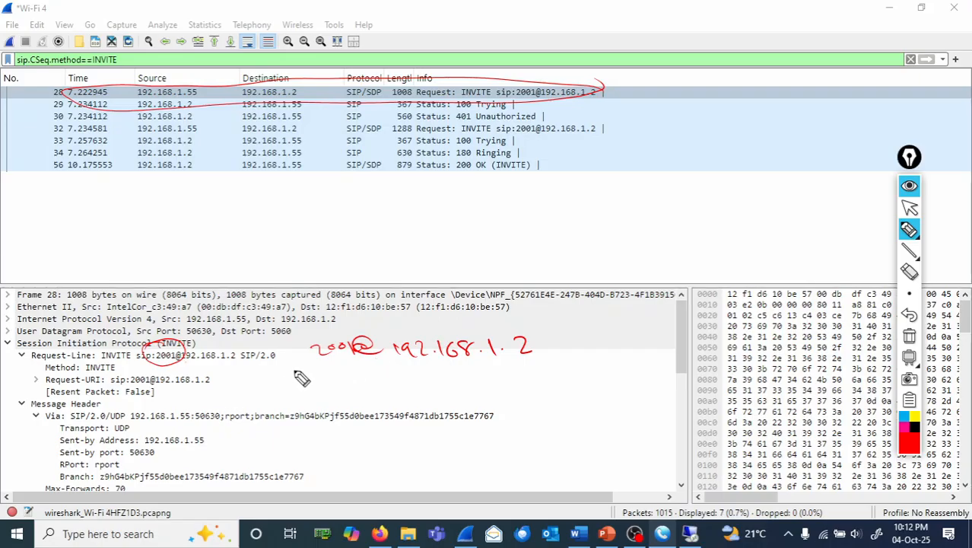
mouse_move(296, 364)
left_mouse_down()
mouse_move(262, 365)
mouse_move(304, 348)
left_mouse_up()
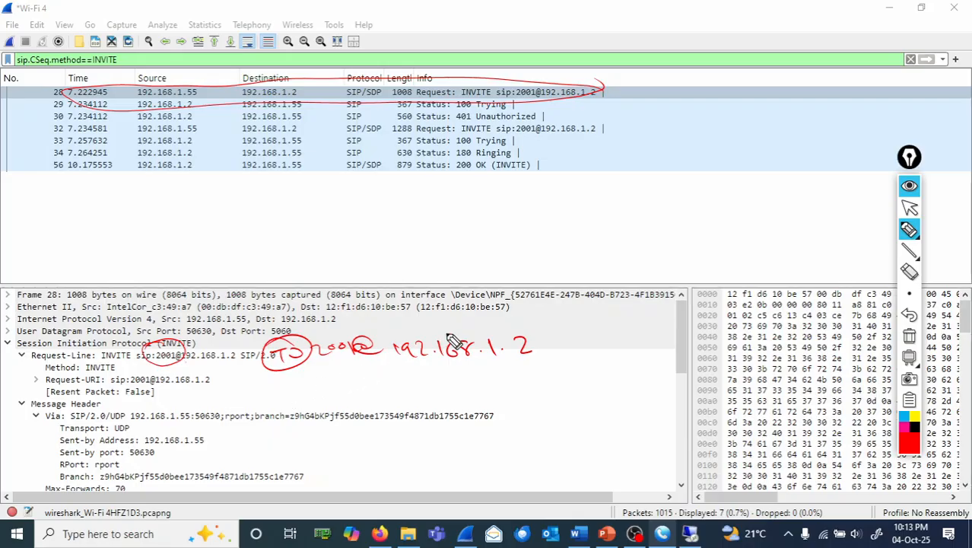
Clear the pen markings and follow the UDP stream of the first INVITE packet.
left_click(910, 337)
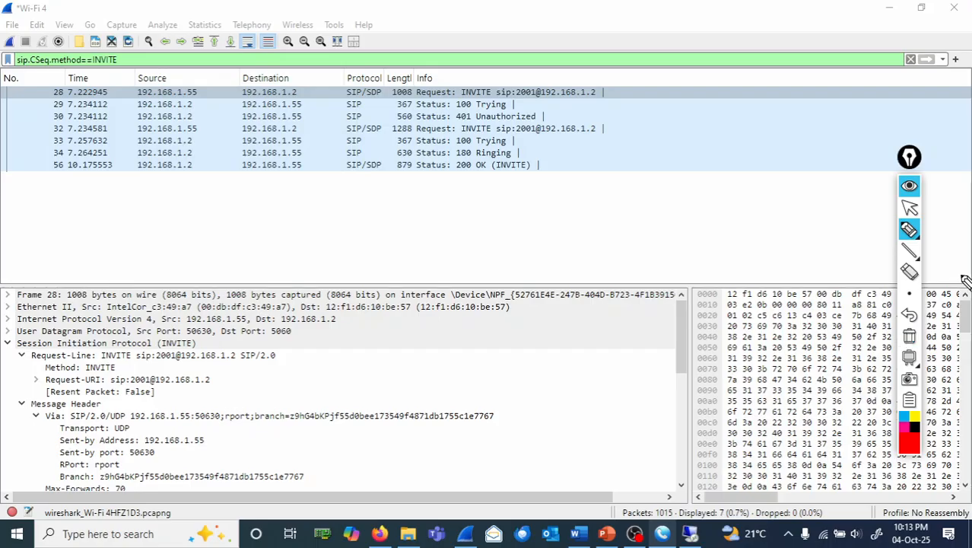
left_click(909, 210)
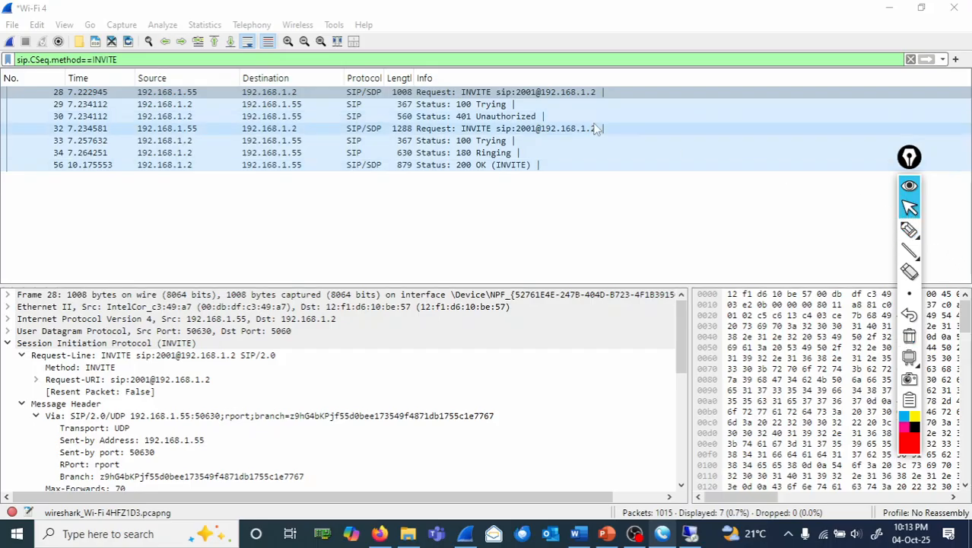
right_click(510, 98)
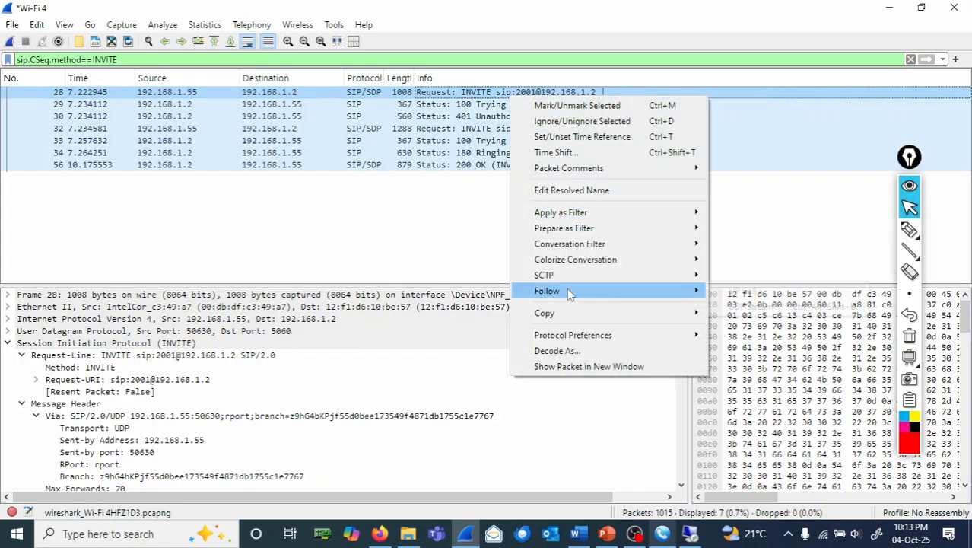
mouse_move(575, 289)
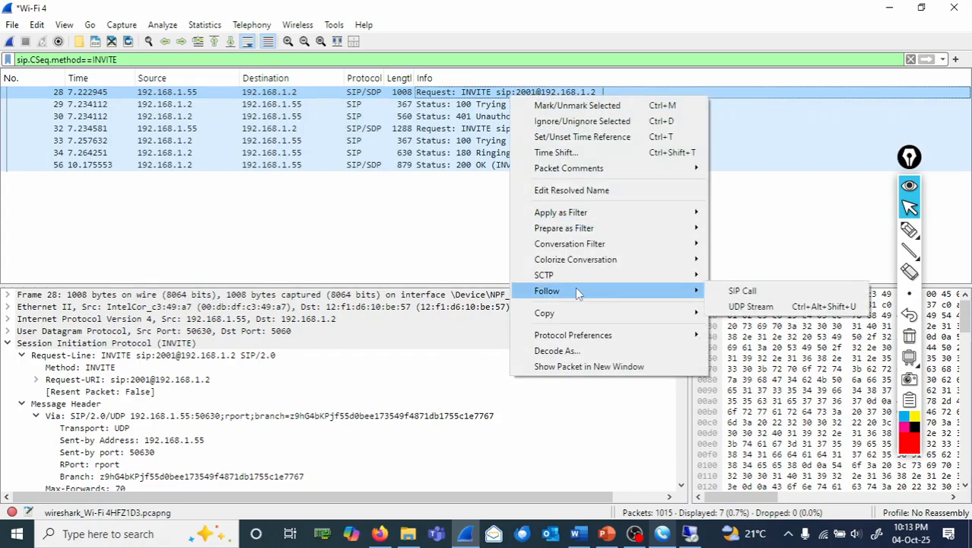
left_click(742, 306)
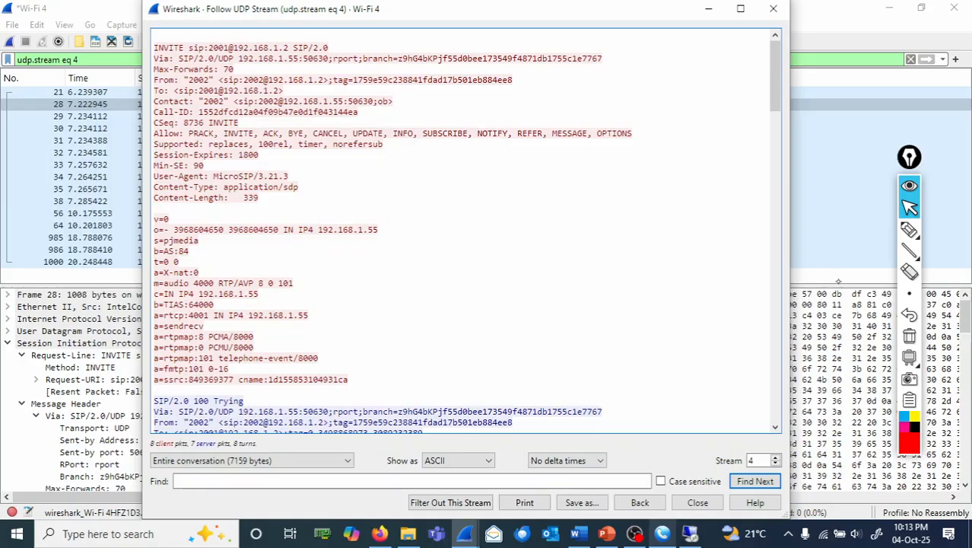
Circle the From and To headers of the INVITE message in red pen and clear the markings.
left_click(910, 230)
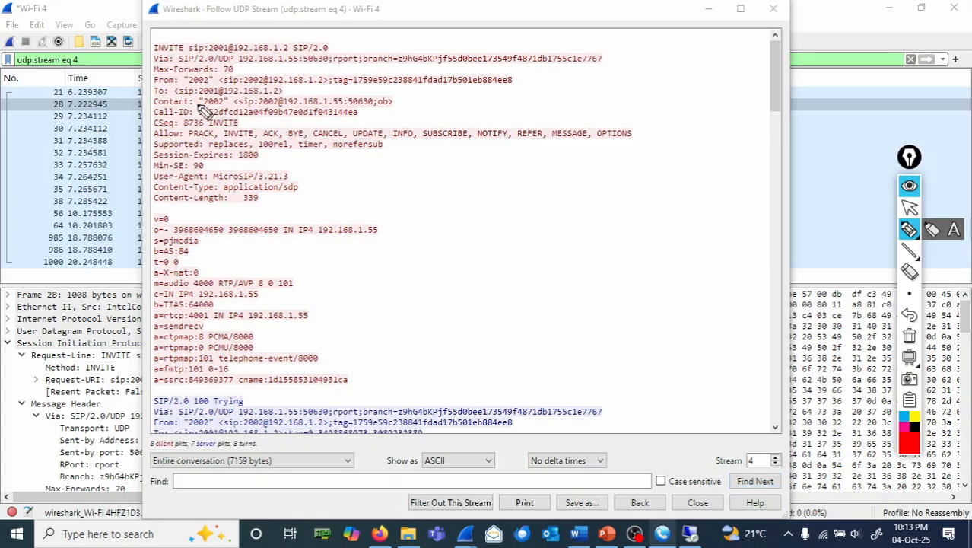
mouse_move(163, 69)
left_mouse_down()
mouse_move(167, 89)
mouse_move(228, 83)
left_mouse_up()
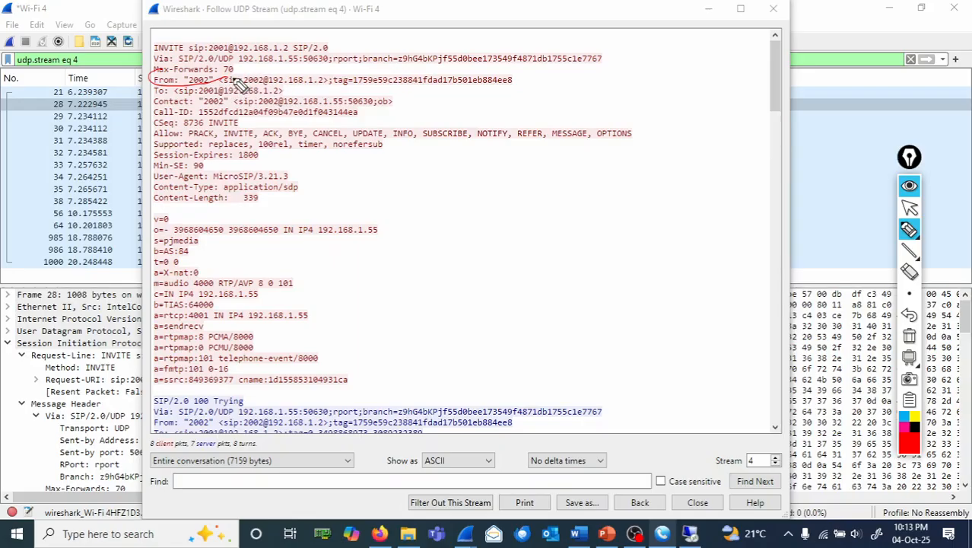
mouse_move(247, 86)
left_mouse_down()
mouse_move(534, 81)
mouse_move(152, 76)
left_mouse_up()
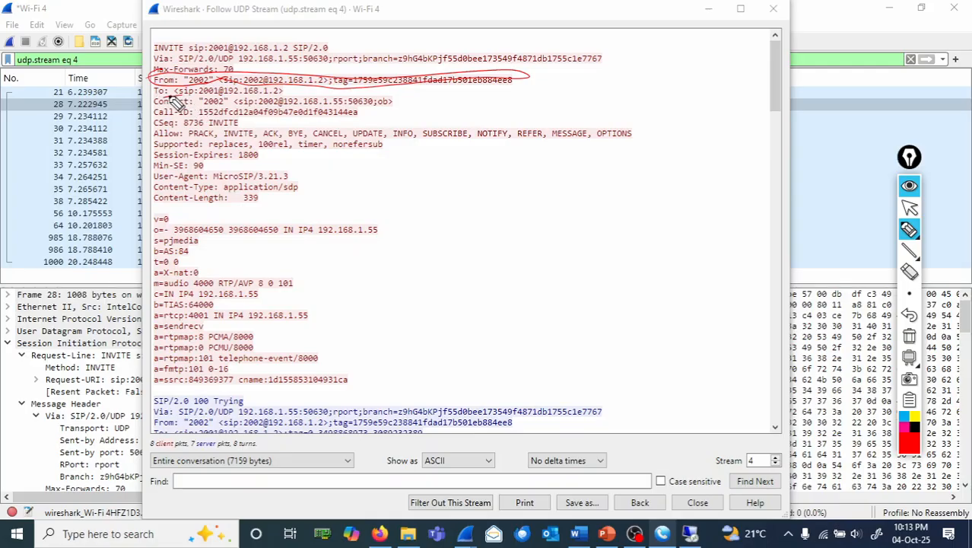
mouse_move(172, 97)
left_mouse_down()
mouse_move(293, 88)
mouse_move(173, 90)
mouse_move(164, 101)
left_mouse_up()
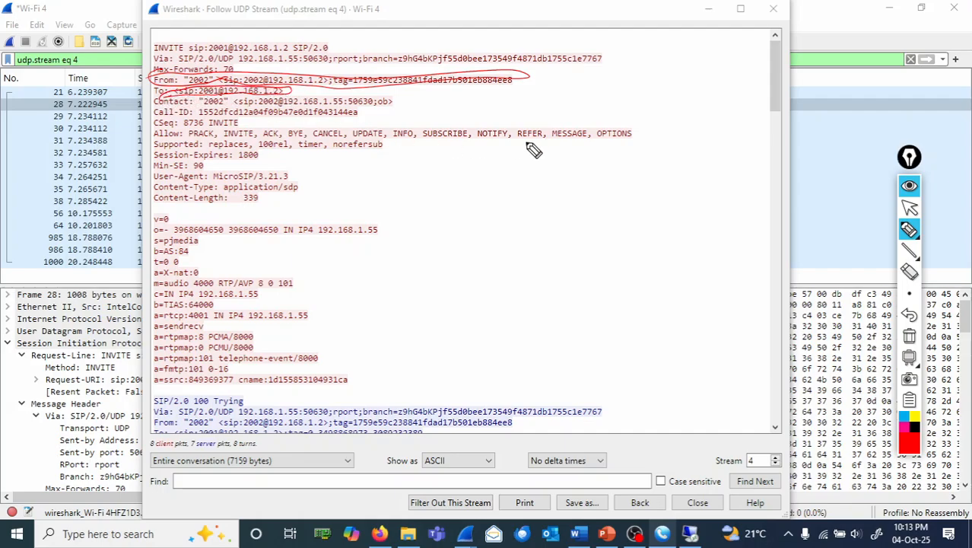
left_click(909, 339)
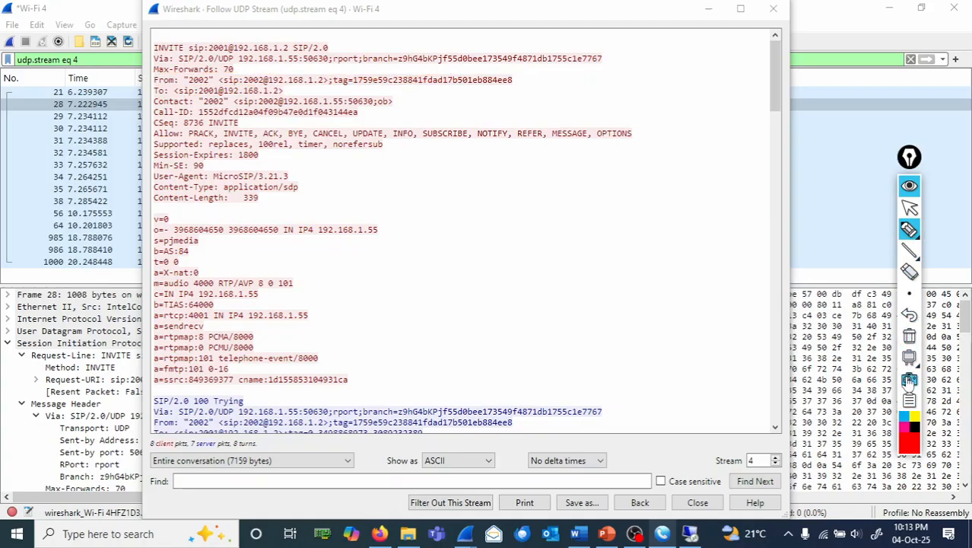
With a blue pen, circle the From and To headers and add handwritten notes beside them, with 2001 next to the To header.
left_click(907, 445)
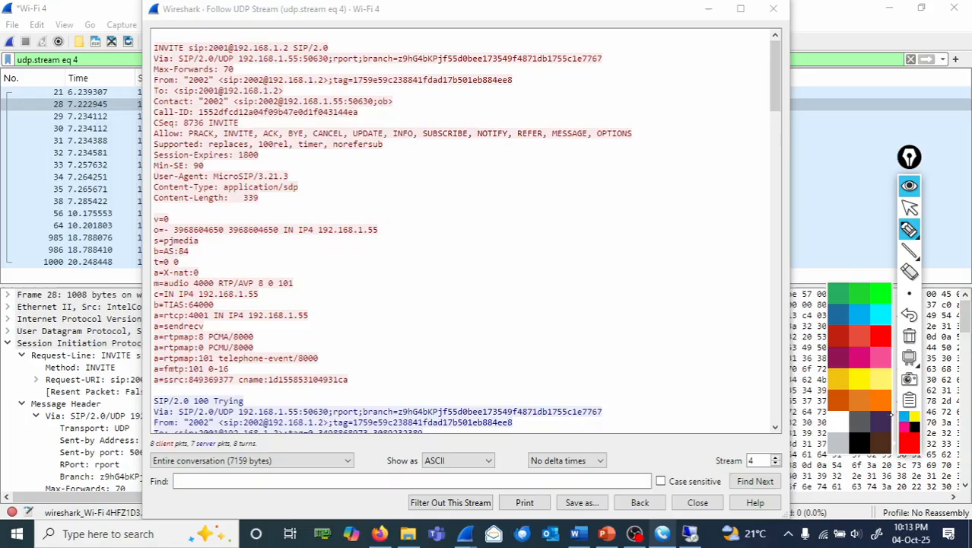
left_click(839, 314)
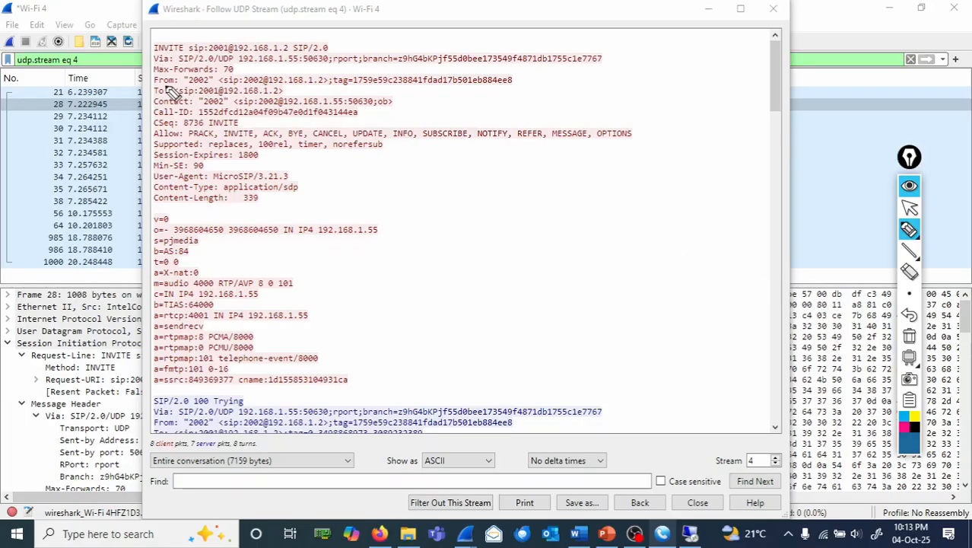
mouse_move(177, 78)
left_mouse_down()
mouse_move(149, 93)
mouse_move(328, 85)
mouse_move(312, 72)
mouse_move(178, 76)
left_mouse_up()
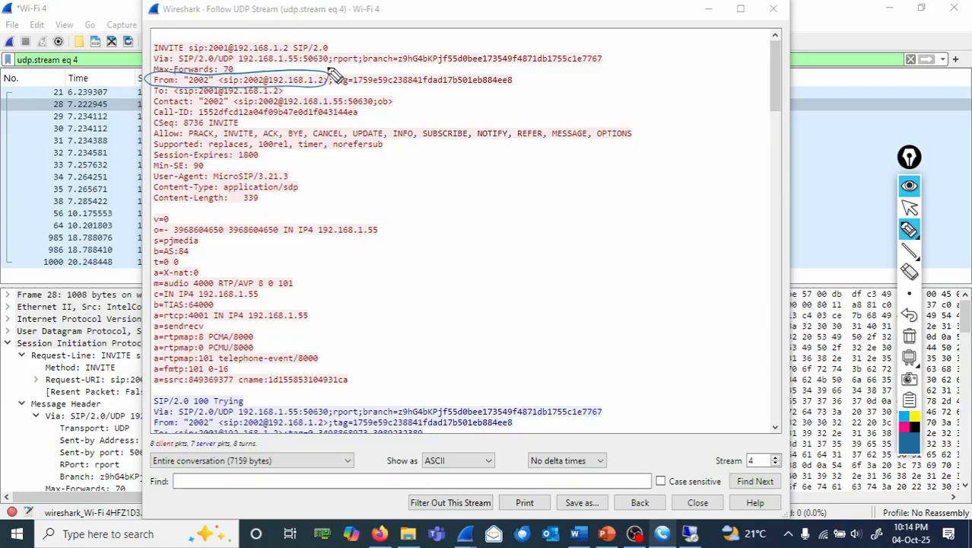
left_click_drag(335, 74, 390, 71)
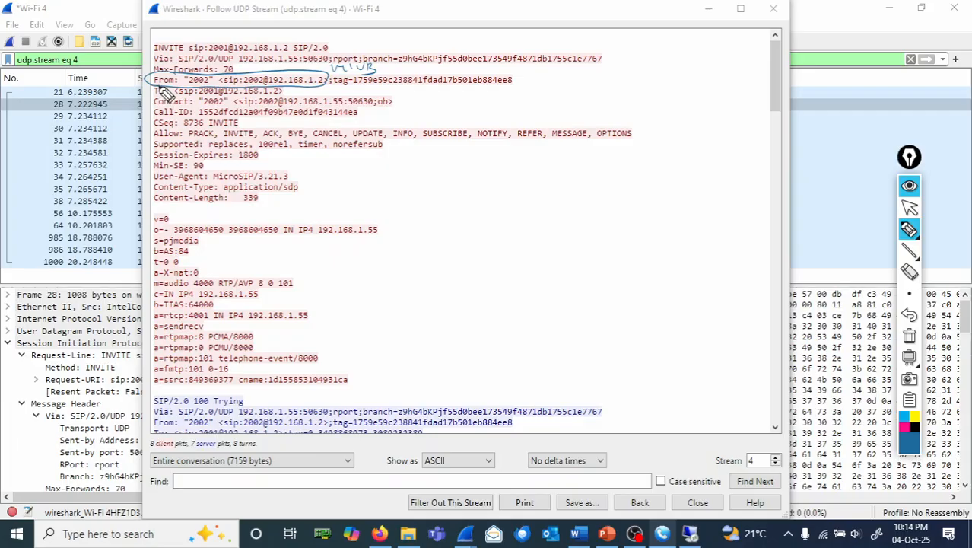
mouse_move(155, 87)
left_mouse_down()
mouse_move(199, 109)
mouse_move(300, 94)
mouse_move(275, 85)
left_mouse_up()
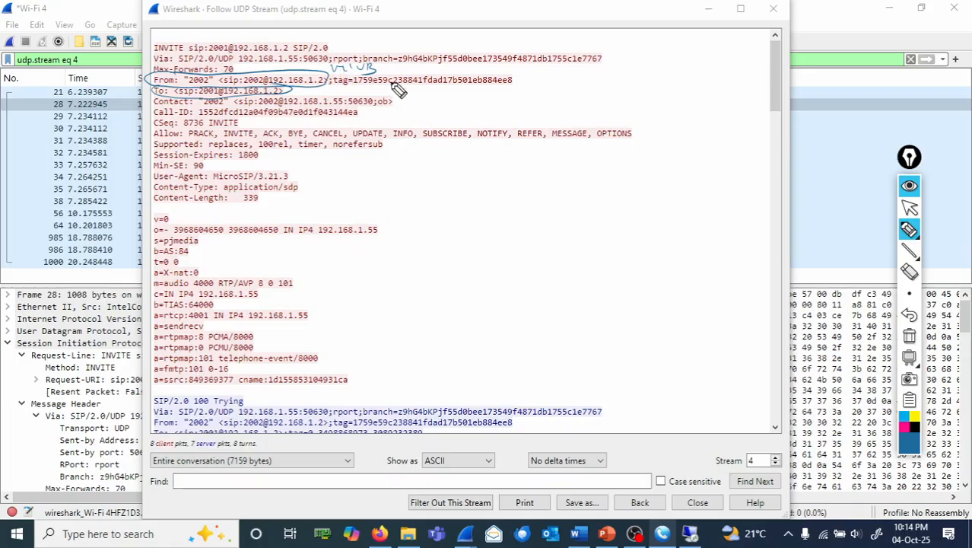
left_click_drag(400, 94, 440, 94)
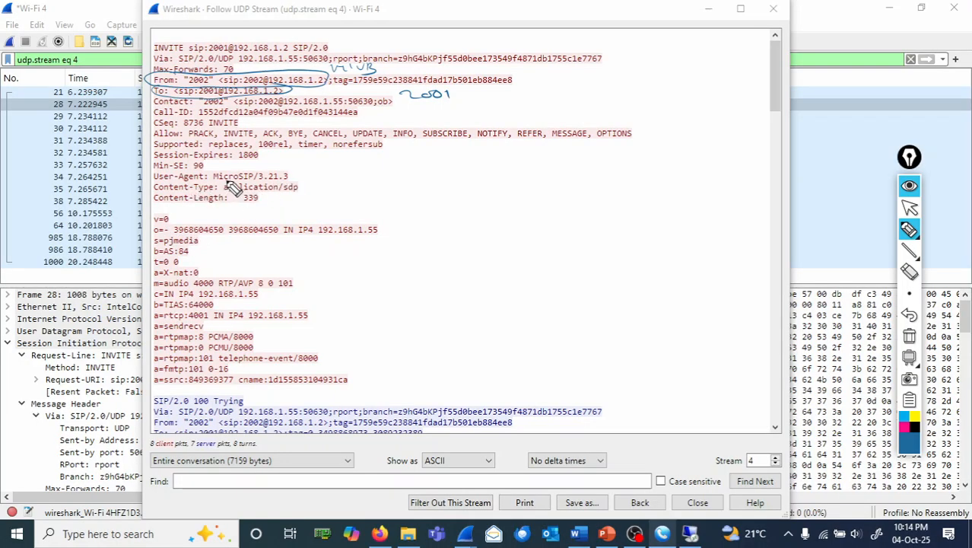
Circle the application/sdp content type with the note "INVITE/SDP", and the o= field with the note "originating 192.168.1.55 MICROSIP IP".
mouse_move(232, 188)
left_mouse_down()
mouse_move(266, 196)
mouse_move(308, 187)
mouse_move(223, 188)
left_mouse_up()
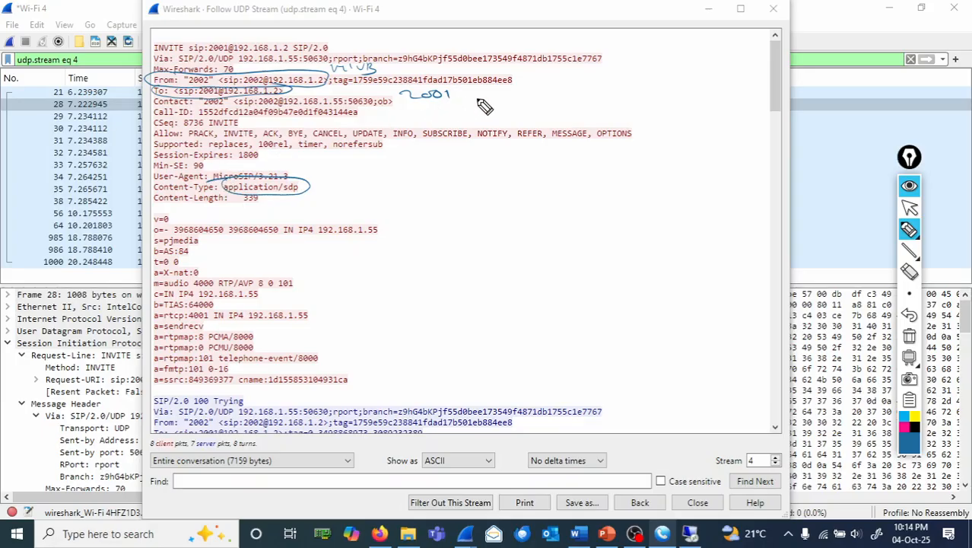
mouse_move(534, 98)
left_mouse_down()
mouse_move(532, 113)
mouse_move(613, 97)
mouse_move(634, 80)
mouse_move(636, 110)
mouse_move(652, 99)
left_mouse_up()
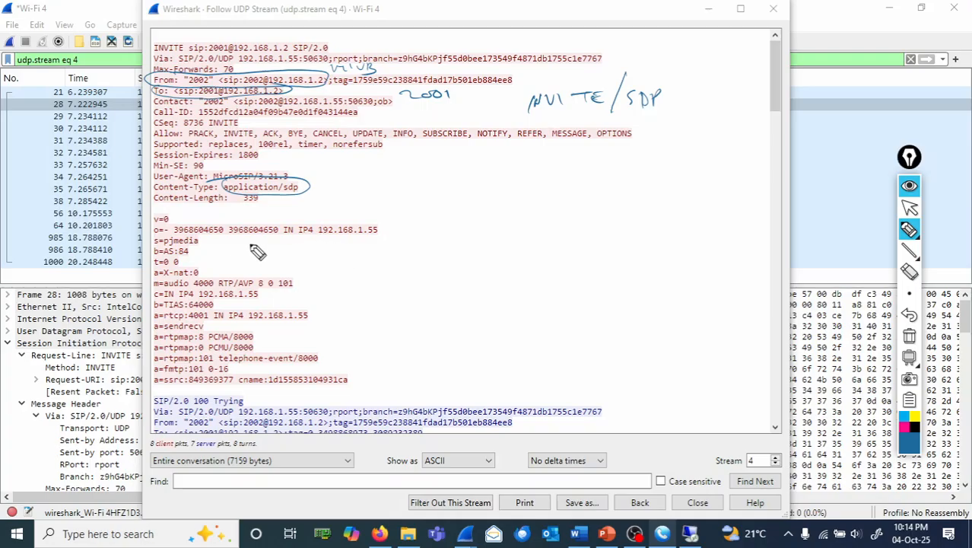
left_click_drag(169, 227, 171, 228)
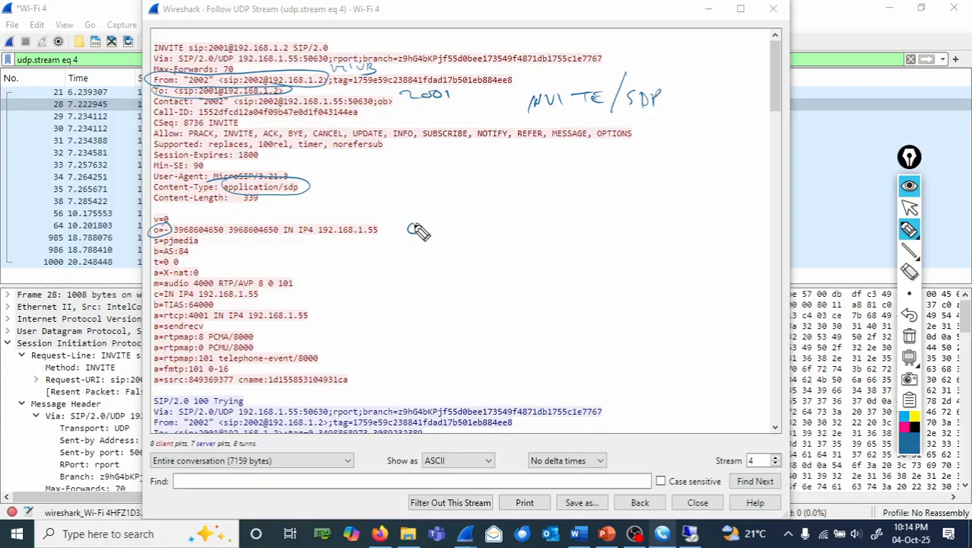
mouse_move(445, 233)
left_mouse_down()
mouse_move(460, 249)
mouse_move(473, 234)
mouse_move(582, 221)
mouse_move(650, 232)
mouse_move(617, 236)
left_mouse_up()
left_click(511, 207)
left_click(432, 199)
left_click_drag(684, 214, 700, 228)
left_click_drag(576, 239, 591, 245)
left_click_drag(623, 249, 718, 249)
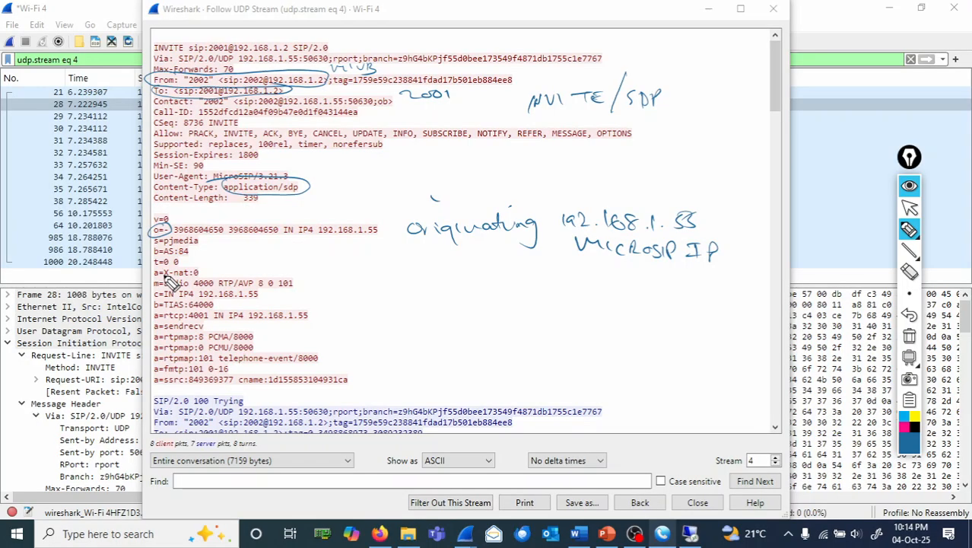
Circle m=audio and 4000 in the SDP media line with the note "RTP port 4000", and mark the c= connection line below.
mouse_move(168, 277)
left_mouse_down()
mouse_move(177, 289)
mouse_move(186, 276)
left_mouse_up()
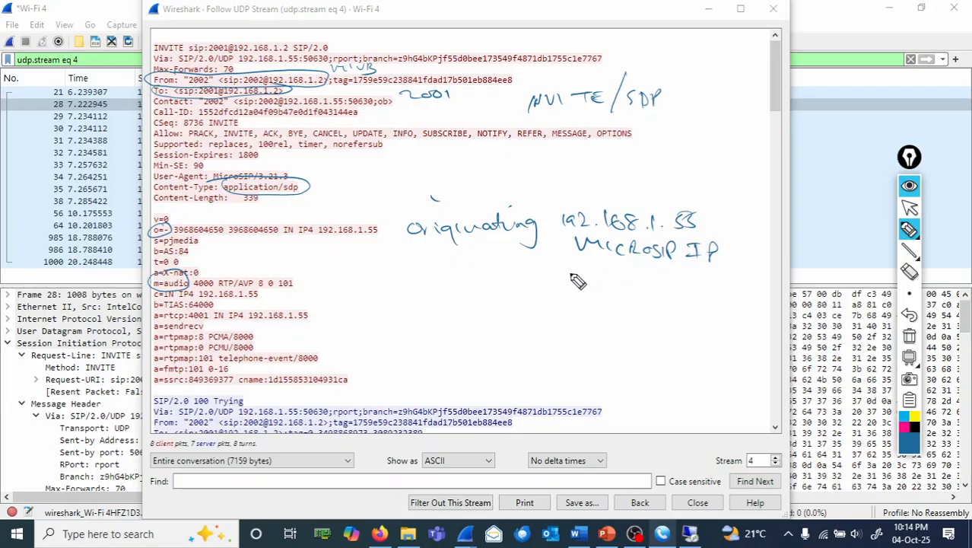
mouse_move(570, 275)
left_mouse_down()
mouse_move(595, 292)
mouse_move(655, 281)
left_mouse_up()
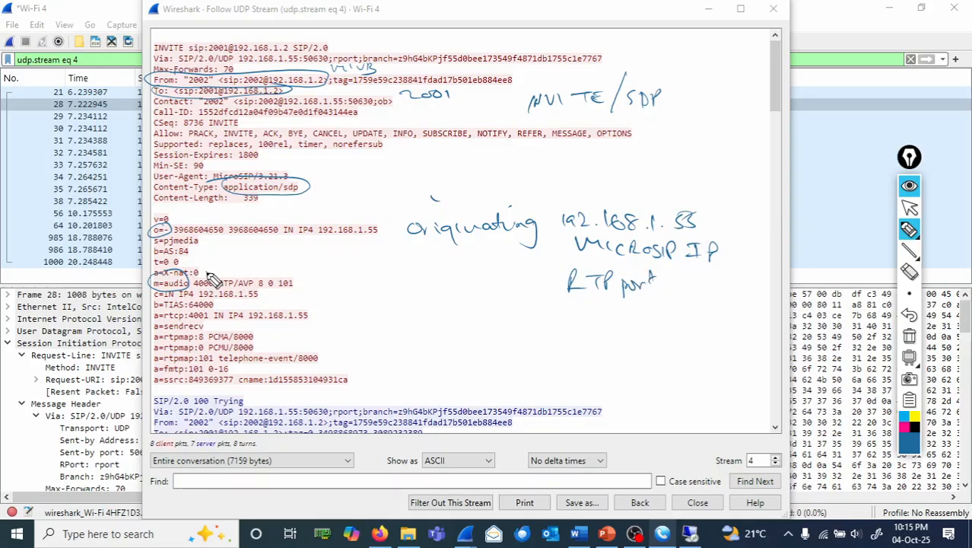
mouse_move(207, 270)
left_mouse_down()
mouse_move(213, 297)
mouse_move(218, 270)
mouse_move(196, 272)
left_mouse_up()
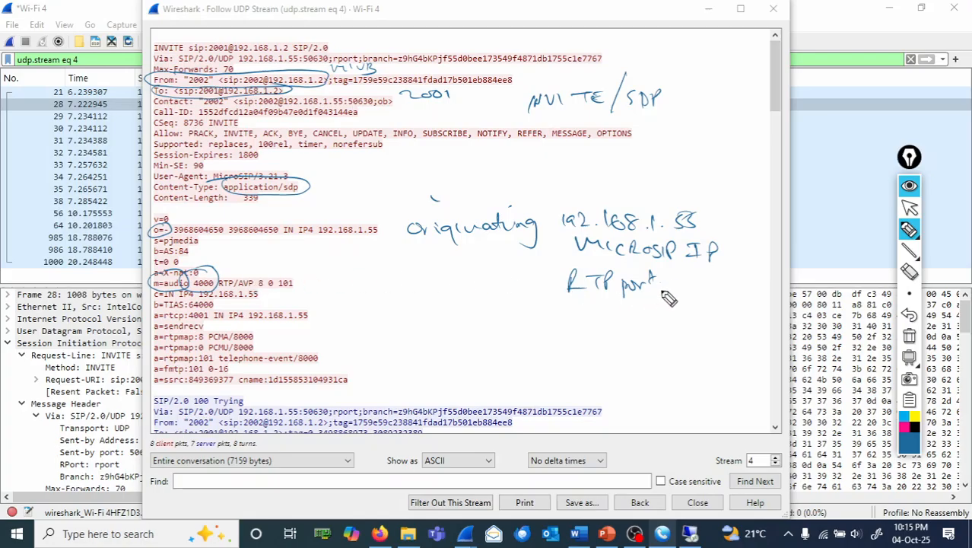
left_click_drag(709, 296, 718, 283)
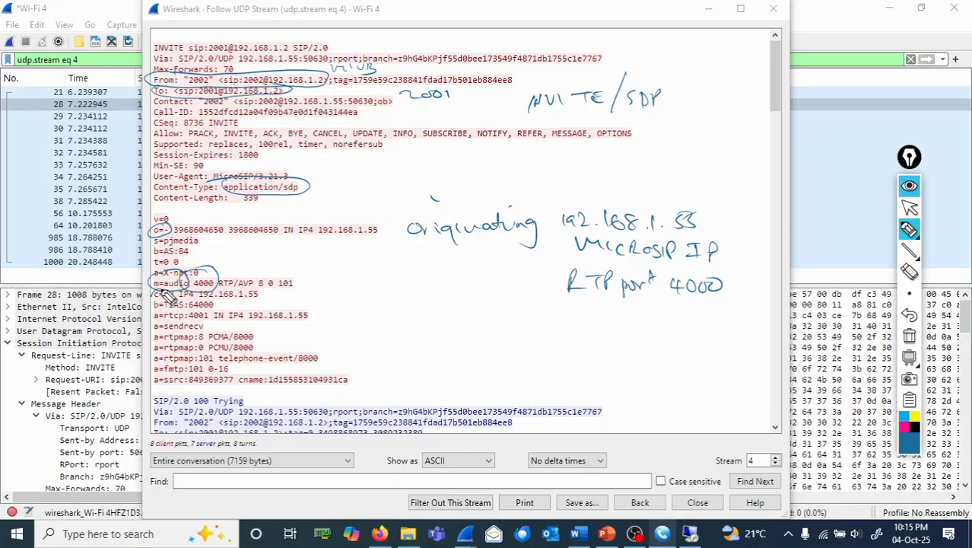
mouse_move(164, 291)
left_mouse_down()
mouse_move(194, 305)
mouse_move(266, 298)
mouse_move(167, 290)
left_mouse_up()
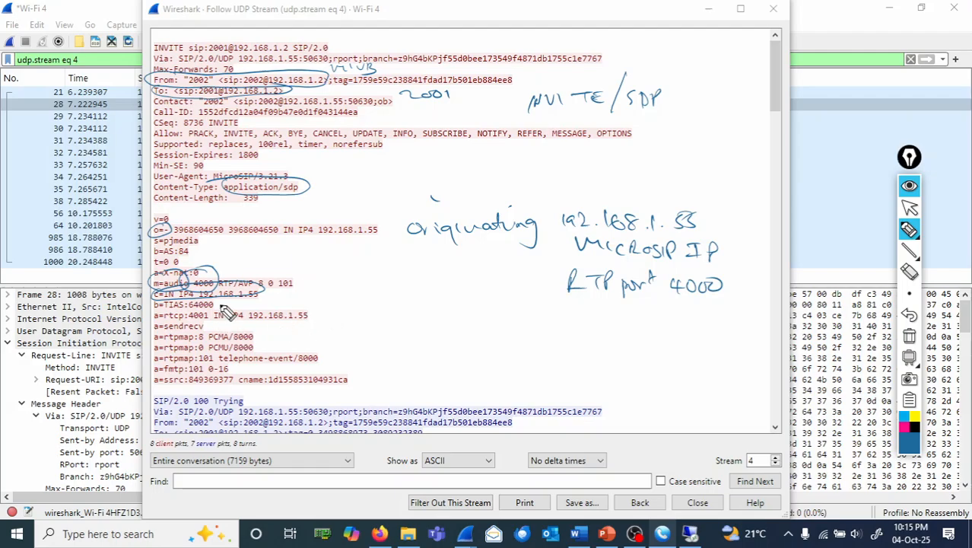
Circle the PCMA and PCMU codec lines with the notes "CODEC options" and "g711a", then clear all pen markings.
mouse_move(267, 322)
left_mouse_down()
mouse_move(360, 319)
mouse_move(376, 308)
left_mouse_up()
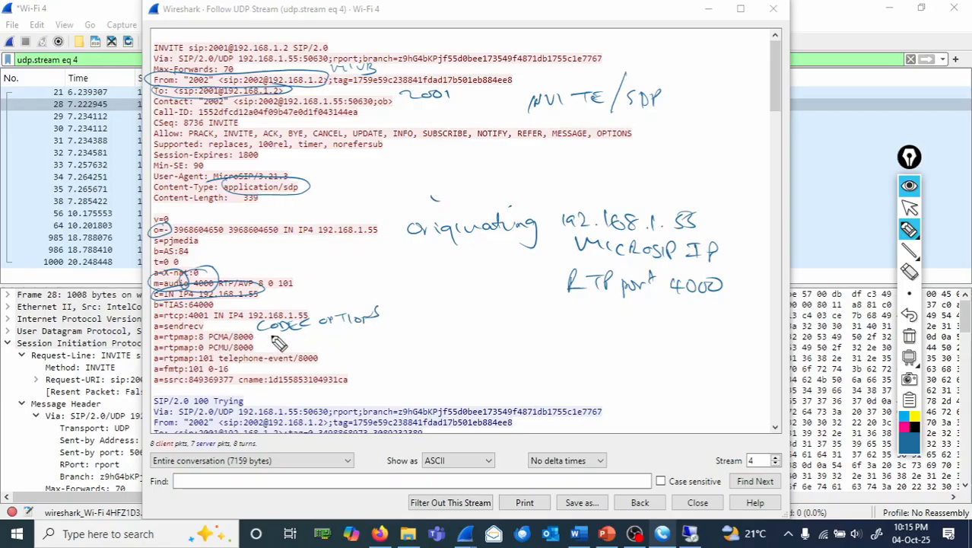
left_click_drag(266, 343, 320, 339)
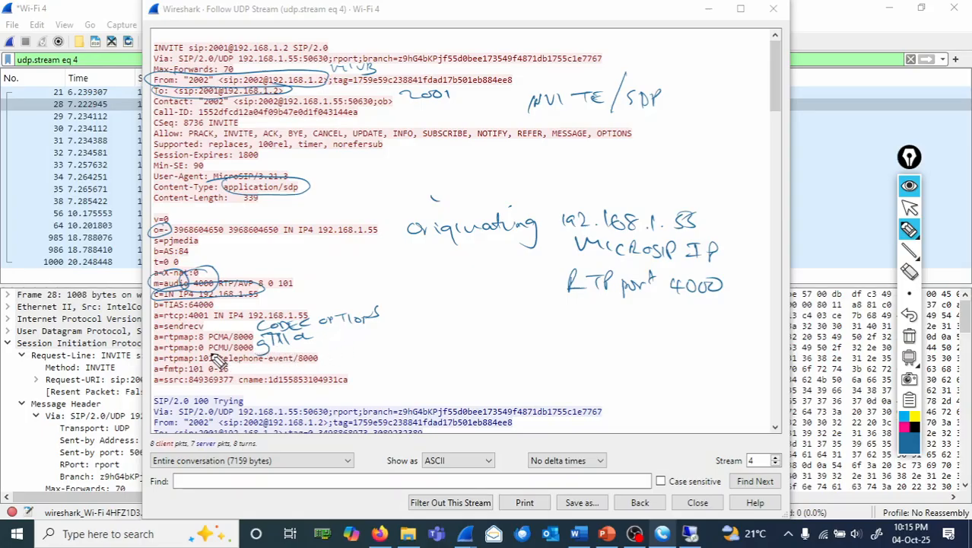
mouse_move(228, 333)
left_mouse_down()
mouse_move(196, 339)
mouse_move(243, 328)
mouse_move(217, 342)
left_mouse_up()
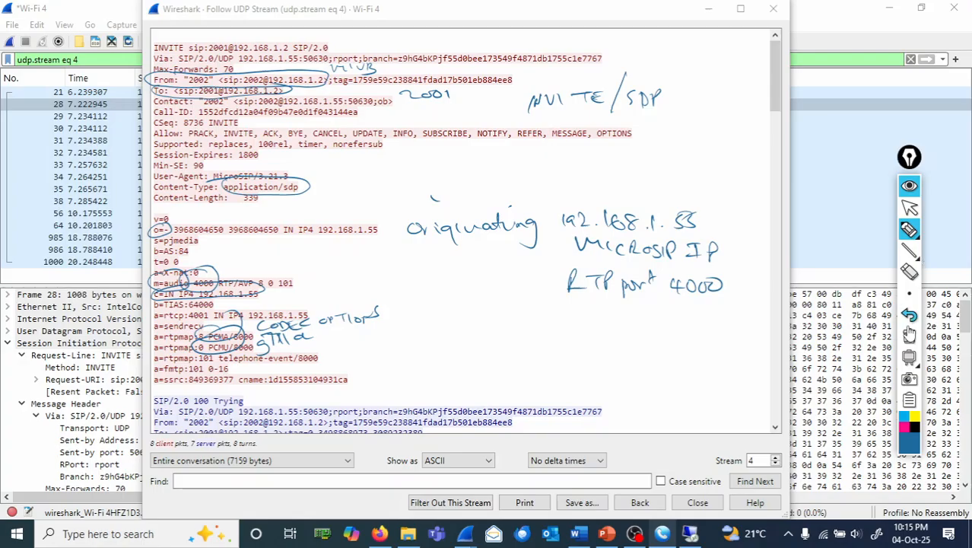
left_click(910, 336)
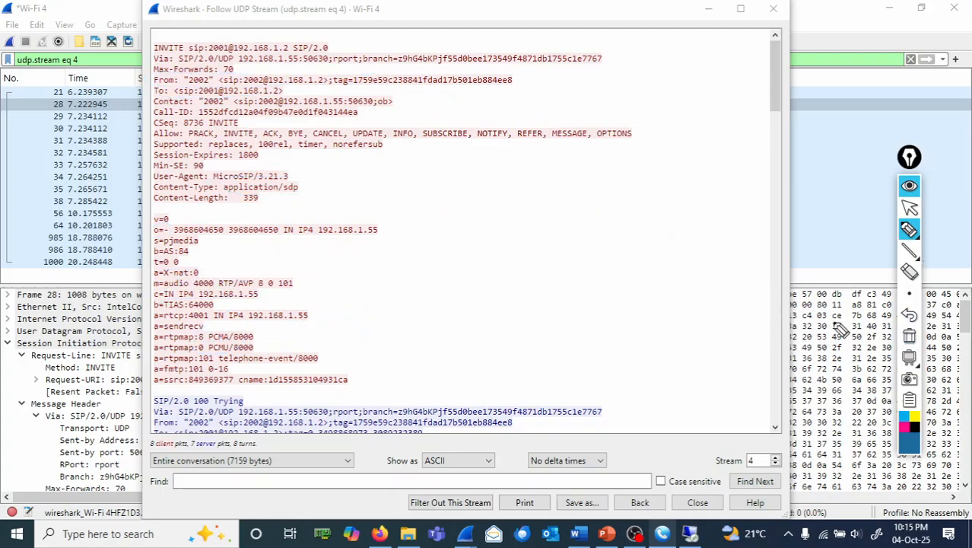
left_click(910, 208)
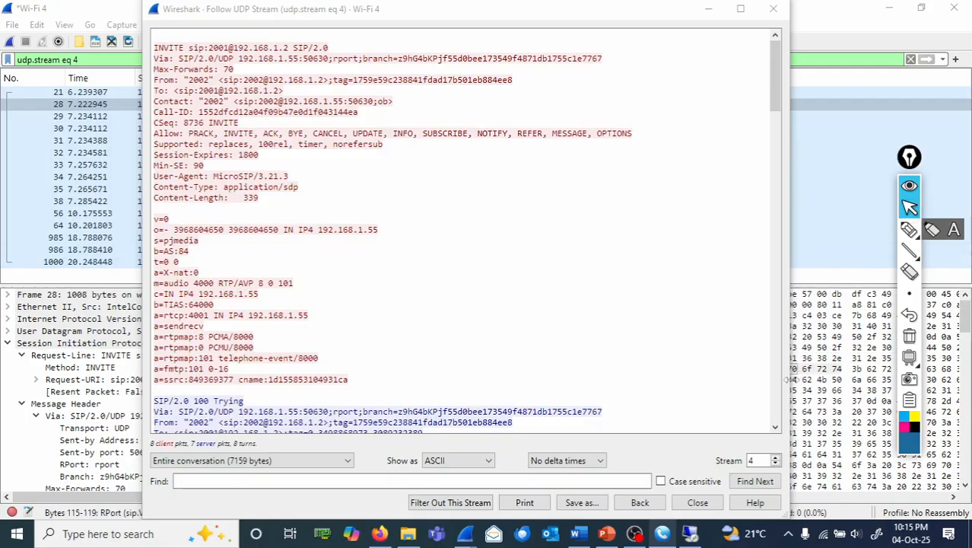
In the UDP stream, write a note with an arrow pointing to "MICROSIP", circle the SIP/2.0 100 Trying line, and clear the pen markings.
scroll(464, 228, "down", 5)
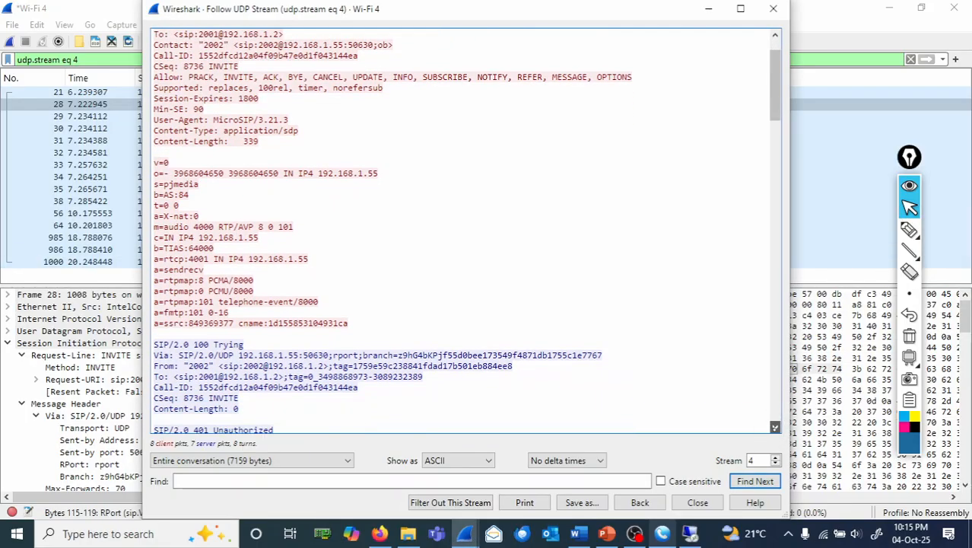
scroll(464, 228, "down", 4)
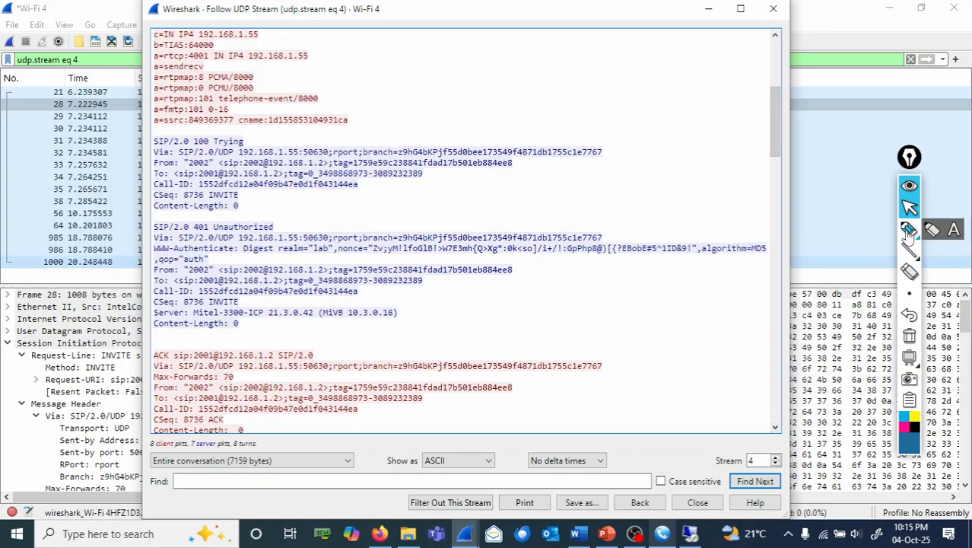
left_click(910, 231)
mouse_move(404, 127)
left_mouse_down()
mouse_move(452, 122)
mouse_move(499, 139)
mouse_move(529, 121)
mouse_move(633, 124)
left_mouse_up()
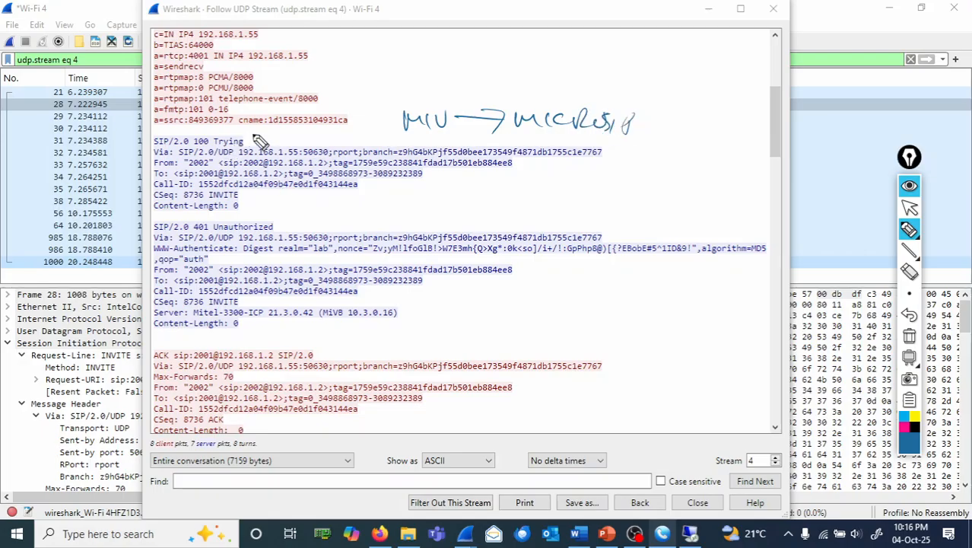
mouse_move(255, 131)
left_mouse_down()
mouse_move(179, 135)
mouse_move(156, 148)
mouse_move(262, 145)
mouse_move(268, 135)
left_mouse_up()
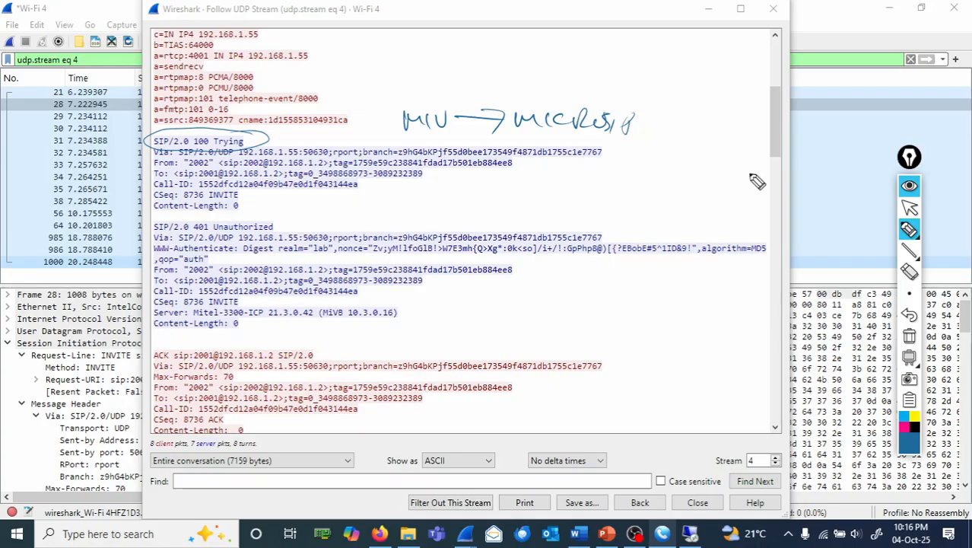
left_click_drag(719, 458, 706, 456)
left_click(910, 337)
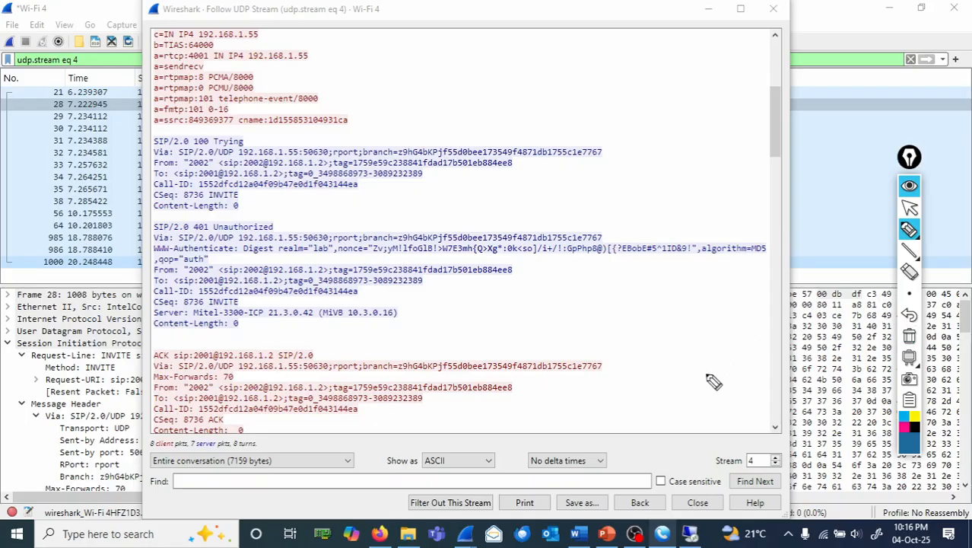
left_click(909, 207)
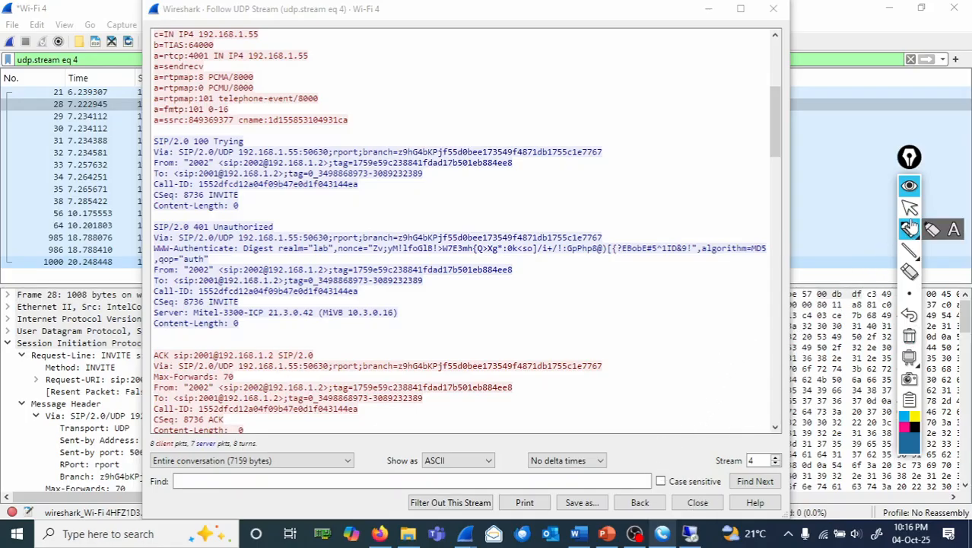
Close the UDP stream window, follow the SIP stream of the INVITE in packet 28, and return to the packet list.
left_click(697, 502)
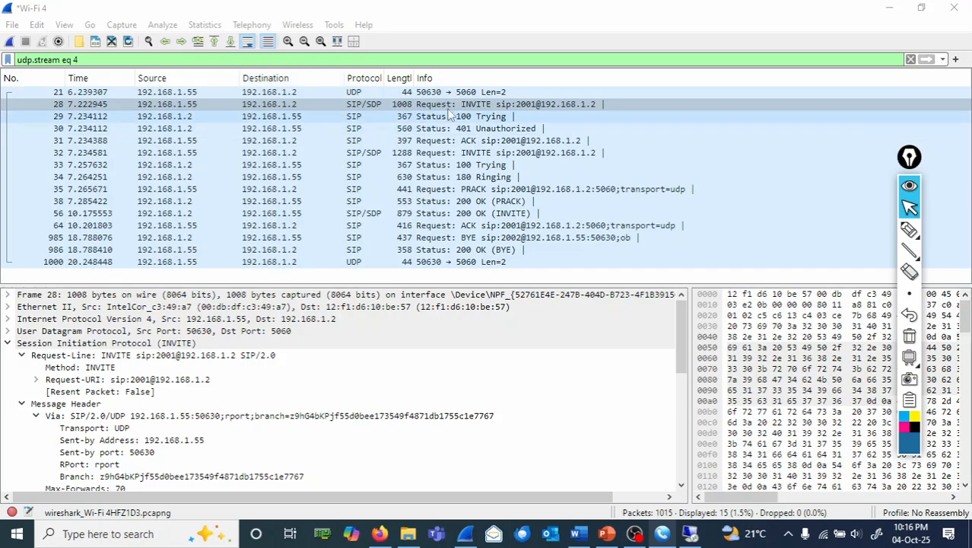
right_click(483, 105)
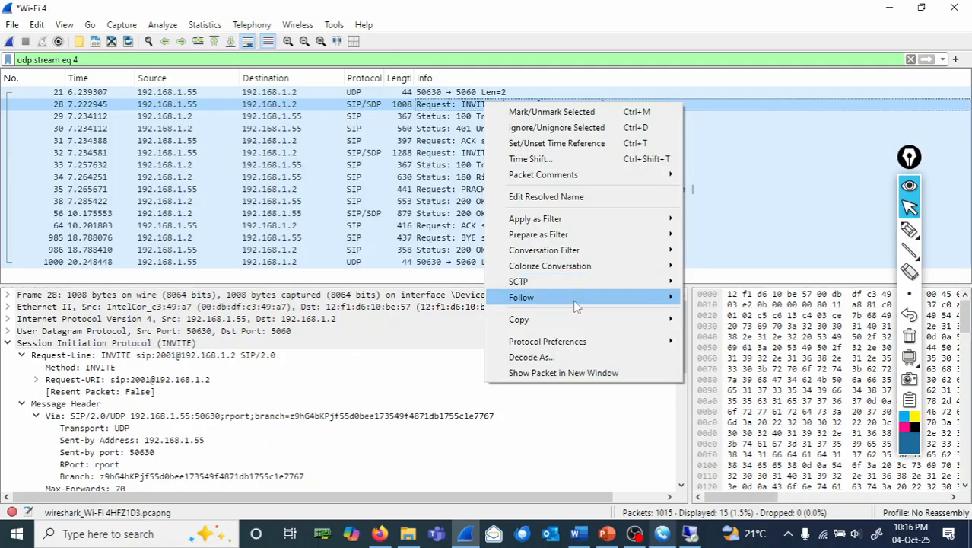
mouse_move(587, 306)
left_click(695, 297)
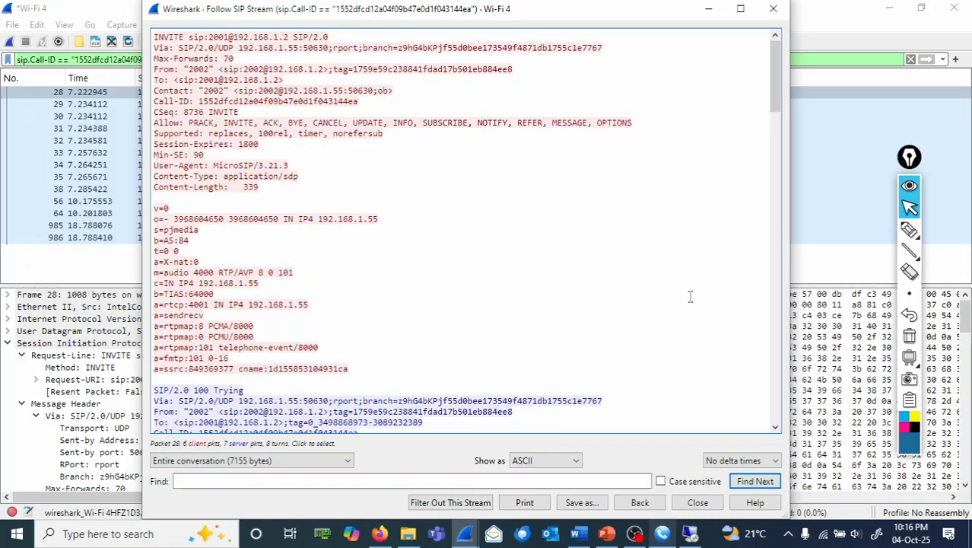
left_click(773, 10)
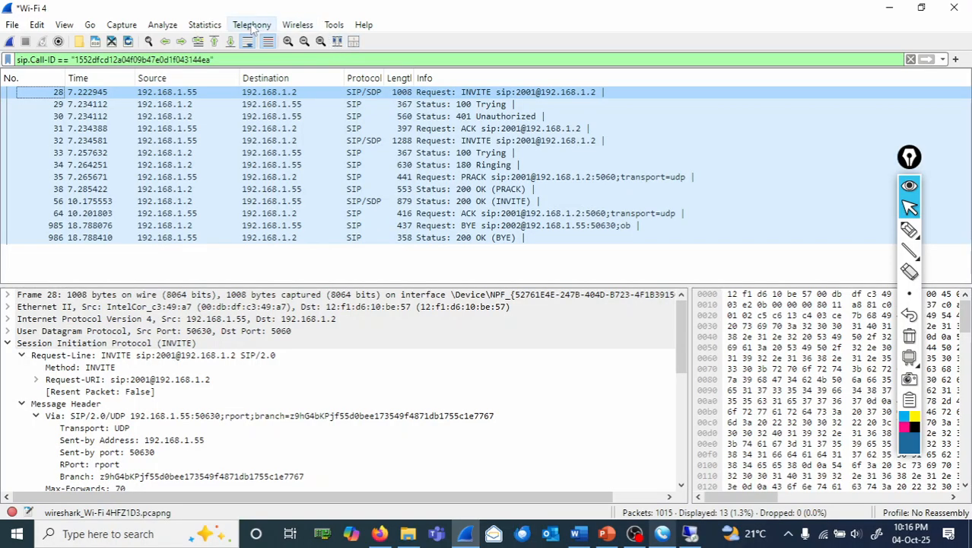
Open the list of VoIP calls and select the SIP call from 2002 to 2001.
left_click(251, 25)
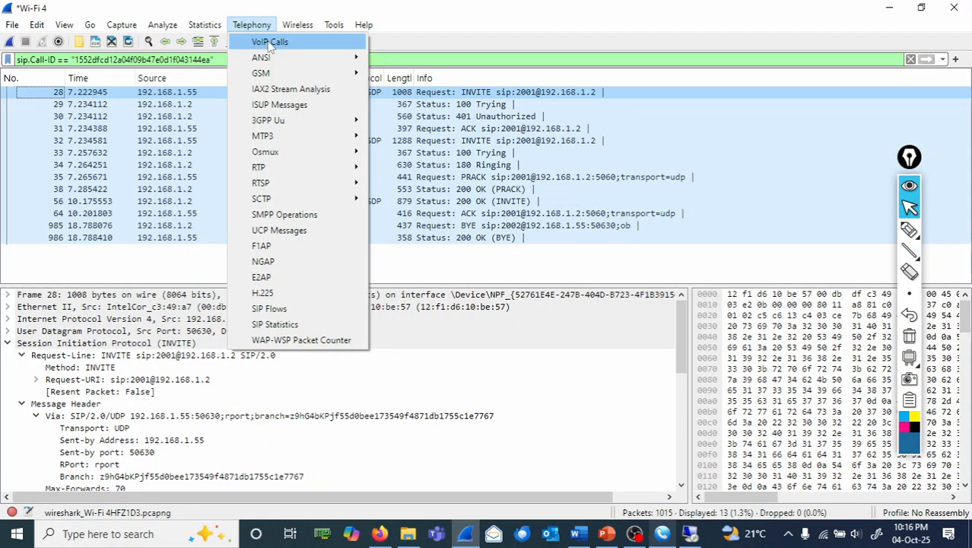
left_click(270, 44)
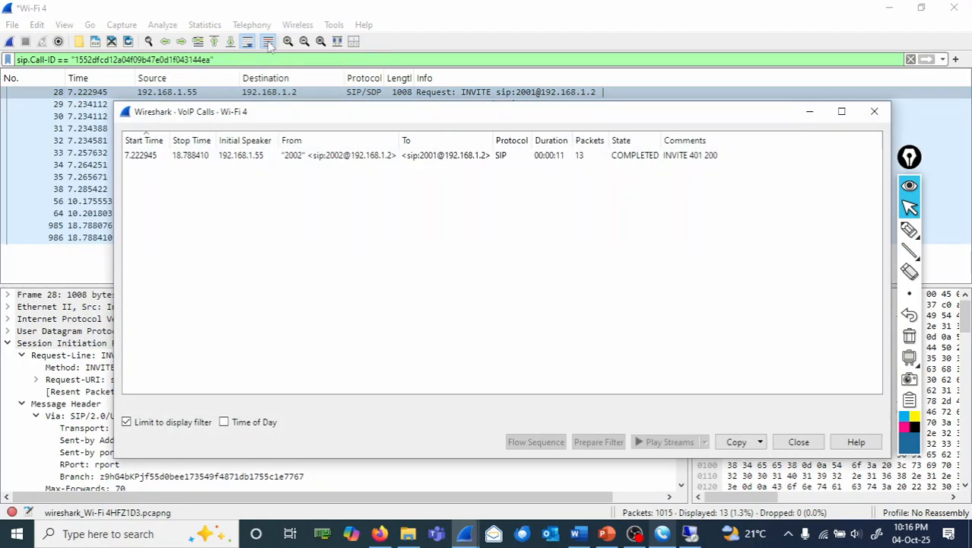
left_click(351, 162)
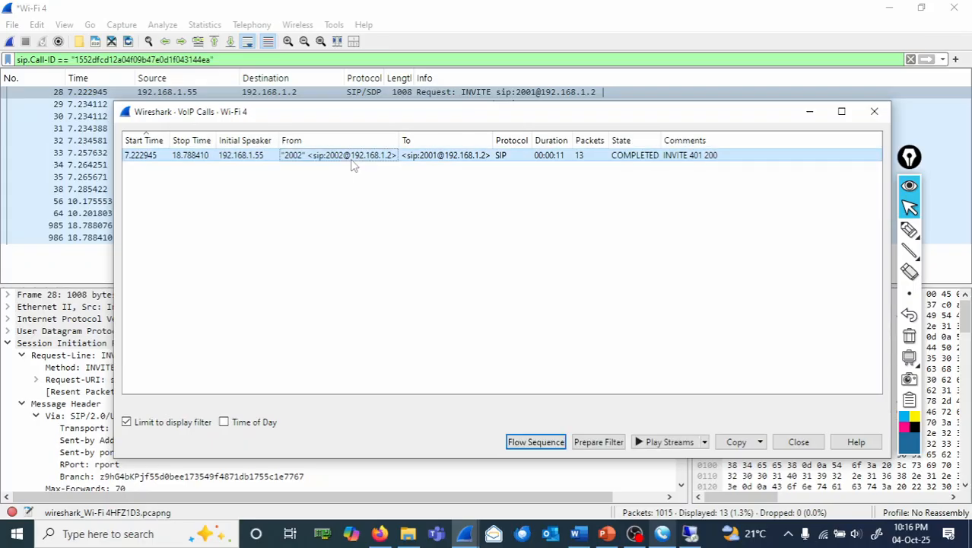
Circle the call's initial speaker, From, To and Comments values with the blue pen, and clear the markings.
left_click(910, 229)
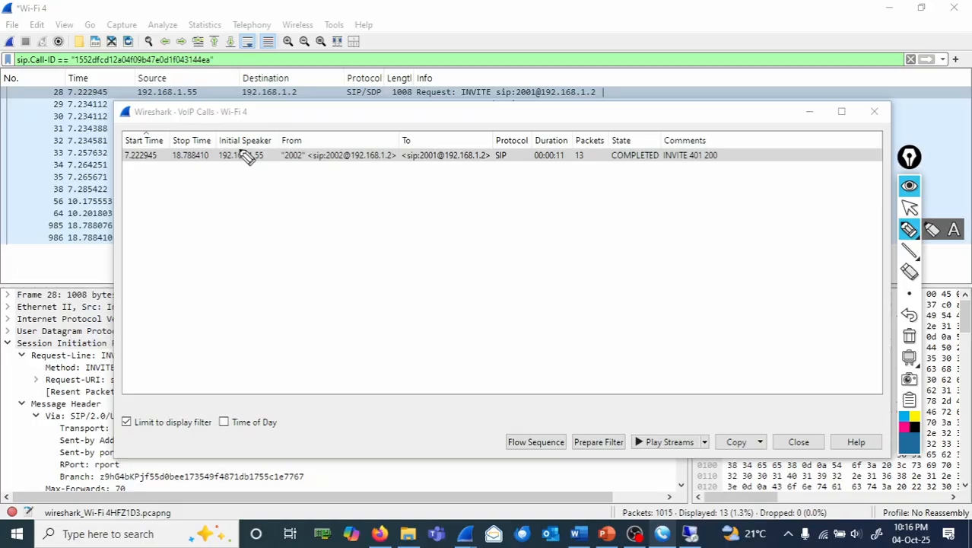
mouse_move(280, 160)
left_mouse_down()
mouse_move(249, 143)
mouse_move(224, 173)
mouse_move(267, 173)
mouse_move(238, 169)
left_mouse_up()
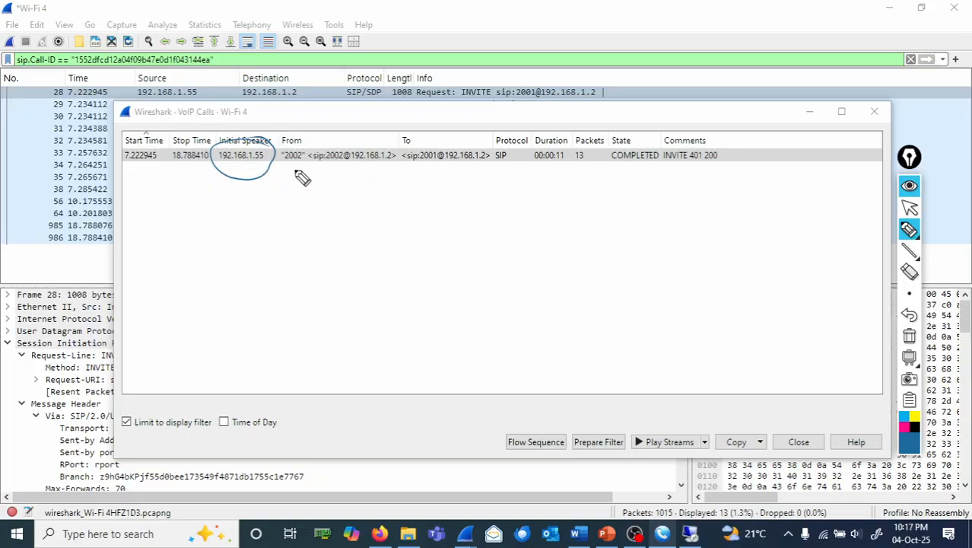
mouse_move(287, 166)
left_mouse_down()
mouse_move(391, 167)
mouse_move(371, 140)
mouse_move(282, 146)
mouse_move(273, 161)
left_mouse_up()
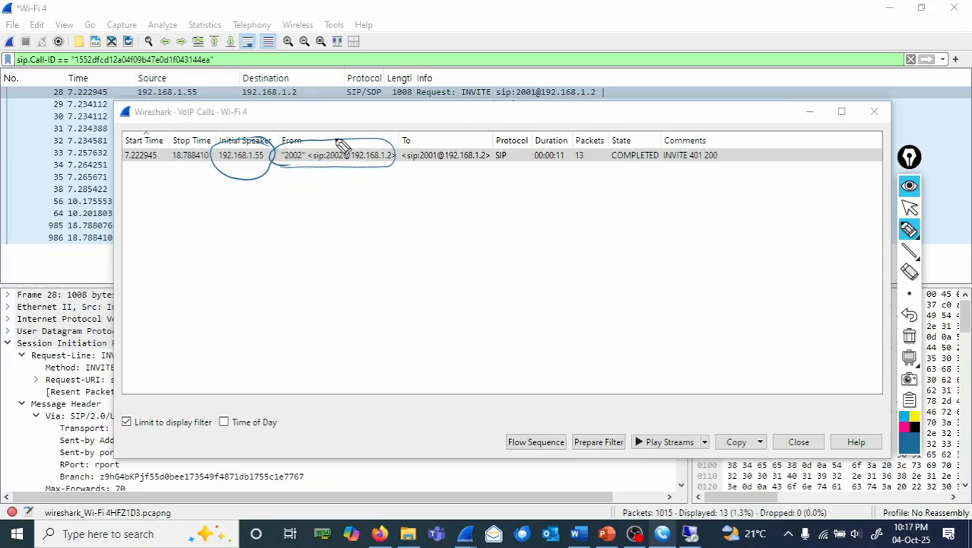
mouse_move(423, 161)
left_mouse_down()
mouse_move(423, 152)
mouse_move(403, 158)
mouse_move(498, 156)
mouse_move(421, 162)
left_mouse_up()
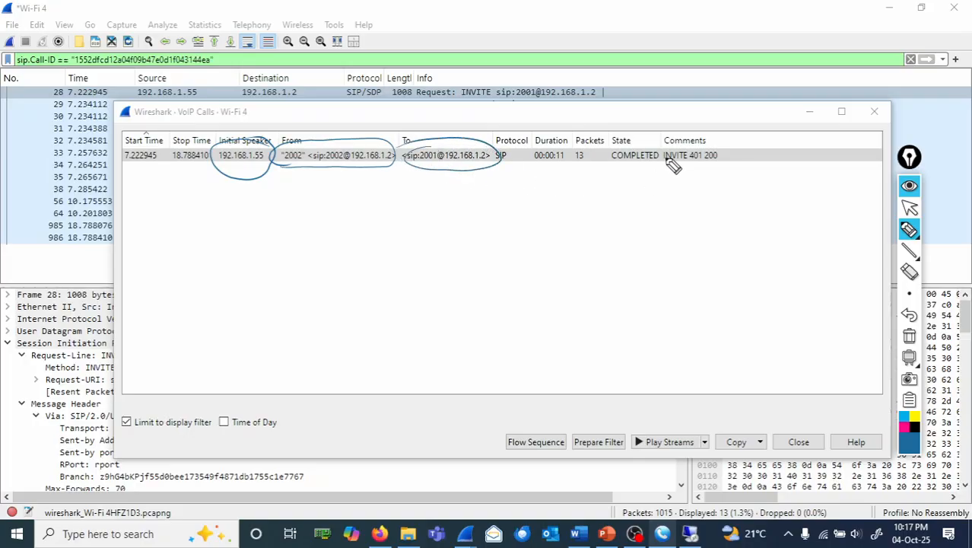
mouse_move(676, 142)
left_mouse_down()
mouse_move(667, 135)
mouse_move(704, 179)
left_mouse_up()
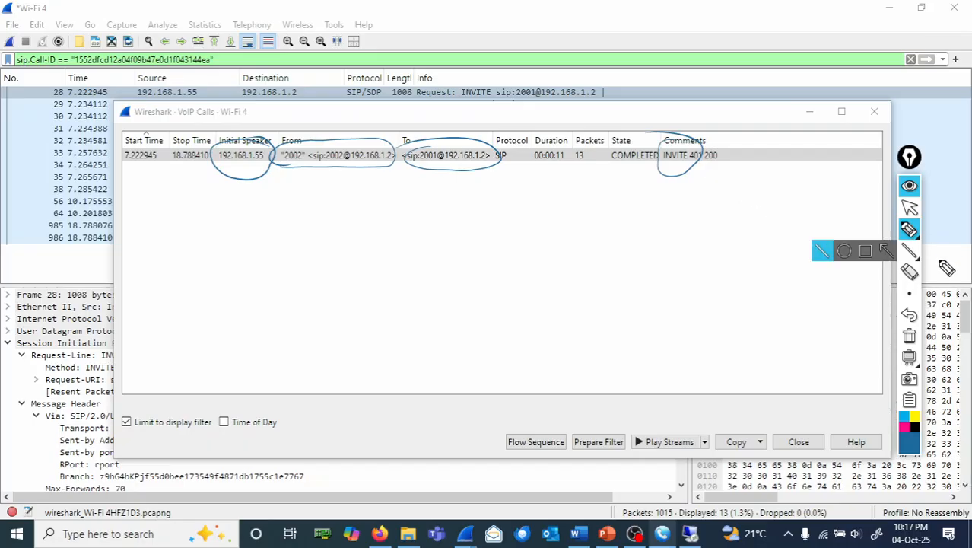
left_click(909, 337)
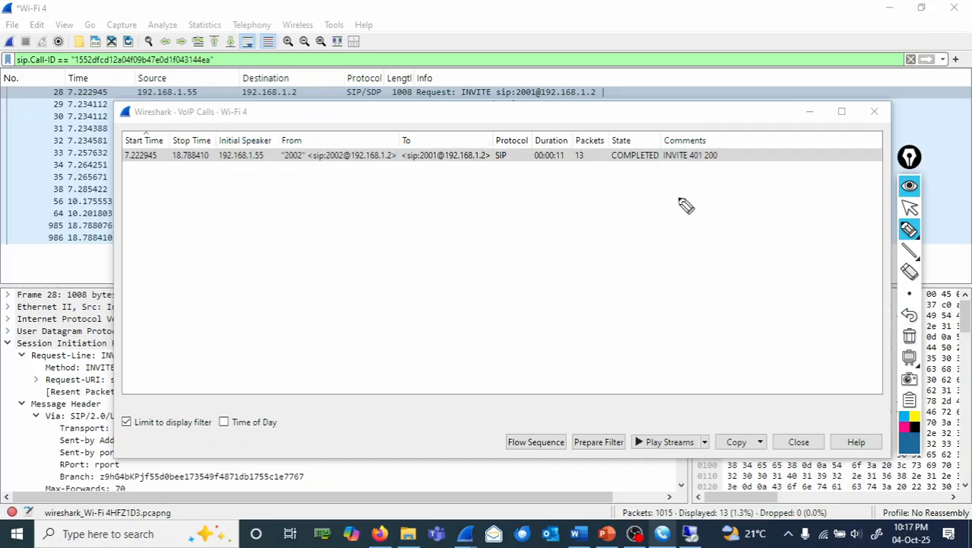
left_click(909, 207)
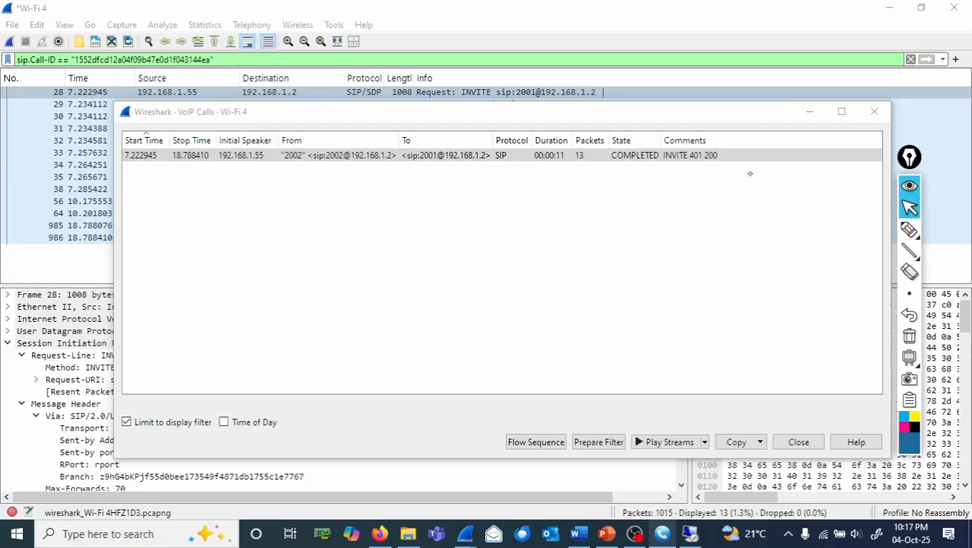
Show the call's flow sequence and handwrite "MICROSIP" beside 192.168.1.55 and "MIVB" beside 192.168.1.2.
left_click(598, 157)
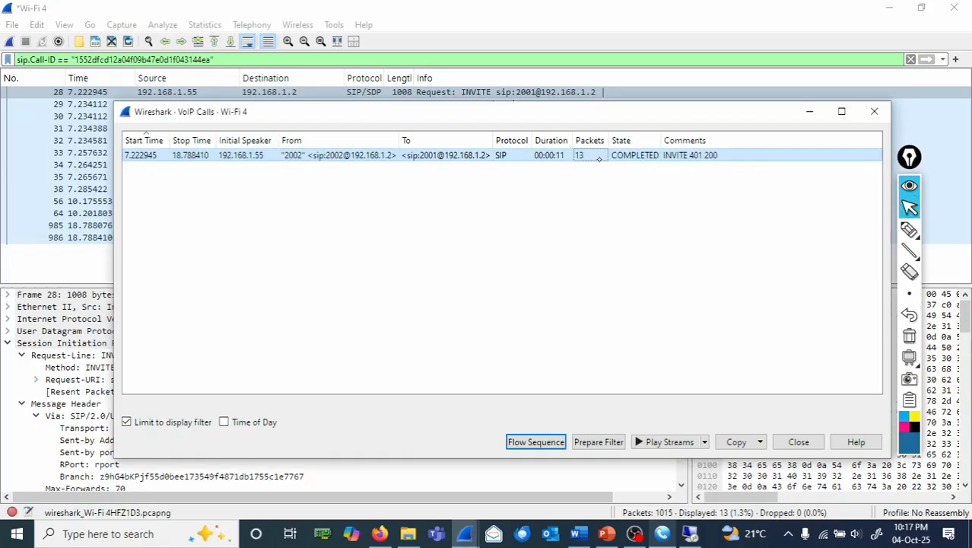
left_click(536, 442)
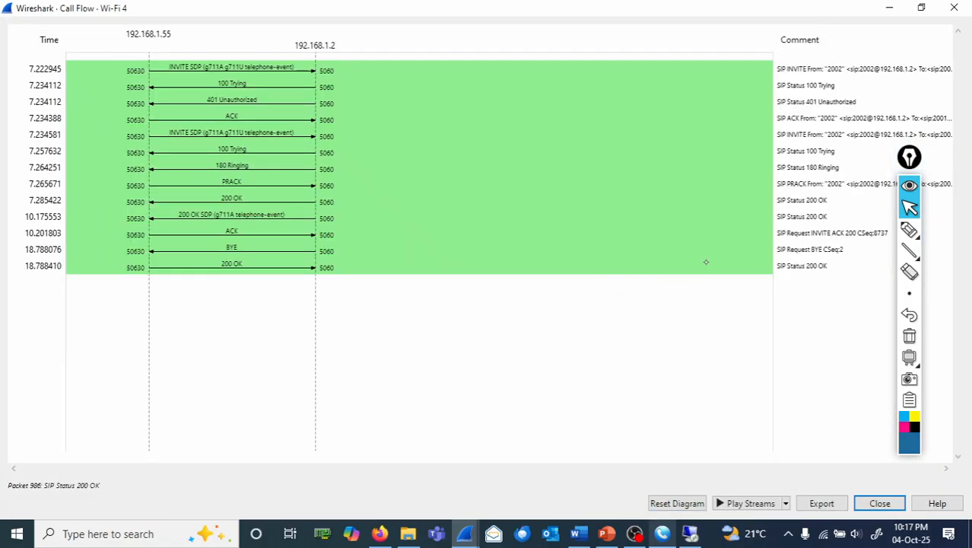
left_click(909, 231)
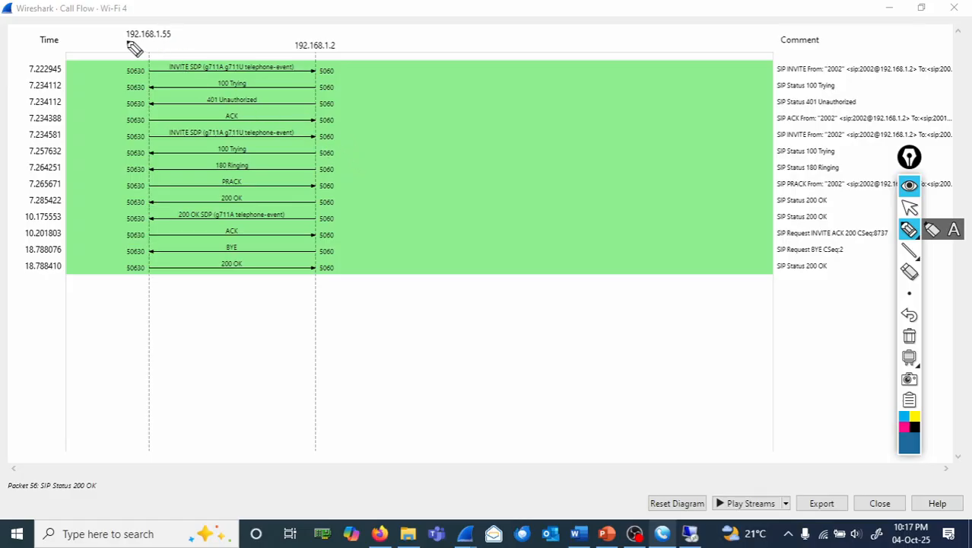
mouse_move(124, 51)
left_mouse_down()
mouse_move(193, 43)
mouse_move(206, 52)
mouse_move(210, 38)
left_mouse_up()
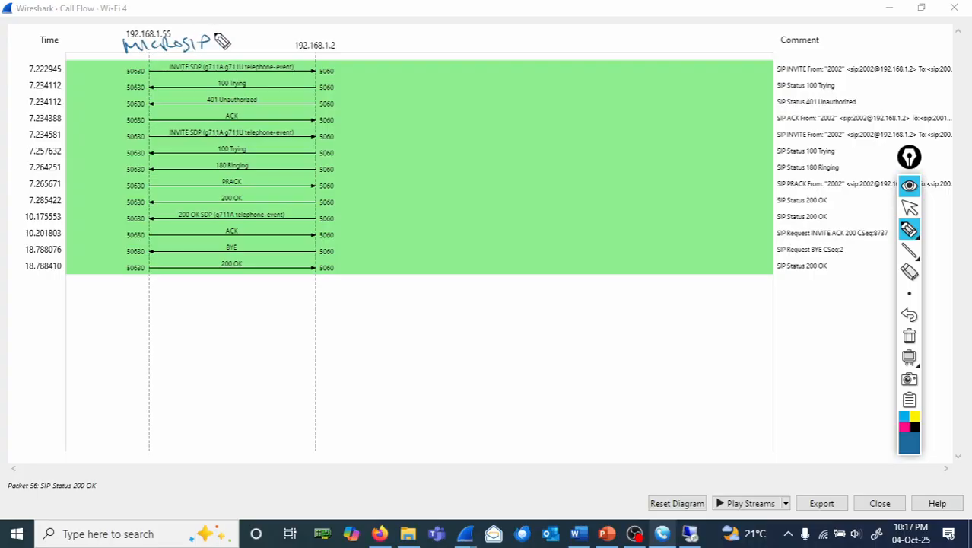
mouse_move(348, 53)
left_mouse_down()
mouse_move(397, 48)
mouse_move(385, 62)
left_mouse_up()
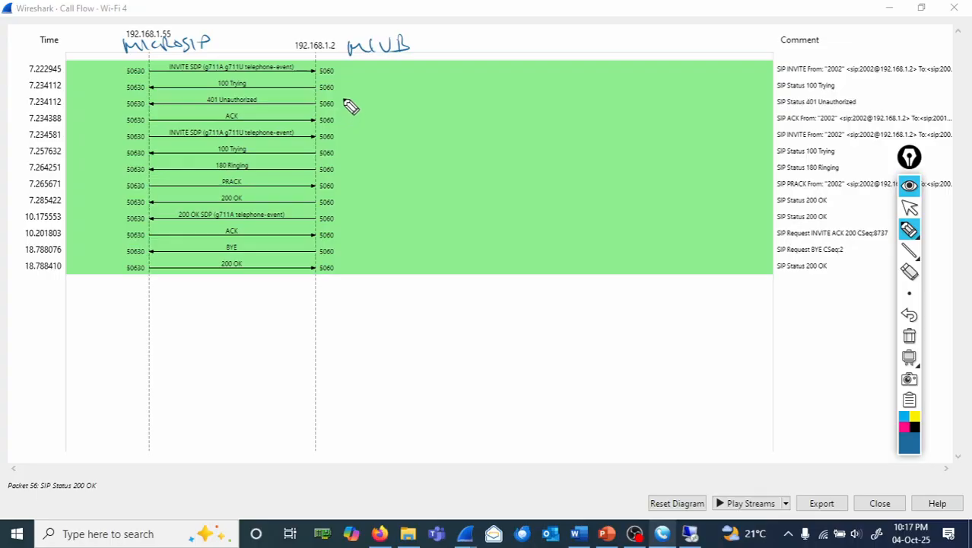
Circle 401 Unauthorized, draw a line labelled "RTP" between the last ACK and BYE, and clear the markings.
mouse_move(265, 95)
left_mouse_down()
mouse_move(215, 97)
mouse_move(236, 114)
mouse_move(267, 94)
left_mouse_up()
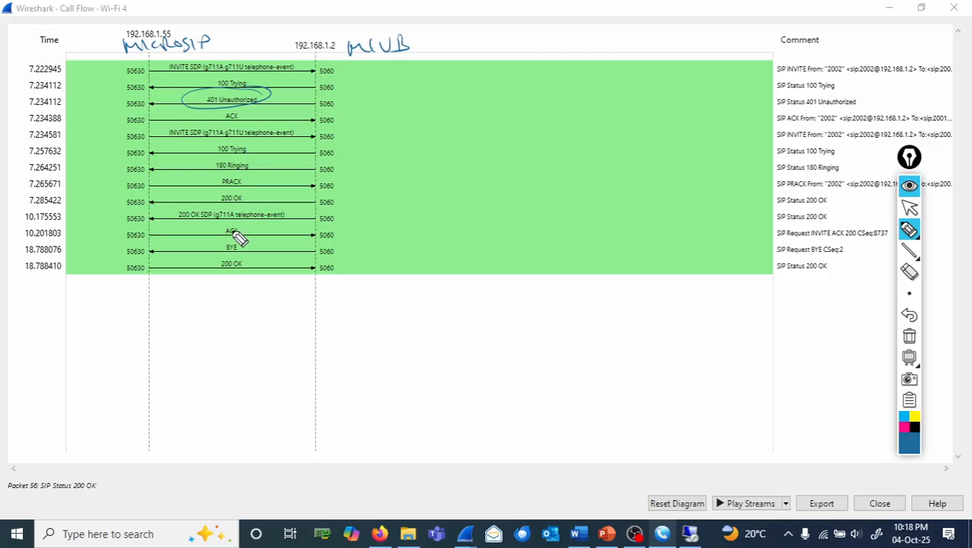
left_click_drag(111, 247, 251, 232)
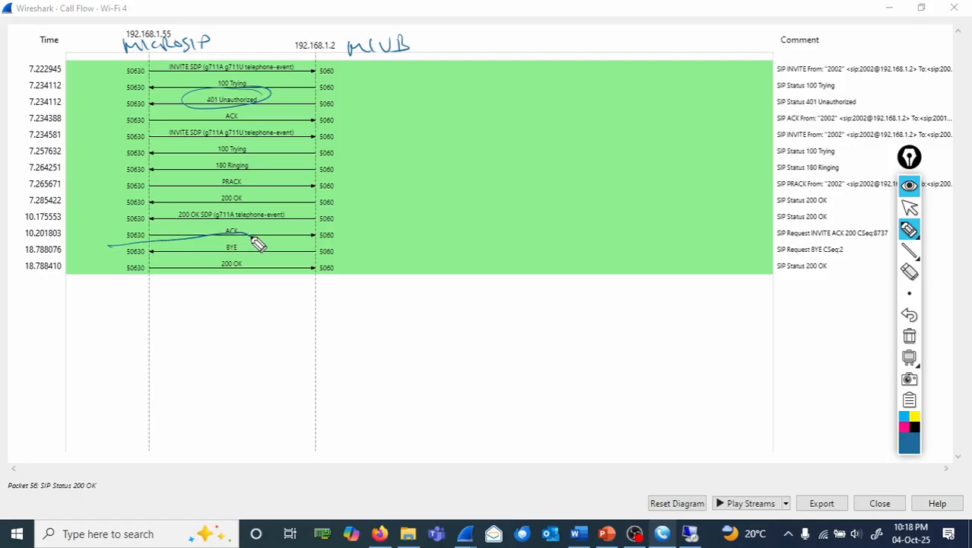
mouse_move(99, 248)
left_mouse_down()
mouse_move(404, 237)
mouse_move(109, 248)
left_mouse_up()
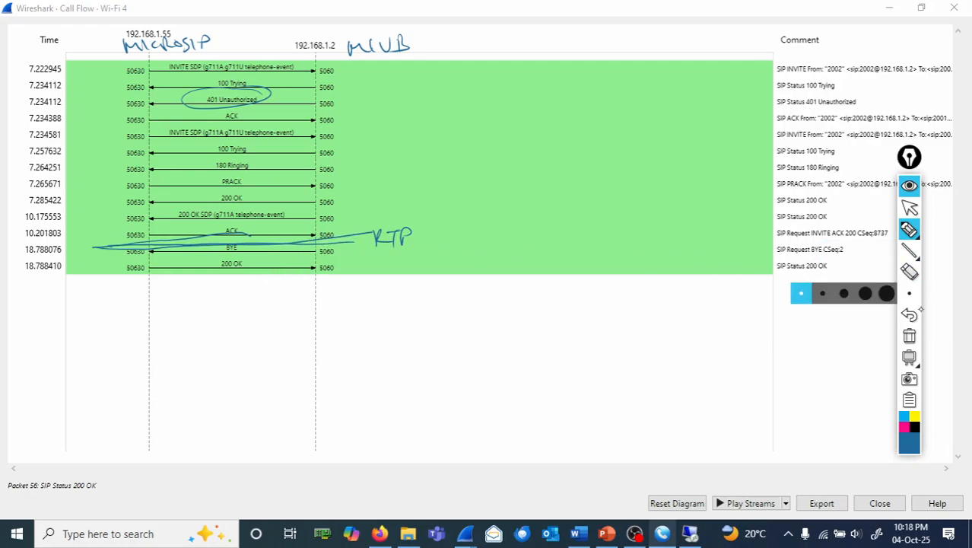
left_click(910, 339)
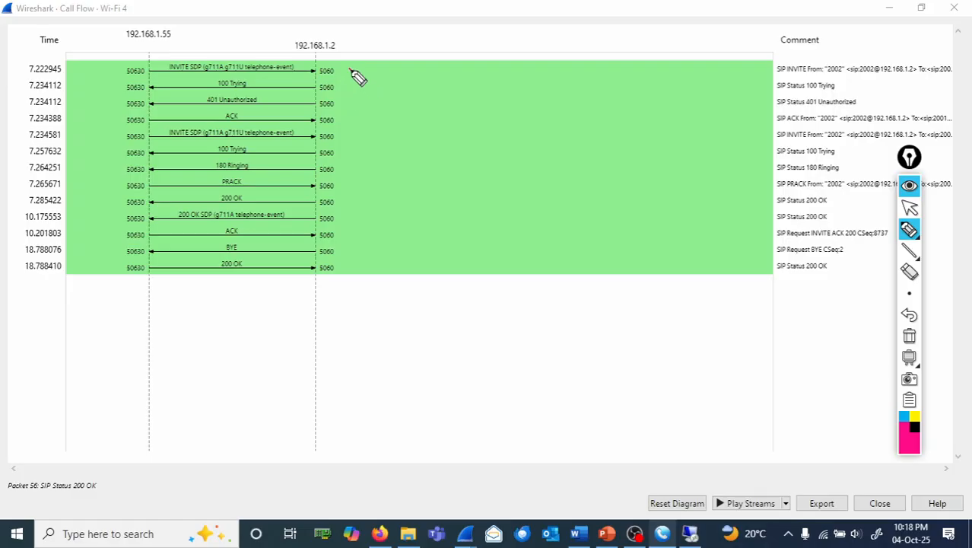
With a pink pen, mark beside the first INVITE and circle the 401 Unauthorized message, then clear the markings.
left_click_drag(350, 68, 364, 68)
mouse_move(321, 99)
left_mouse_down()
mouse_move(207, 93)
mouse_move(158, 109)
mouse_move(258, 117)
mouse_move(331, 109)
mouse_move(332, 98)
left_mouse_up()
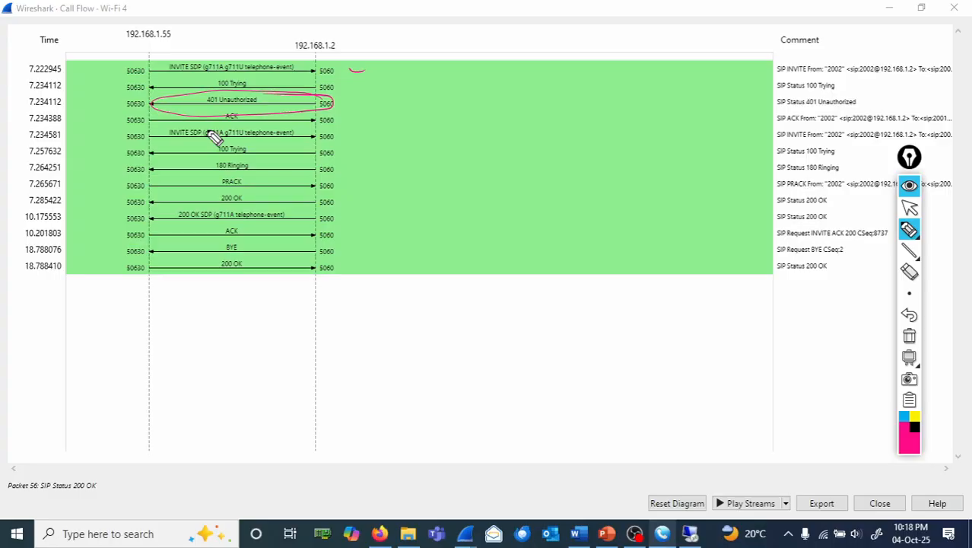
left_click(911, 338)
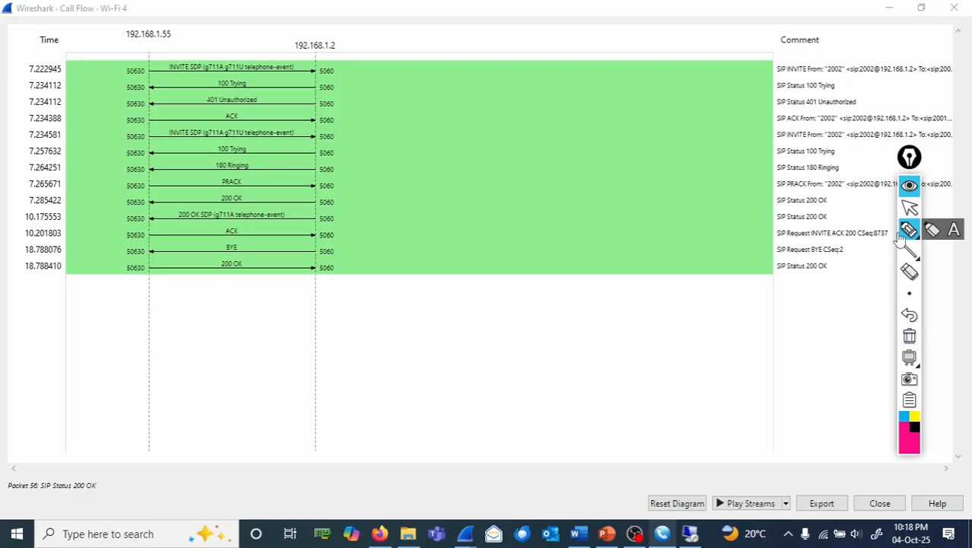
left_click(909, 207)
Select the 401 Unauthorized message in the call flow and show its packet details in the main capture window.
left_click(552, 230)
left_click(383, 153)
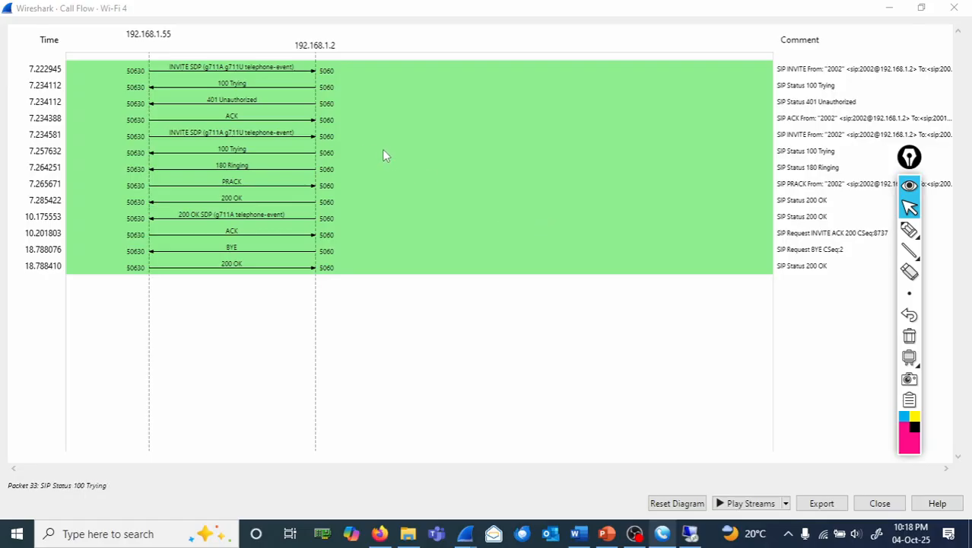
left_click(219, 107)
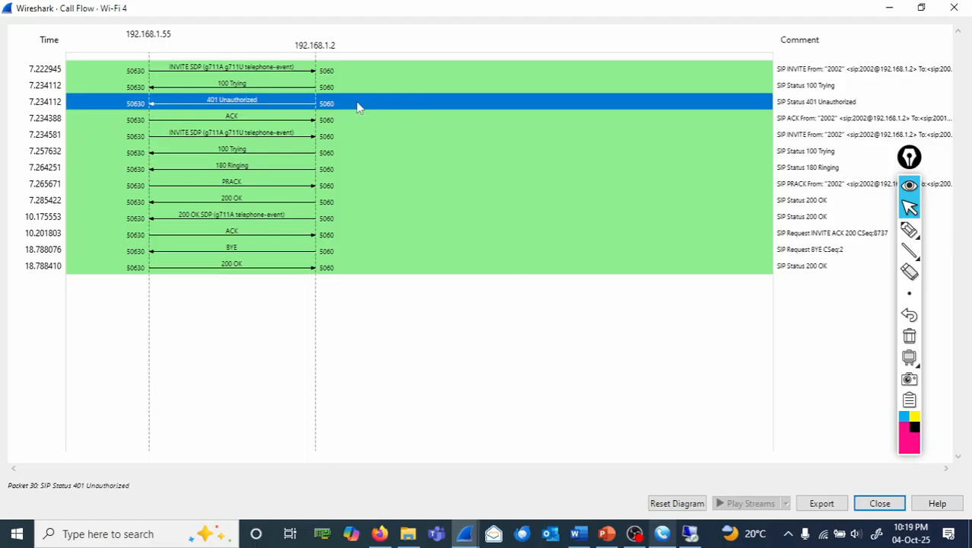
left_click(464, 536)
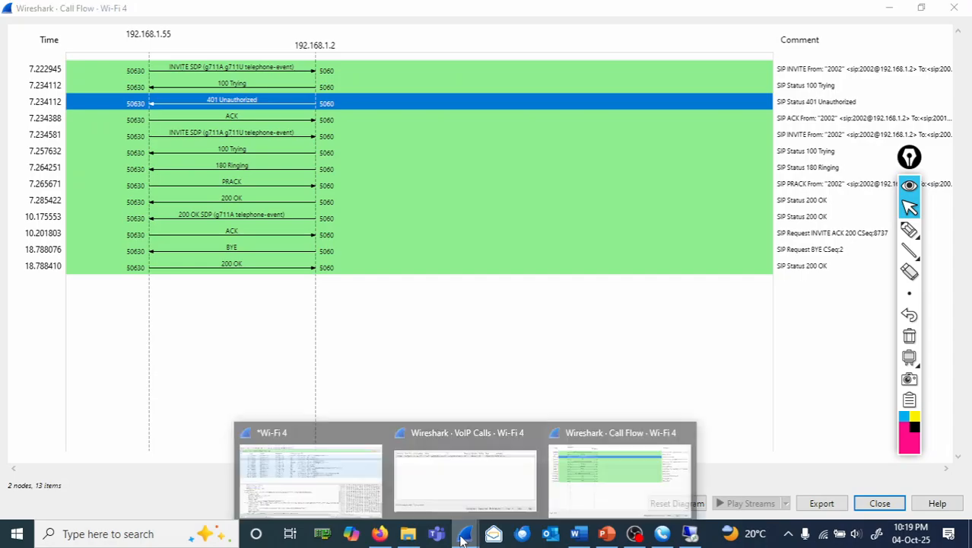
left_click(310, 472)
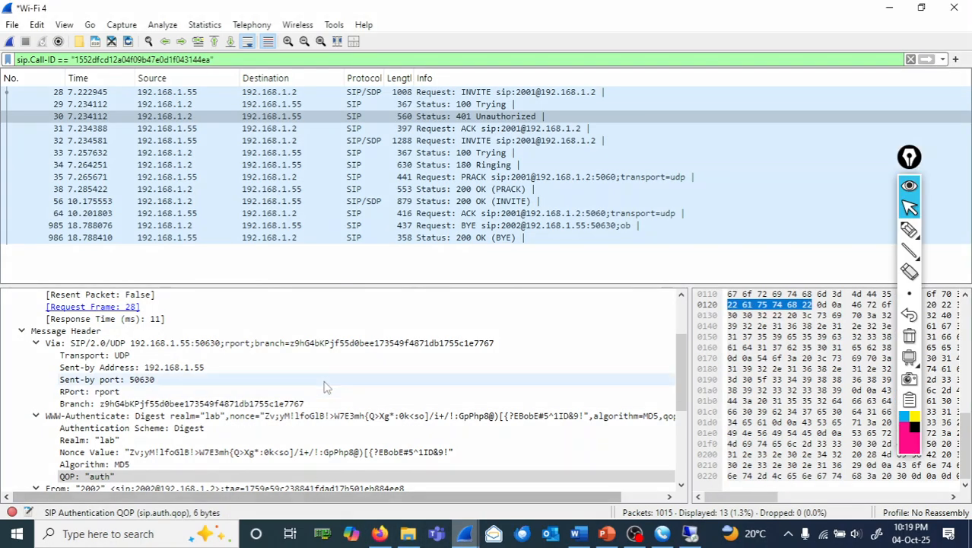
Follow the UDP stream of the 401 Unauthorized packet.
left_click(457, 118)
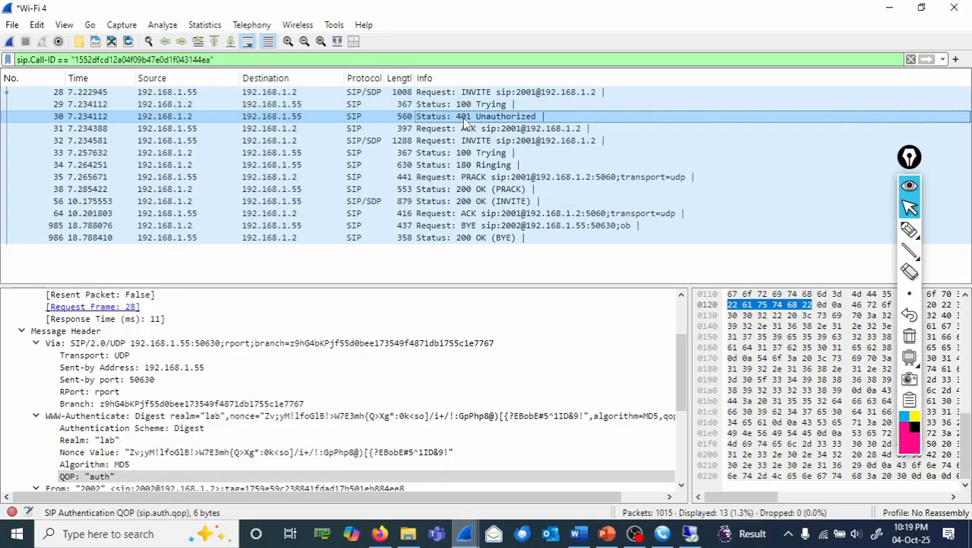
right_click(465, 122)
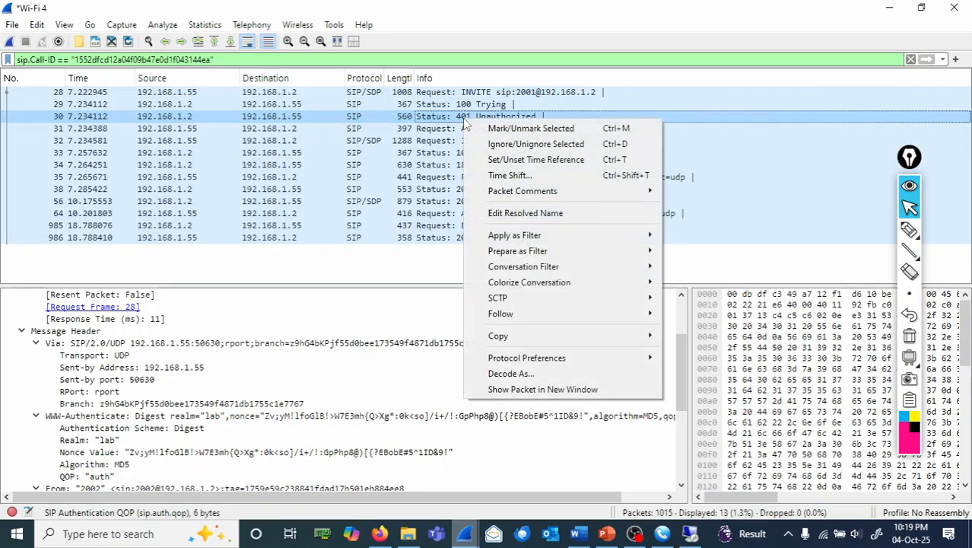
mouse_move(596, 318)
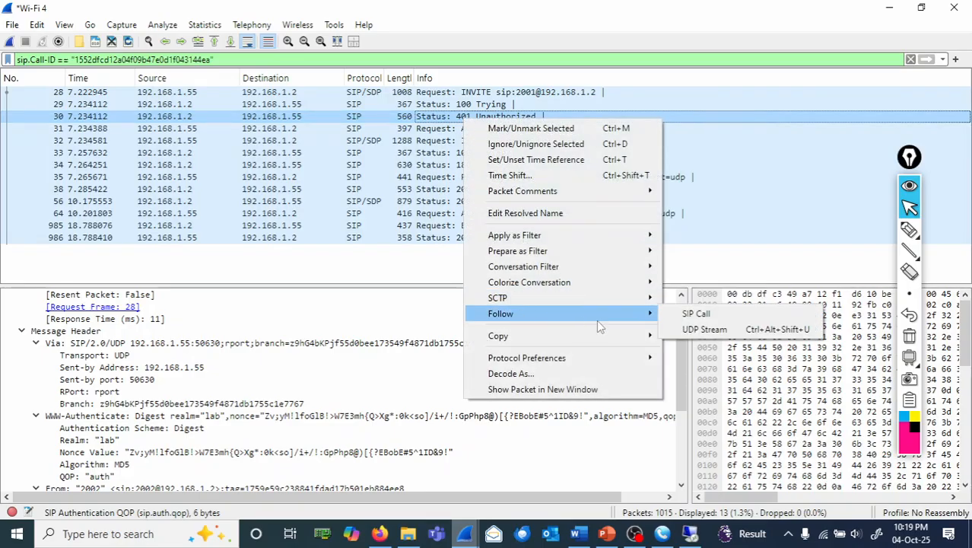
left_click(688, 331)
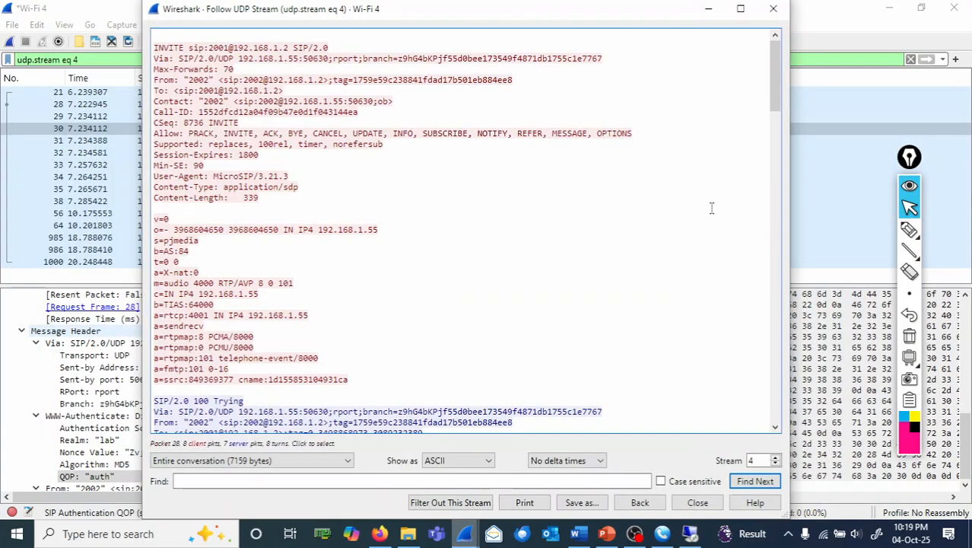
Highlight the 401 Unauthorized message in the stream, circle its WWW-Authenticate header with the pen, and clear the marking.
left_click_drag(775, 107, 781, 152)
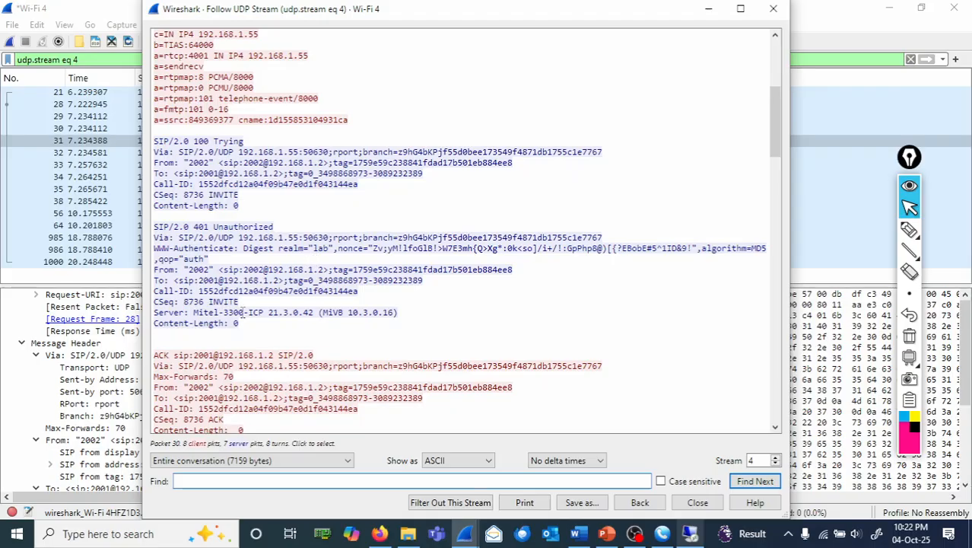
left_click_drag(253, 325, 153, 225)
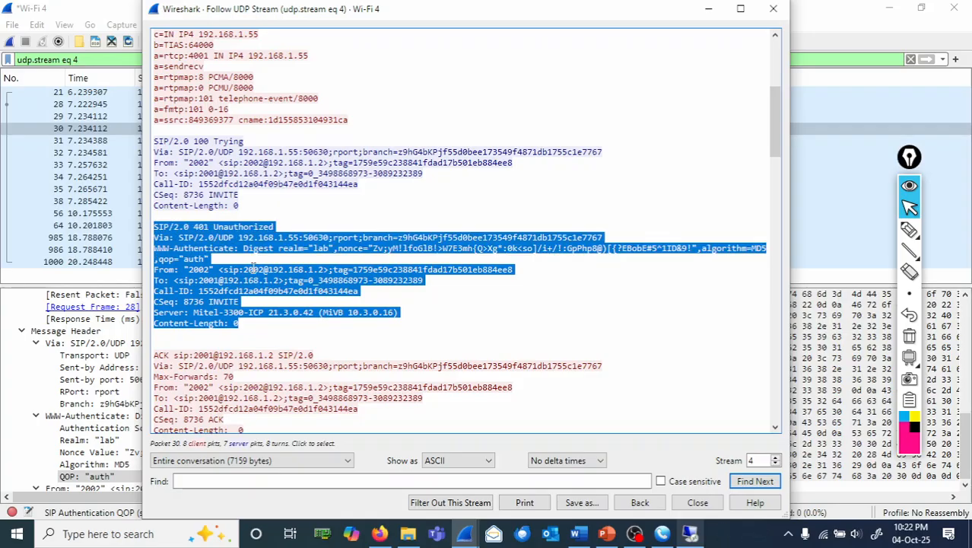
left_click(258, 257)
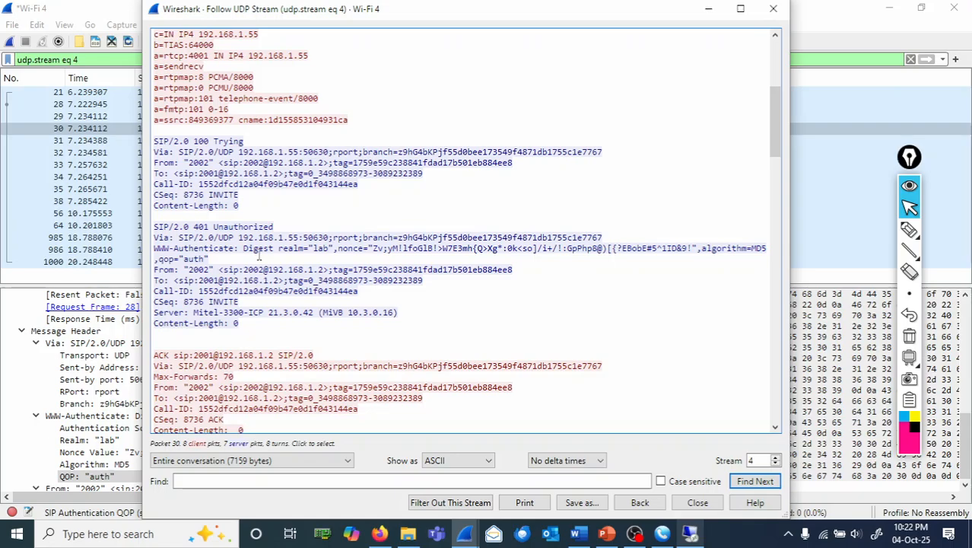
left_click(909, 229)
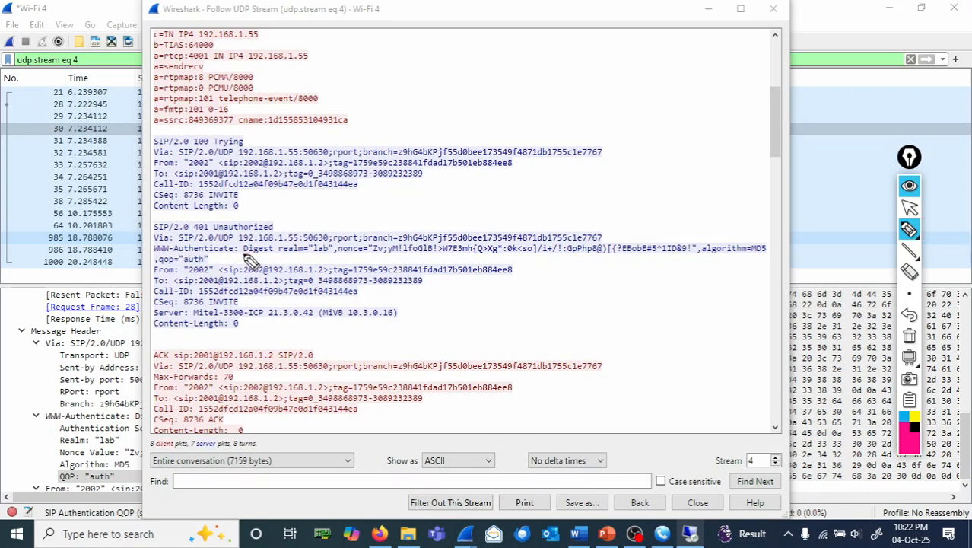
mouse_move(244, 258)
left_mouse_down()
mouse_move(414, 262)
mouse_move(442, 251)
mouse_move(163, 251)
mouse_move(266, 260)
left_mouse_up()
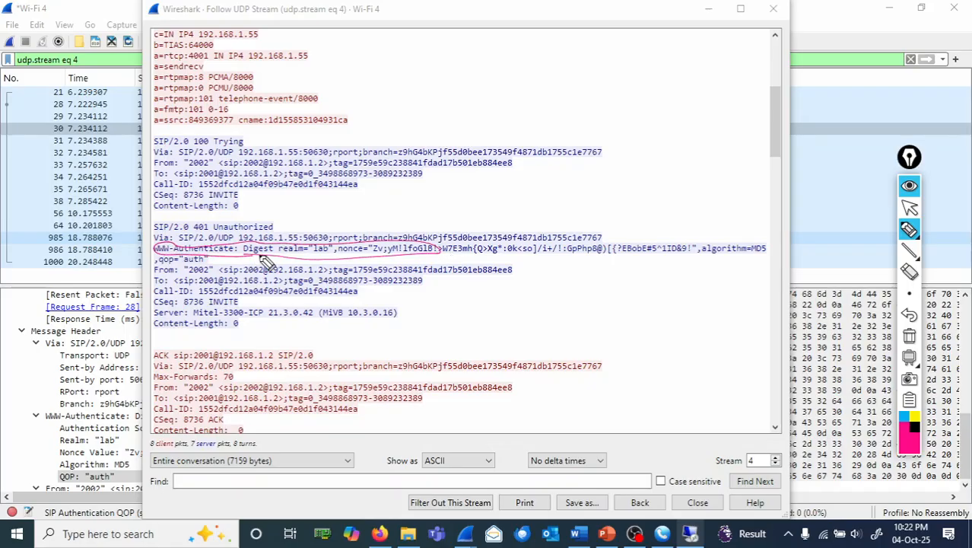
left_click(909, 337)
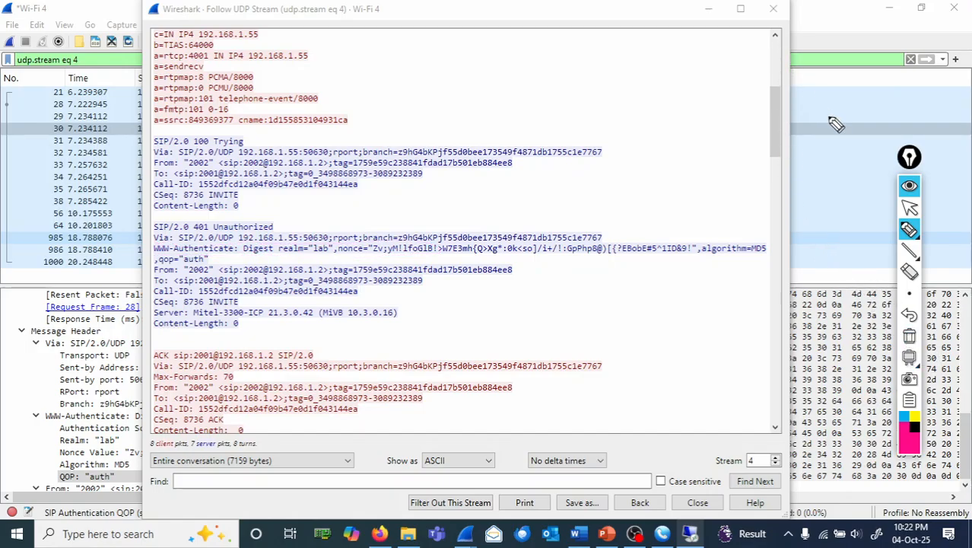
left_click(910, 207)
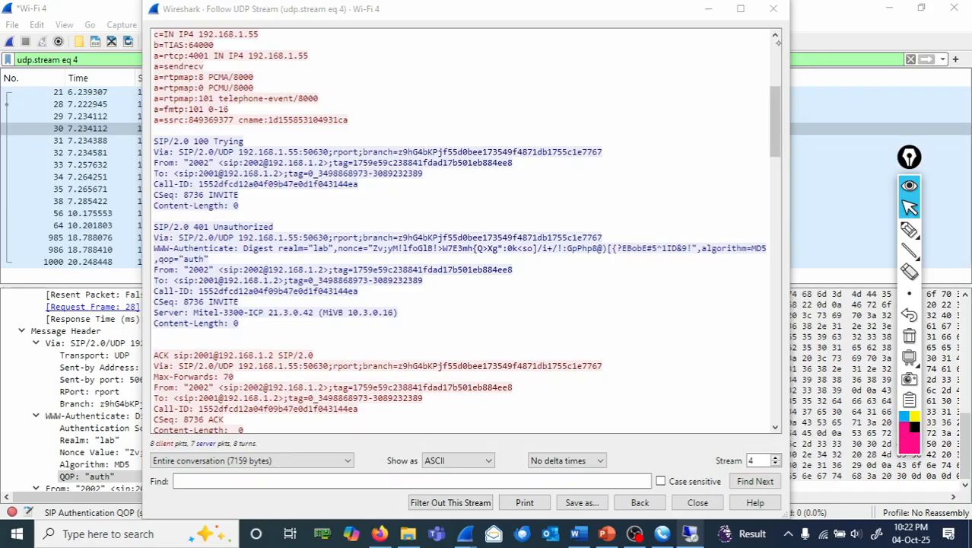
Circle the first INVITE in the stream with the pen and handwrite "authentication details" and "401 unauthorized" beside it.
scroll(776, 39, "up", 8)
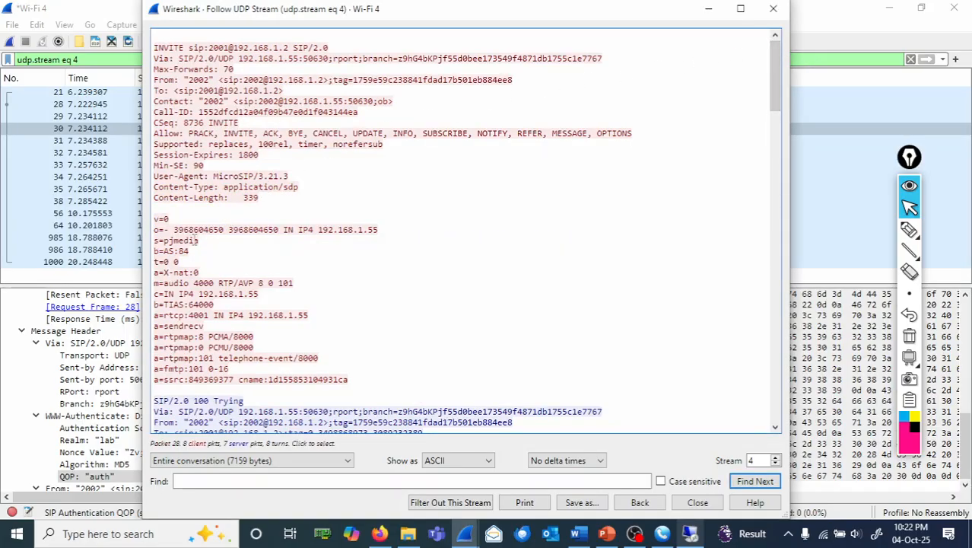
left_click(910, 229)
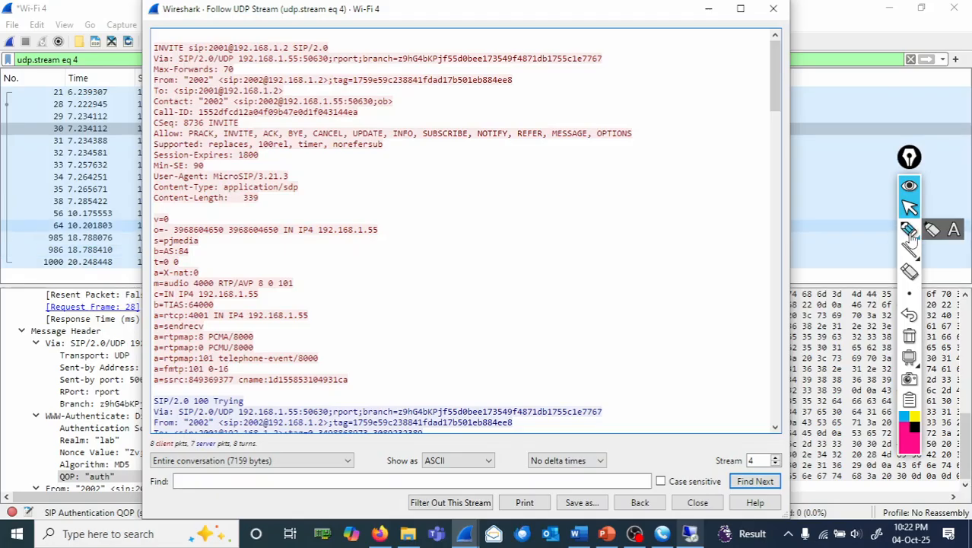
mouse_move(156, 375)
left_mouse_down()
mouse_move(303, 377)
mouse_move(386, 297)
mouse_move(407, 190)
mouse_move(283, 44)
mouse_move(181, 77)
mouse_move(151, 164)
mouse_move(153, 230)
mouse_move(192, 368)
left_mouse_up()
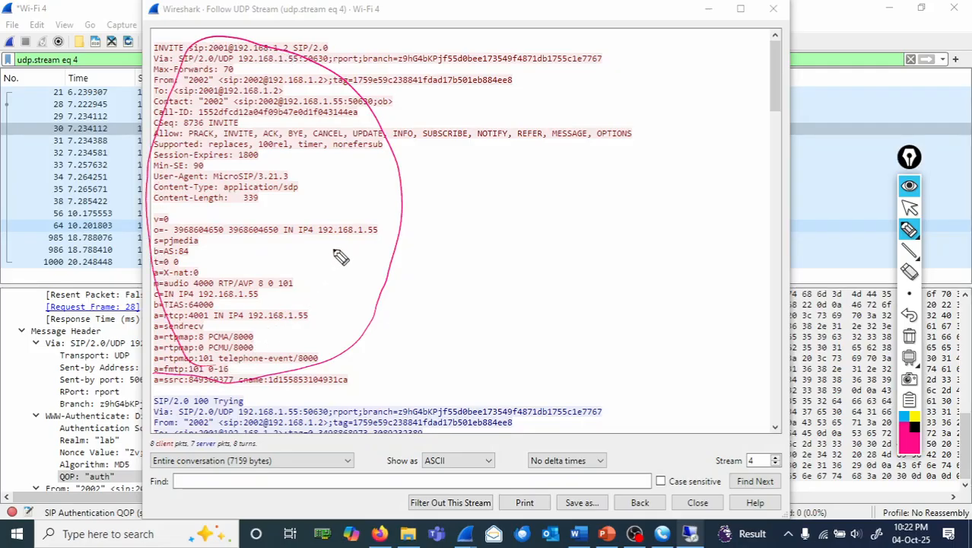
mouse_move(336, 191)
left_mouse_down()
mouse_move(575, 182)
mouse_move(599, 169)
left_mouse_up()
left_click(472, 163)
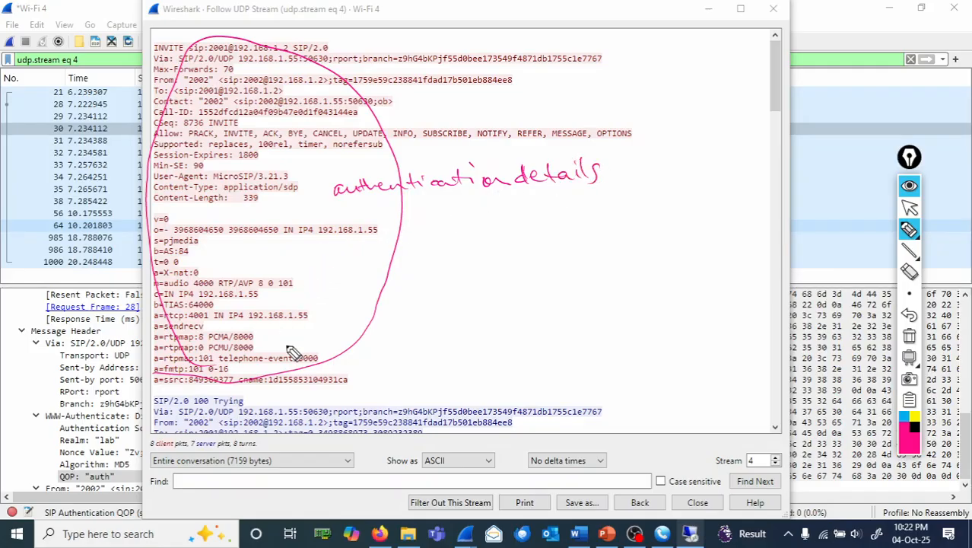
mouse_move(447, 216)
left_mouse_down()
mouse_move(467, 230)
mouse_move(639, 196)
mouse_move(664, 214)
mouse_move(691, 176)
left_mouse_up()
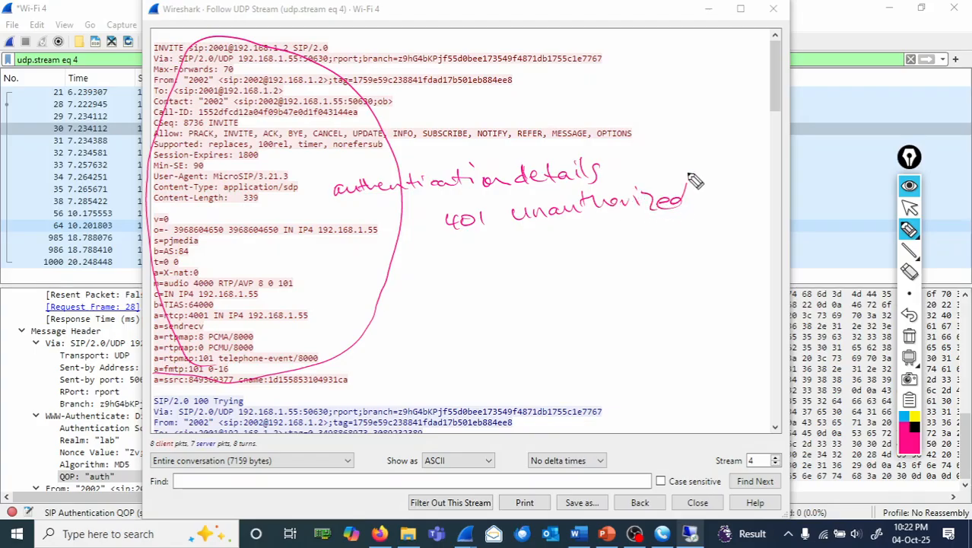
Handwrite "MICROSIP resend the invite including" below the notes, circle "authentication details", and clear all markings.
mouse_move(423, 266)
left_mouse_down()
mouse_move(499, 265)
mouse_move(536, 245)
mouse_move(544, 251)
left_mouse_up()
mouse_move(455, 304)
left_mouse_down()
mouse_move(427, 304)
mouse_move(504, 314)
mouse_move(547, 288)
mouse_move(629, 262)
mouse_move(623, 243)
mouse_move(649, 256)
left_mouse_up()
left_click(585, 244)
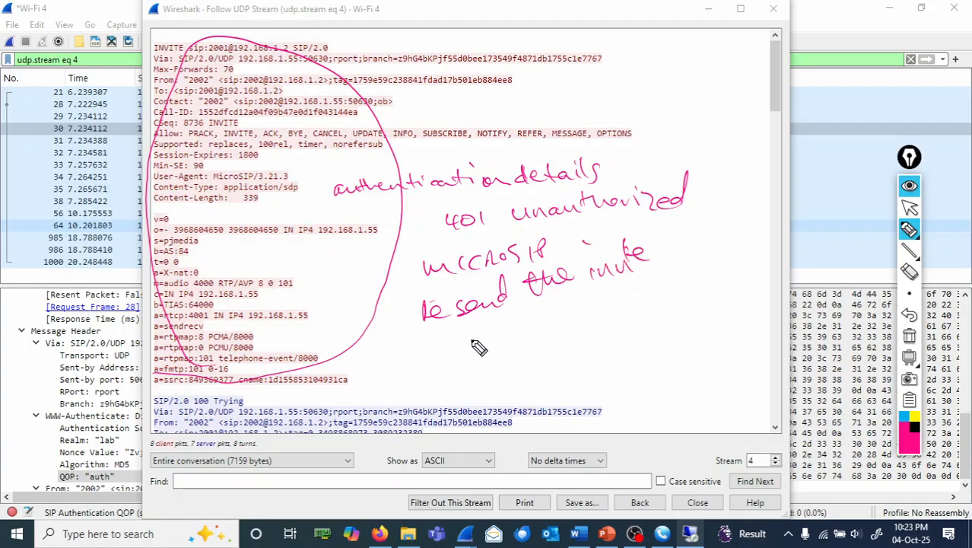
mouse_move(471, 341)
left_mouse_down()
mouse_move(579, 316)
mouse_move(590, 328)
left_mouse_up()
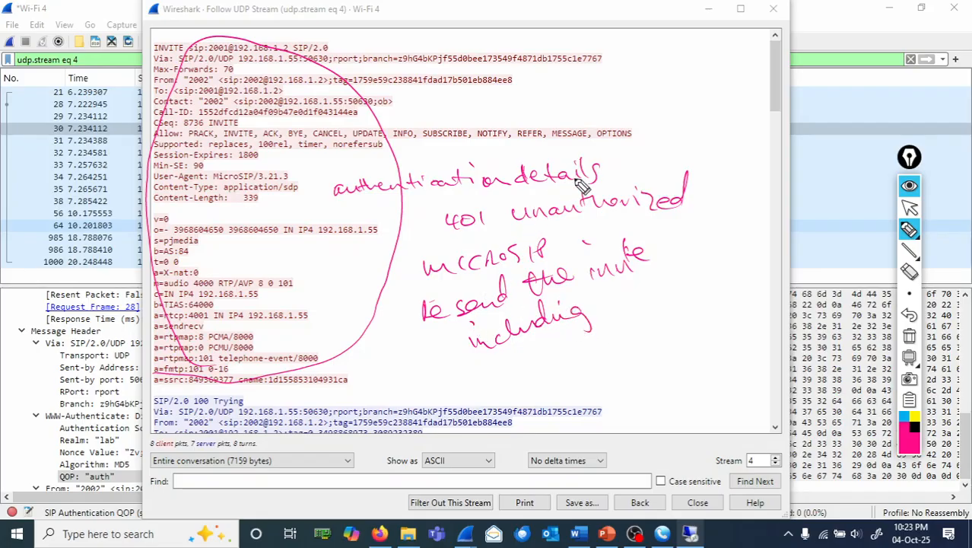
mouse_move(610, 162)
left_mouse_down()
mouse_move(510, 152)
mouse_move(320, 192)
mouse_move(523, 207)
mouse_move(590, 167)
left_mouse_up()
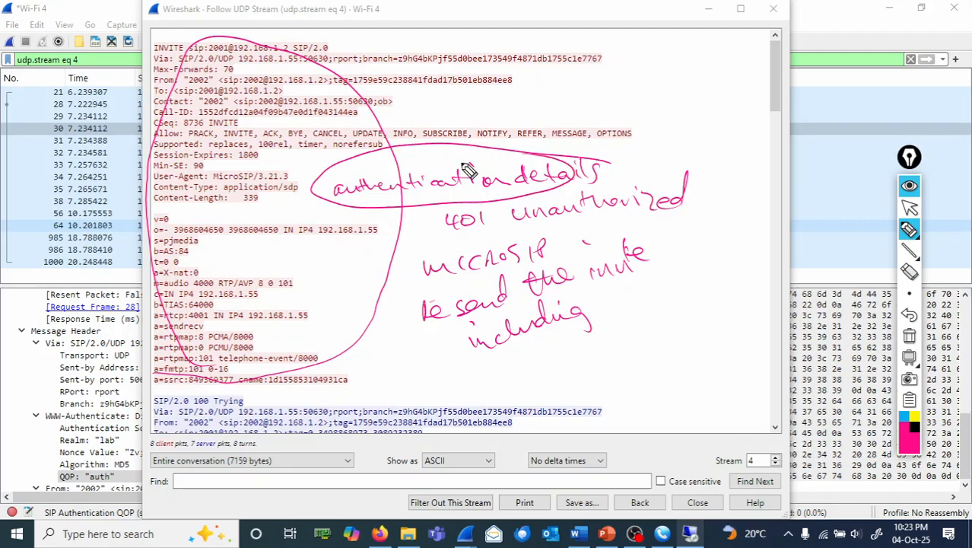
left_click(910, 337)
left_click(910, 207)
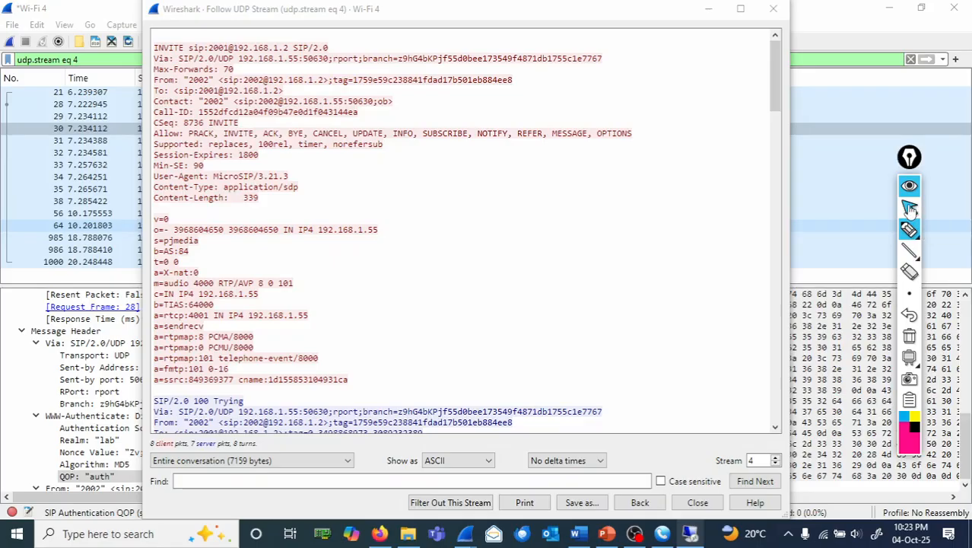
Circle the Authorization header in the second INVITE of the stream with the pen, then clear the marking.
scroll(774, 427, "down", 5)
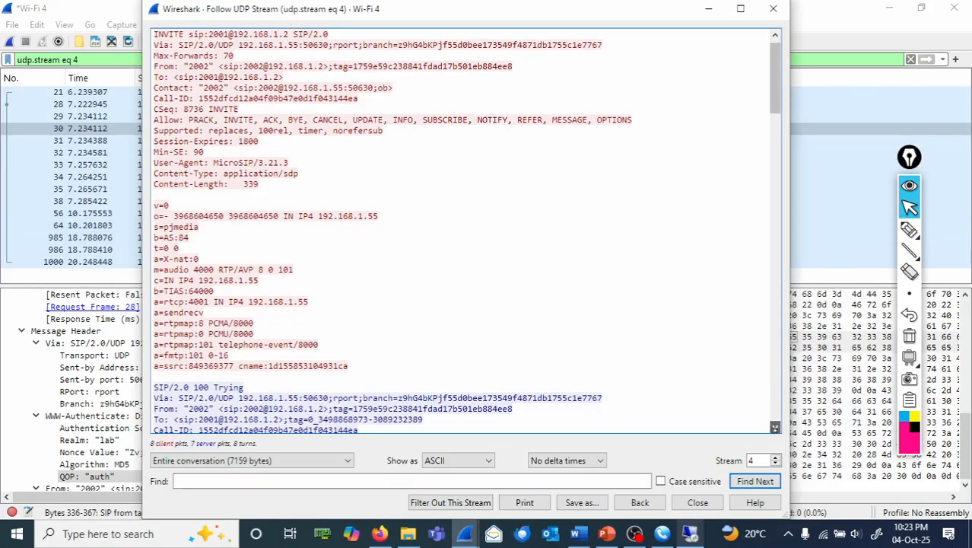
scroll(774, 428, "down", 12)
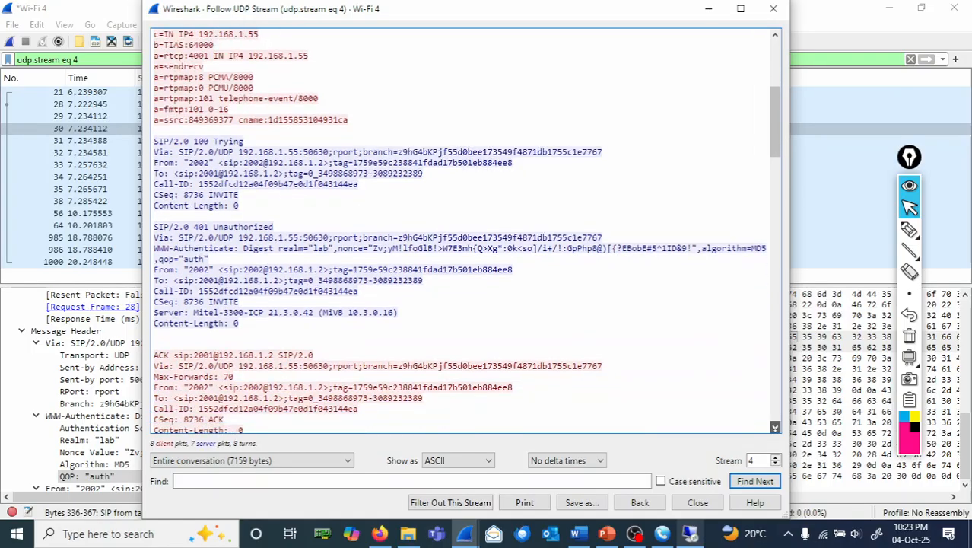
scroll(774, 428, "down", 1)
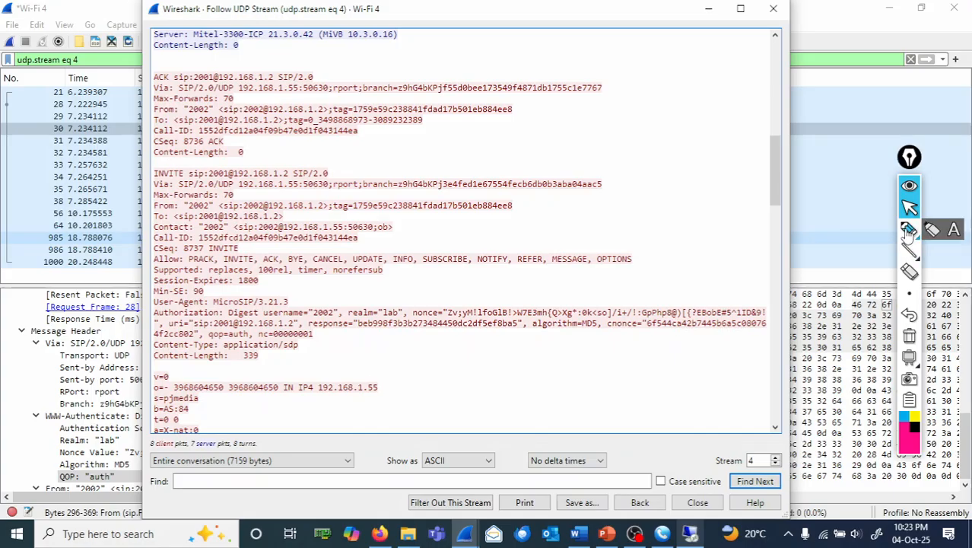
left_click(911, 232)
left_click(911, 232)
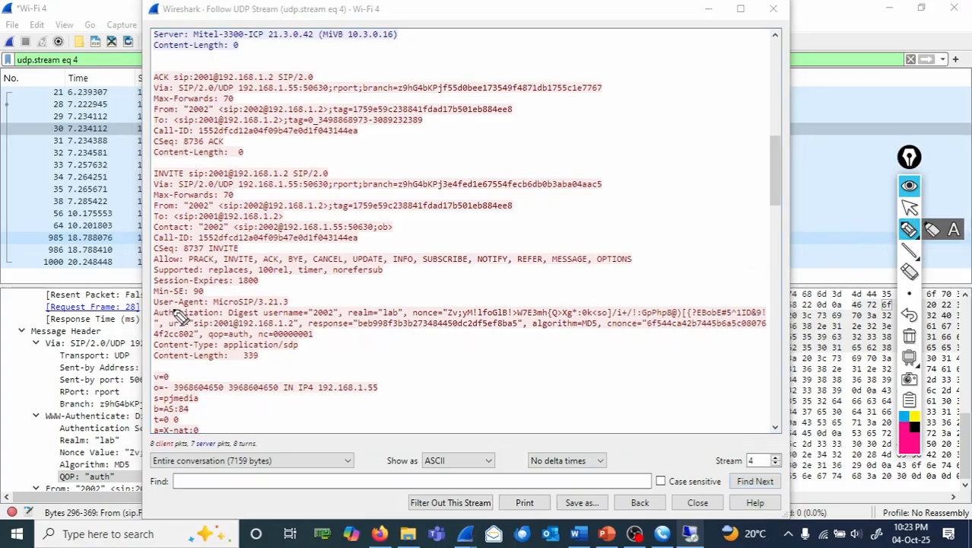
mouse_move(163, 303)
left_mouse_down()
mouse_move(148, 312)
mouse_move(174, 342)
mouse_move(257, 349)
mouse_move(651, 348)
mouse_move(599, 308)
mouse_move(426, 295)
mouse_move(187, 301)
mouse_move(163, 305)
mouse_move(163, 318)
left_mouse_up()
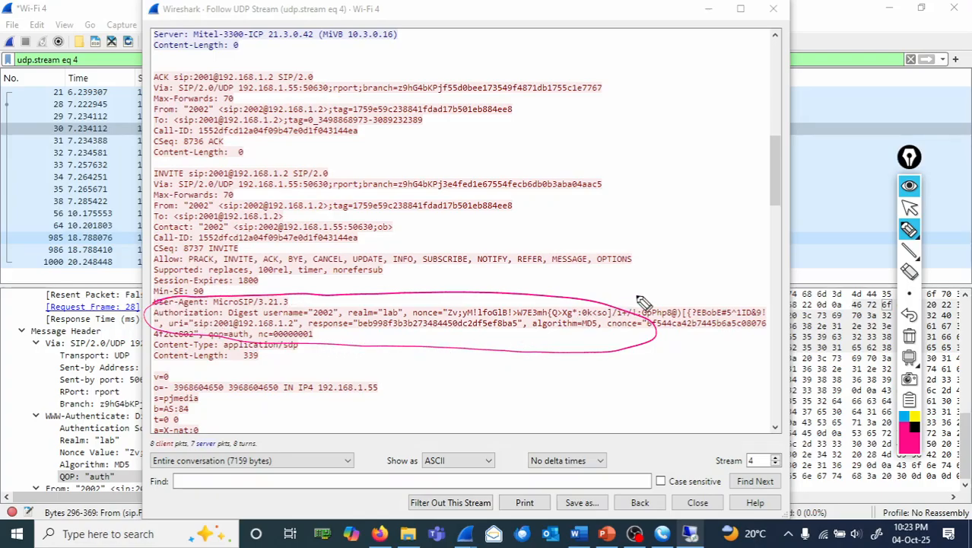
left_click(910, 337)
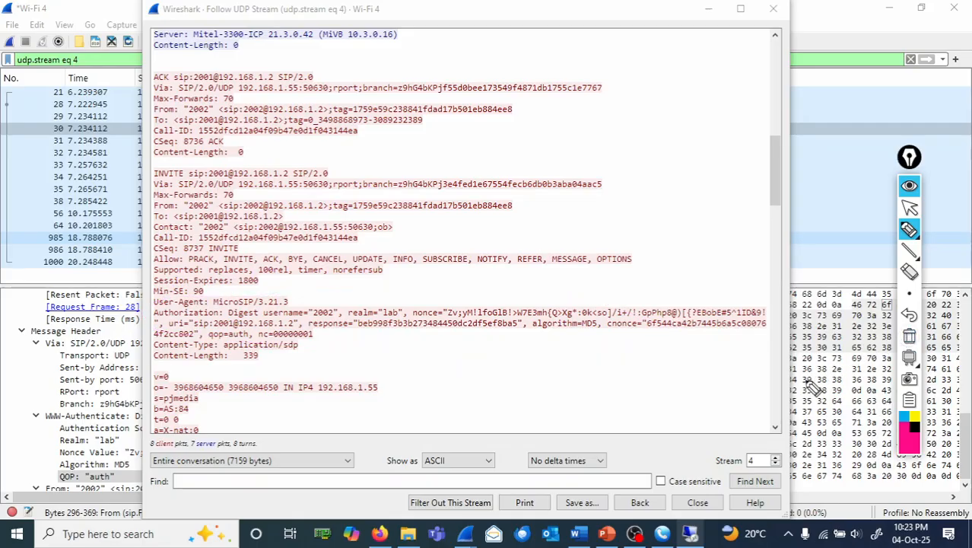
left_click(910, 206)
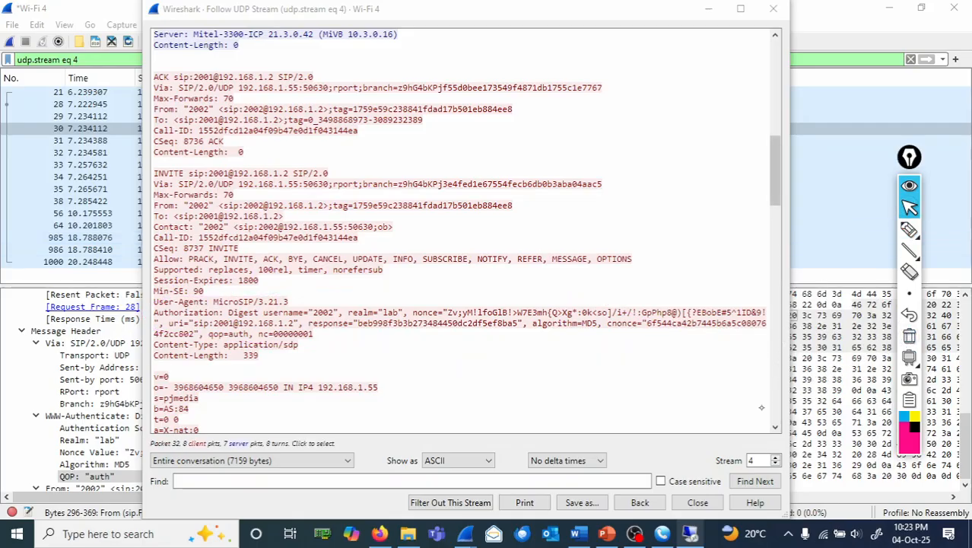
Circle the 100 Trying and 180 Ringing responses that follow the second INVITE, then clear the markings.
scroll(775, 427, "down", 7)
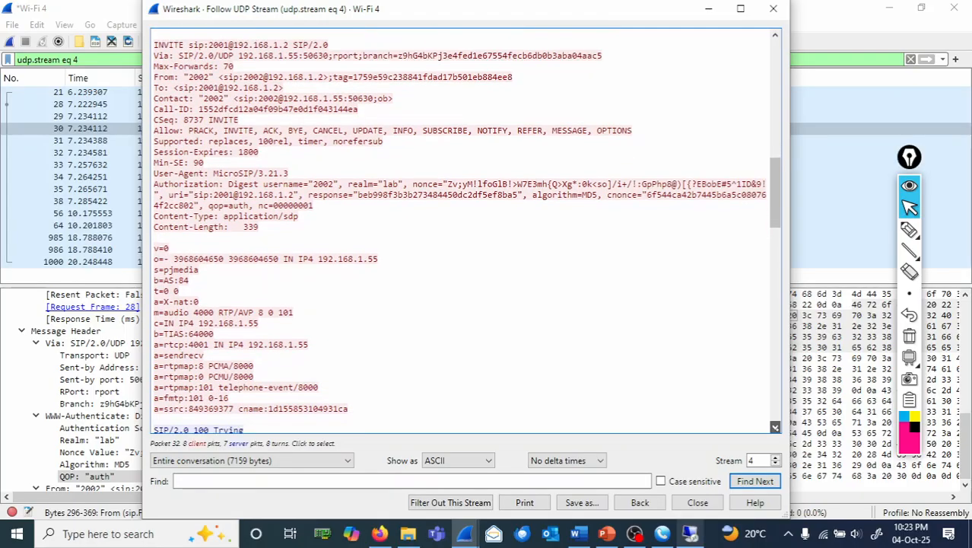
scroll(775, 428, "down", 6)
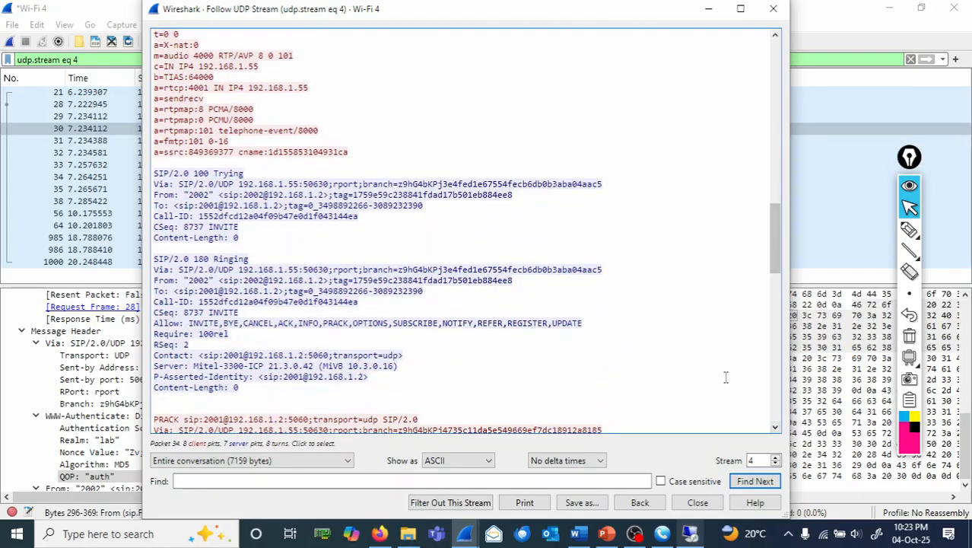
left_click(910, 229)
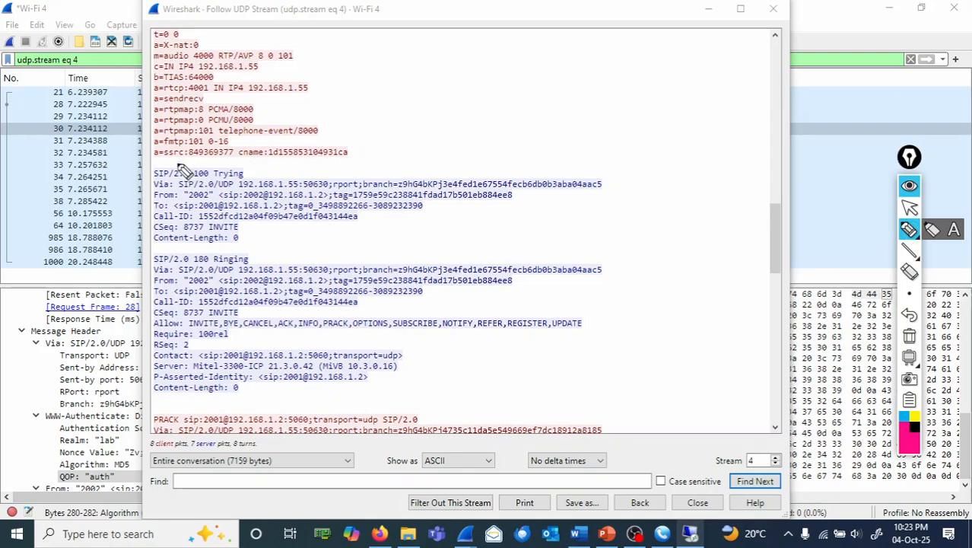
mouse_move(248, 170)
left_mouse_down()
mouse_move(156, 216)
mouse_move(215, 181)
left_mouse_up()
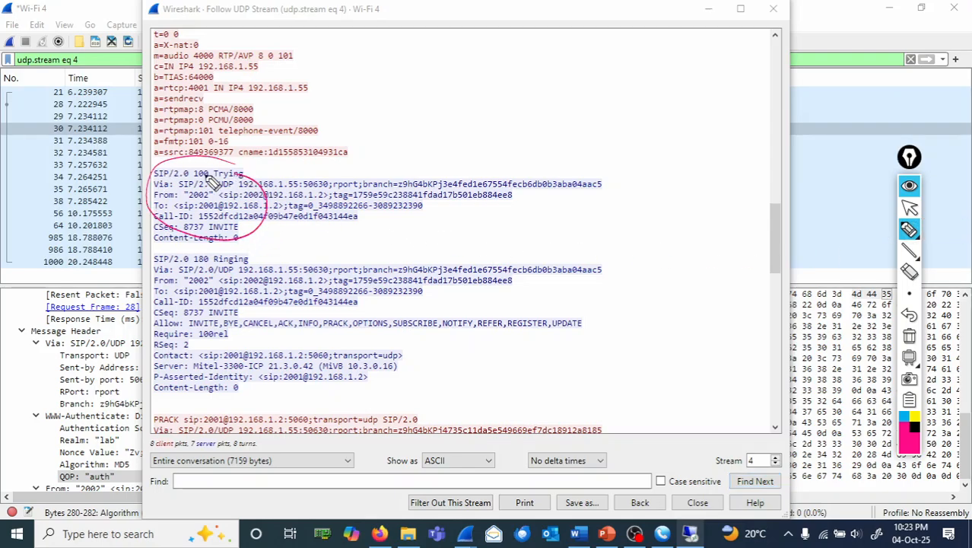
mouse_move(255, 263)
left_mouse_down()
mouse_move(212, 253)
mouse_move(171, 313)
mouse_move(186, 263)
left_mouse_up()
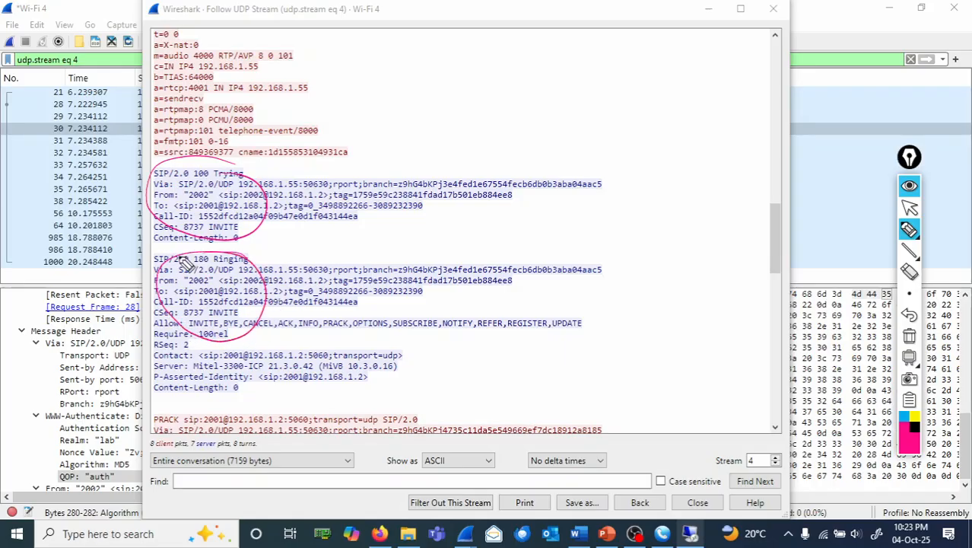
left_click(910, 337)
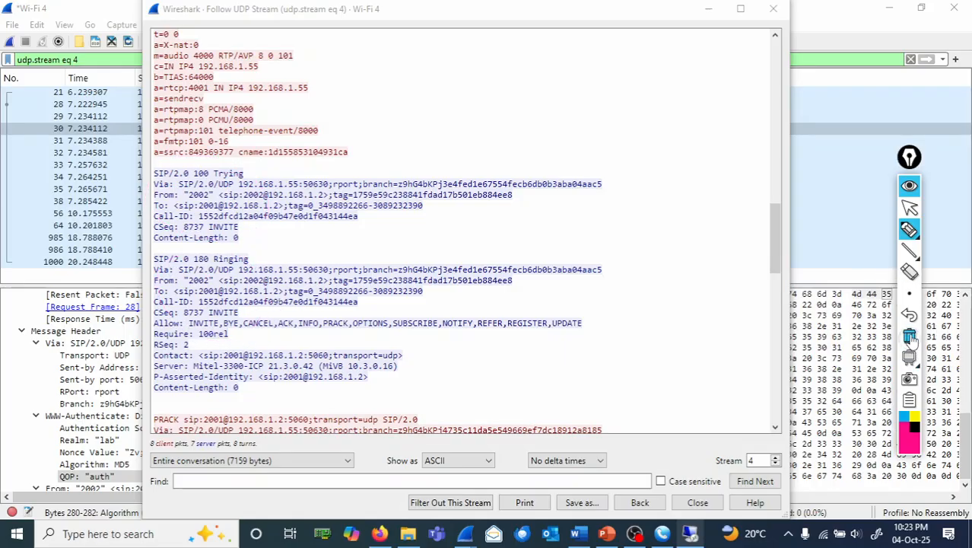
left_click(910, 208)
Review the PRACK request and the 200 OK responses further down the UDP stream, then close the stream window.
left_click(775, 426)
left_click(775, 427)
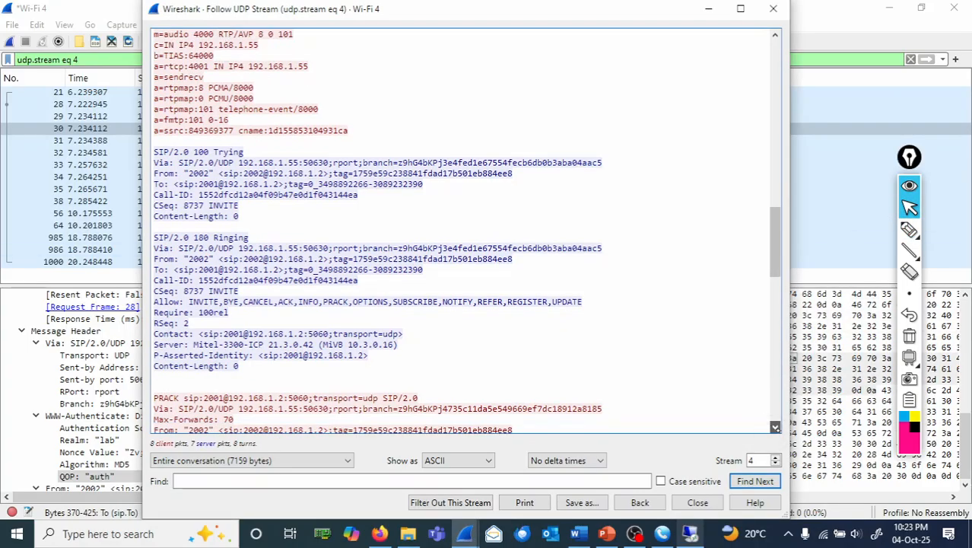
scroll(464, 228, "down", 8)
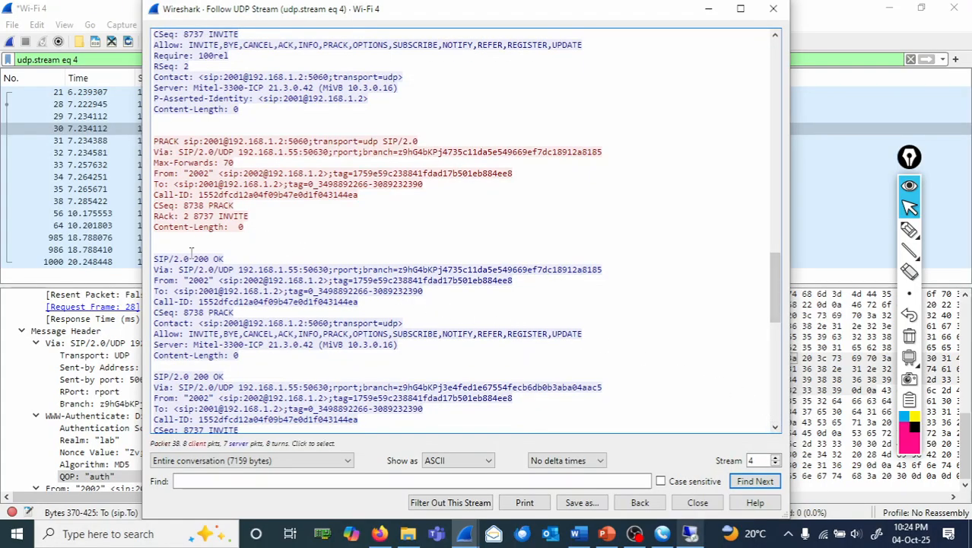
left_click_drag(209, 356, 209, 377)
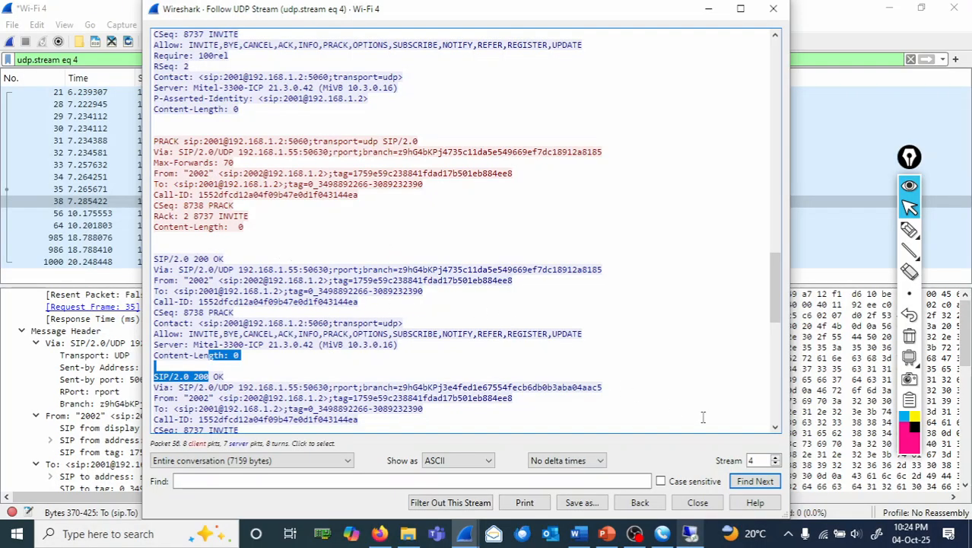
left_click(910, 339)
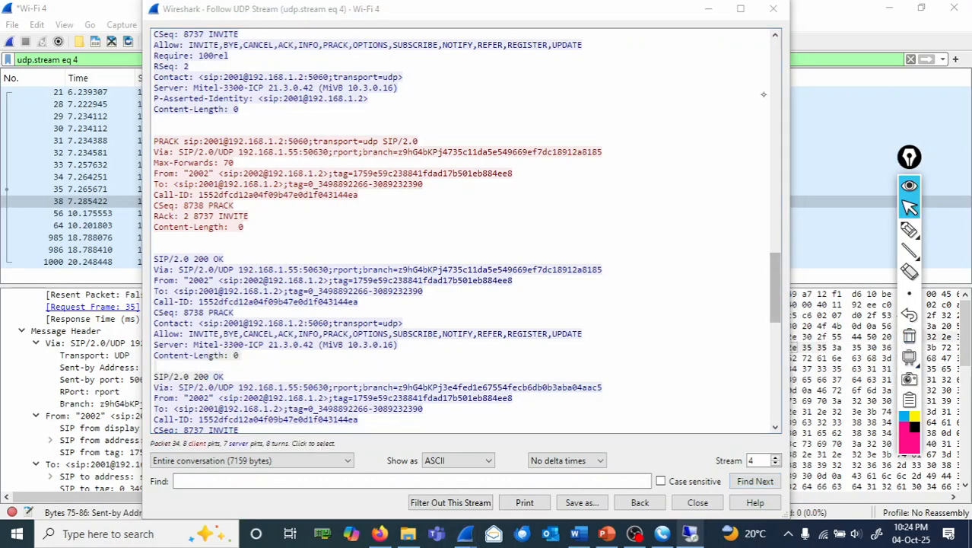
left_click(773, 10)
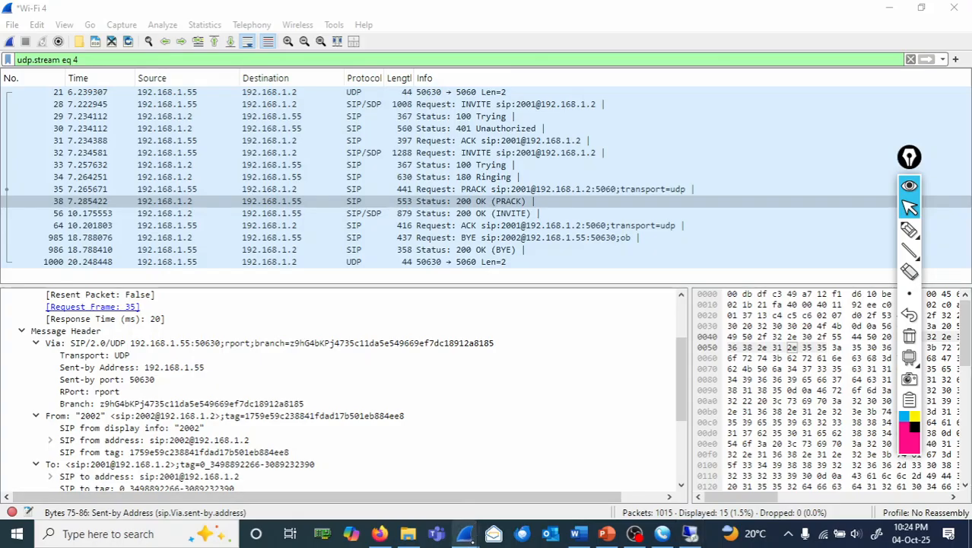
Bring up the call flow diagram and frame the messages from the second INVITE through the final 200 OK with the pen.
mouse_move(464, 535)
left_click(593, 476)
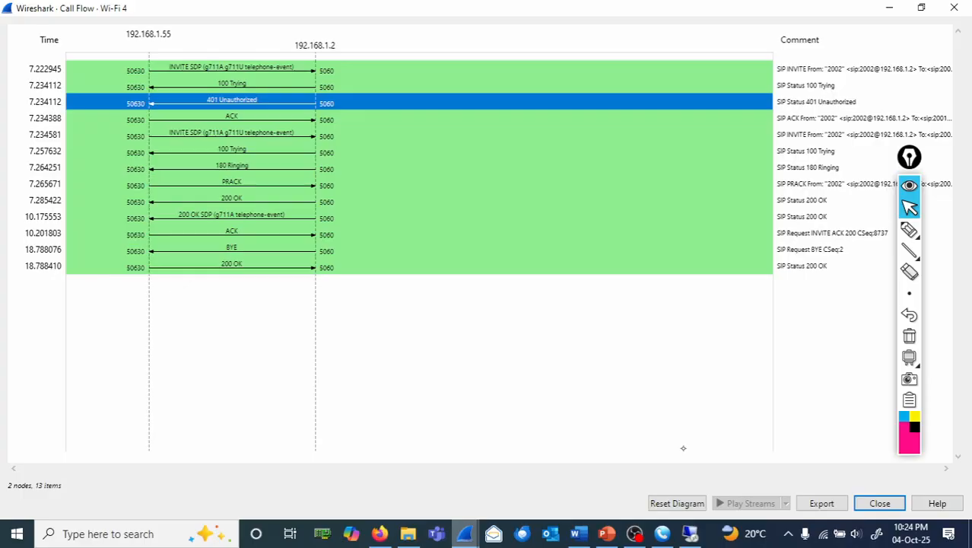
left_click(456, 216)
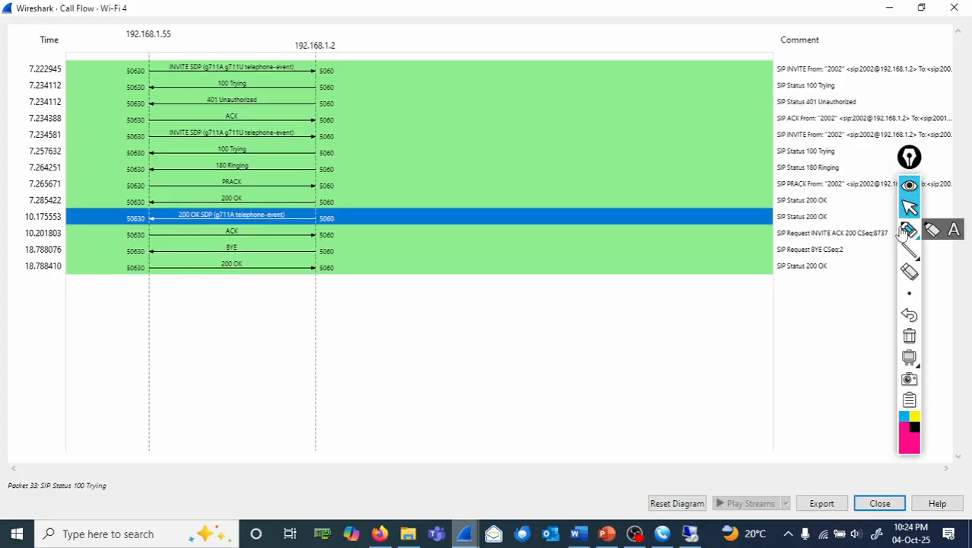
left_click(910, 230)
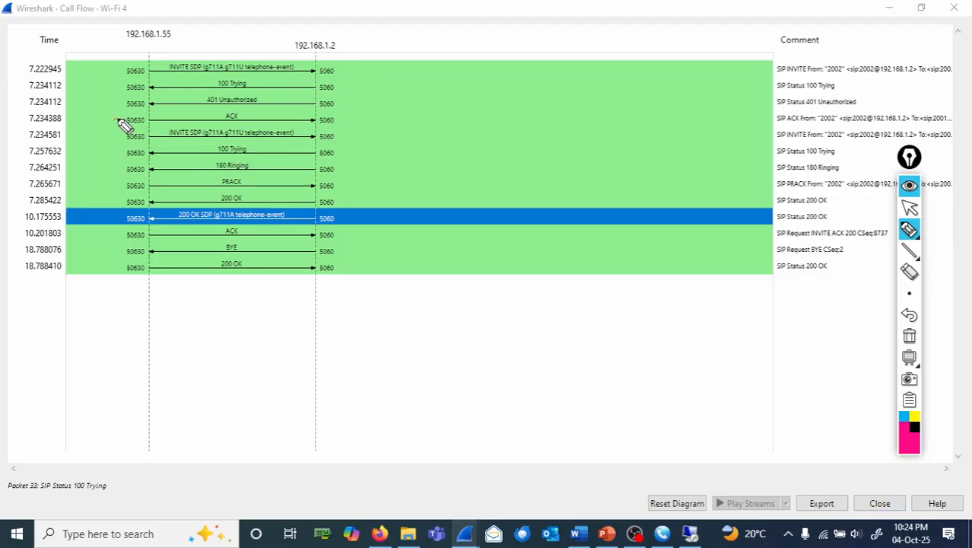
mouse_move(97, 133)
left_mouse_down()
mouse_move(381, 128)
mouse_move(384, 230)
mouse_move(374, 283)
mouse_move(251, 308)
mouse_move(135, 297)
left_mouse_up()
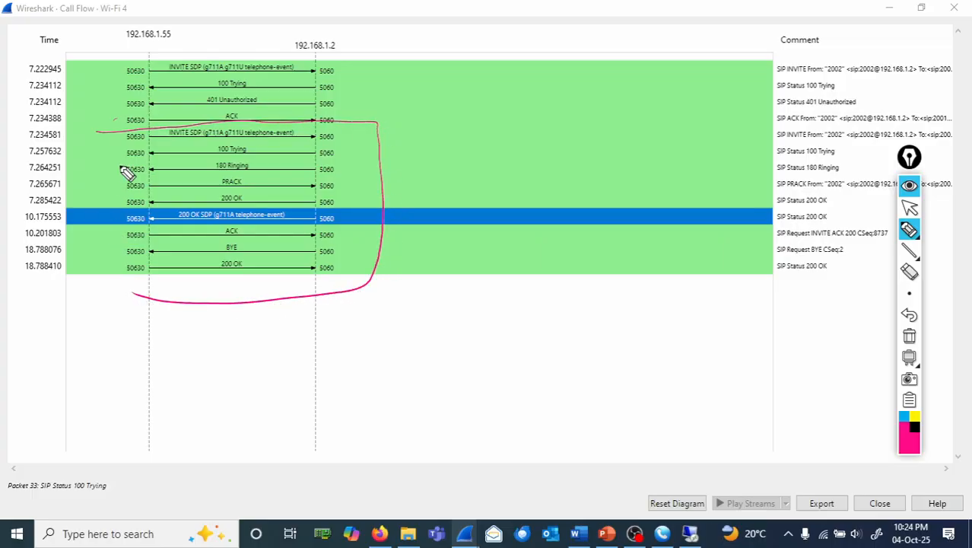
left_click_drag(112, 126, 133, 295)
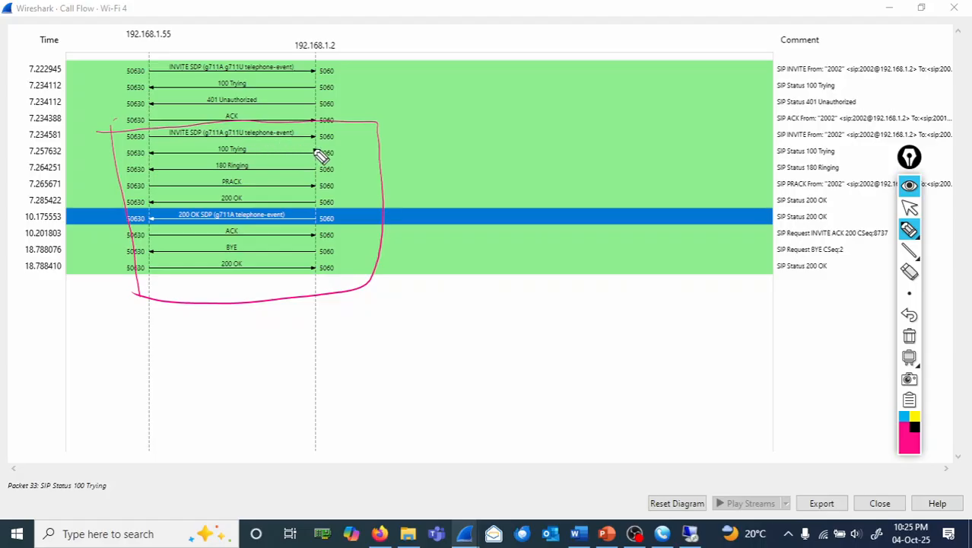
Draw direction arrows with the pen along the 100 Trying, 180 Ringing, PRACK, 200 OK and 200 OK SDP messages.
mouse_move(350, 146)
left_mouse_down()
mouse_move(278, 146)
mouse_move(292, 155)
left_mouse_up()
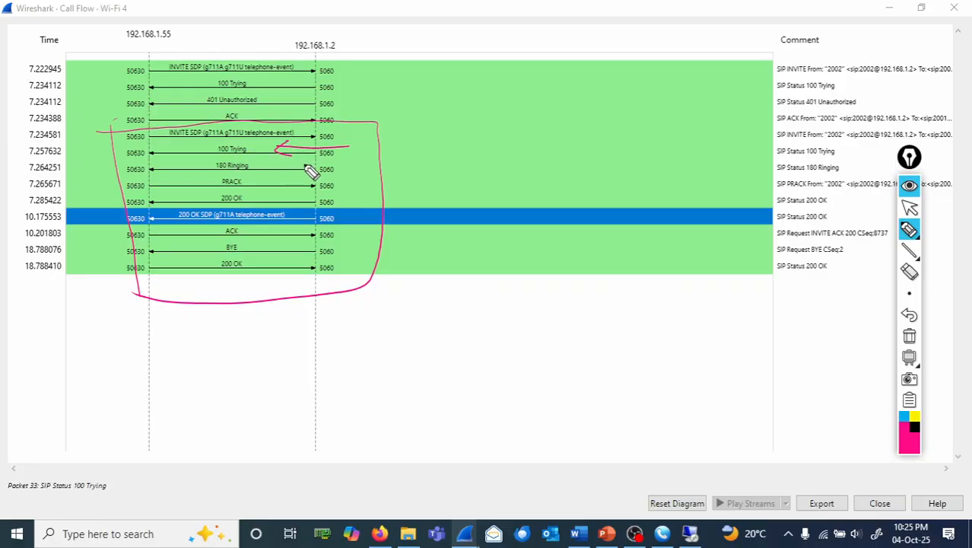
mouse_move(327, 163)
left_mouse_down()
mouse_move(261, 163)
mouse_move(291, 170)
mouse_move(266, 184)
left_mouse_up()
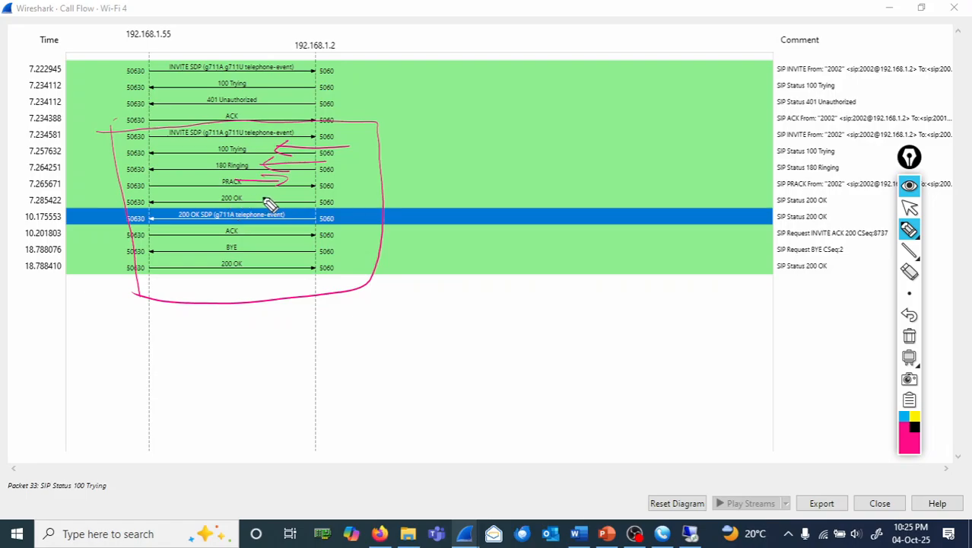
mouse_move(352, 195)
left_mouse_down()
mouse_move(251, 200)
mouse_move(270, 207)
left_mouse_up()
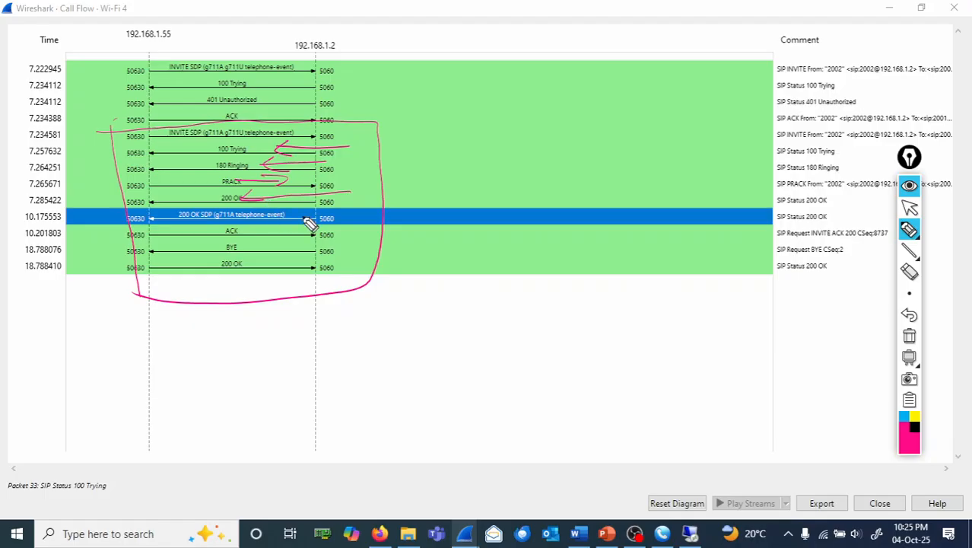
mouse_move(384, 217)
left_mouse_down()
mouse_move(278, 219)
mouse_move(311, 219)
left_mouse_up()
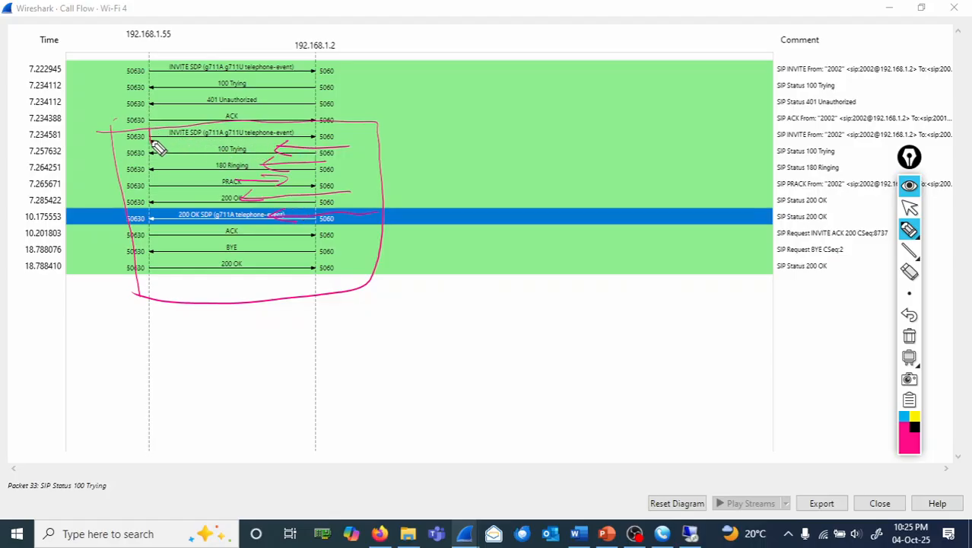
Mark the second INVITE and the offered and answered codecs, handwrite "g711A" beside the ACK with a line beneath it, and clear all markings.
mouse_move(155, 147)
left_mouse_down()
mouse_move(146, 139)
mouse_move(179, 148)
mouse_move(169, 128)
left_mouse_up()
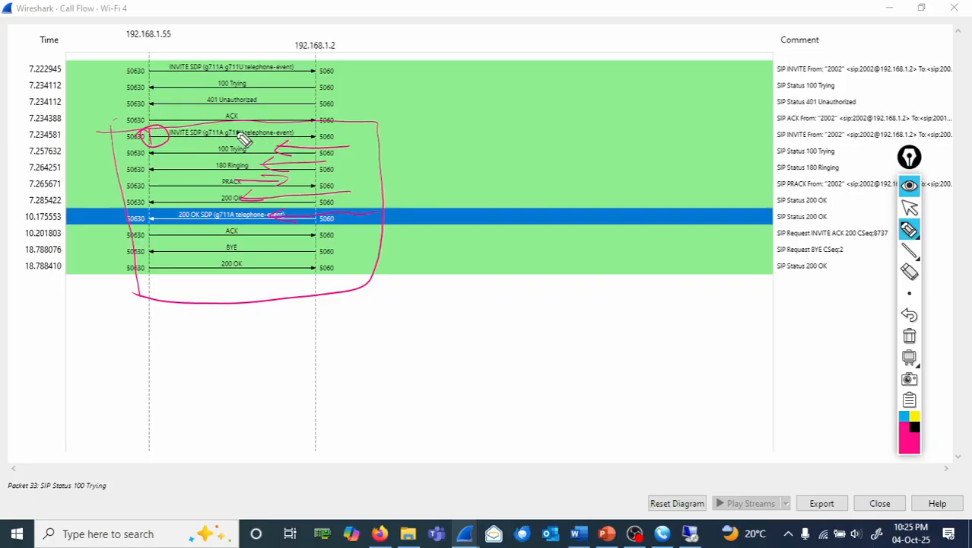
mouse_move(199, 124)
left_mouse_down()
mouse_move(201, 142)
mouse_move(254, 141)
mouse_move(259, 122)
mouse_move(200, 123)
left_mouse_up()
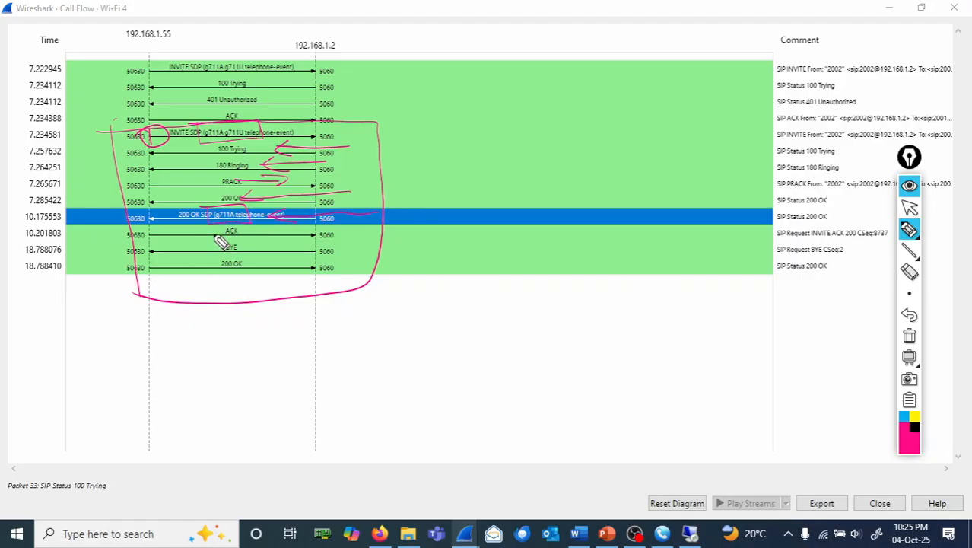
left_click_drag(203, 240, 287, 236)
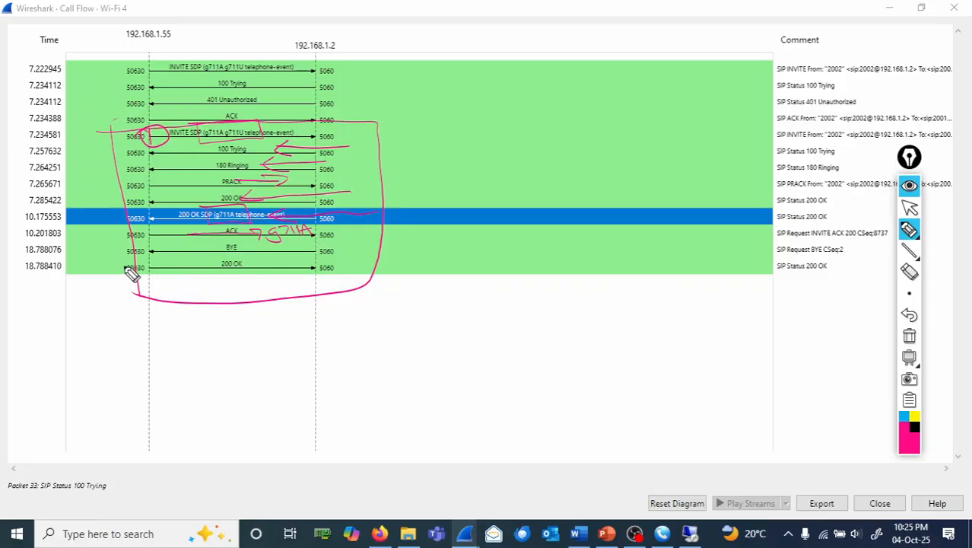
mouse_move(135, 251)
left_mouse_down()
mouse_move(338, 247)
mouse_move(386, 235)
left_mouse_up()
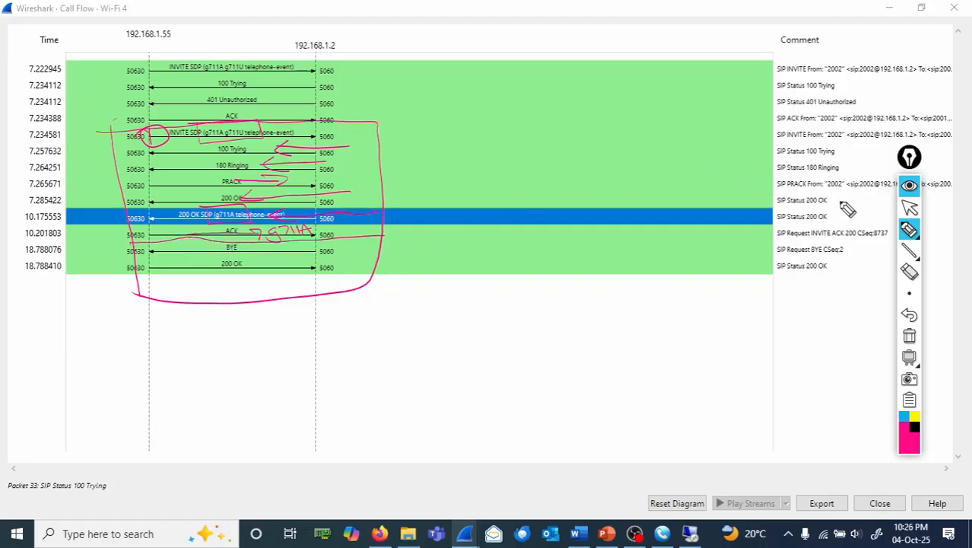
left_click(910, 336)
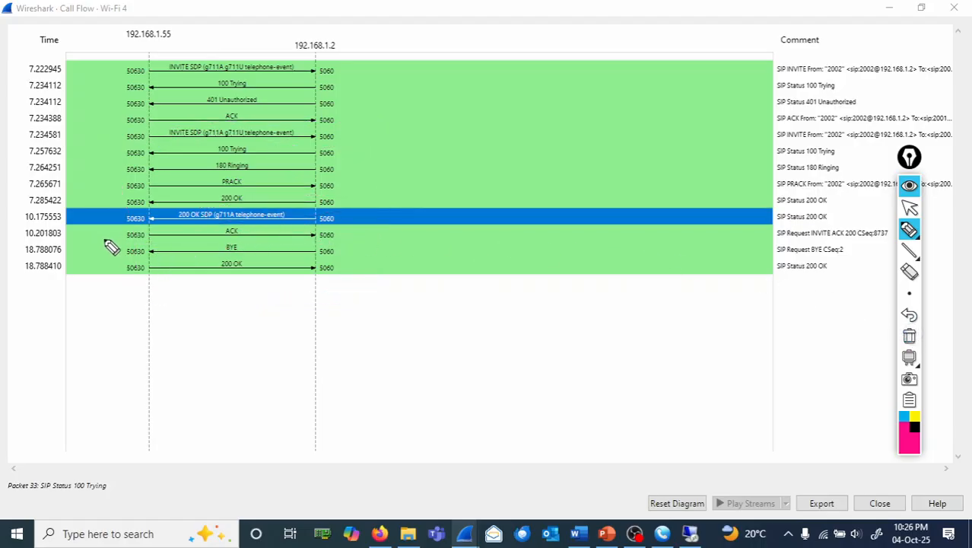
Annotate the call's end: a line above BYE labelled "RTP", "Person" and an arrow at BYE, "Teardown" below the final 200 OK; clear the markings.
left_click_drag(103, 244, 417, 243)
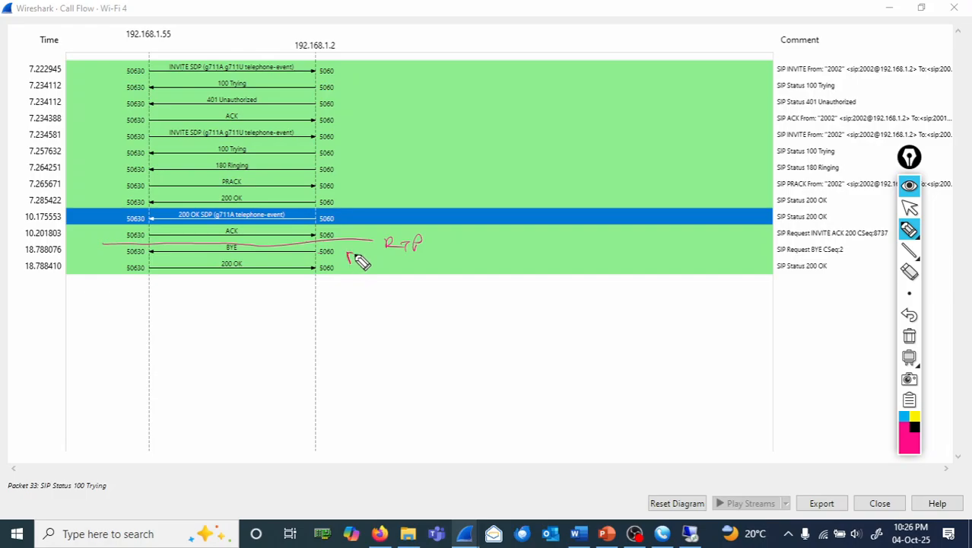
left_click_drag(353, 259, 404, 270)
mouse_move(309, 260)
left_mouse_down()
mouse_move(237, 251)
mouse_move(243, 259)
left_mouse_up()
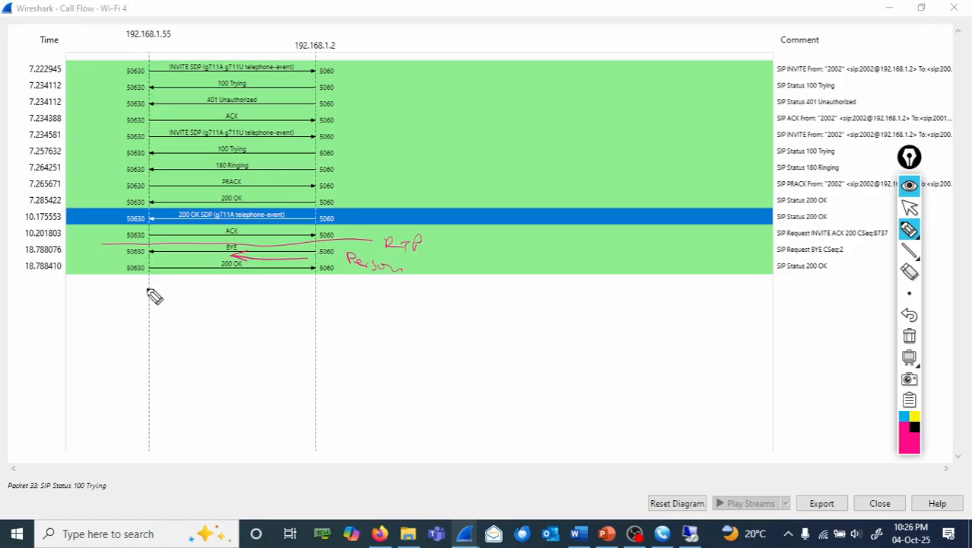
mouse_move(147, 283)
left_mouse_down()
mouse_move(245, 285)
mouse_move(237, 299)
left_mouse_up()
left_click_drag(249, 291, 340, 297)
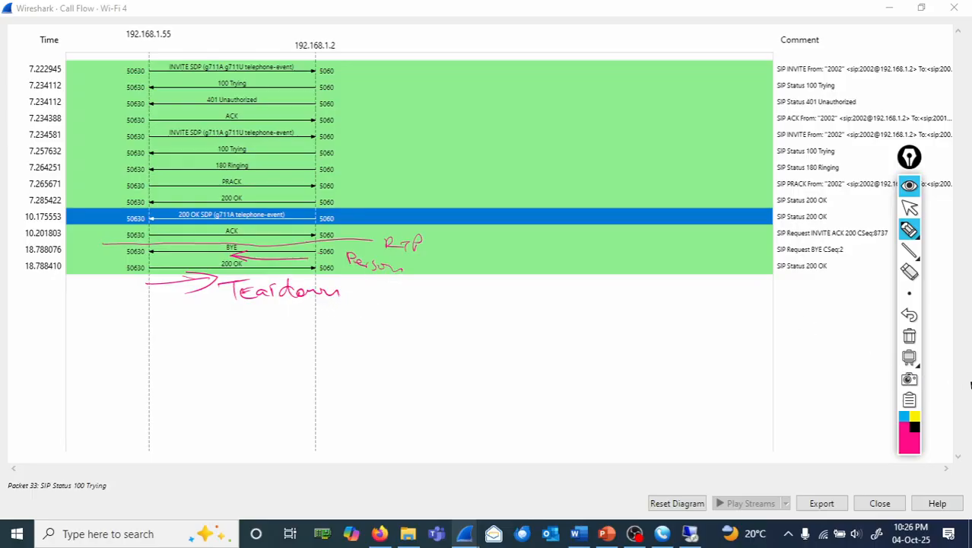
left_click(910, 337)
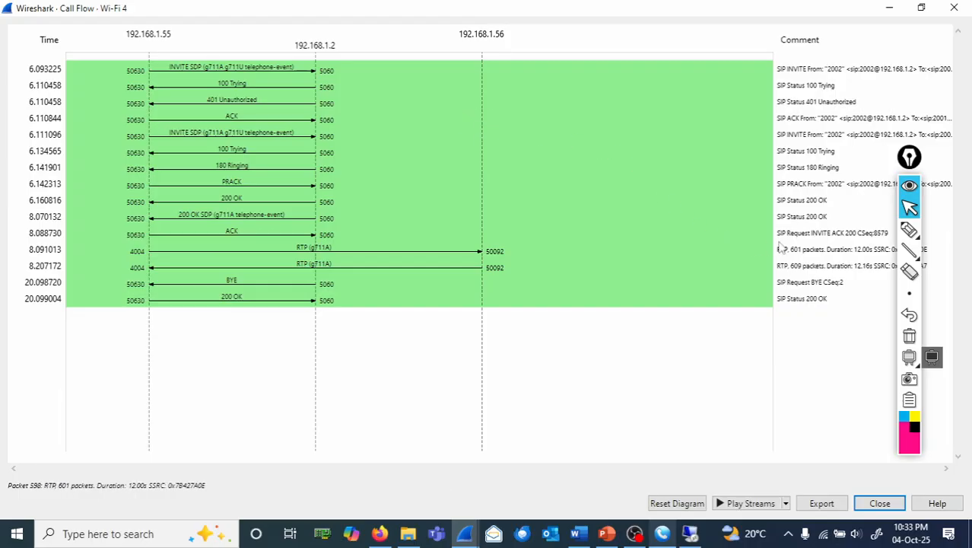
Handwrite "AUDIO" beside the two RTP streams, label both endpoints, draw an arrow for each direction, and clear the markings.
left_click(908, 229)
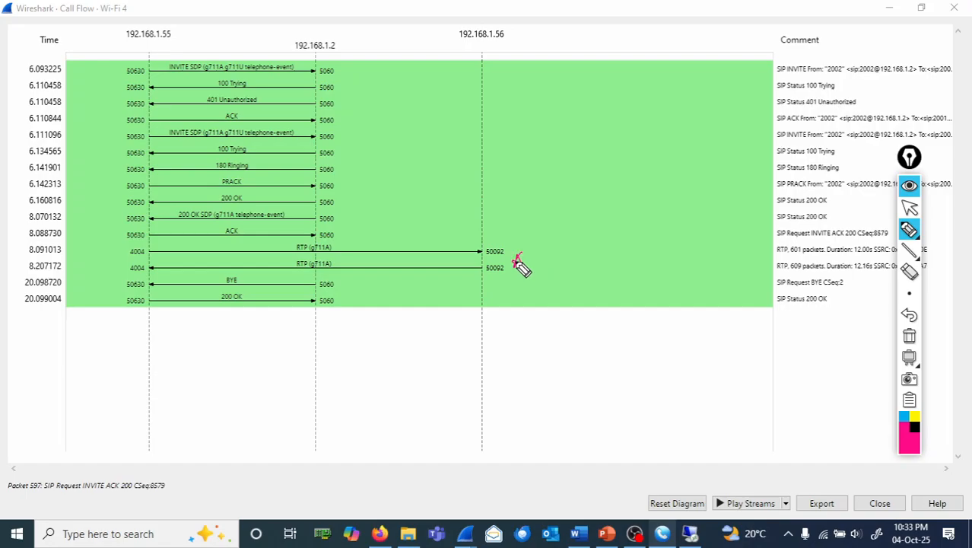
left_click_drag(514, 259, 545, 262)
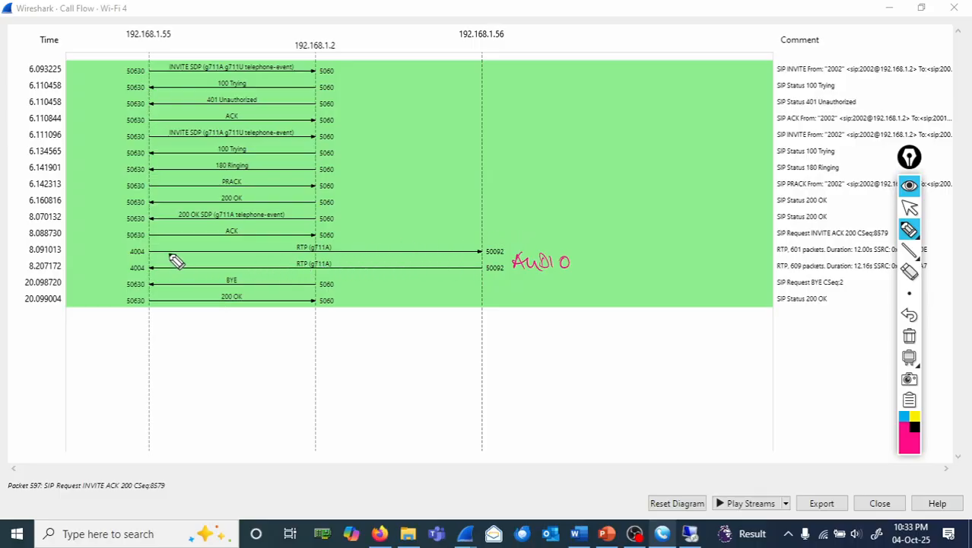
mouse_move(81, 249)
left_mouse_down()
mouse_move(216, 247)
mouse_move(276, 273)
mouse_move(368, 269)
left_mouse_up()
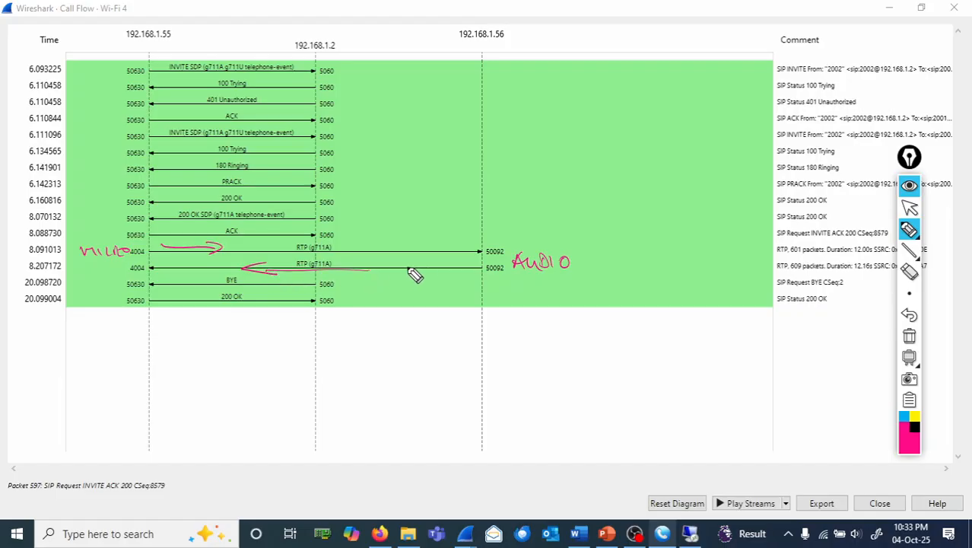
mouse_move(430, 265)
left_mouse_down()
mouse_move(456, 275)
mouse_move(470, 267)
left_mouse_up()
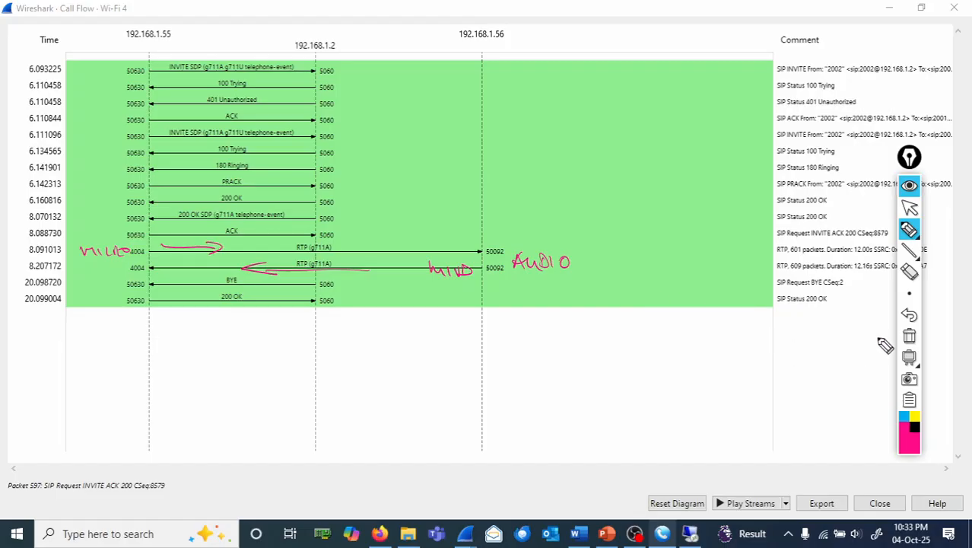
left_click(911, 338)
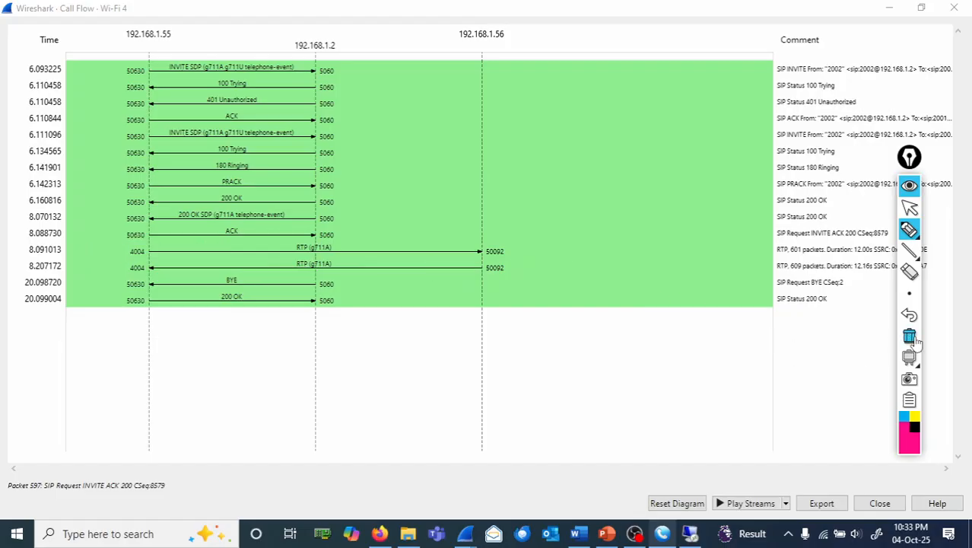
Select the RTP (g711A) stream from 192.168.1.55 to 192.168.1.56, play its audio in the RTP Player, and stop playback.
left_click(909, 207)
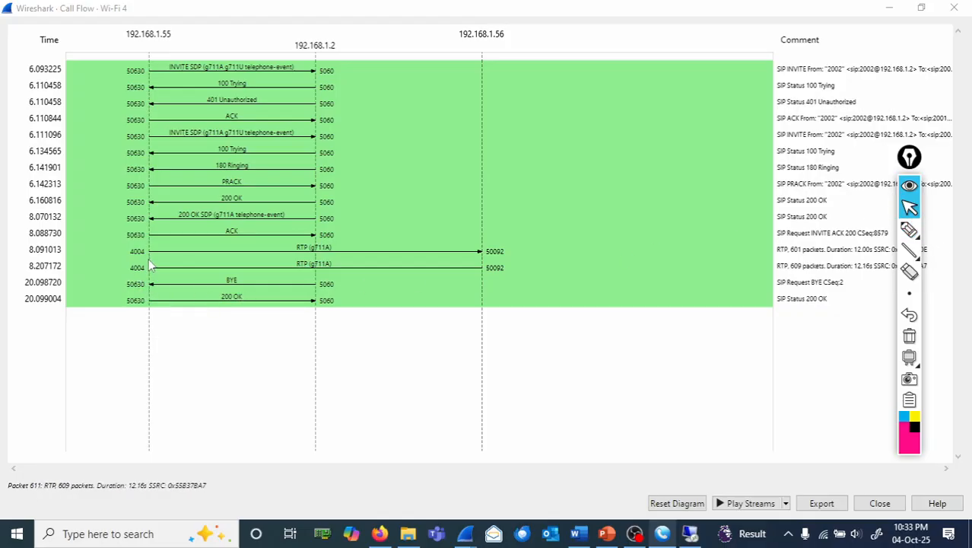
left_click(170, 255)
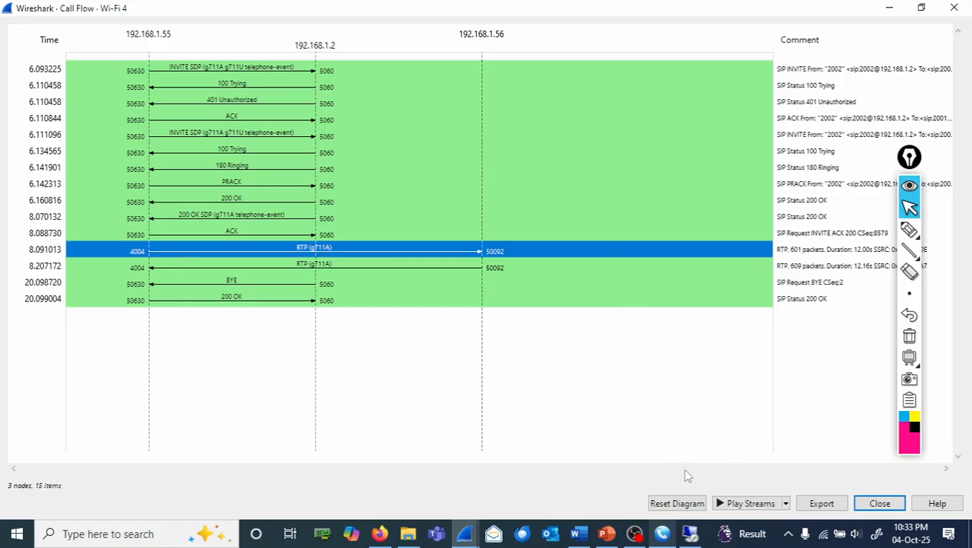
left_click(736, 503)
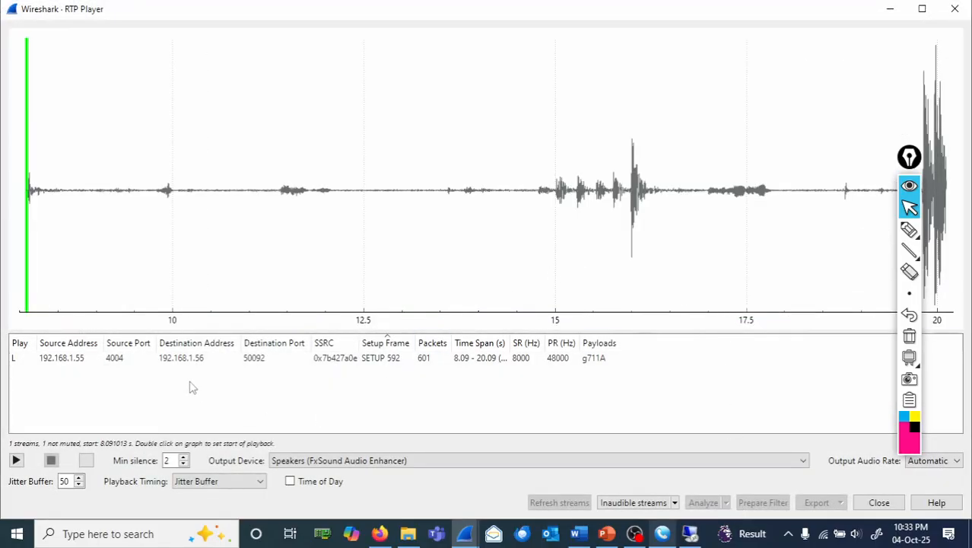
left_click(16, 460)
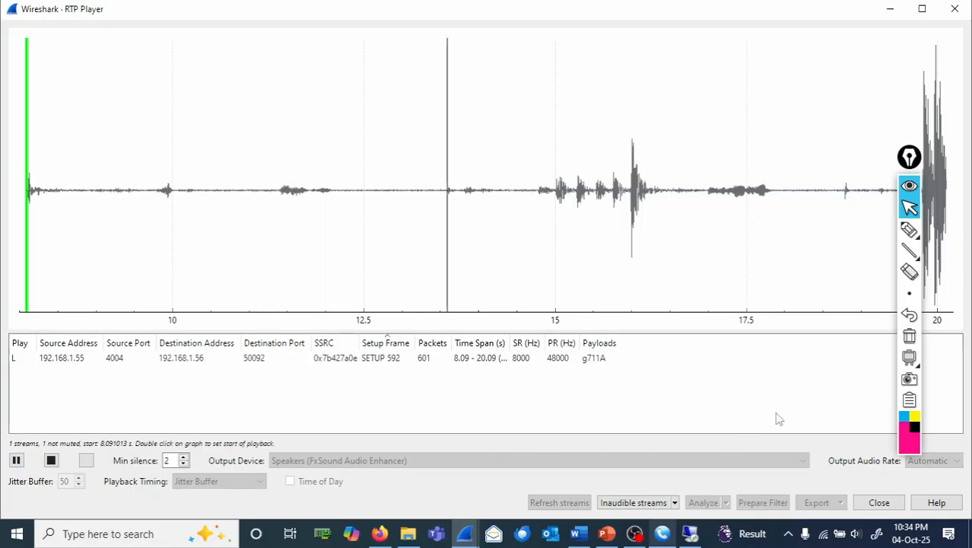
left_click(51, 460)
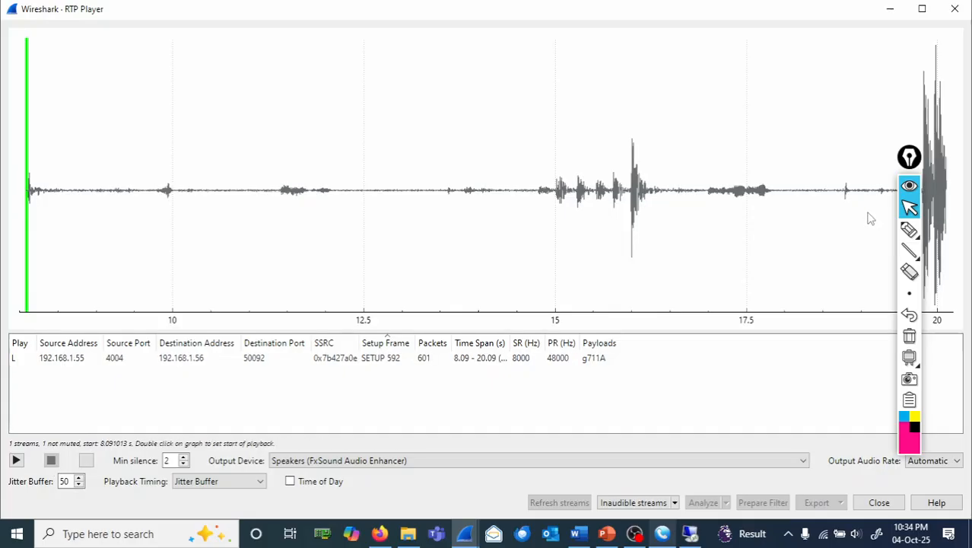
Circle the stream's source and destination addresses and ports; label the source "MICROSIP 2002" and the destination with a phone sketch and "2001".
left_click(907, 231)
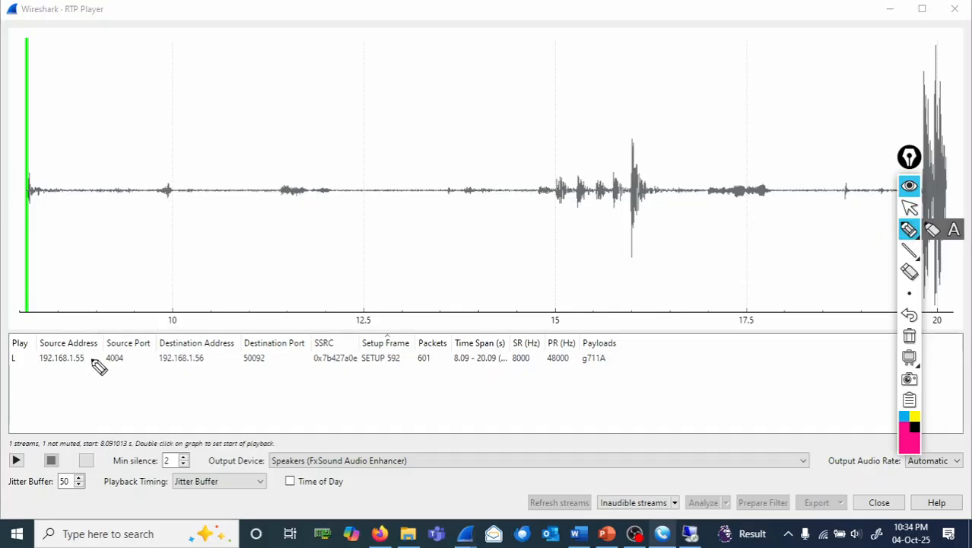
left_click_drag(93, 359, 23, 358)
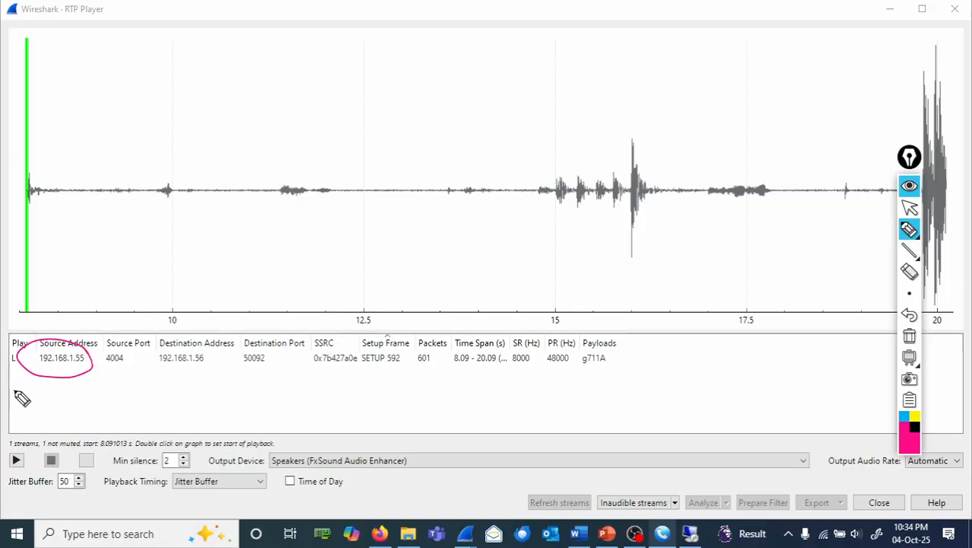
mouse_move(13, 391)
left_mouse_down()
mouse_move(35, 399)
mouse_move(83, 390)
left_mouse_up()
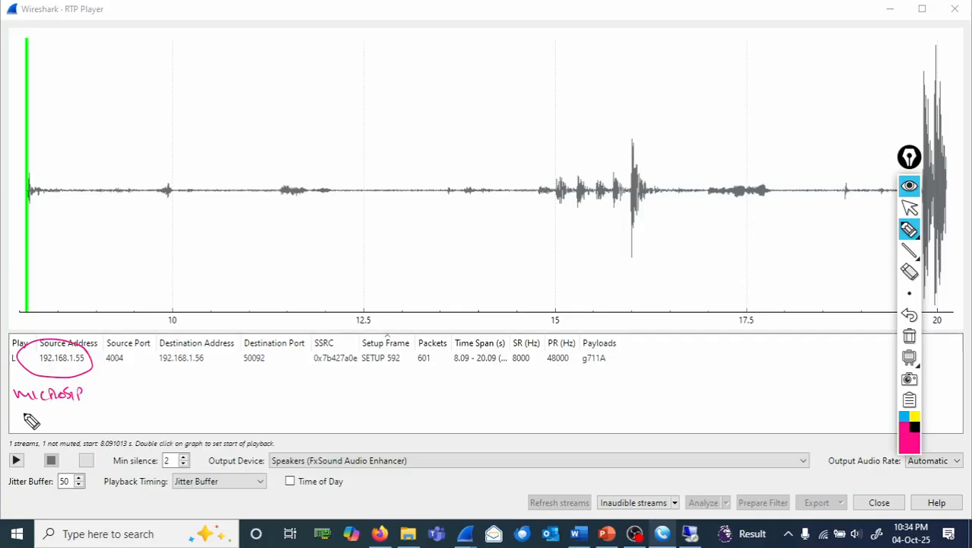
left_click_drag(22, 415, 59, 420)
left_click_drag(61, 415, 73, 423)
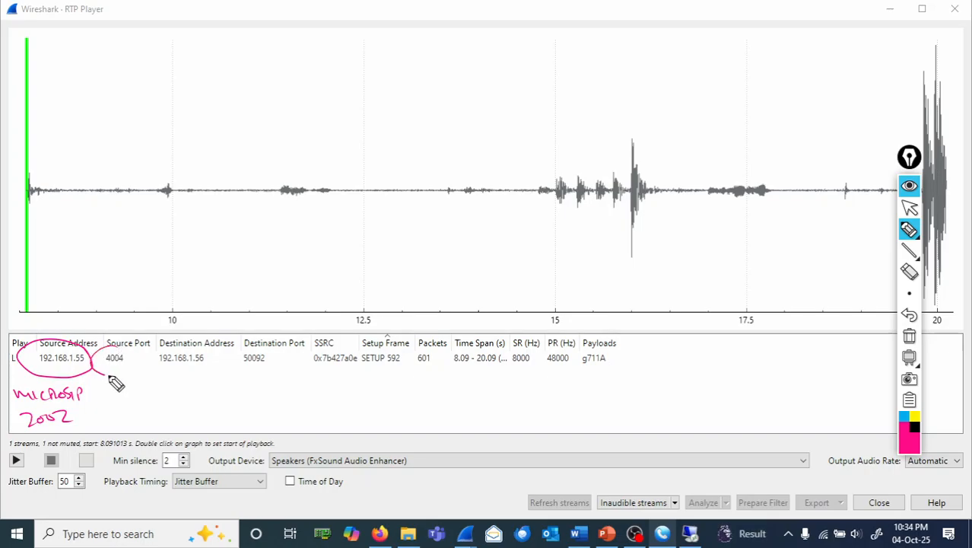
left_click_drag(114, 380, 105, 354)
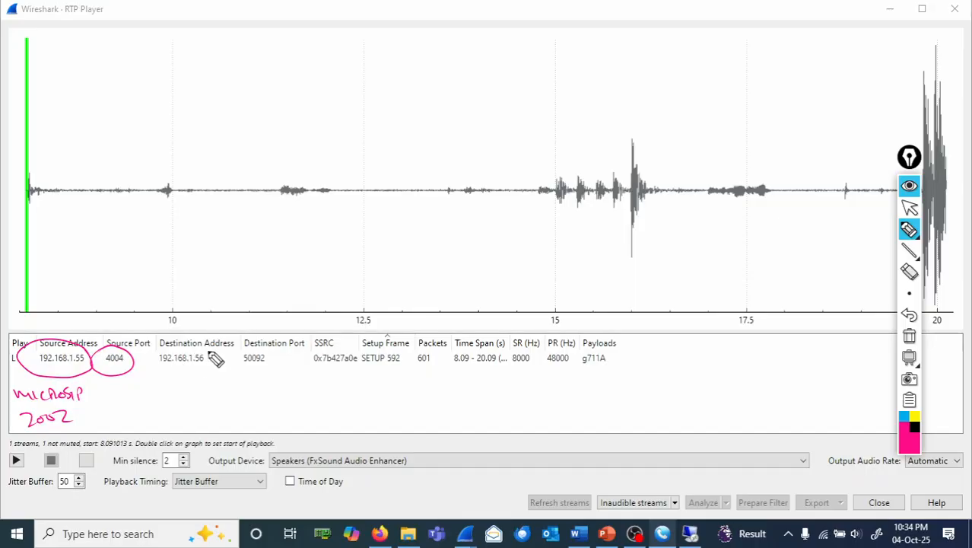
mouse_move(213, 358)
left_mouse_down()
mouse_move(196, 343)
mouse_move(184, 396)
mouse_move(224, 410)
mouse_move(191, 398)
mouse_move(191, 424)
mouse_move(229, 423)
left_mouse_up()
mouse_move(262, 369)
left_mouse_down()
mouse_move(267, 353)
mouse_move(237, 376)
mouse_move(259, 352)
left_mouse_up()
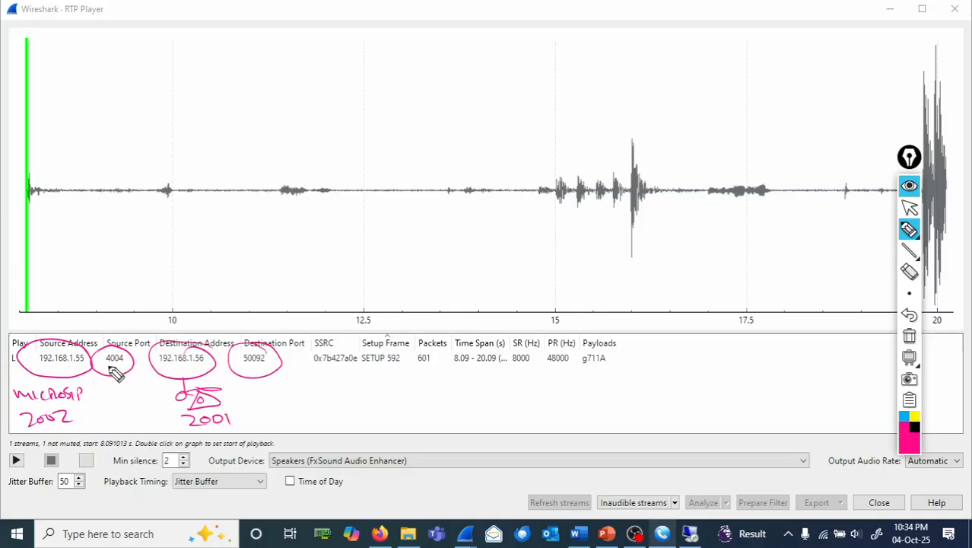
Draw an arc from source port 4004 to destination port 50092, handwrite "RTP" with three arrows toward the waveform, and clear the markings.
mouse_move(112, 356)
left_mouse_down()
mouse_move(162, 315)
mouse_move(235, 348)
left_mouse_up()
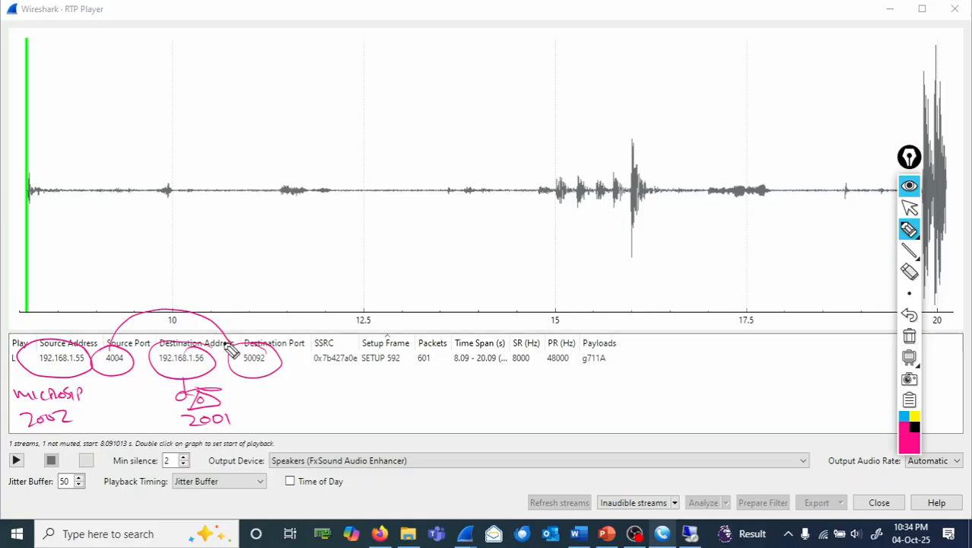
mouse_move(143, 292)
left_mouse_down()
mouse_move(169, 301)
mouse_move(161, 291)
left_mouse_up()
mouse_move(213, 276)
left_mouse_down()
mouse_move(310, 223)
mouse_move(295, 212)
mouse_move(312, 228)
left_mouse_up()
mouse_move(242, 279)
left_mouse_down()
mouse_move(298, 272)
mouse_move(369, 216)
mouse_move(368, 236)
left_mouse_up()
mouse_move(208, 270)
left_mouse_down()
mouse_move(268, 280)
mouse_move(538, 230)
mouse_move(539, 215)
mouse_move(563, 245)
left_mouse_up()
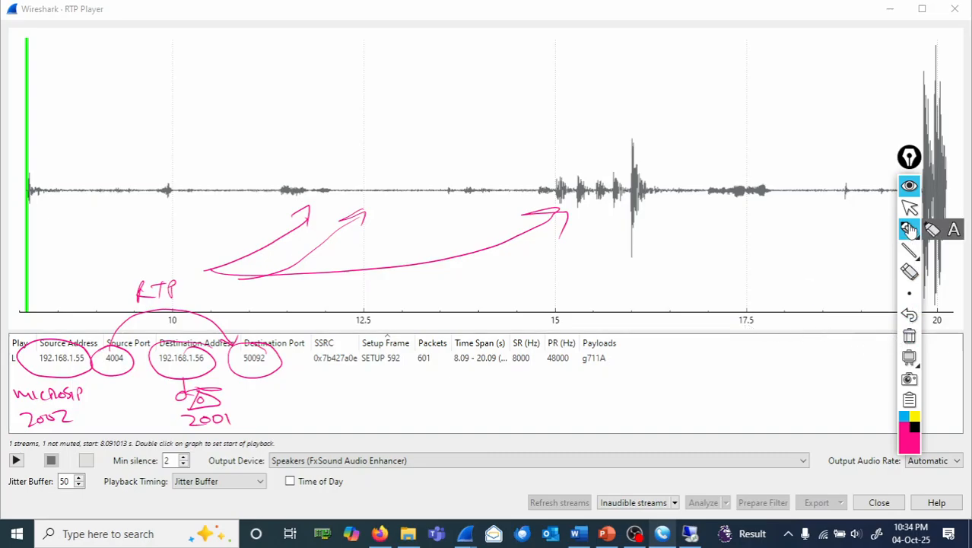
left_click(910, 338)
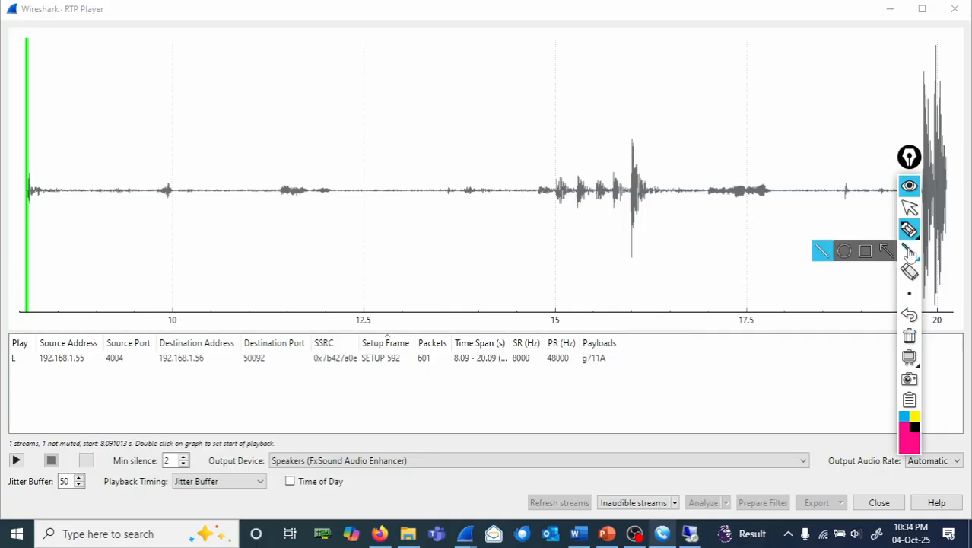
left_click(911, 211)
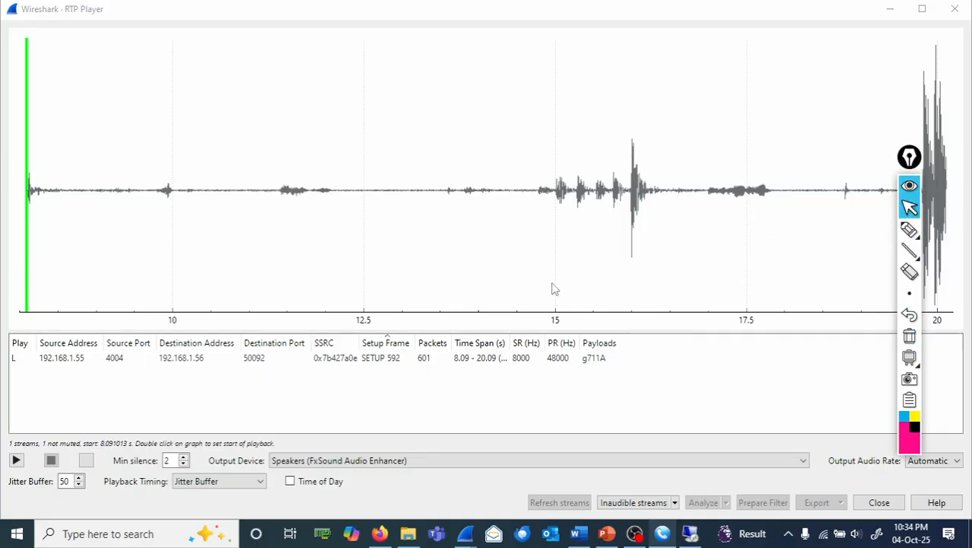
Return to the call flow, select the RTP (g711A) stream from 192.168.1.56 to 192.168.1.55, and play its audio in the RTP Player.
left_click(960, 18)
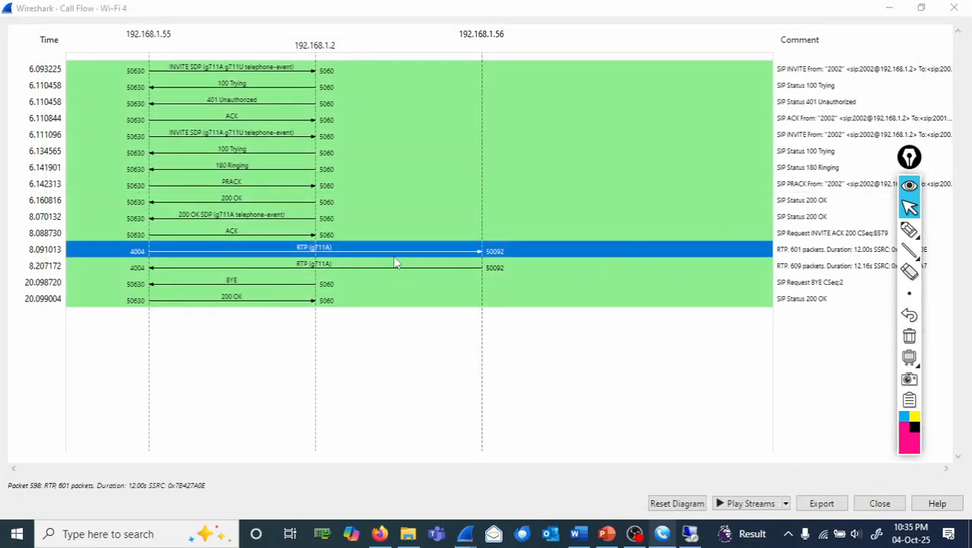
left_click(417, 270)
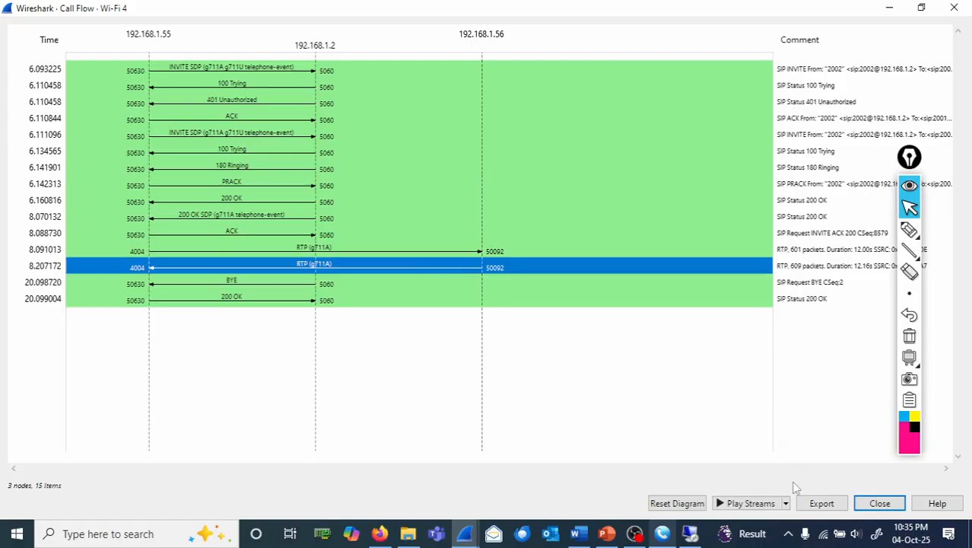
left_click(749, 504)
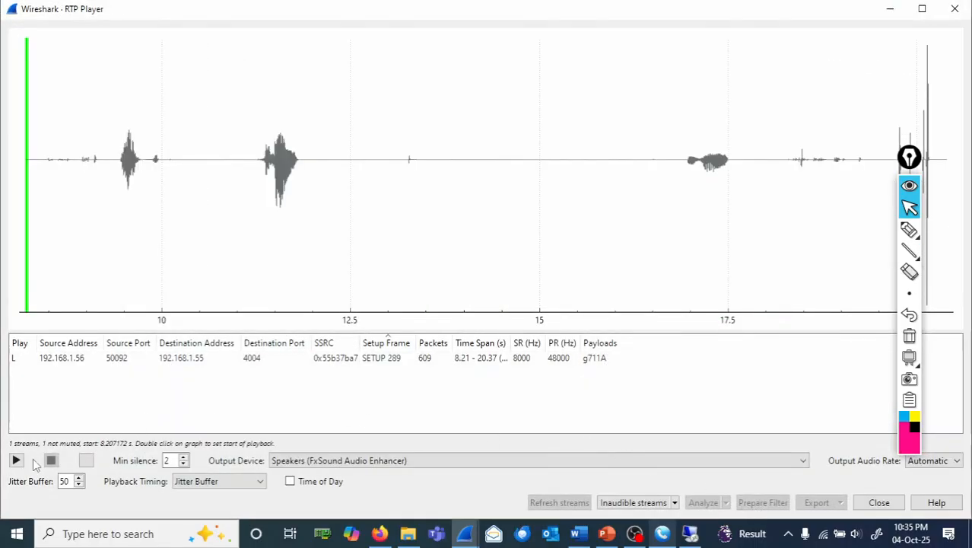
left_click(16, 460)
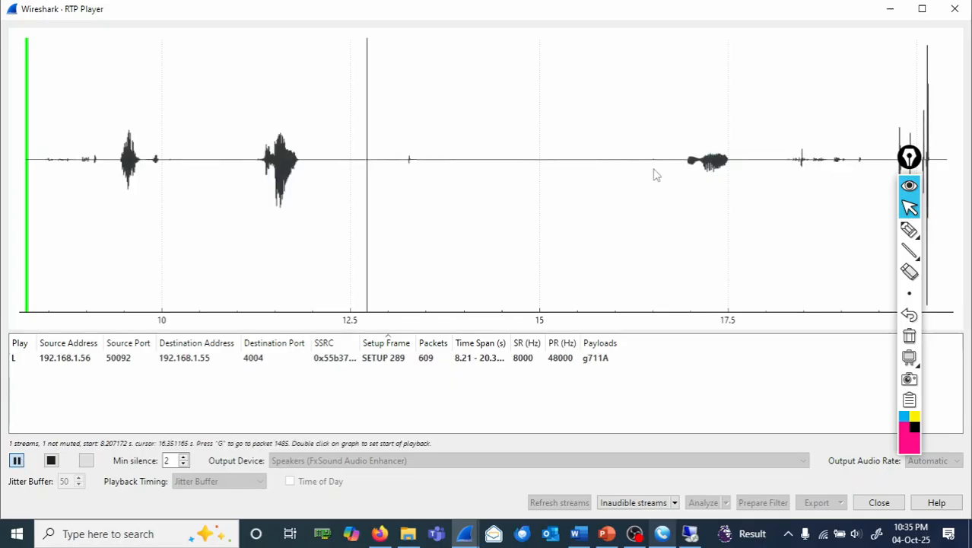
Circle both endpoints with their ports, underline 50092, and label the source with a phone and "2001", the destination "MICROSIP", a phone and "2002".
left_click(908, 230)
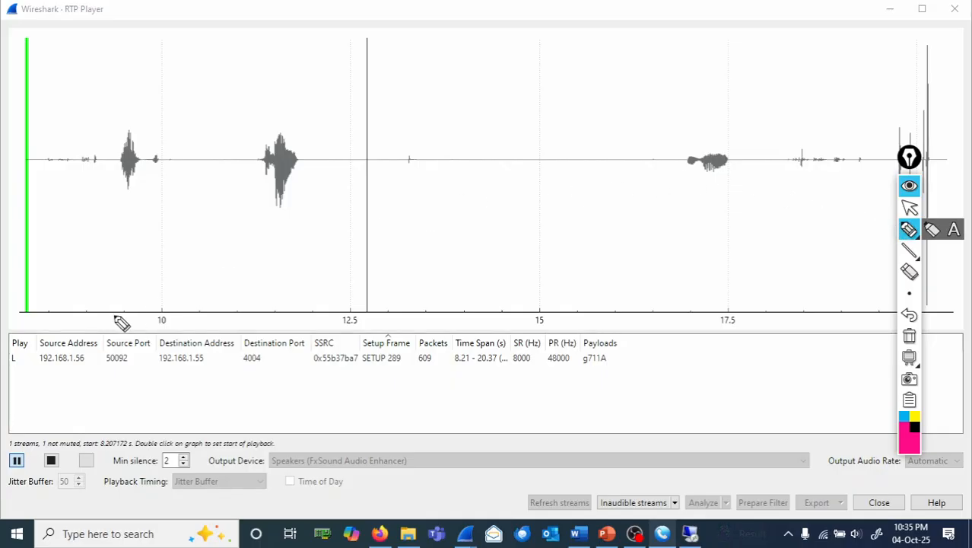
mouse_move(82, 349)
left_mouse_down()
mouse_move(43, 374)
mouse_move(148, 376)
mouse_move(79, 348)
left_mouse_up()
mouse_move(80, 392)
left_mouse_down()
mouse_move(98, 412)
mouse_move(81, 397)
mouse_move(94, 395)
mouse_move(69, 394)
mouse_move(52, 419)
mouse_move(99, 422)
left_mouse_up()
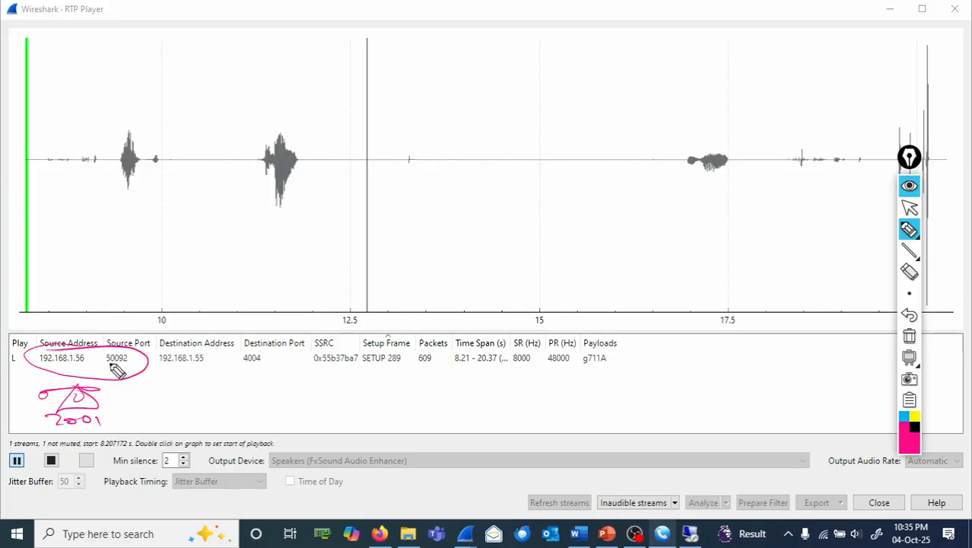
mouse_move(162, 359)
left_mouse_down()
mouse_move(228, 386)
mouse_move(277, 357)
mouse_move(172, 355)
left_mouse_up()
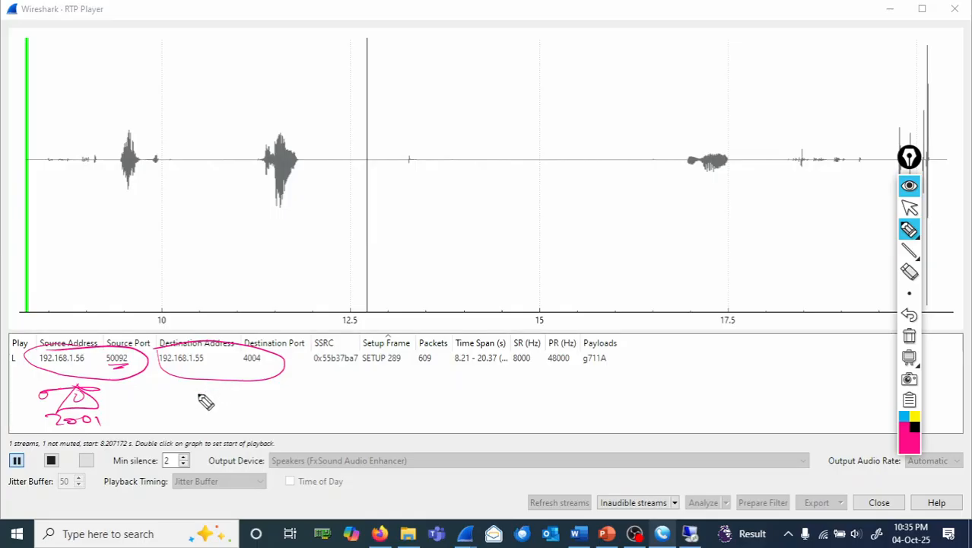
mouse_move(200, 397)
left_mouse_down()
mouse_move(273, 402)
mouse_move(308, 424)
mouse_move(284, 411)
mouse_move(308, 407)
mouse_move(263, 415)
mouse_move(333, 420)
mouse_move(356, 412)
left_mouse_up()
Connect ports 50092 and 4004 with an arc labelled "RTP", draw arrows to the three main voice bursts, and clear the markings.
mouse_move(130, 350)
left_mouse_down()
mouse_move(117, 311)
mouse_move(225, 318)
mouse_move(232, 349)
left_mouse_up()
mouse_move(149, 282)
left_mouse_down()
mouse_move(135, 269)
mouse_move(169, 272)
mouse_move(251, 228)
mouse_move(260, 185)
mouse_move(237, 201)
left_mouse_up()
mouse_move(146, 234)
left_mouse_down()
mouse_move(114, 181)
mouse_move(112, 195)
left_mouse_up()
mouse_move(226, 257)
left_mouse_down()
mouse_move(282, 272)
mouse_move(636, 217)
mouse_move(690, 180)
left_mouse_up()
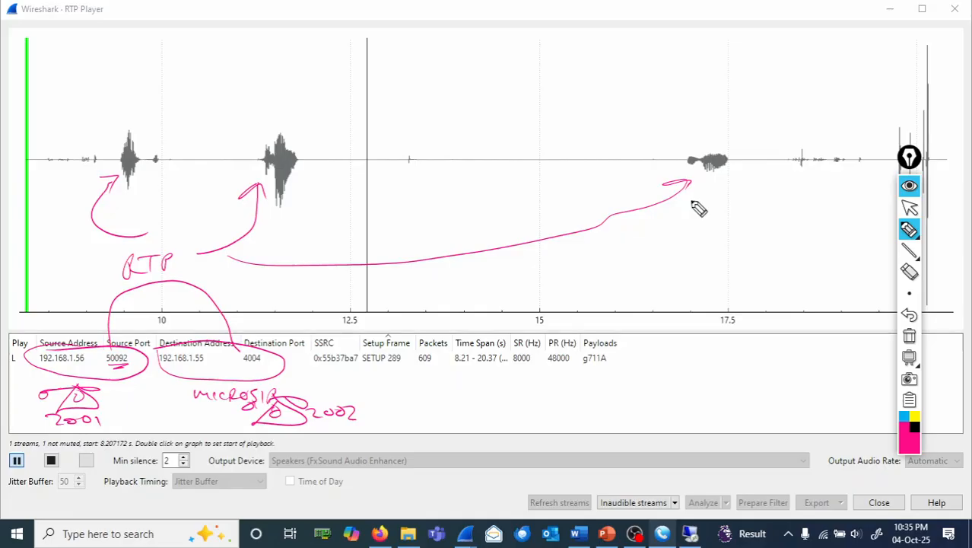
left_click(909, 338)
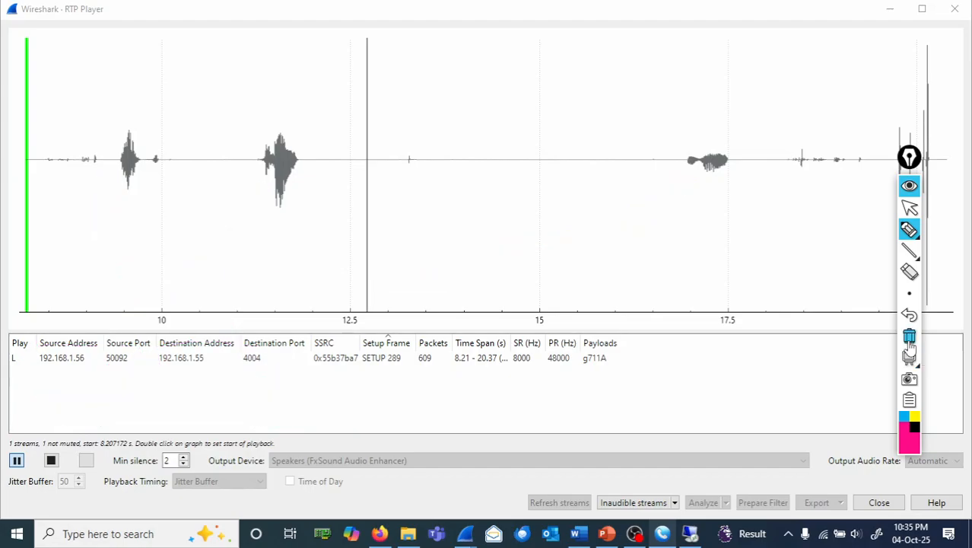
left_click(911, 209)
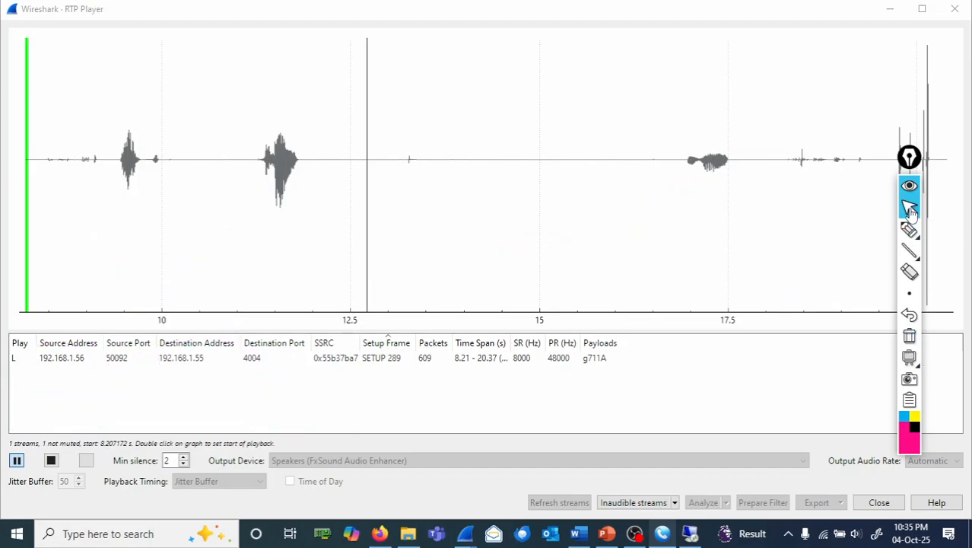
Back in the call flow diagram, draw a curved arrow beside the RTP rows with the handwritten note "Back 1 step", and clear the markings.
left_click(957, 14)
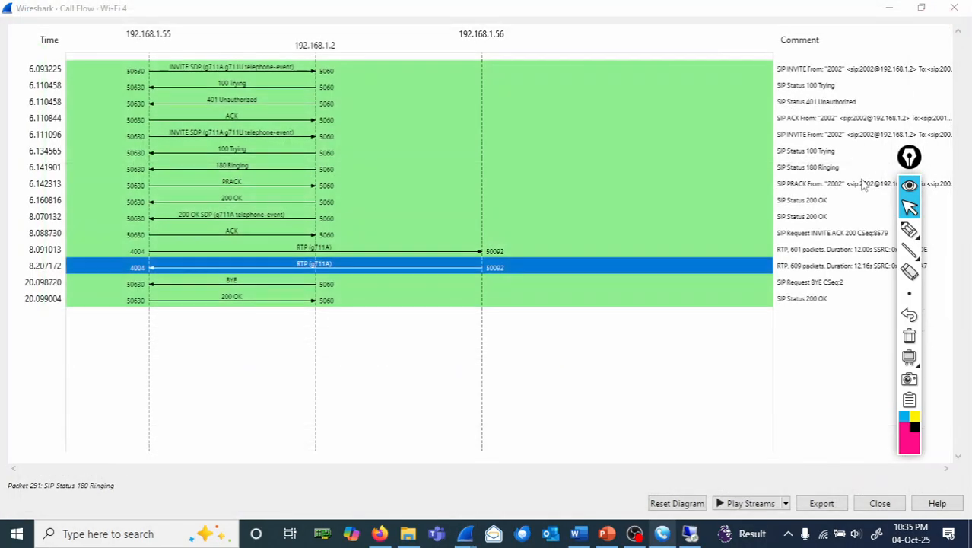
left_click(769, 335)
mouse_move(908, 232)
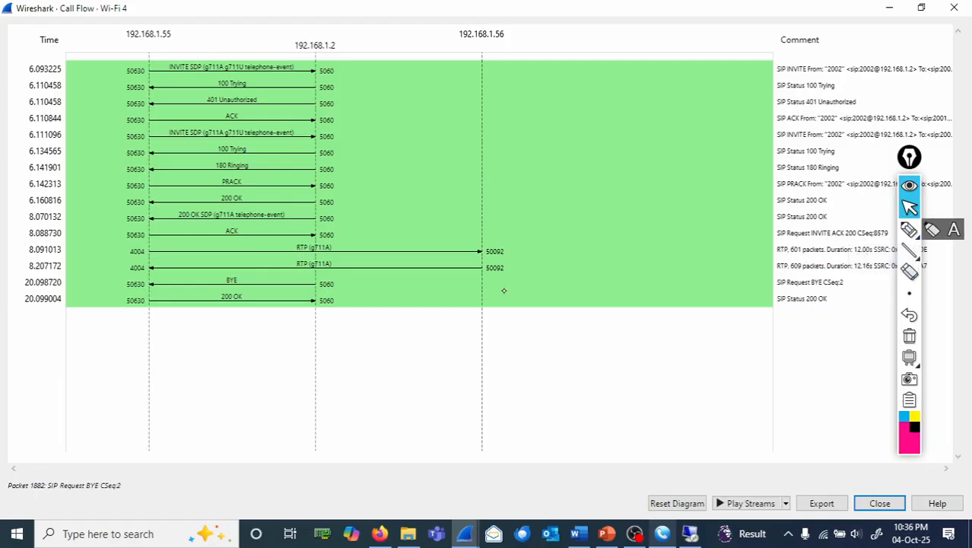
left_click(907, 233)
mouse_move(526, 267)
left_mouse_down()
mouse_move(525, 318)
mouse_move(511, 309)
mouse_move(504, 322)
left_mouse_up()
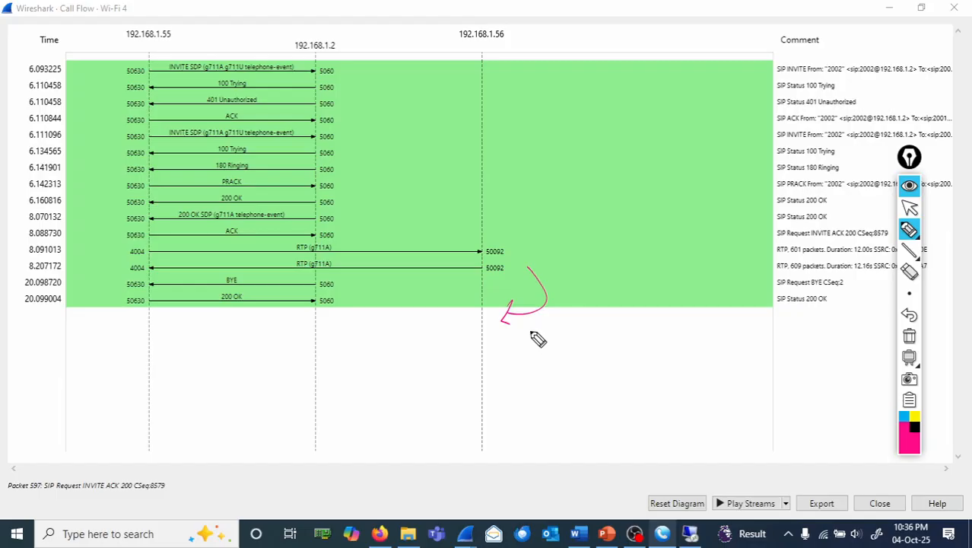
mouse_move(549, 334)
left_mouse_down()
mouse_move(642, 338)
mouse_move(631, 348)
mouse_move(715, 358)
left_mouse_up()
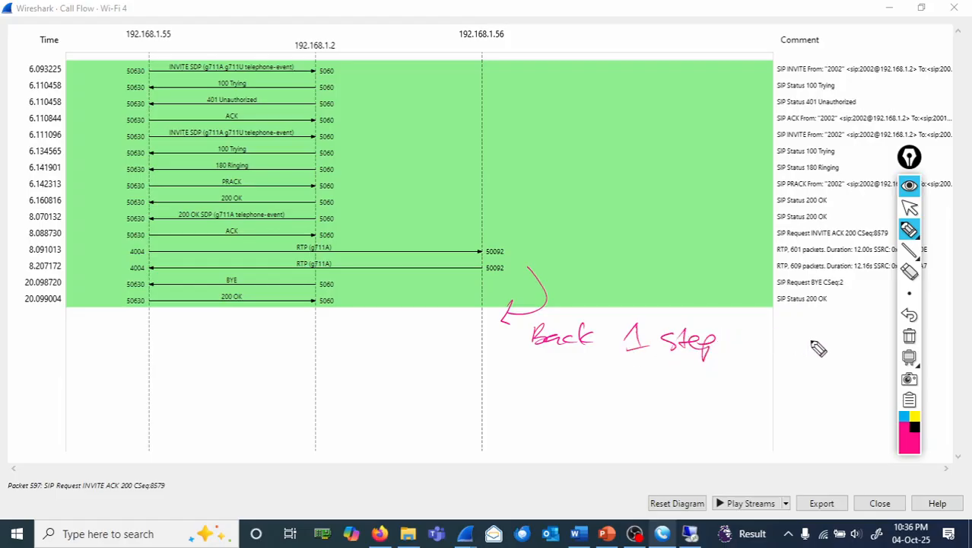
left_click(909, 335)
left_click(910, 209)
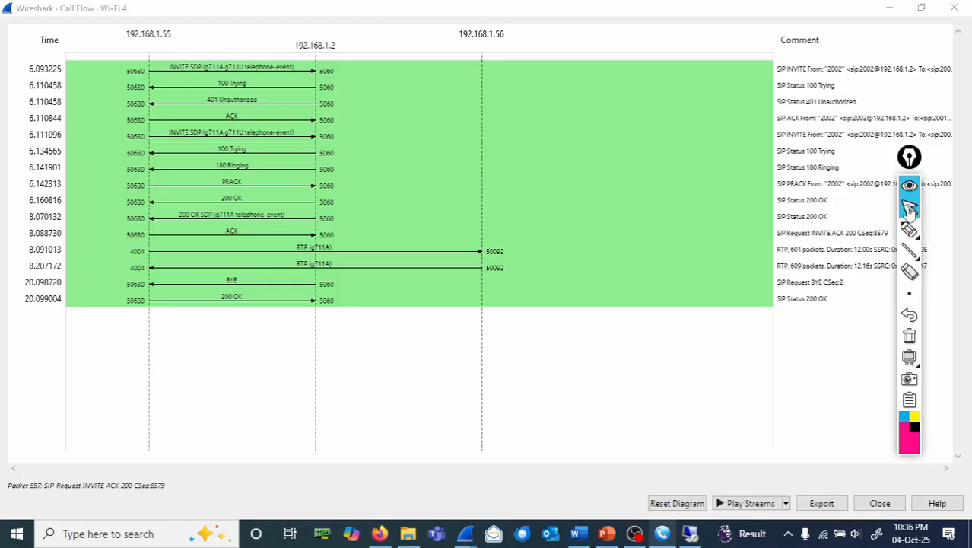
Close the call flow, select the call from 2002 to 2001 in the VoIP Calls list, and open its streams in the RTP Player.
left_click(954, 8)
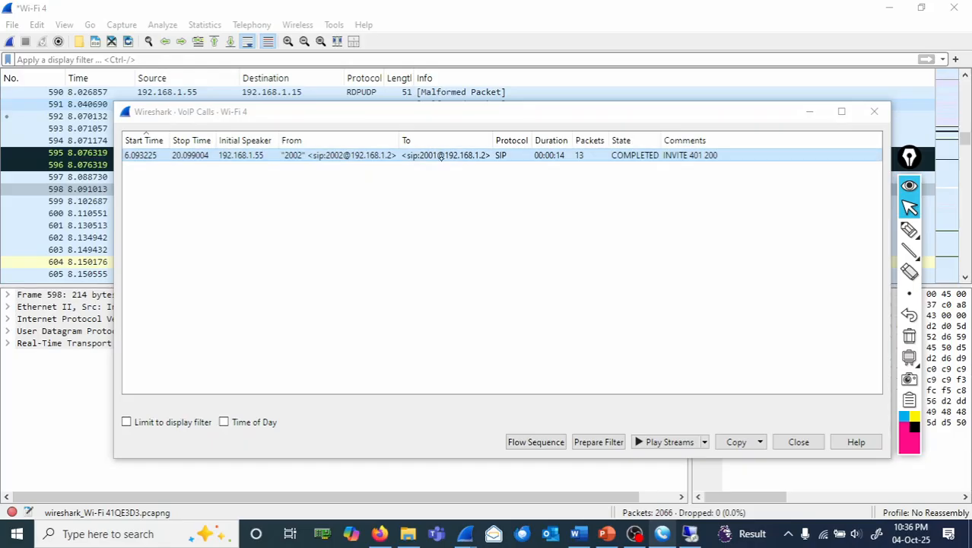
left_click(440, 155)
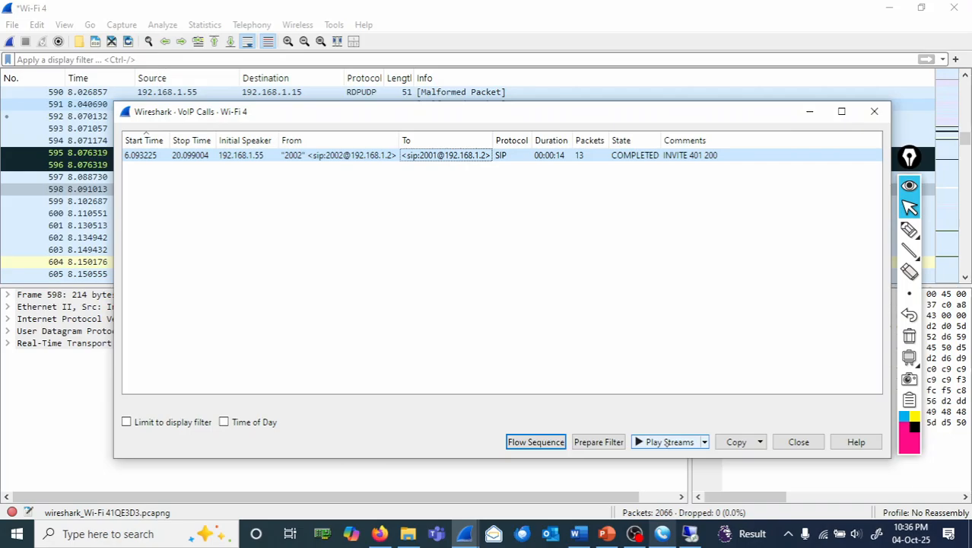
left_click(666, 442)
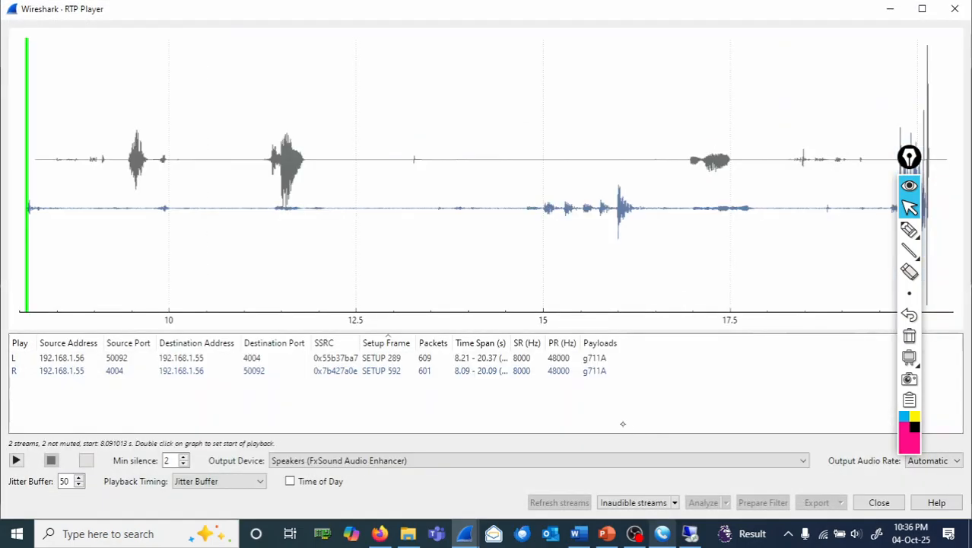
Circle the first voice burst and draw opposing arrows, labelled "MICROSIP" with a phone and "202" above, and a phone and "2001" below.
left_click(910, 229)
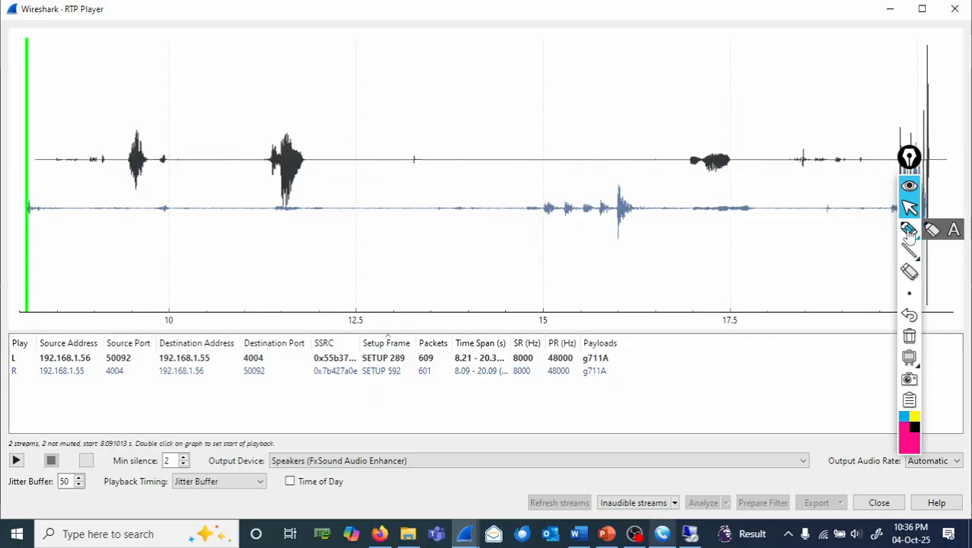
mouse_move(131, 115)
left_mouse_down()
mouse_move(39, 191)
mouse_move(156, 252)
mouse_move(112, 103)
left_mouse_up()
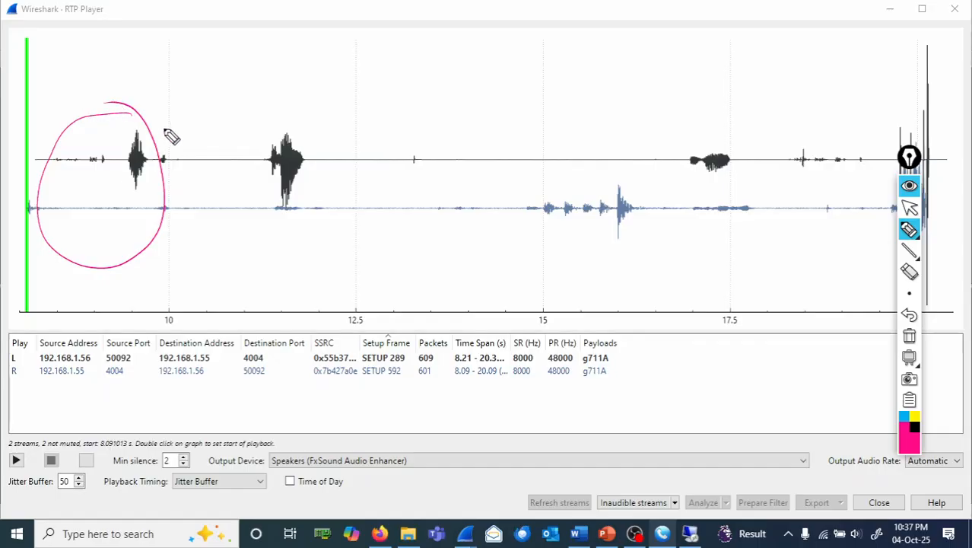
mouse_move(162, 120)
left_mouse_down()
mouse_move(287, 110)
mouse_move(312, 140)
left_mouse_up()
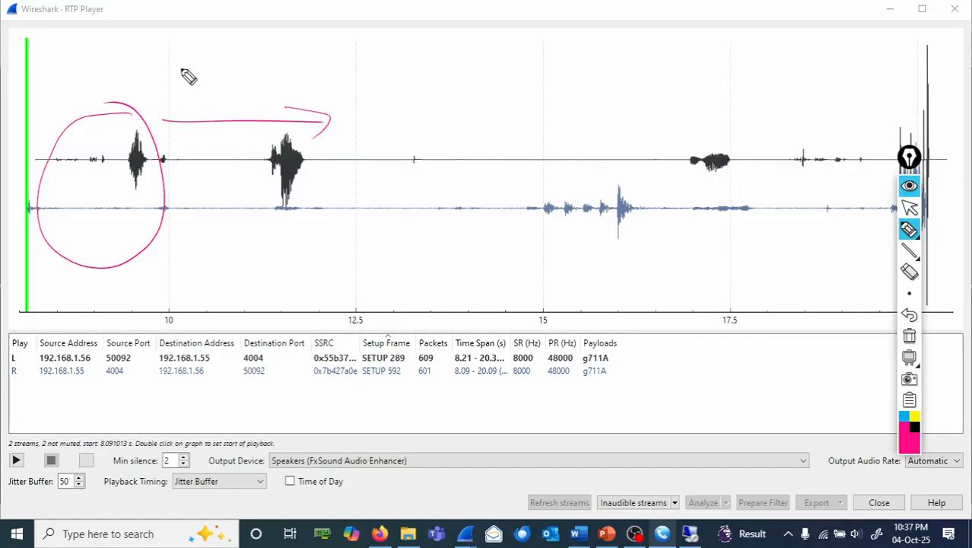
mouse_move(170, 74)
left_mouse_down()
mouse_move(186, 91)
mouse_move(286, 89)
left_mouse_up()
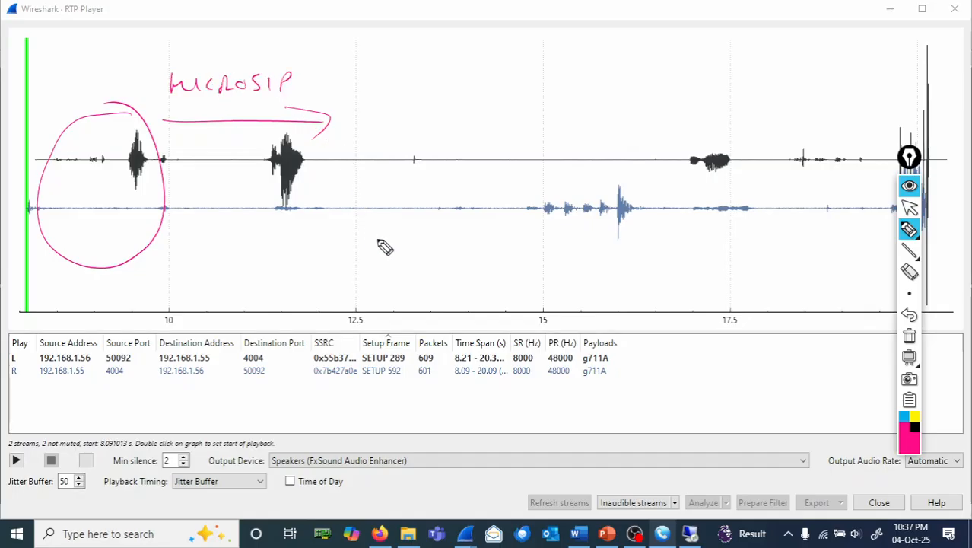
mouse_move(380, 237)
left_mouse_down()
mouse_move(173, 239)
mouse_move(205, 248)
left_mouse_up()
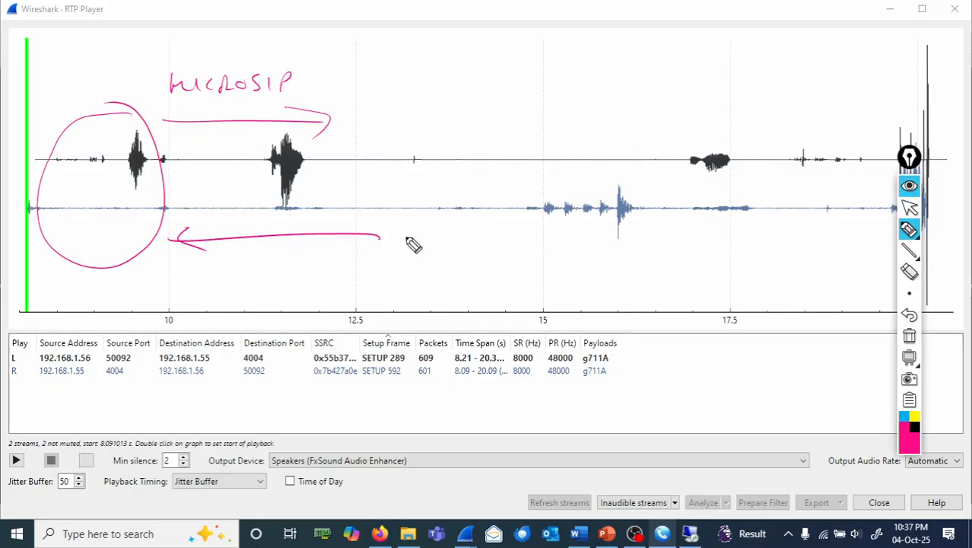
mouse_move(411, 242)
left_mouse_down()
mouse_move(434, 272)
mouse_move(419, 254)
mouse_move(440, 243)
mouse_move(392, 236)
left_mouse_up()
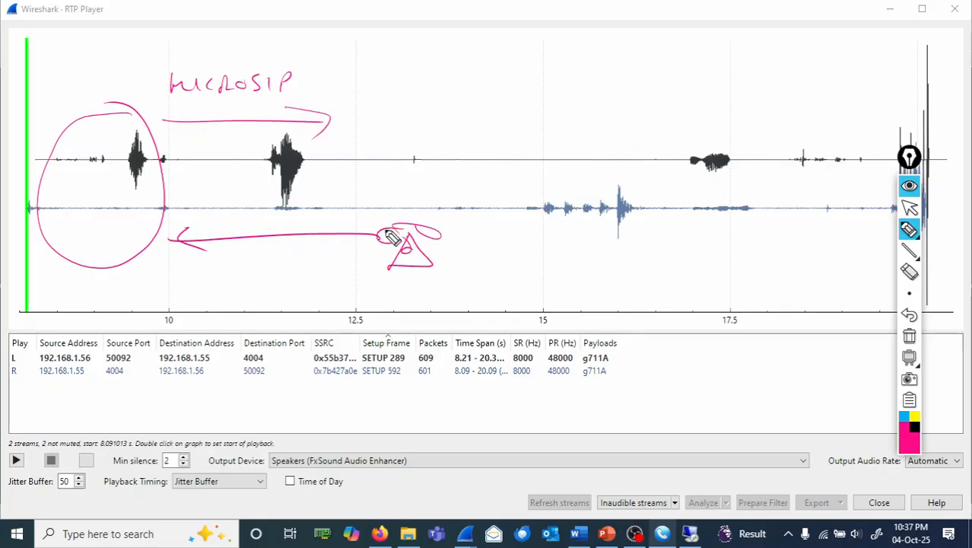
left_click_drag(440, 265, 499, 269)
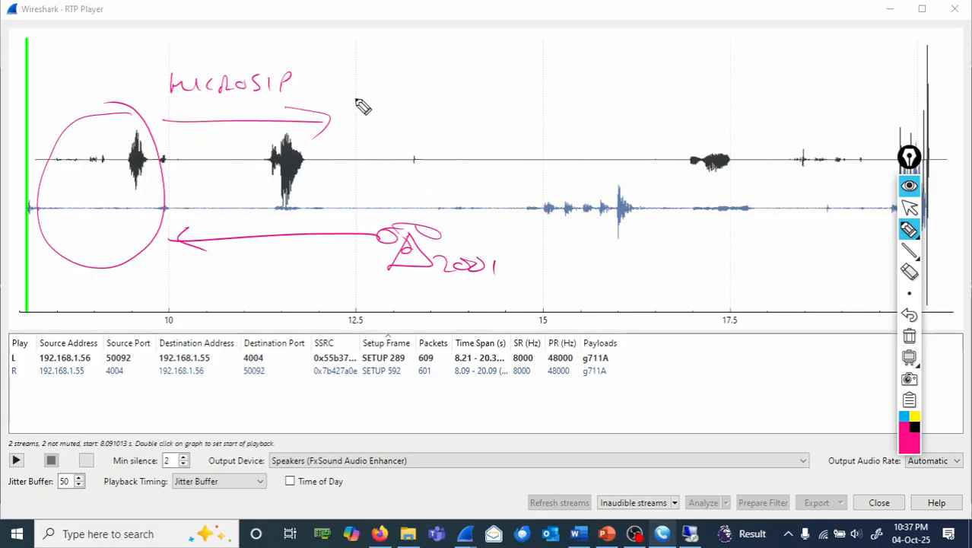
mouse_move(332, 72)
left_mouse_down()
mouse_move(319, 88)
mouse_move(352, 90)
mouse_move(344, 56)
mouse_move(303, 64)
mouse_move(397, 74)
mouse_move(424, 89)
left_mouse_up()
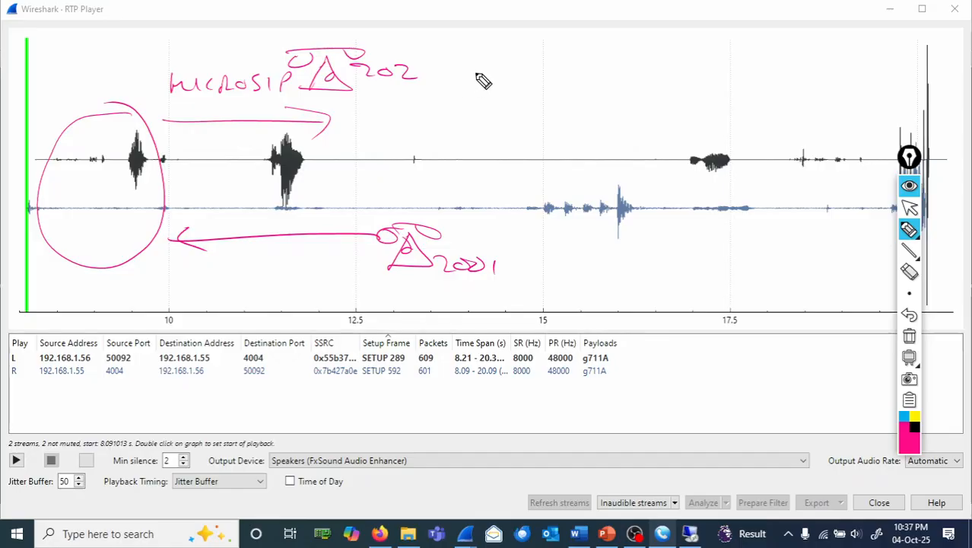
Handwrite "192.168.1.55" and "4004" beside the MicroSIP phone, and "192.168.1.56" and "50092" beside phone 2001.
left_click_drag(484, 81, 651, 80)
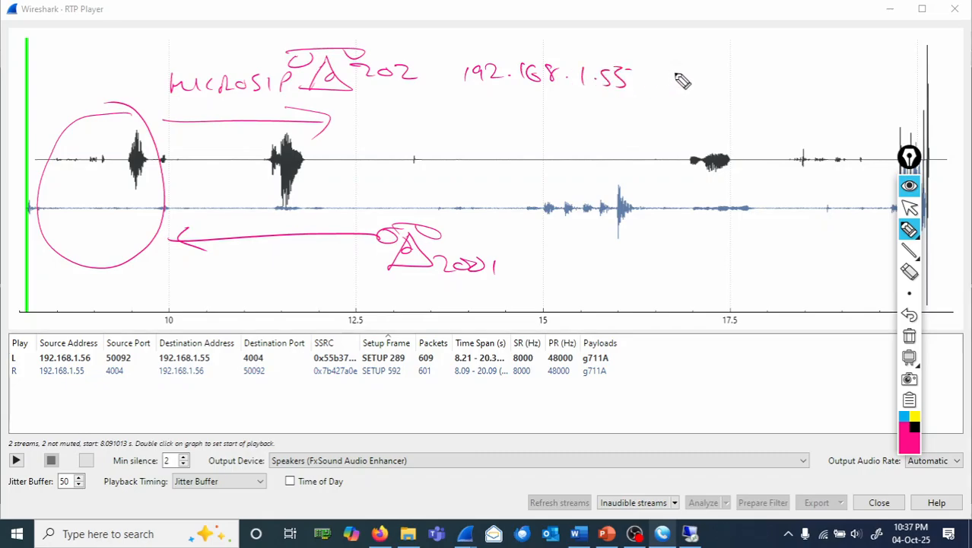
left_click_drag(680, 78, 746, 93)
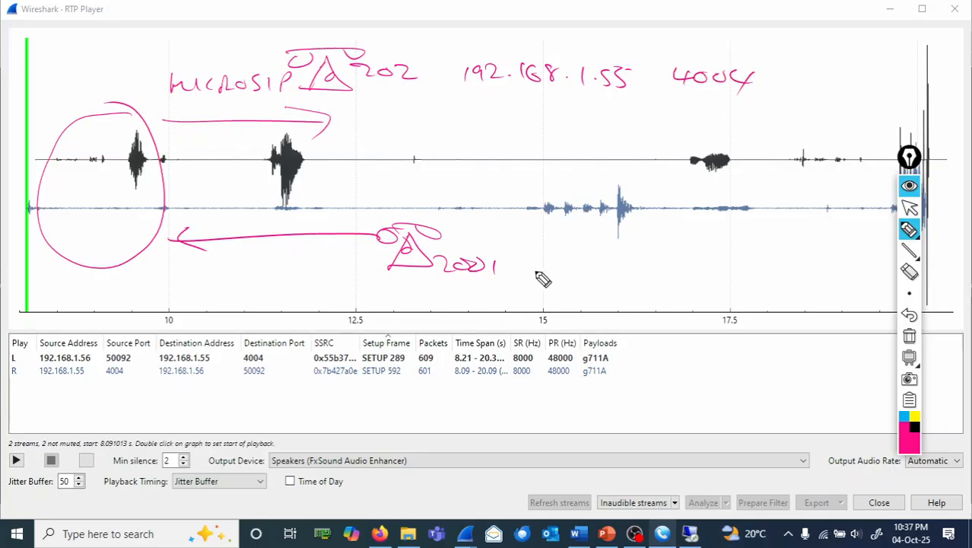
mouse_move(543, 279)
left_mouse_down()
mouse_move(590, 269)
mouse_move(629, 281)
left_mouse_up()
left_click_drag(687, 266, 690, 279)
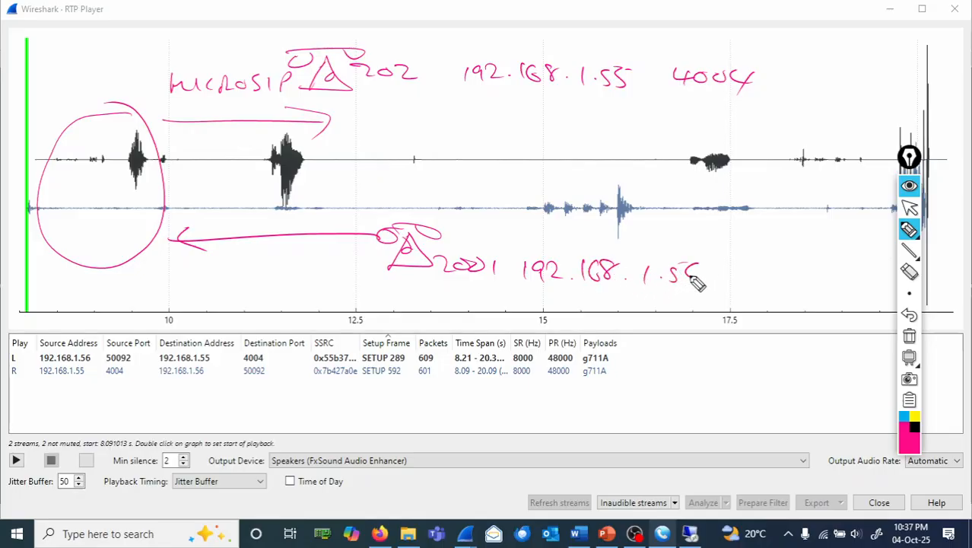
left_click_drag(740, 260, 725, 278)
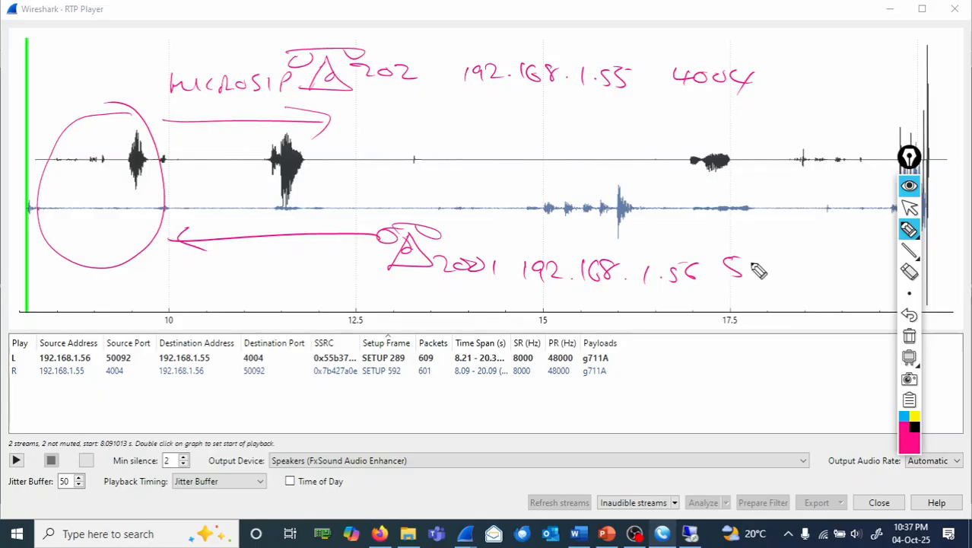
left_click_drag(772, 275, 807, 283)
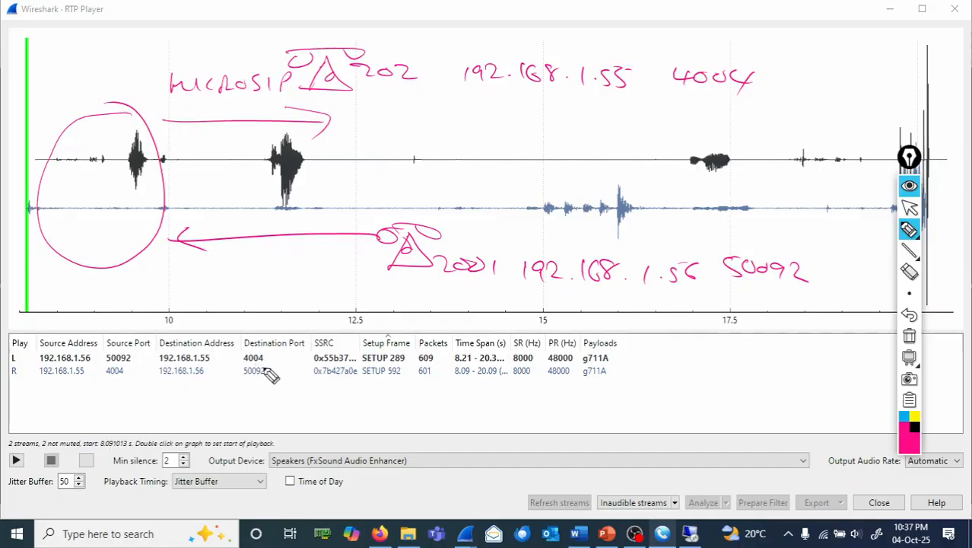
Circle the destination ports and addresses in the stream list and their handwritten counterparts on the waveform, and clear the markings.
mouse_move(267, 333)
left_mouse_down()
mouse_move(245, 386)
mouse_move(268, 334)
left_mouse_up()
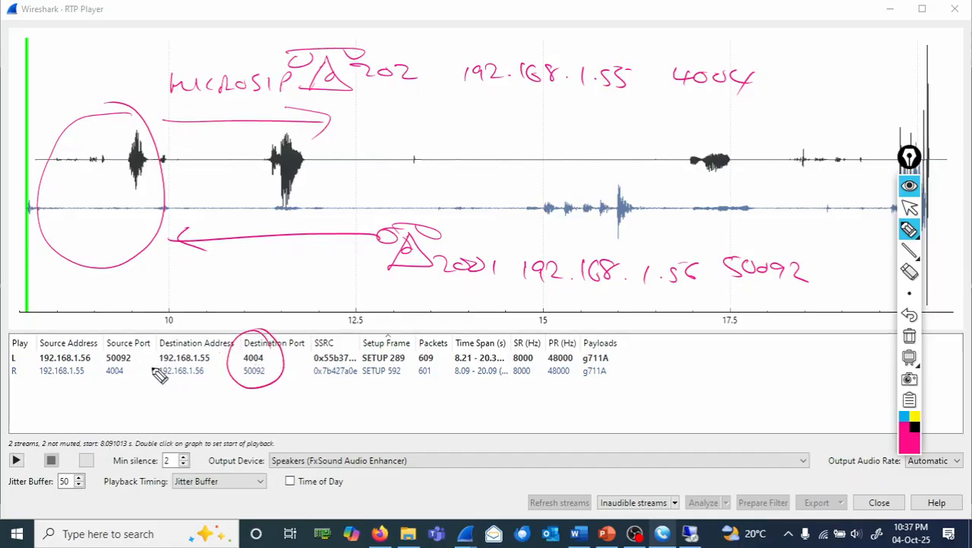
mouse_move(777, 61)
left_mouse_down()
mouse_move(764, 66)
mouse_move(768, 104)
mouse_move(779, 50)
left_mouse_up()
mouse_move(751, 226)
left_mouse_down()
mouse_move(754, 327)
mouse_move(809, 230)
left_mouse_up()
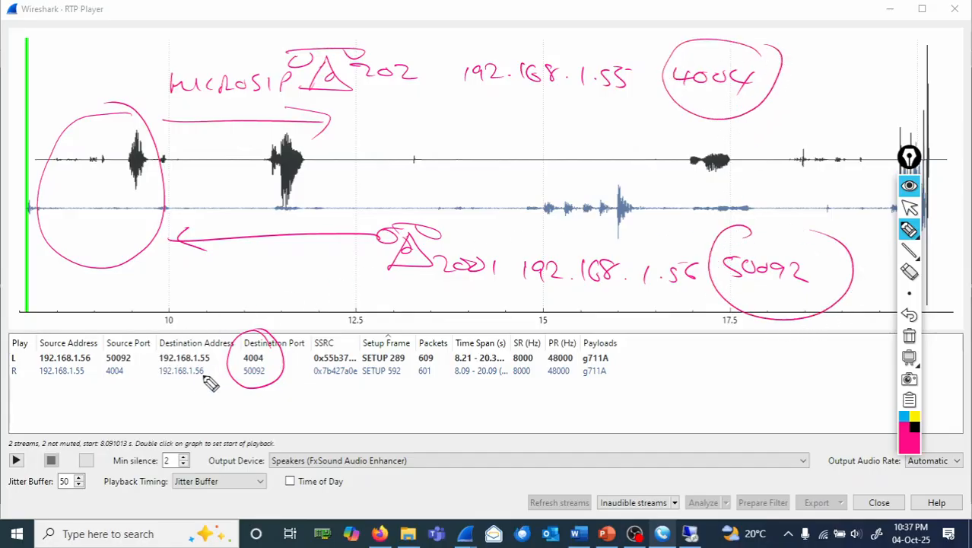
mouse_move(222, 362)
left_mouse_down()
mouse_move(191, 330)
mouse_move(225, 347)
left_mouse_up()
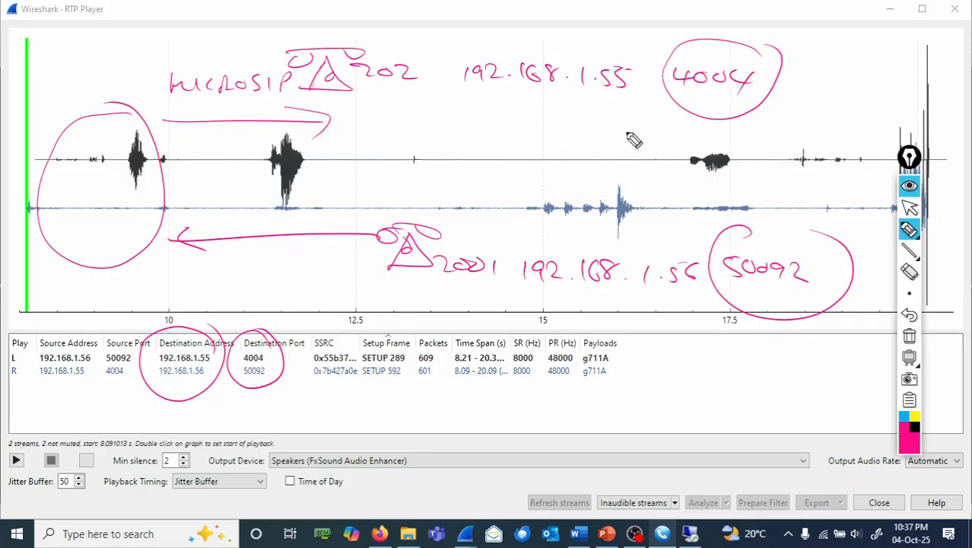
mouse_move(637, 126)
left_mouse_down()
mouse_move(511, 34)
mouse_move(643, 88)
left_mouse_up()
mouse_move(656, 279)
left_mouse_down()
mouse_move(503, 282)
mouse_move(598, 229)
left_mouse_up()
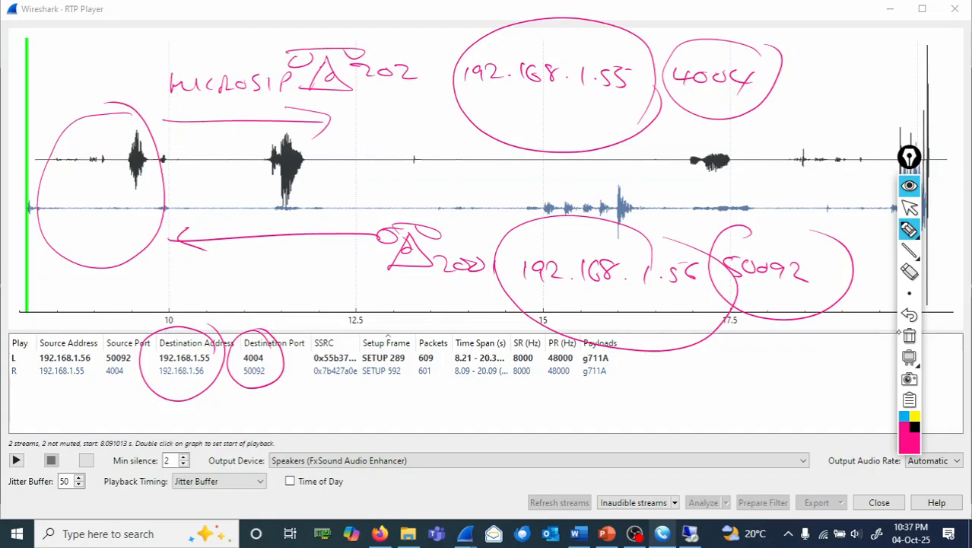
left_click(908, 335)
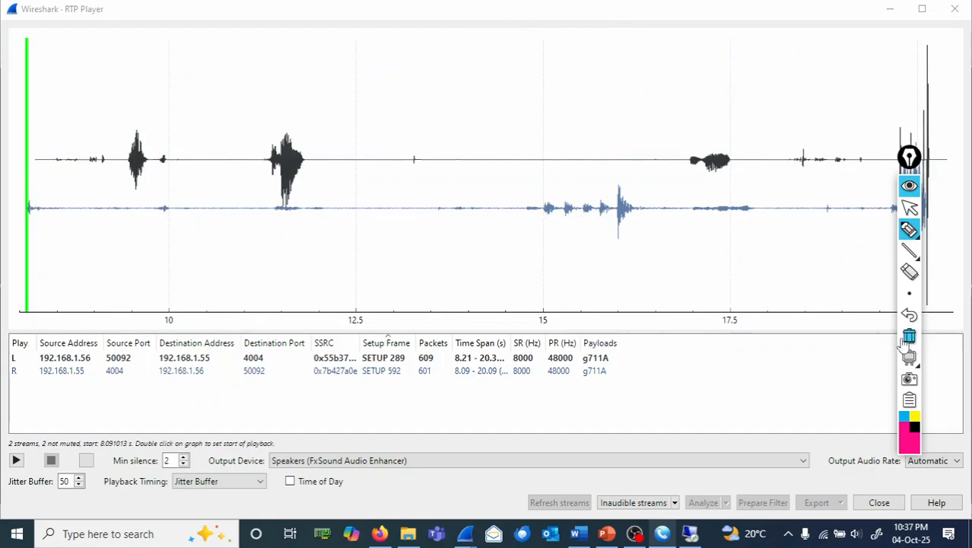
Select the stream from 192.168.1.56 port 50092 in the RTP Player and play the audio.
left_click(910, 208)
left_click(131, 370)
left_click(138, 359)
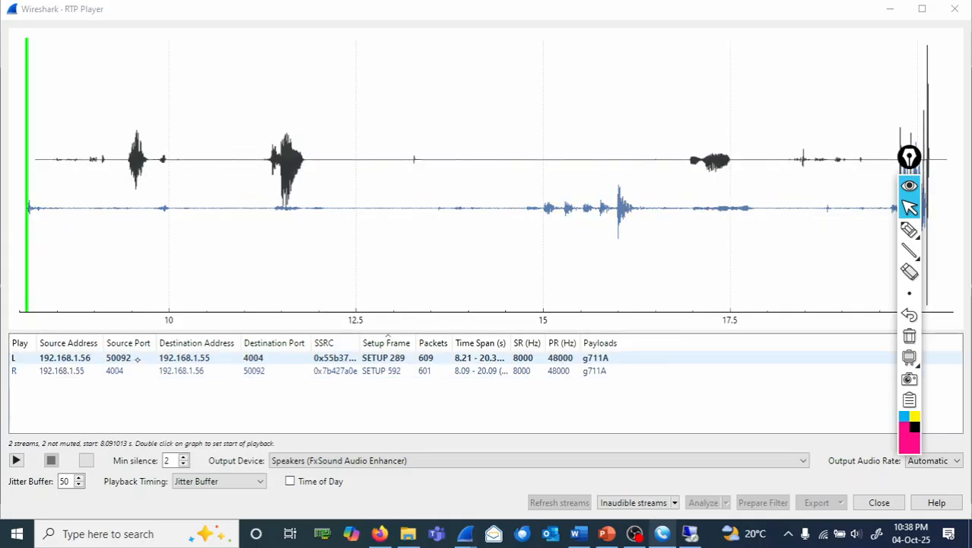
left_click(144, 358)
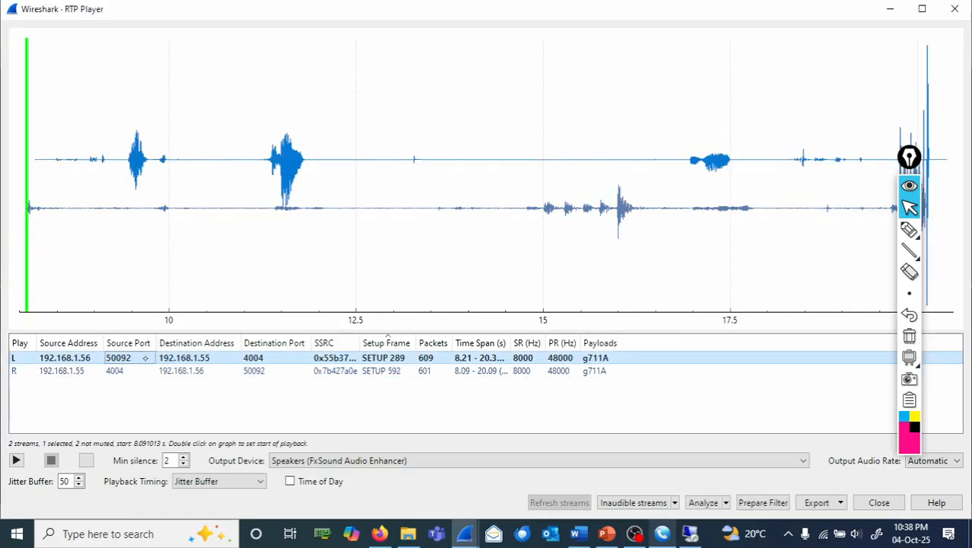
left_click(218, 371)
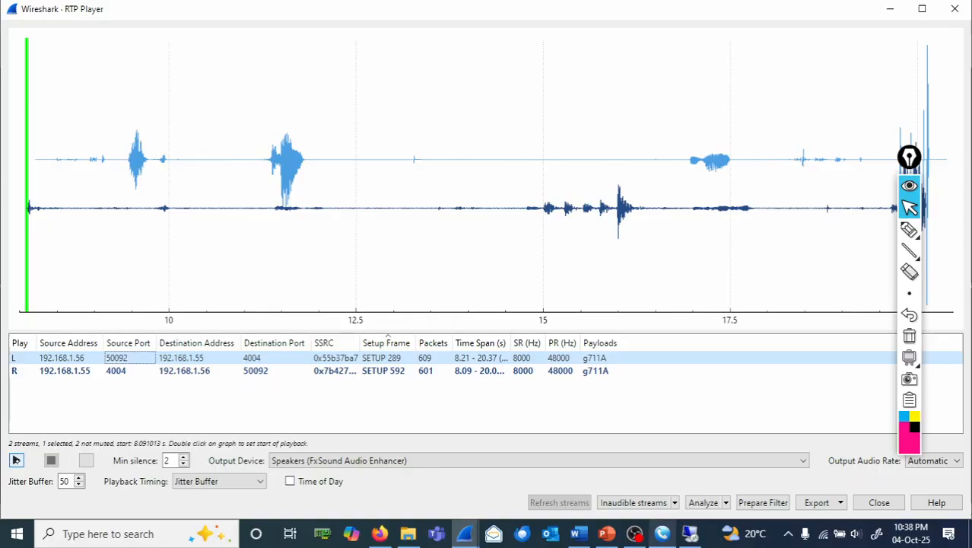
left_click(16, 460)
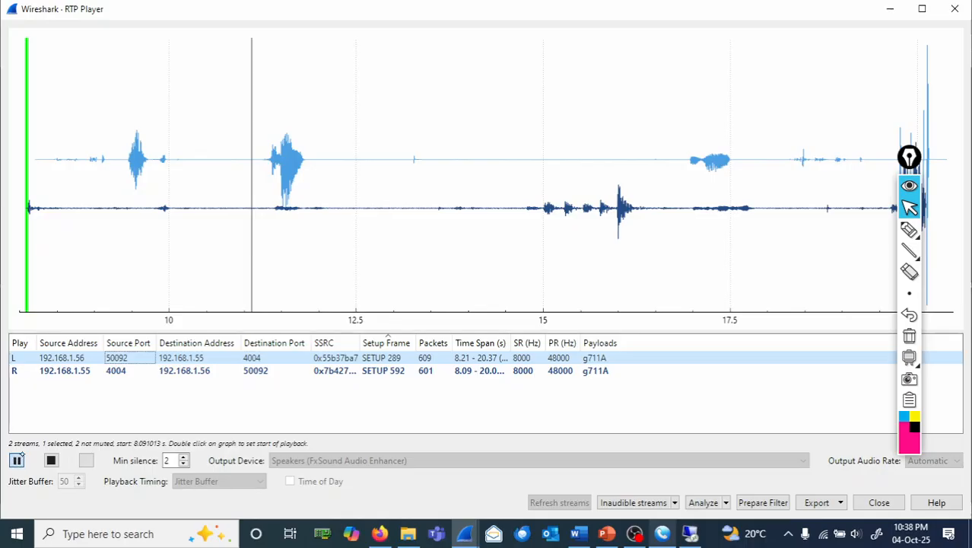
Select the stream from 192.168.1.55 port 4004, restart the audio playback from the beginning, and close the RTP Player.
left_click(53, 370)
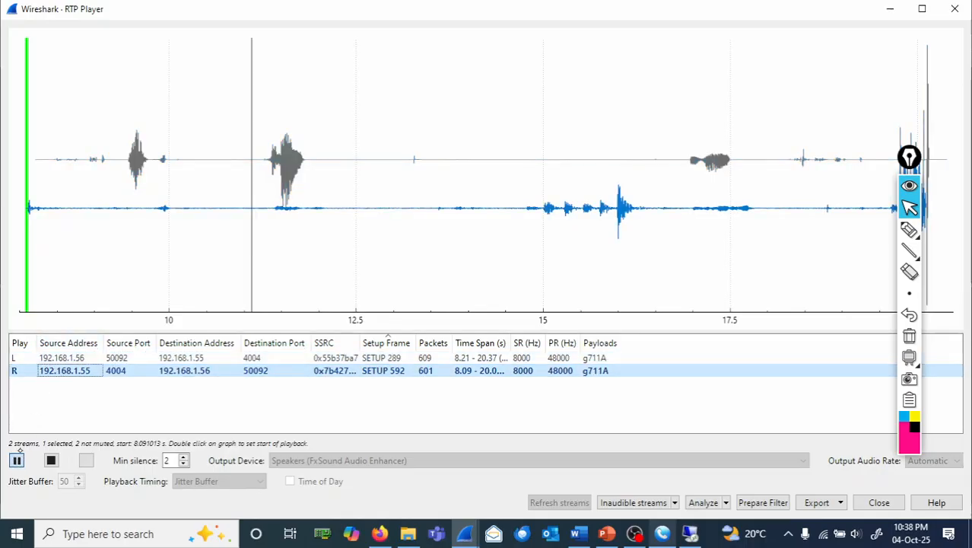
left_click(51, 460)
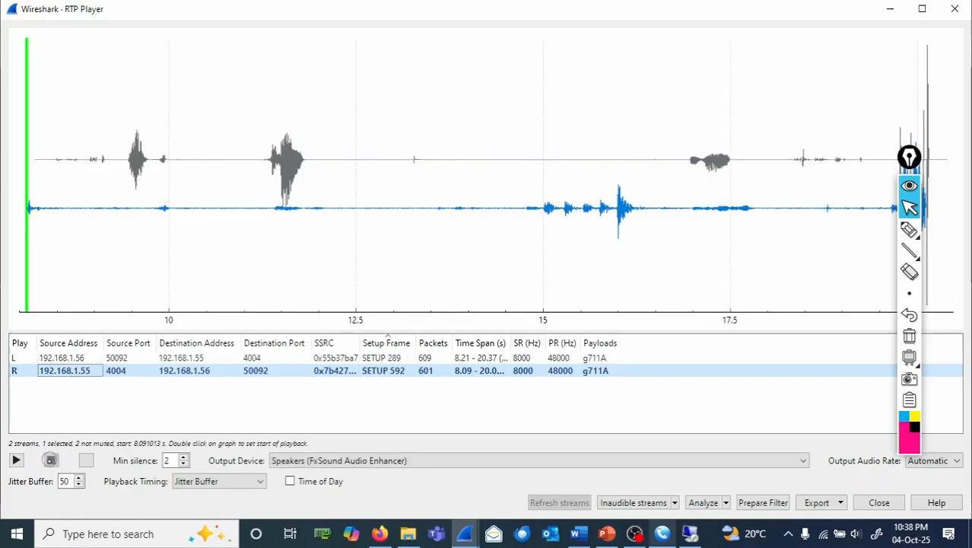
left_click(15, 461)
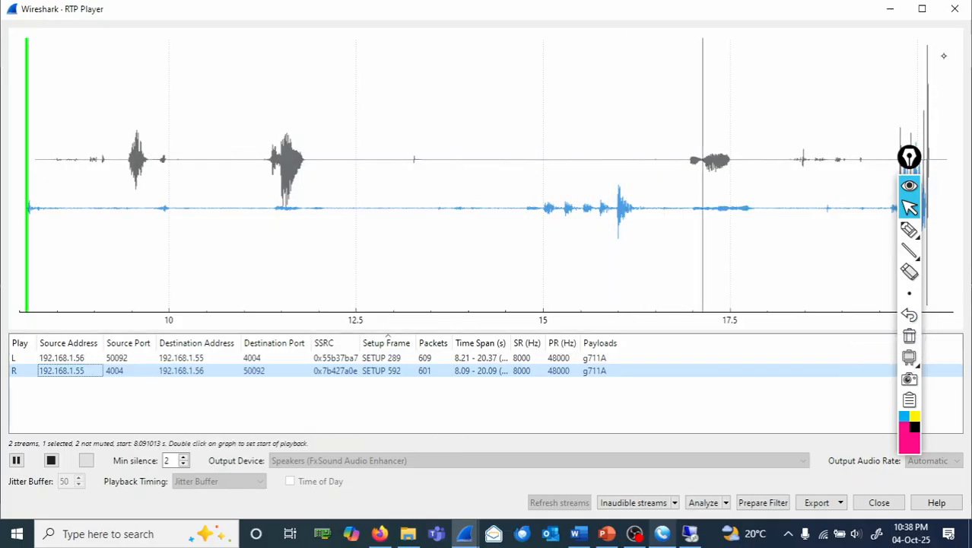
key("Escape")
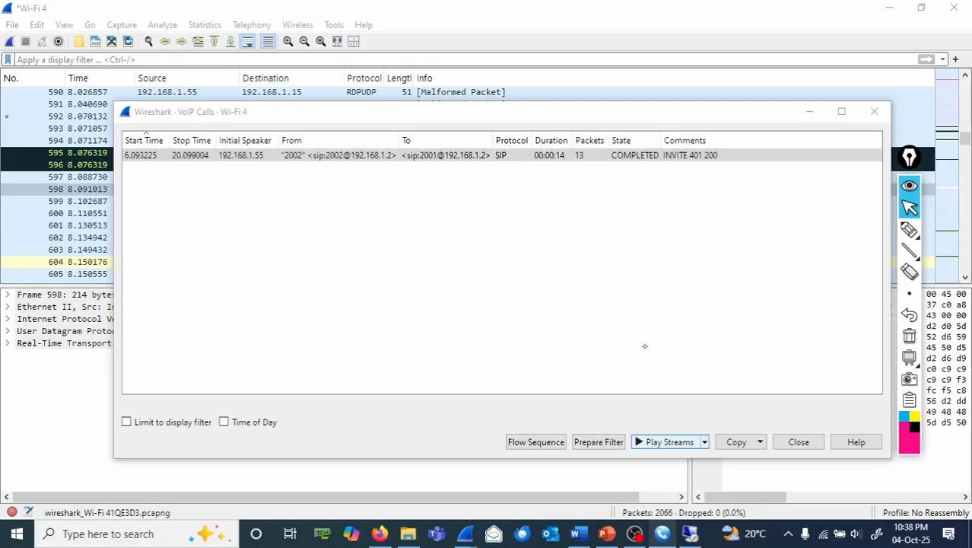
Switch to the PowerPoint filter slide and handwrite "1 Packet for Registration" and "2 INVITE → RTP AUDIO — BYE" above the table.
key("alt+Tab")
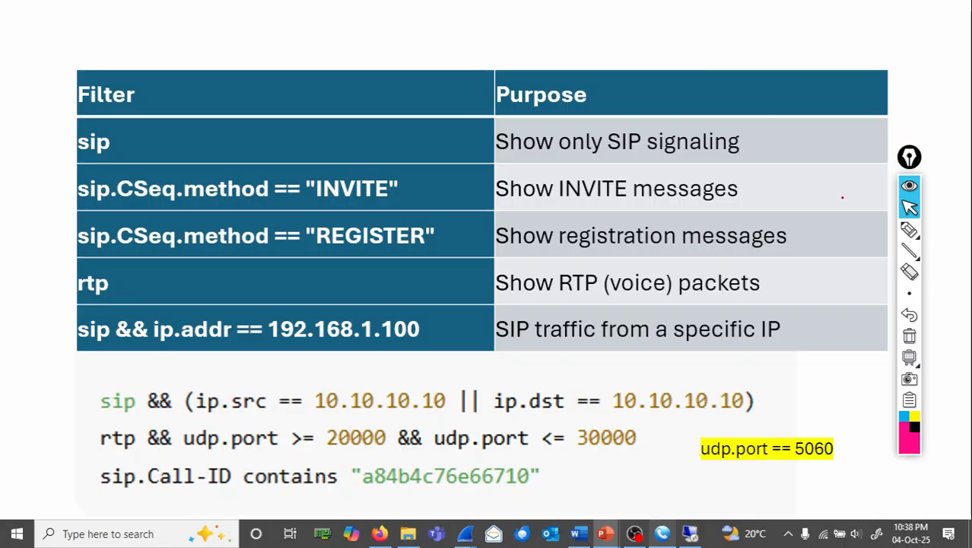
left_click(909, 229)
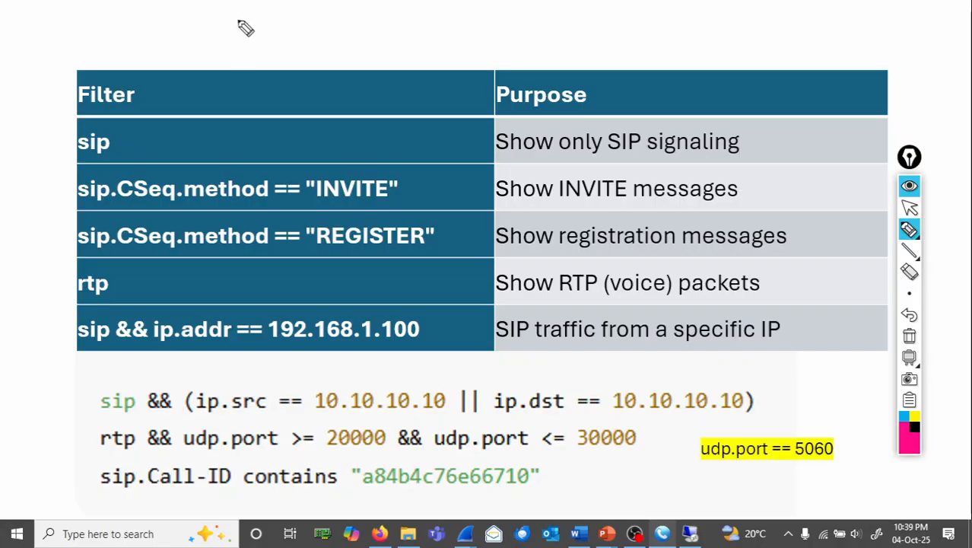
left_click_drag(239, 15, 242, 32)
mouse_move(241, 15)
left_mouse_down()
mouse_move(243, 27)
mouse_move(301, 39)
left_mouse_up()
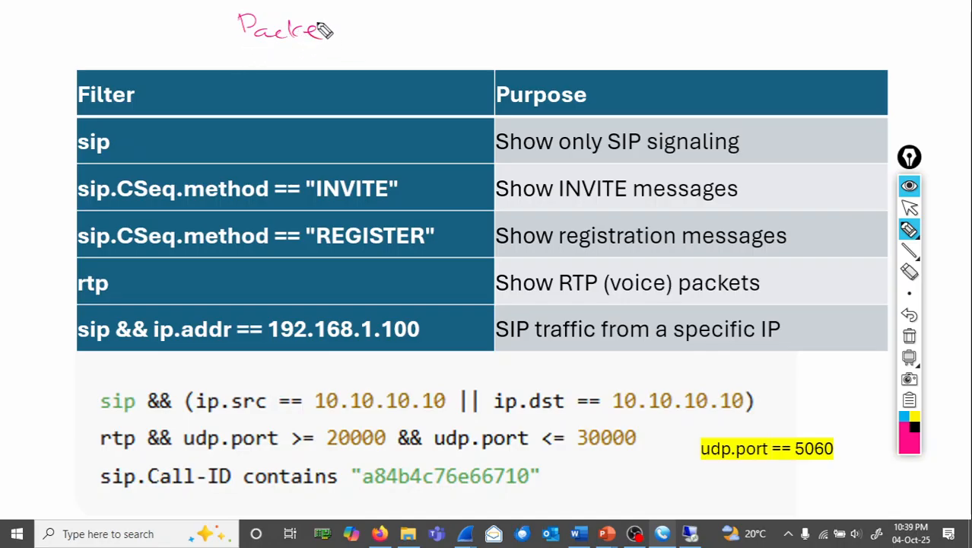
mouse_move(376, 23)
left_mouse_down()
mouse_move(382, 43)
mouse_move(391, 31)
mouse_move(451, 37)
mouse_move(481, 27)
mouse_move(606, 38)
left_mouse_up()
mouse_move(198, 26)
left_mouse_down()
mouse_move(203, 39)
mouse_move(211, 22)
mouse_move(228, 67)
mouse_move(248, 69)
mouse_move(242, 46)
mouse_move(285, 60)
mouse_move(453, 54)
mouse_move(448, 63)
mouse_move(521, 49)
mouse_move(730, 49)
left_mouse_up()
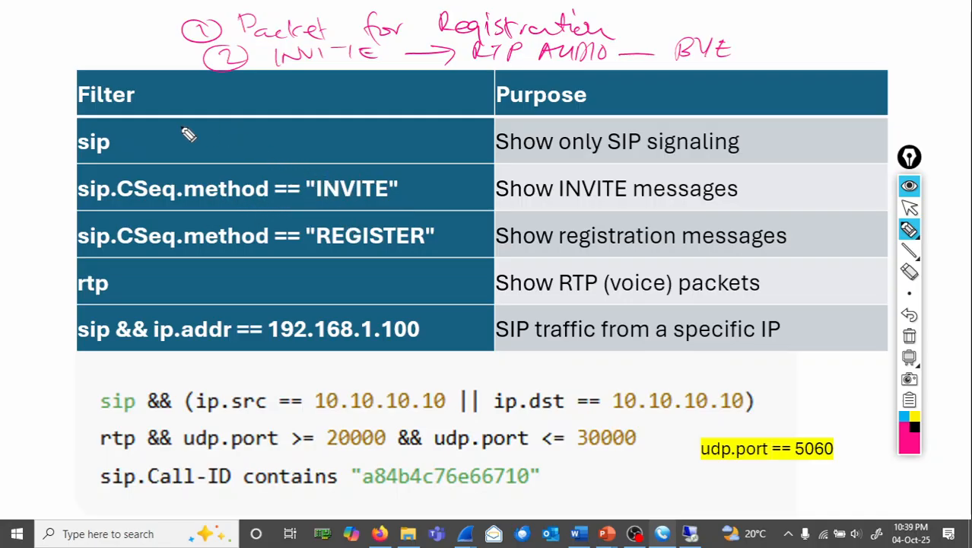
Circle and tick the sip, sip.CSeq.method == "INVITE" and sip.CSeq.method == "REGISTER" filters in the slide's table.
left_click_drag(89, 137, 91, 127)
left_click_drag(33, 158, 76, 135)
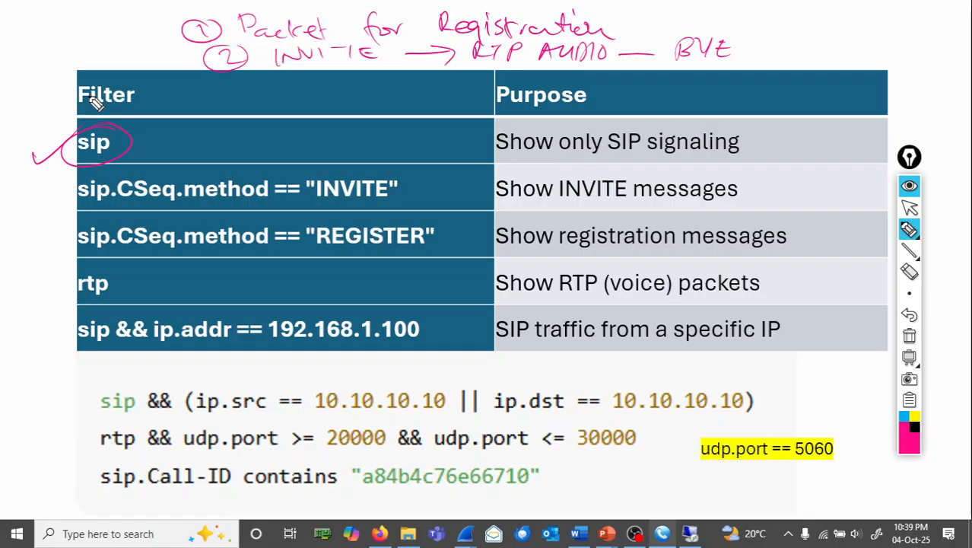
mouse_move(97, 189)
left_mouse_down()
mouse_move(68, 202)
mouse_move(251, 206)
left_mouse_up()
mouse_move(44, 196)
left_mouse_down()
mouse_move(51, 207)
mouse_move(85, 185)
left_mouse_up()
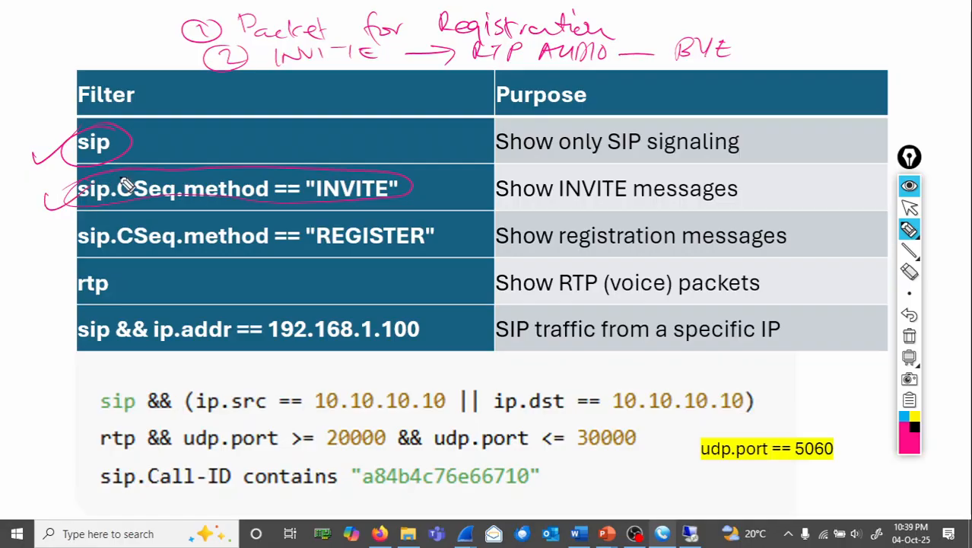
left_click_drag(80, 230, 166, 255)
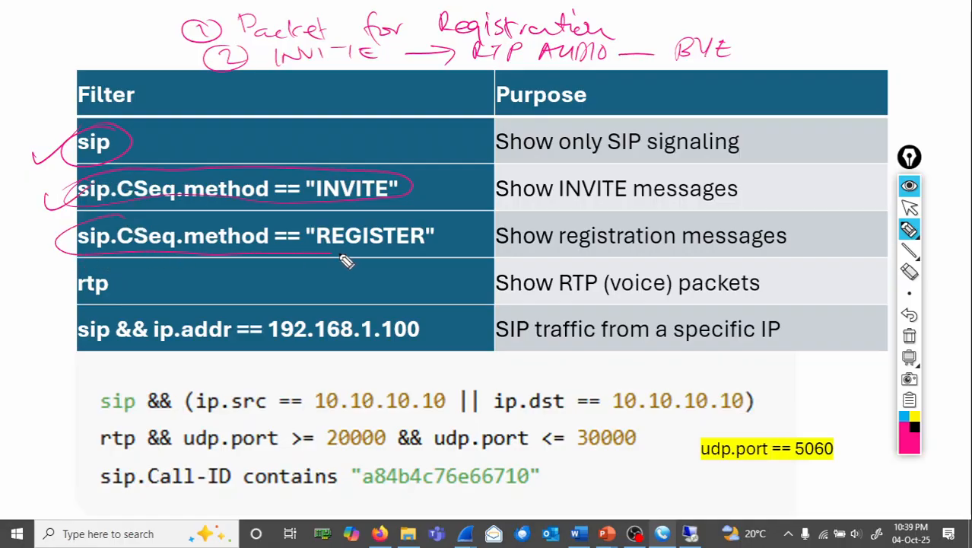
left_click_drag(32, 241, 76, 233)
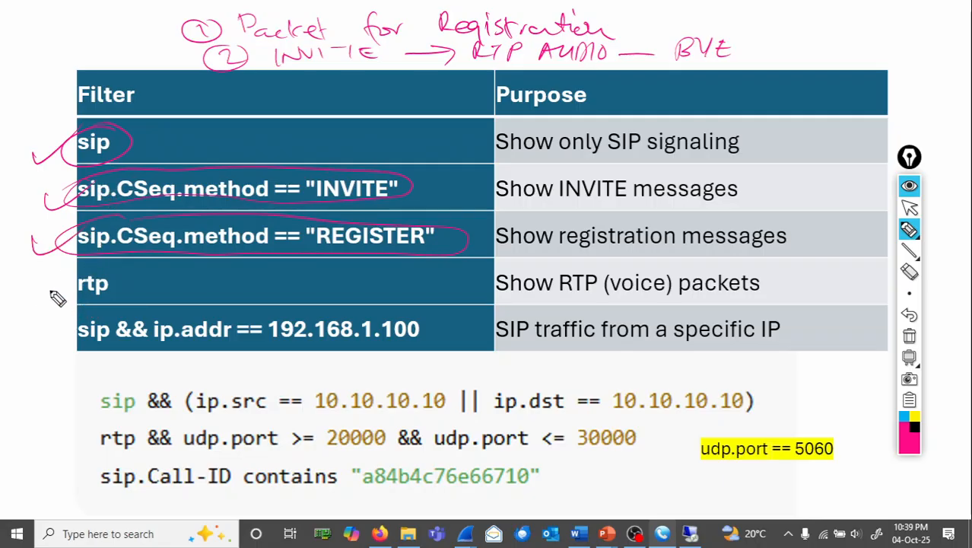
Tick the rtp filter, box sip && ip.addr == 192.168.1.100 with lines around its && operator, and clear all markings.
left_click_drag(51, 290, 79, 276)
mouse_move(76, 322)
left_mouse_down()
mouse_move(83, 349)
mouse_move(327, 346)
left_mouse_up()
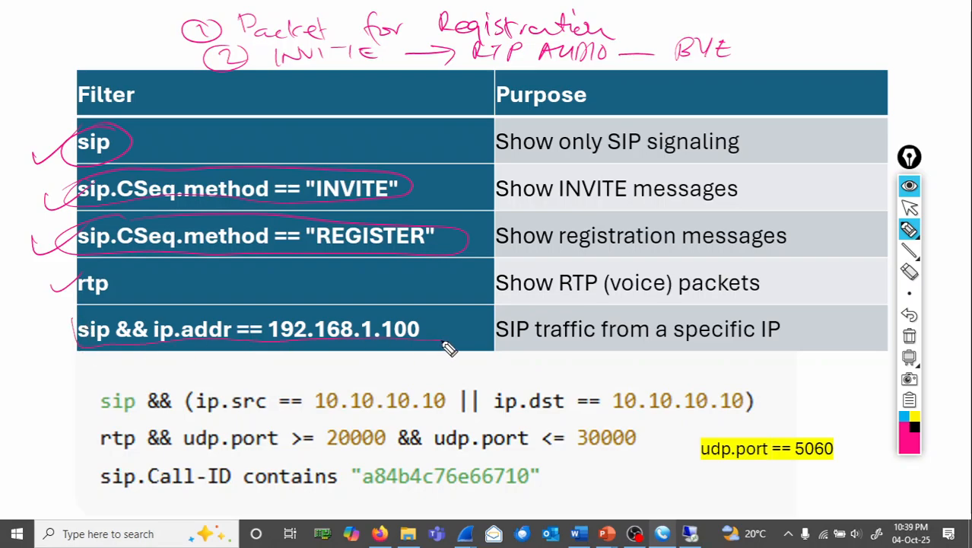
mouse_move(432, 320)
left_mouse_down()
mouse_move(59, 318)
mouse_move(116, 361)
left_mouse_up()
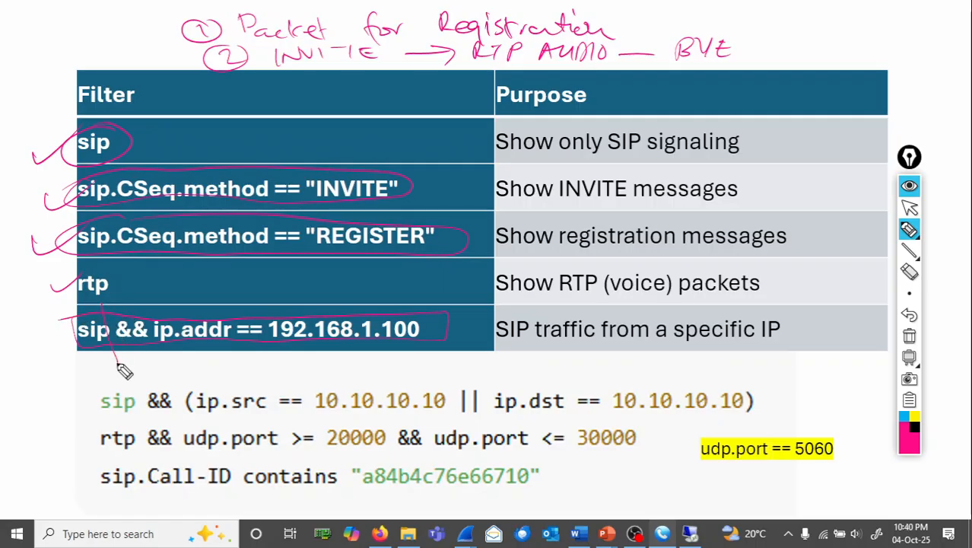
left_click_drag(140, 301, 160, 362)
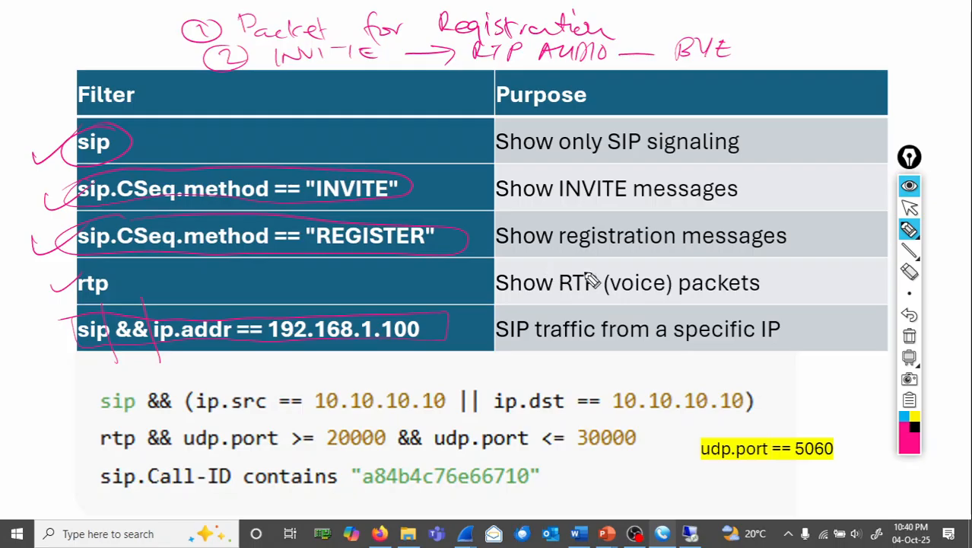
mouse_move(903, 251)
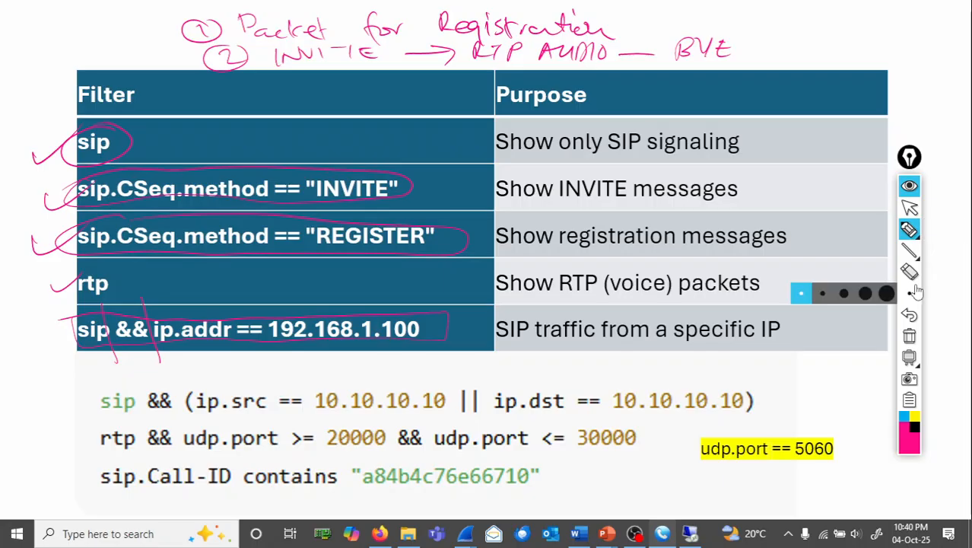
left_click(911, 337)
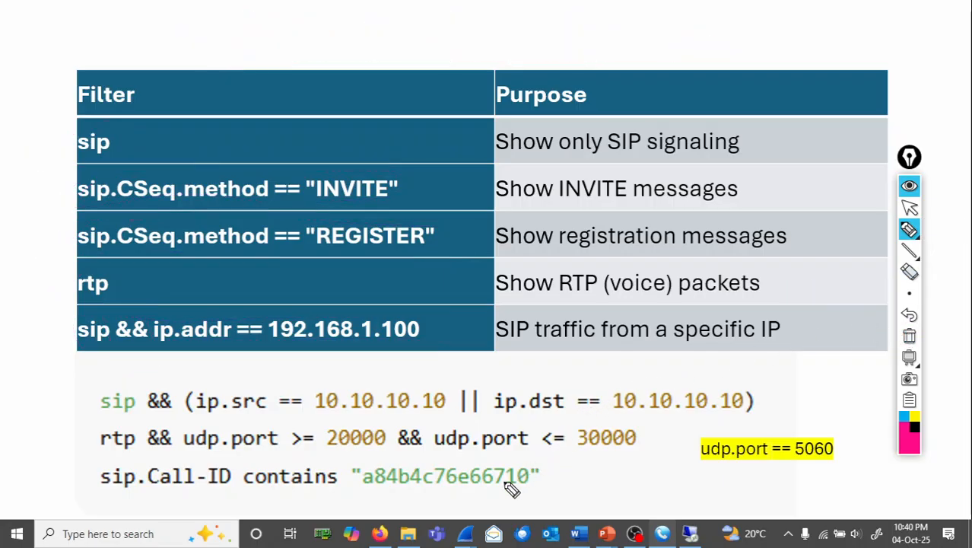
Stop drawing, close Wireshark's VoIP Calls window, and switch to the Wi-Fi 4 capture.
left_click(907, 208)
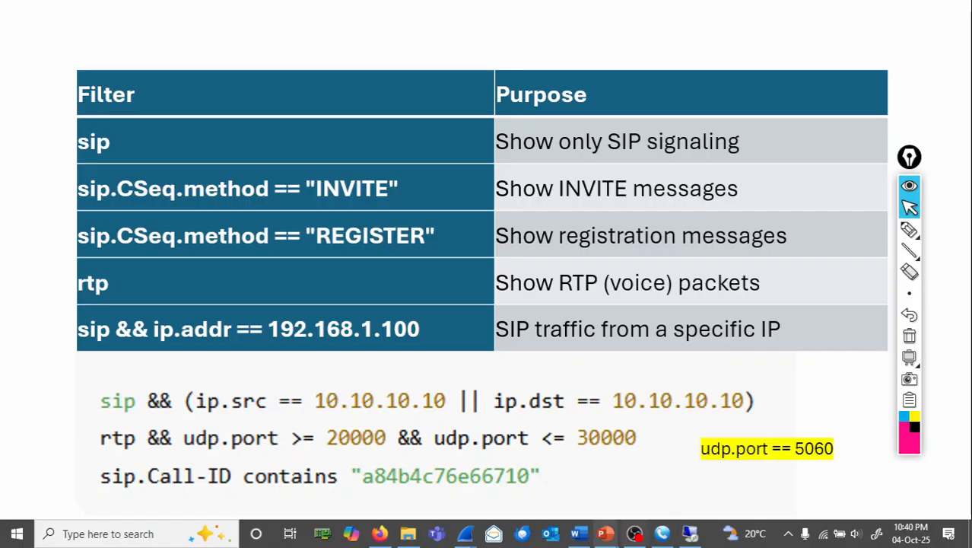
mouse_move(465, 537)
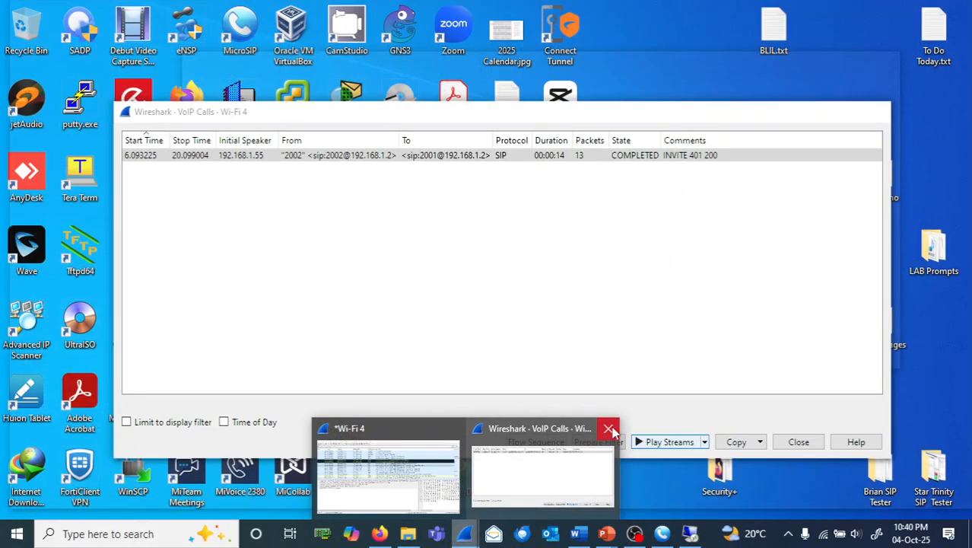
left_click(611, 428)
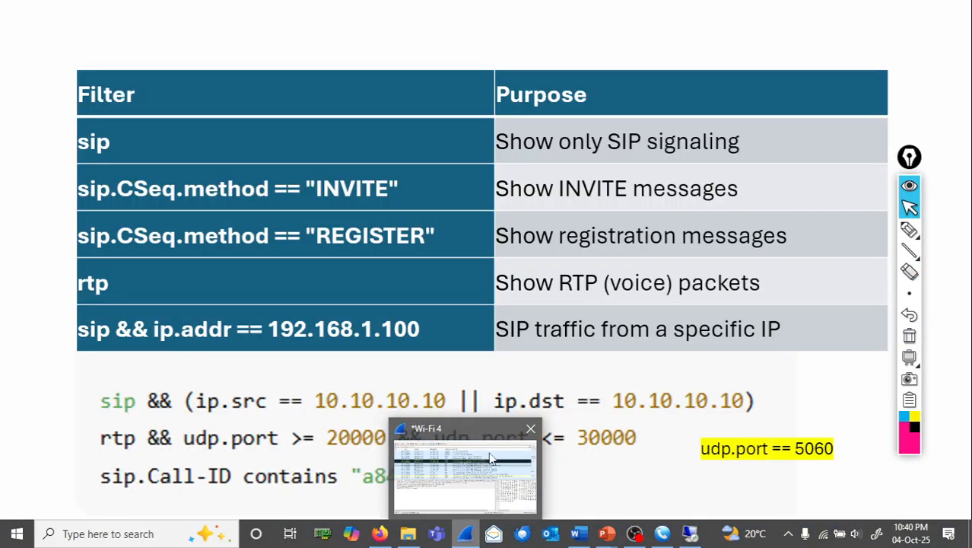
left_click(464, 468)
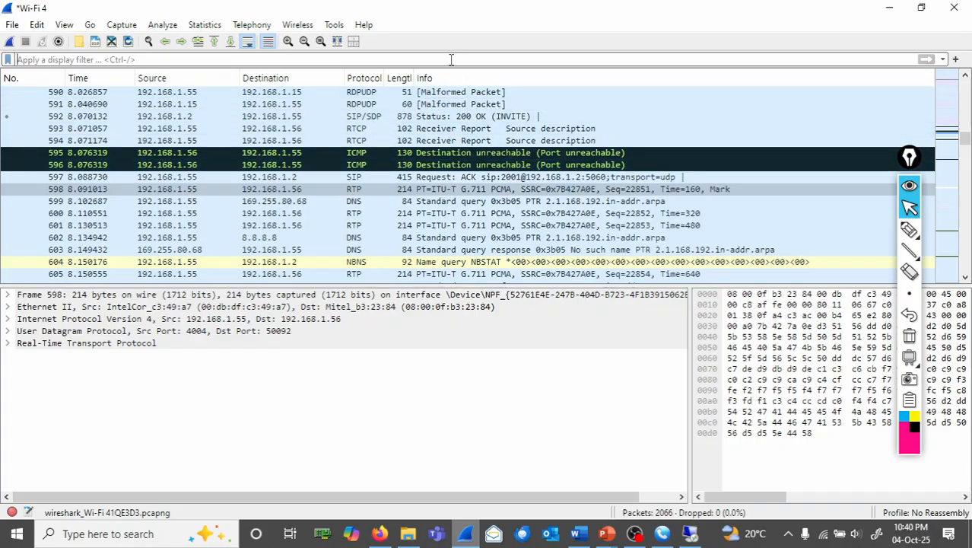
Enter the display filter udp.rtp == 5060 and compare it with the port filter on the PowerPoint slide.
type("udp")
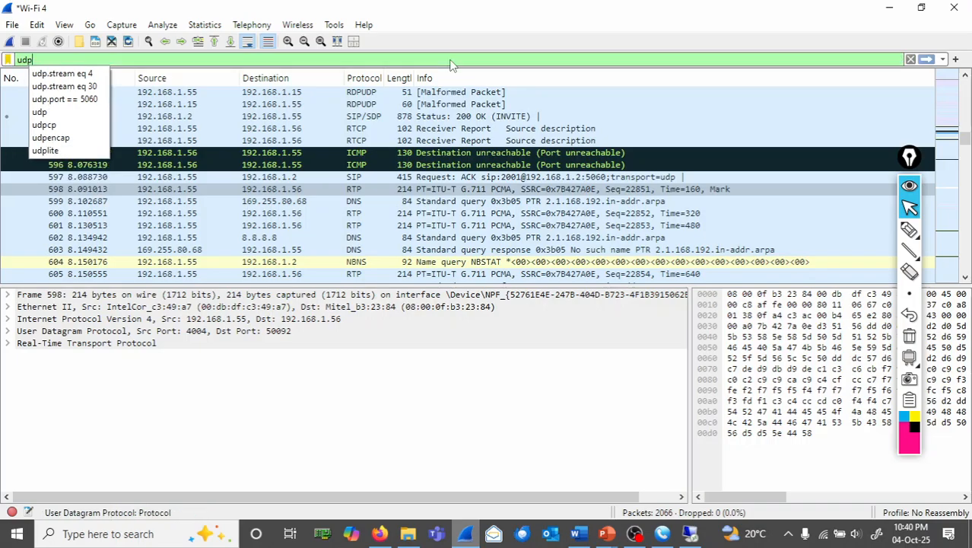
type(".rtp")
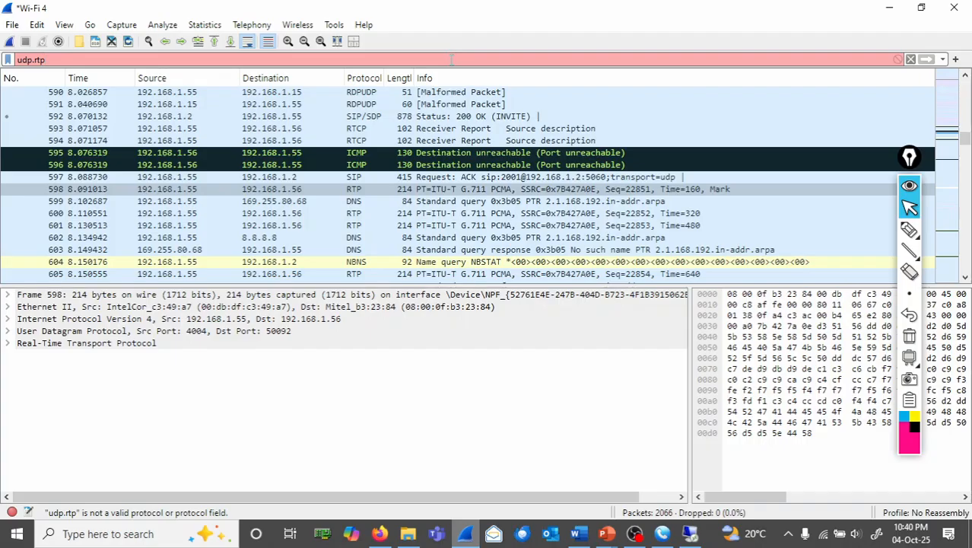
type(" == ")
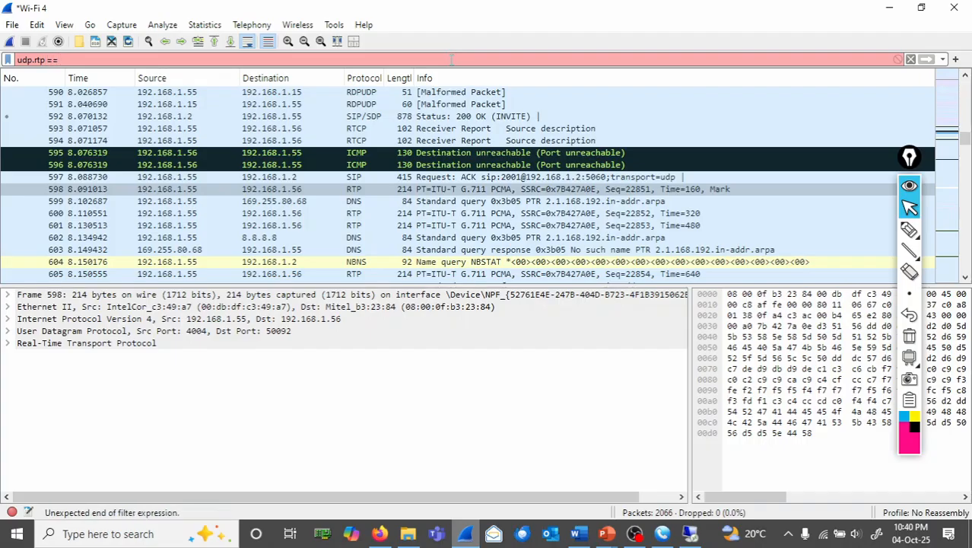
type("5060")
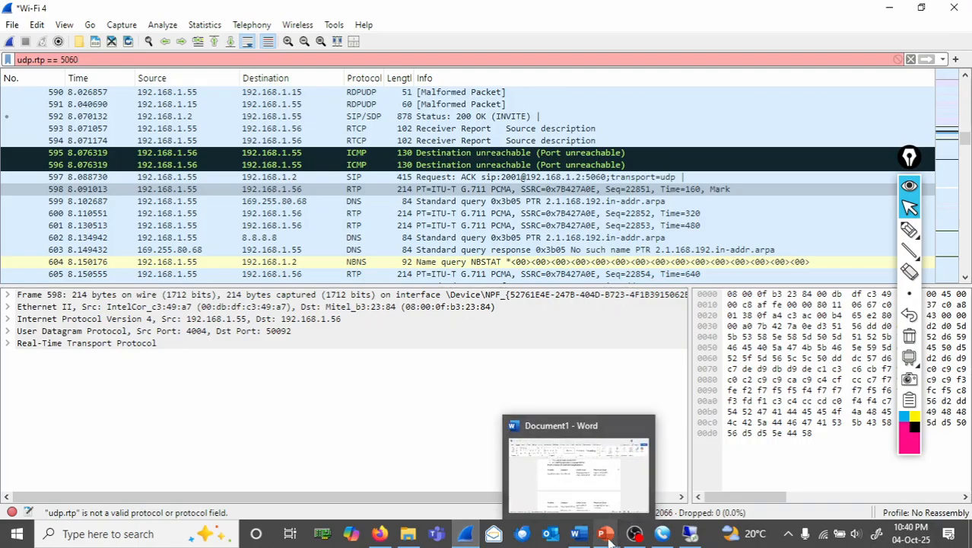
left_click(471, 543)
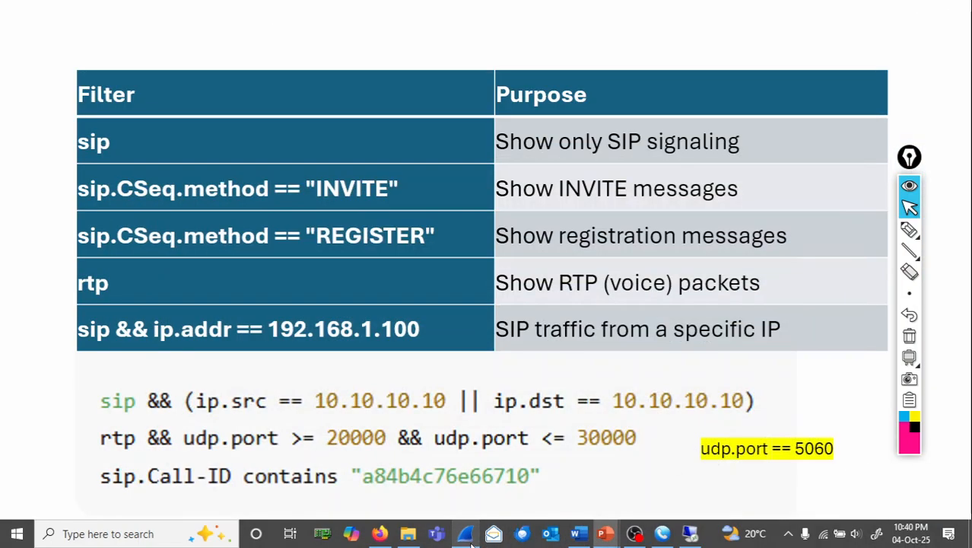
left_click(472, 543)
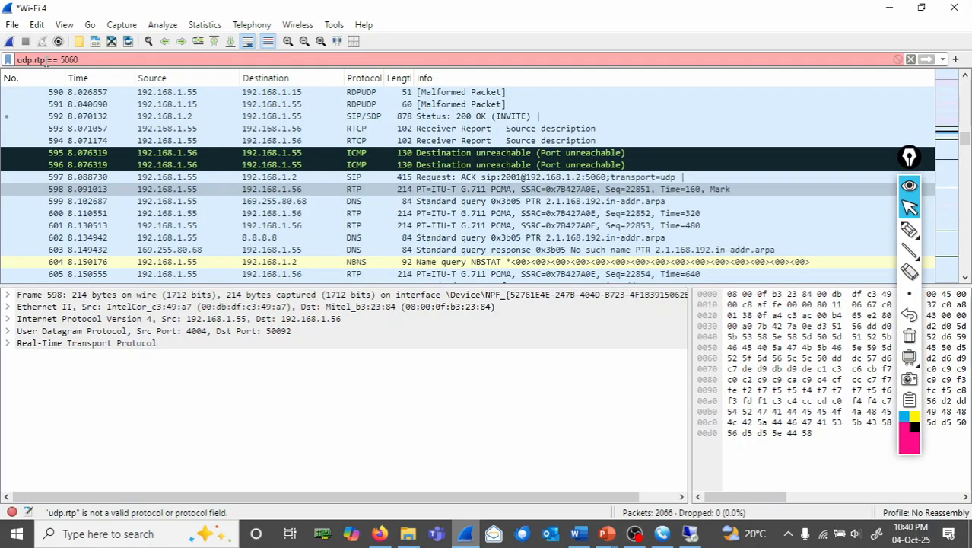
Correct the display filter to udp.port == 5060 and apply it to the capture.
left_click(46, 60)
key("BackSpace")
key("BackSpace")
key("BackSpace")
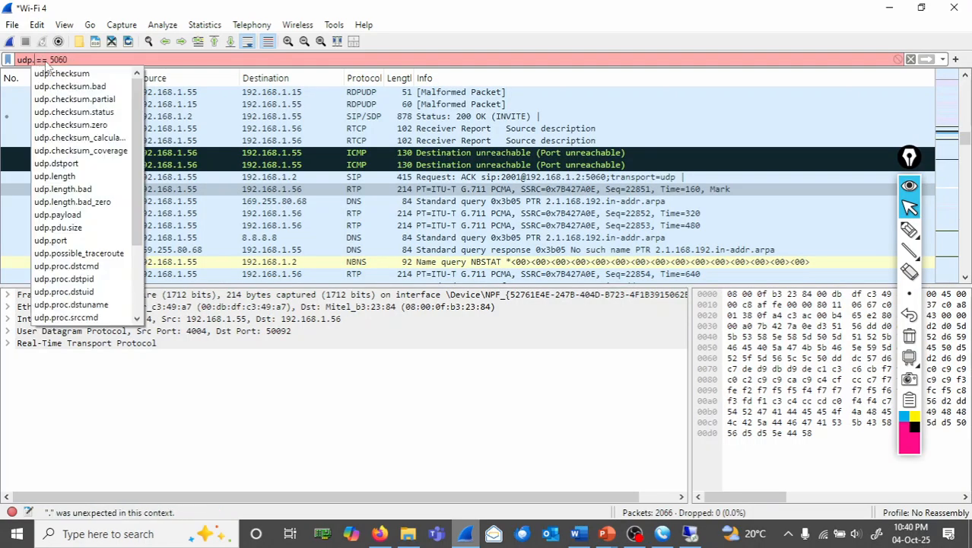
type("port")
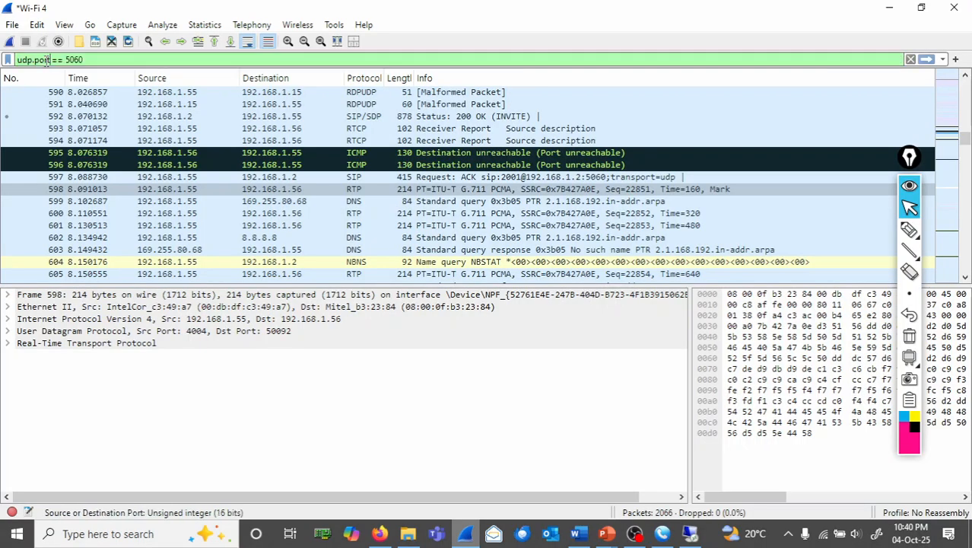
key("Return")
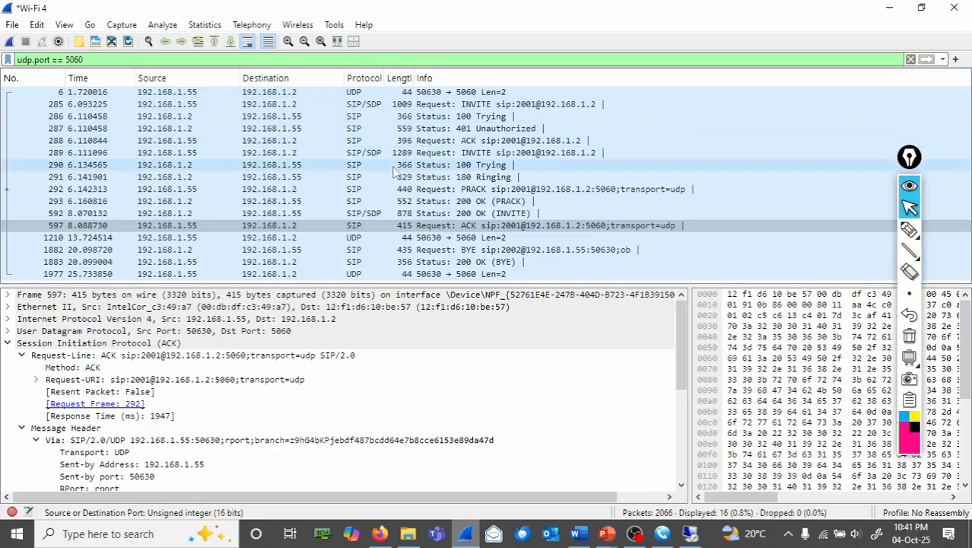
Inspect UDP packets 6 and 1977 in the filtered list, and return to the PowerPoint filter slide.
left_click(460, 95)
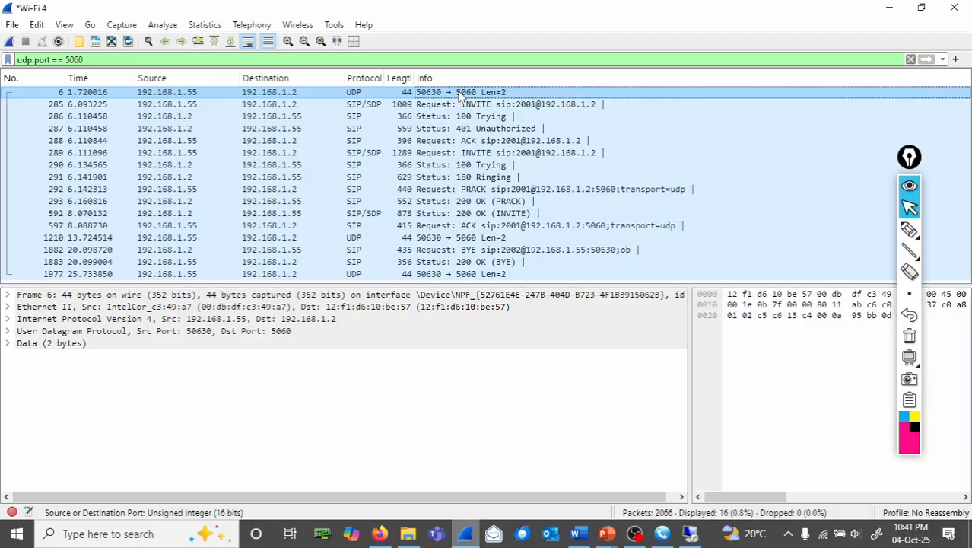
left_click(471, 276)
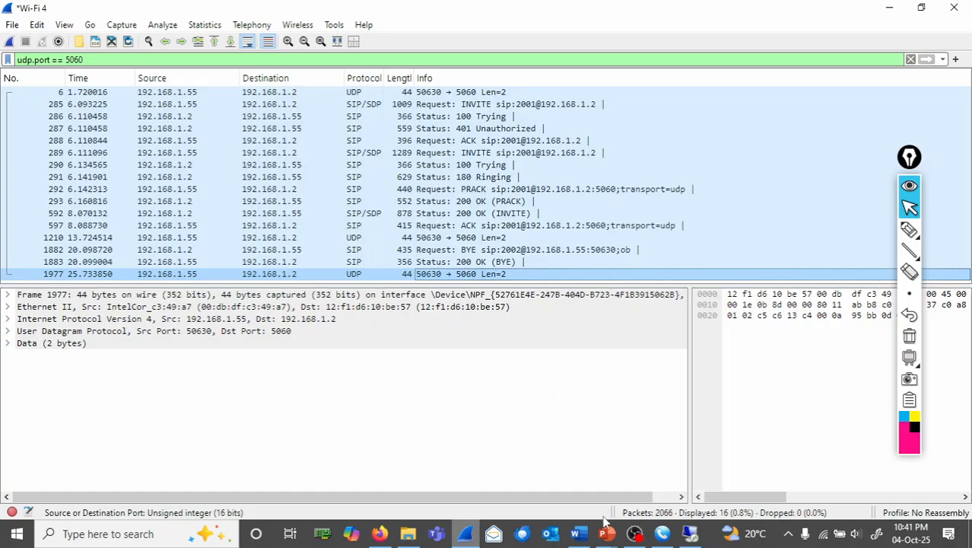
mouse_move(606, 525)
left_click(683, 465)
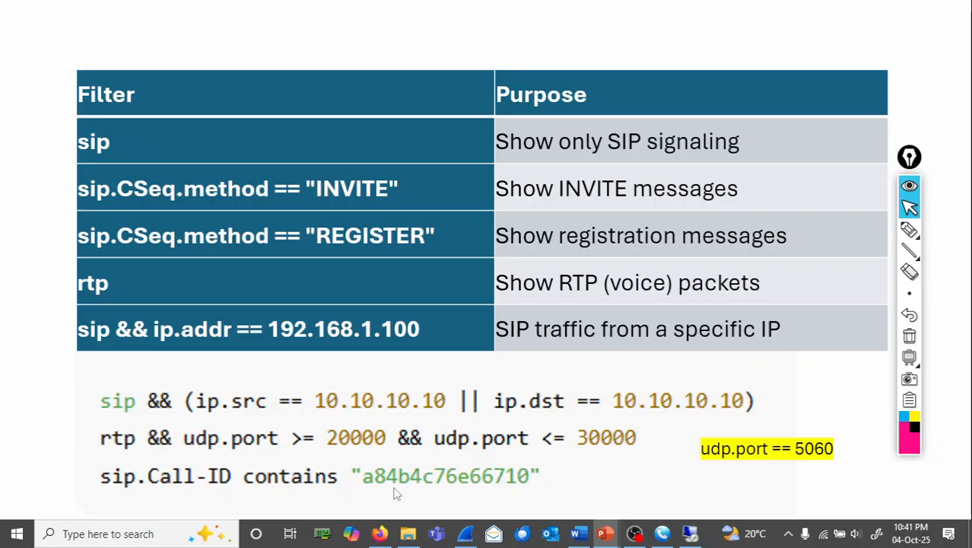
Switch back to Wireshark, clear the port filter, and apply the display filter rtp.
left_click(464, 533)
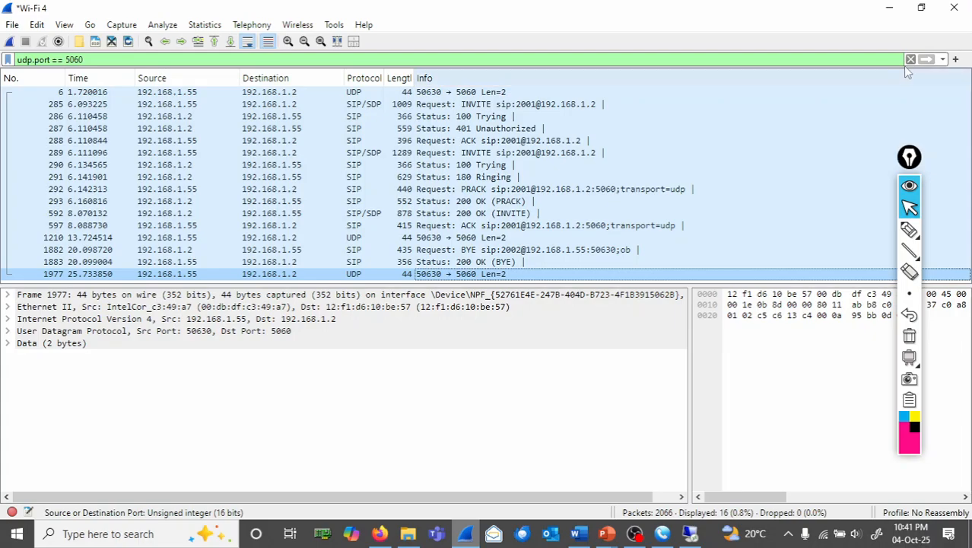
left_click(50, 60)
key("ctrl+a")
key("BackSpace")
key("Return")
type("rtp")
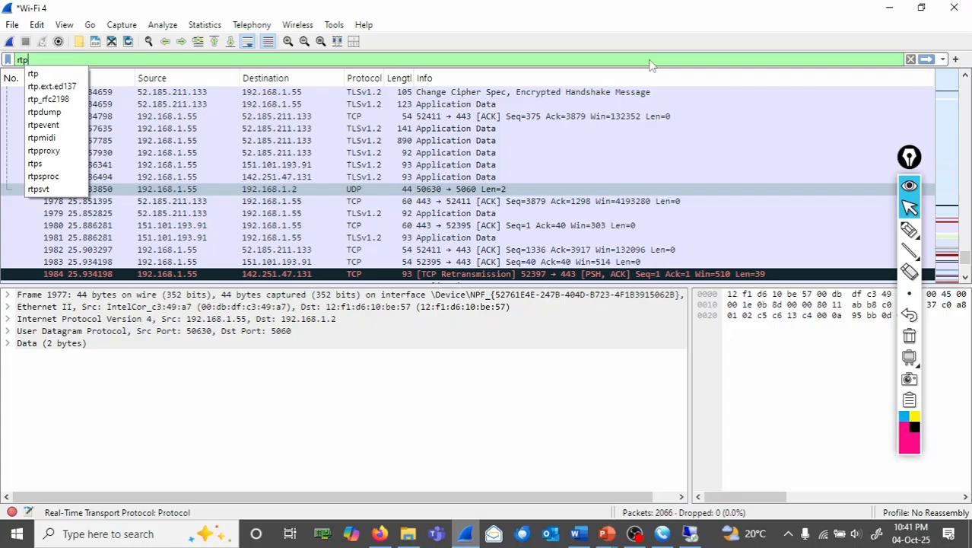
key("Return")
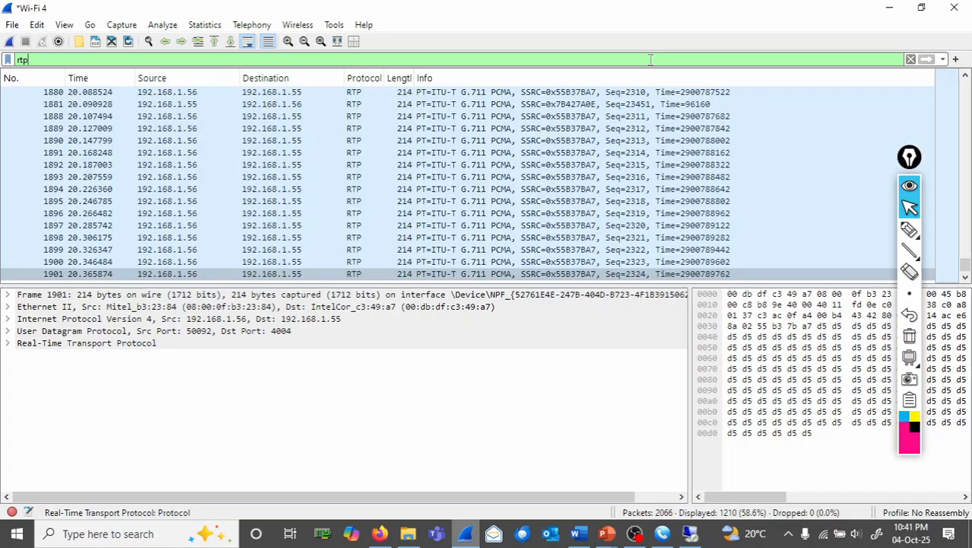
Select RTP packet 1880, look at the stream types available for following it, and dismiss the options.
left_click(527, 95)
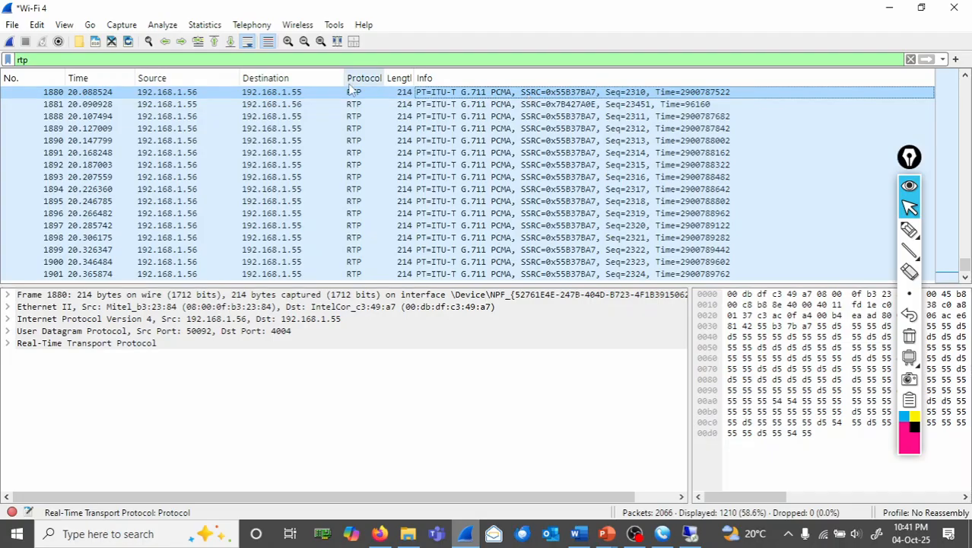
right_click(315, 93)
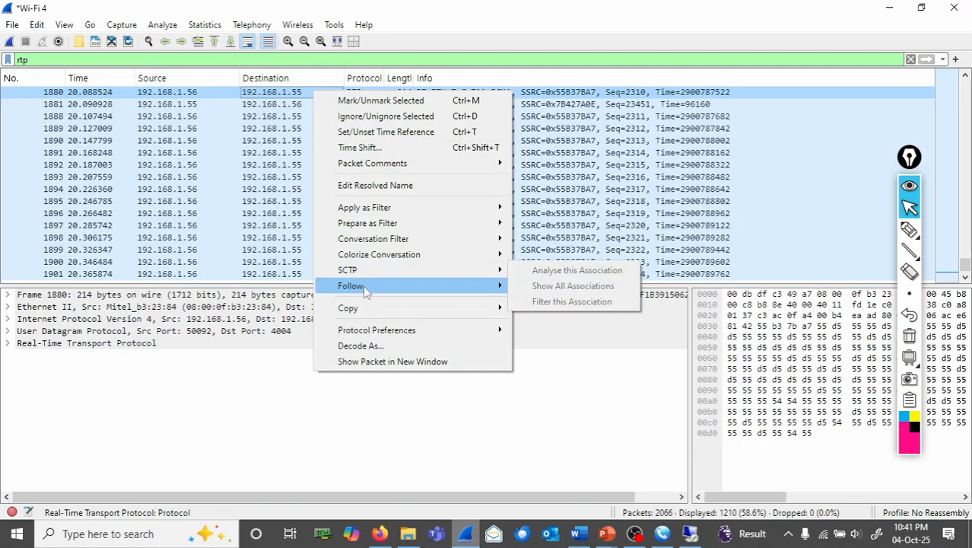
mouse_move(363, 288)
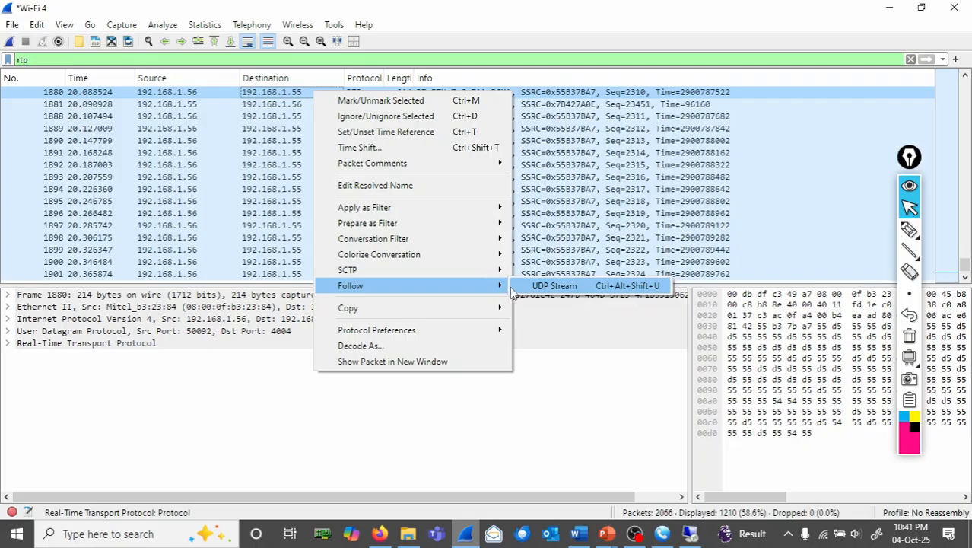
left_click(567, 369)
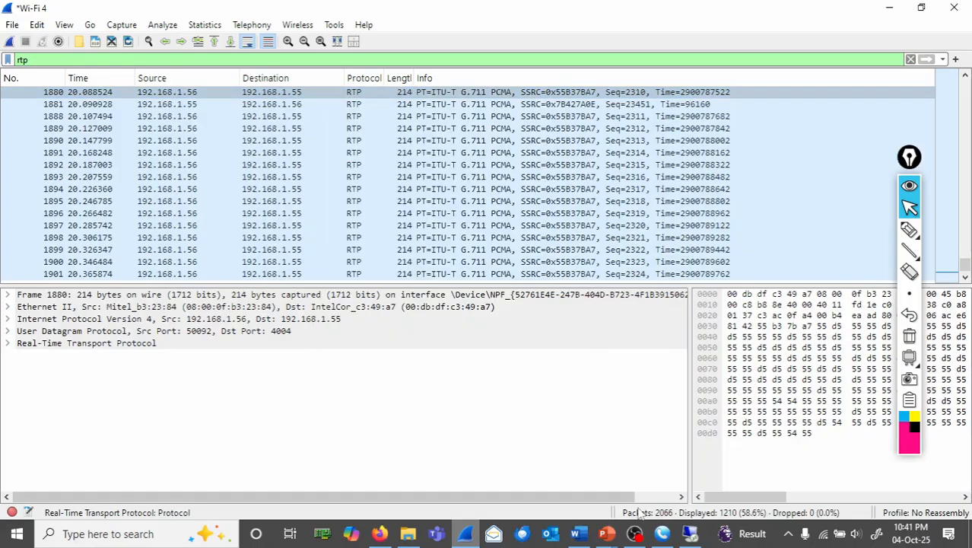
Switch to the PowerPoint slide show and advance from the filter table to the Common SIP Issues slide.
left_click(606, 537)
left_click(683, 473)
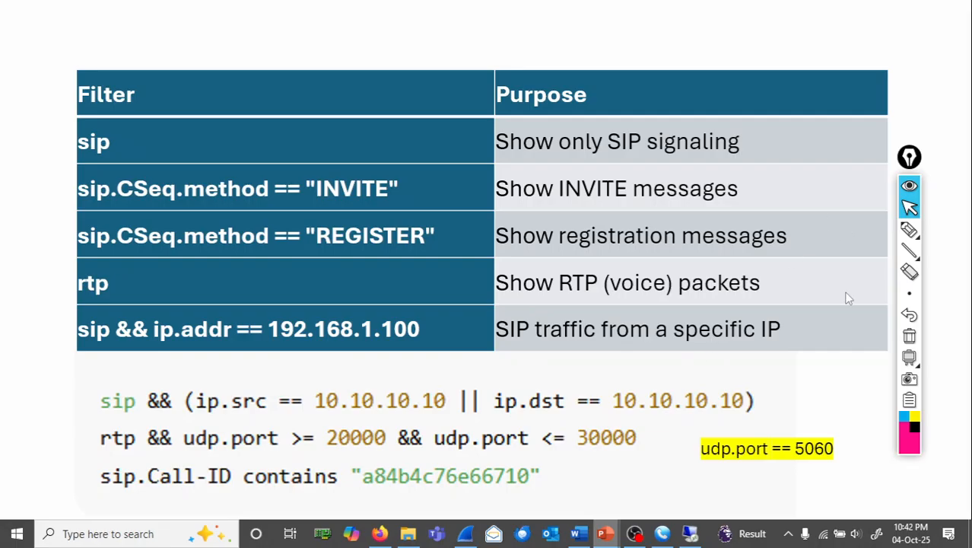
key("Right")
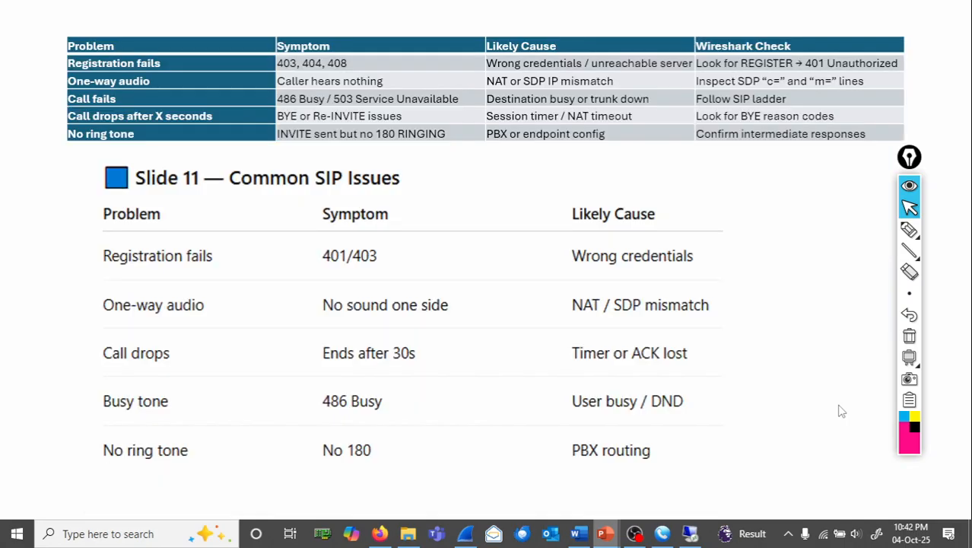
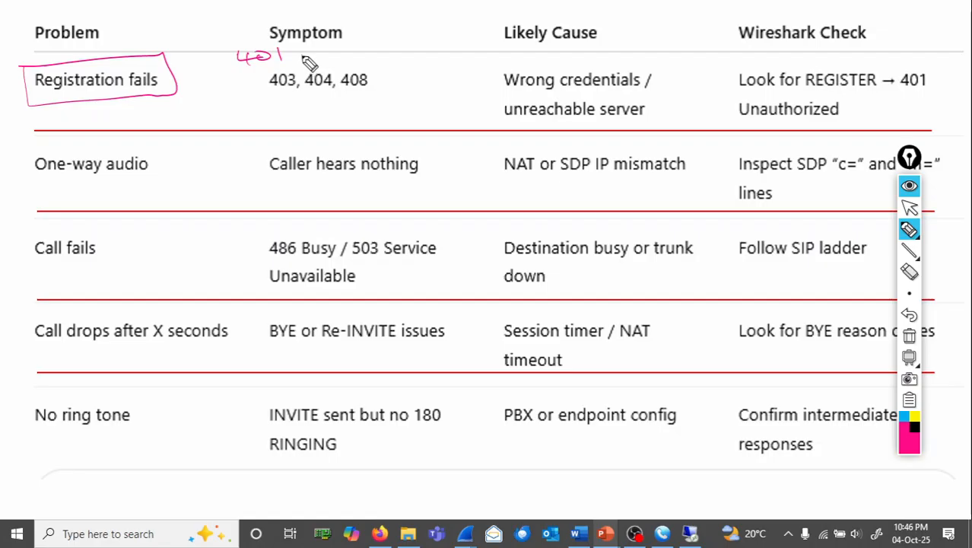
Annotate the Registration fails row: complete the handwritten note "401 Unauthorized", tick both likely causes, and box Wrong credentials and the Wireshark check.
mouse_move(303, 56)
left_mouse_down()
mouse_move(455, 56)
mouse_move(447, 58)
left_mouse_up()
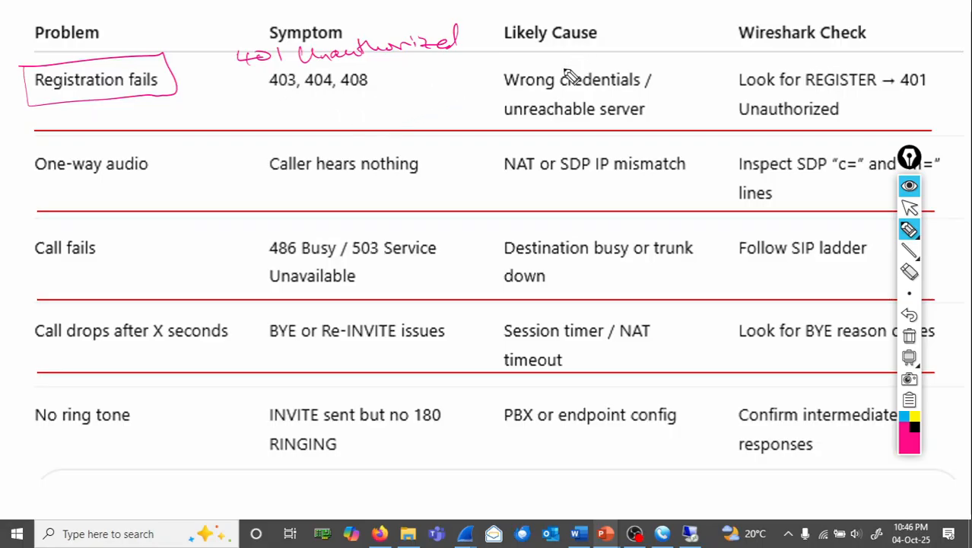
left_click_drag(485, 73, 567, 50)
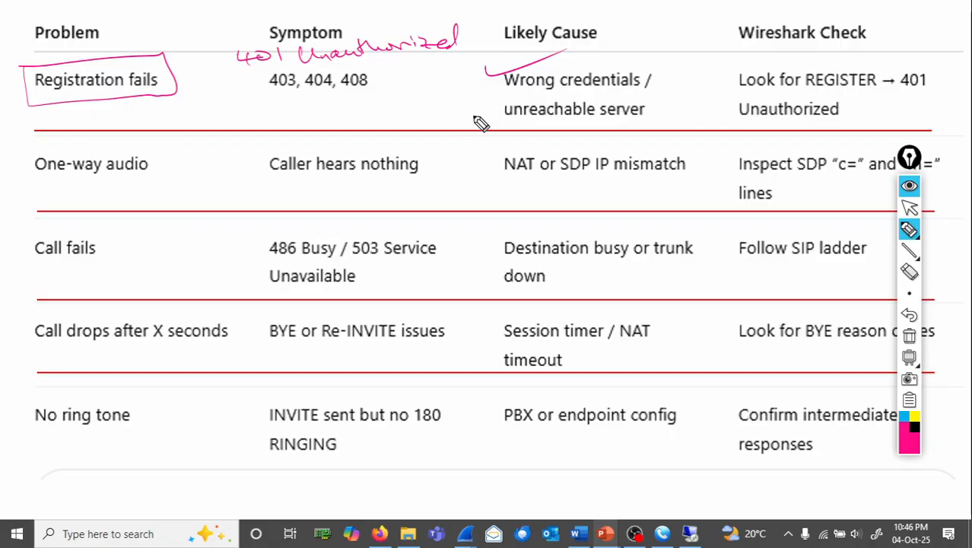
left_click_drag(473, 114, 551, 88)
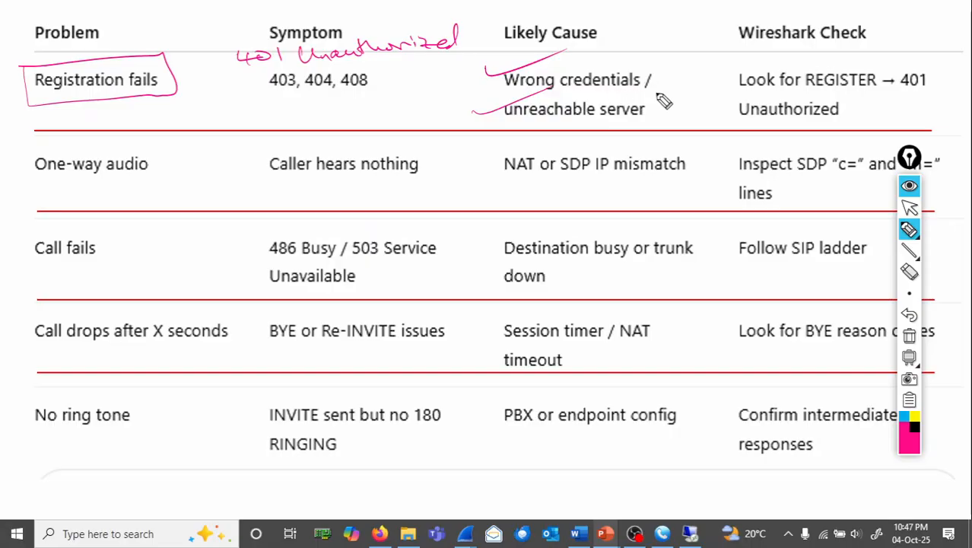
mouse_move(502, 77)
left_mouse_down()
mouse_move(503, 96)
mouse_move(644, 105)
mouse_move(666, 76)
mouse_move(502, 79)
left_mouse_up()
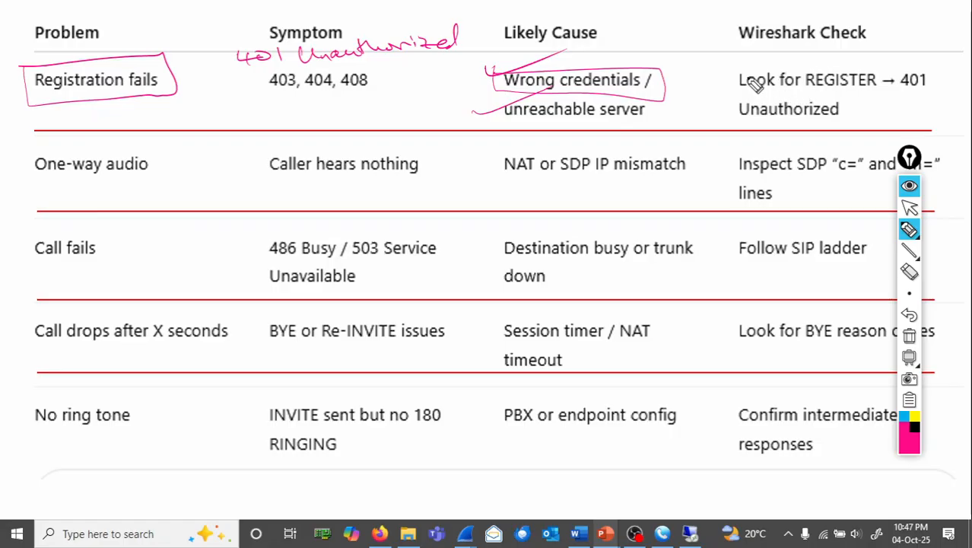
mouse_move(735, 71)
left_mouse_down()
mouse_move(731, 91)
mouse_move(812, 97)
mouse_move(913, 99)
mouse_move(934, 79)
mouse_move(753, 61)
mouse_move(723, 97)
mouse_move(737, 118)
left_mouse_up()
left_click_drag(861, 127, 845, 85)
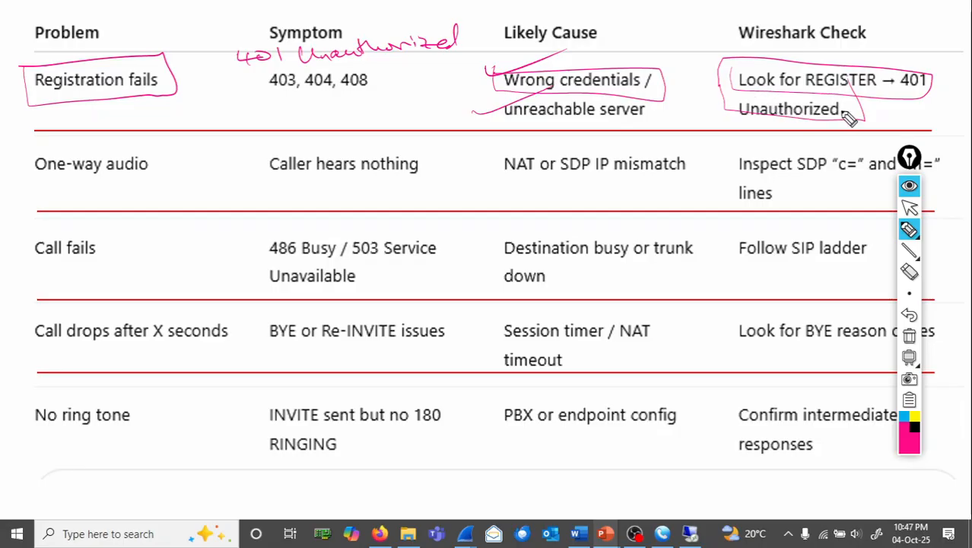
left_click_drag(840, 119, 707, 123)
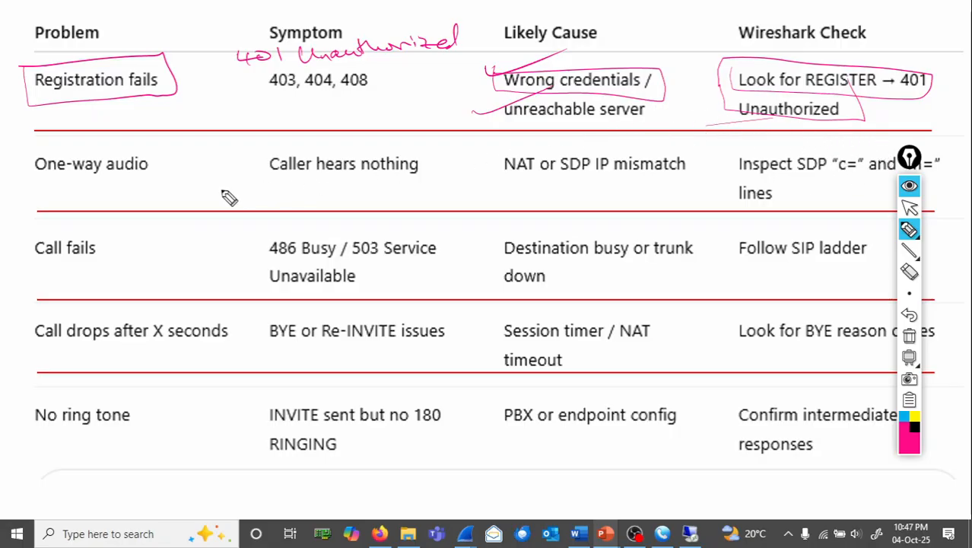
Tick One-way audio, circle NAT and SDP IP mismatch, and box the SDP "c=" and "m=" text in the same row.
left_click_drag(165, 168, 223, 149)
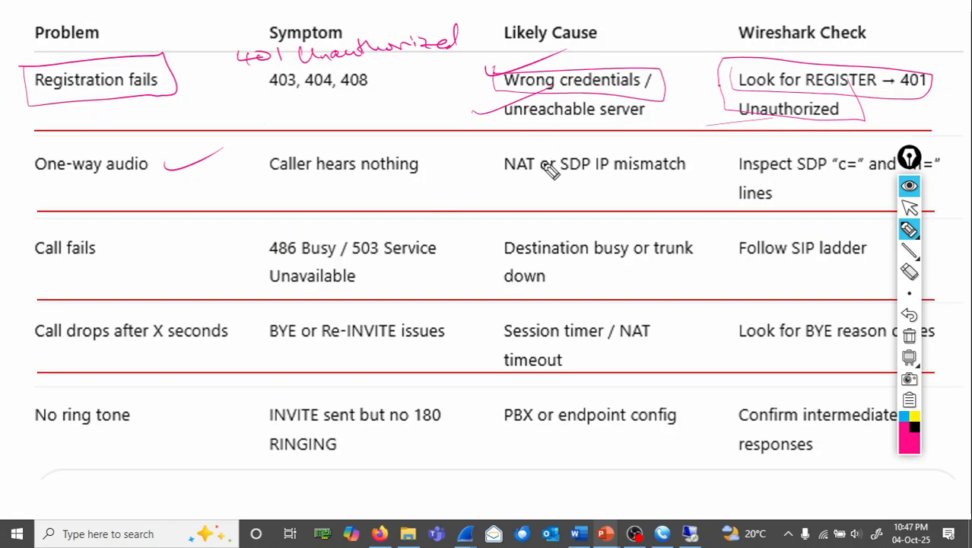
mouse_move(537, 149)
left_mouse_down()
mouse_move(517, 191)
mouse_move(538, 149)
mouse_move(567, 187)
mouse_move(686, 155)
mouse_move(579, 145)
left_mouse_up()
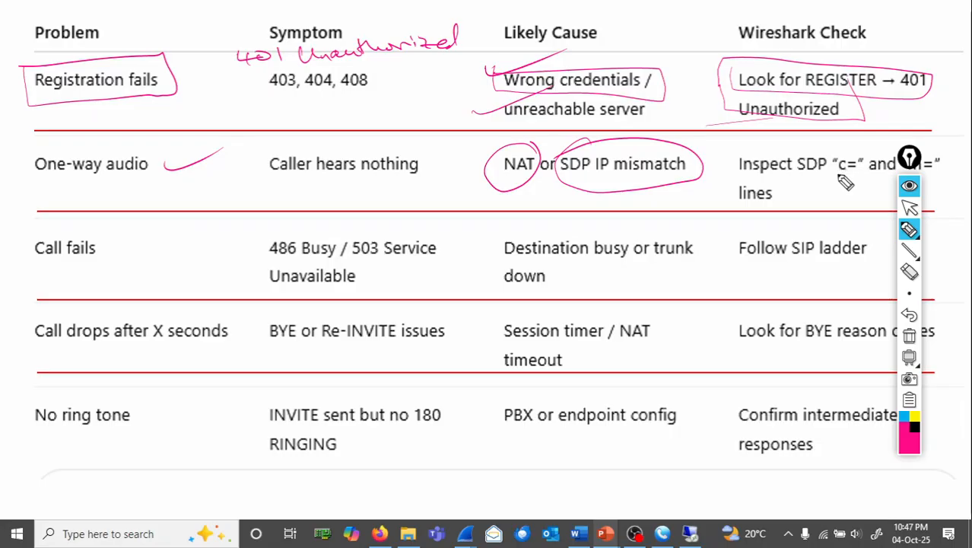
mouse_move(840, 176)
left_mouse_down()
mouse_move(804, 178)
mouse_move(794, 162)
mouse_move(822, 153)
mouse_move(948, 156)
mouse_move(896, 180)
mouse_move(822, 174)
left_mouse_up()
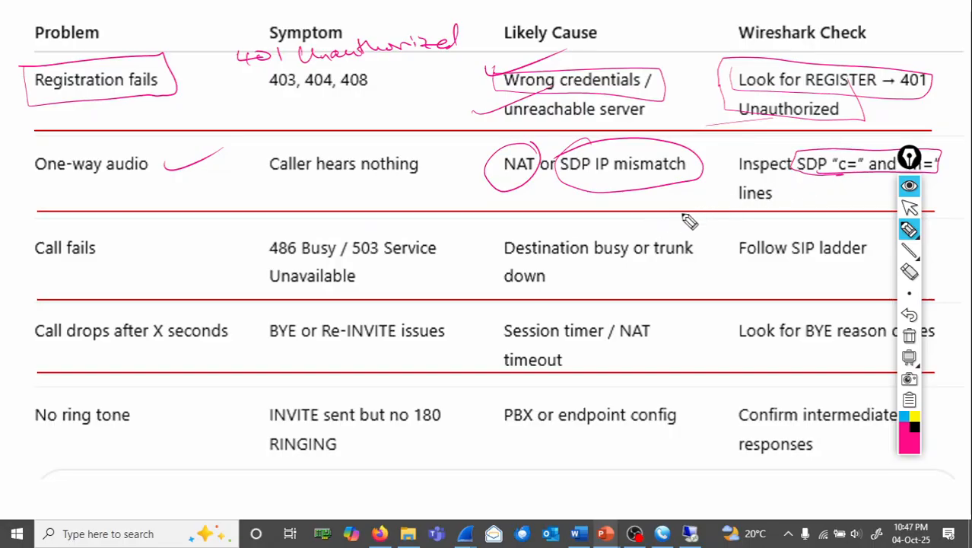
Handwrite notes under the One-way audio check explaining c = originating and m = media, preceded by "IP addresses".
mouse_move(713, 193)
left_mouse_down()
mouse_move(749, 200)
mouse_move(718, 221)
mouse_move(761, 222)
mouse_move(726, 216)
left_mouse_up()
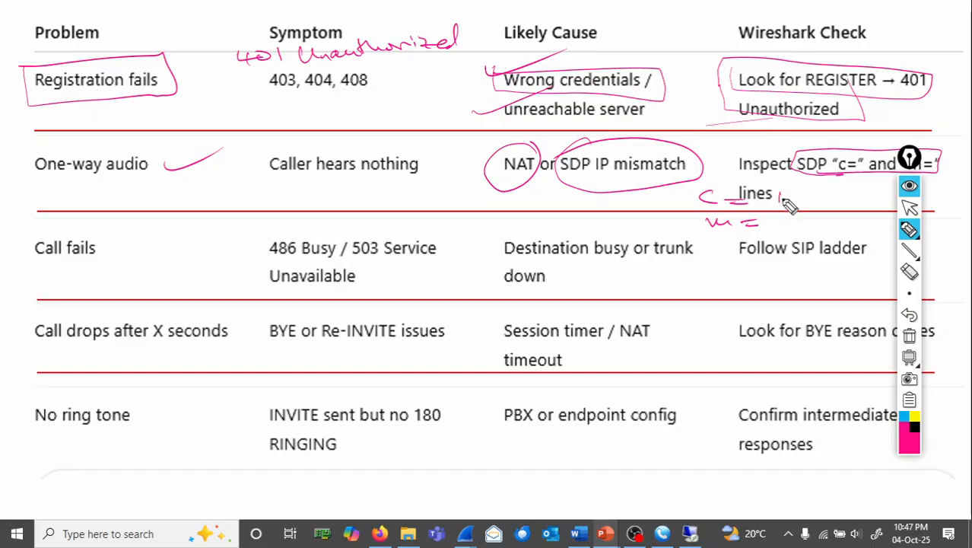
mouse_move(788, 202)
left_mouse_down()
mouse_move(878, 201)
mouse_move(871, 217)
left_mouse_up()
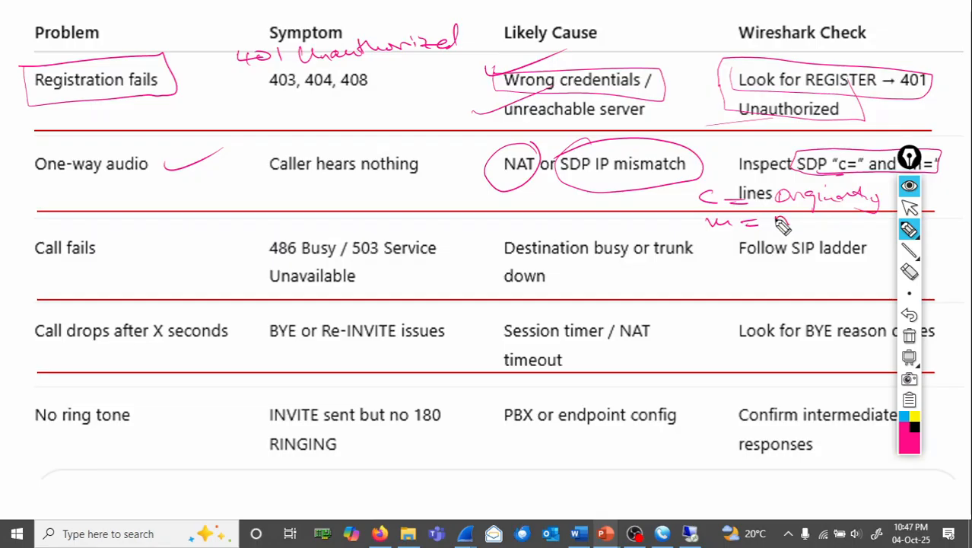
left_click_drag(781, 225, 846, 222)
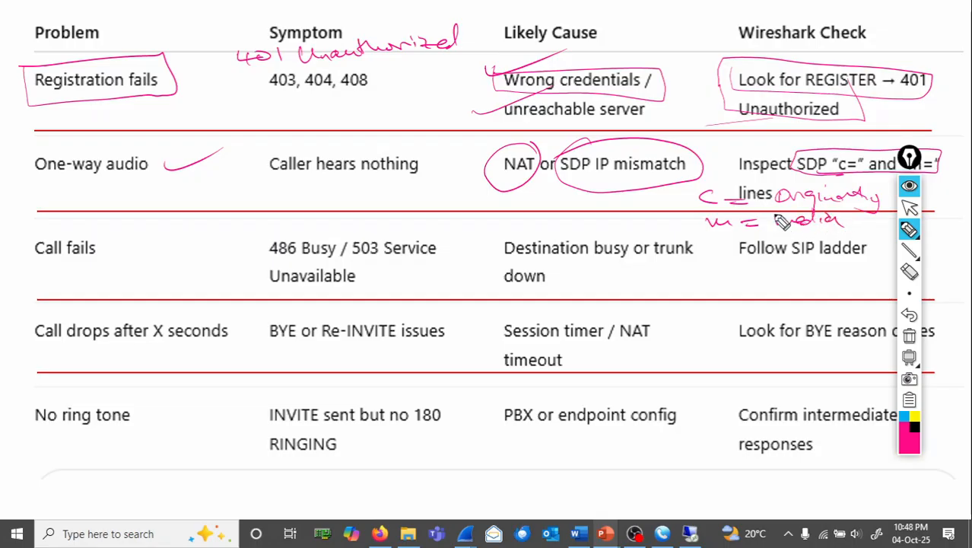
mouse_move(601, 214)
left_mouse_down()
mouse_move(691, 212)
mouse_move(696, 202)
left_mouse_up()
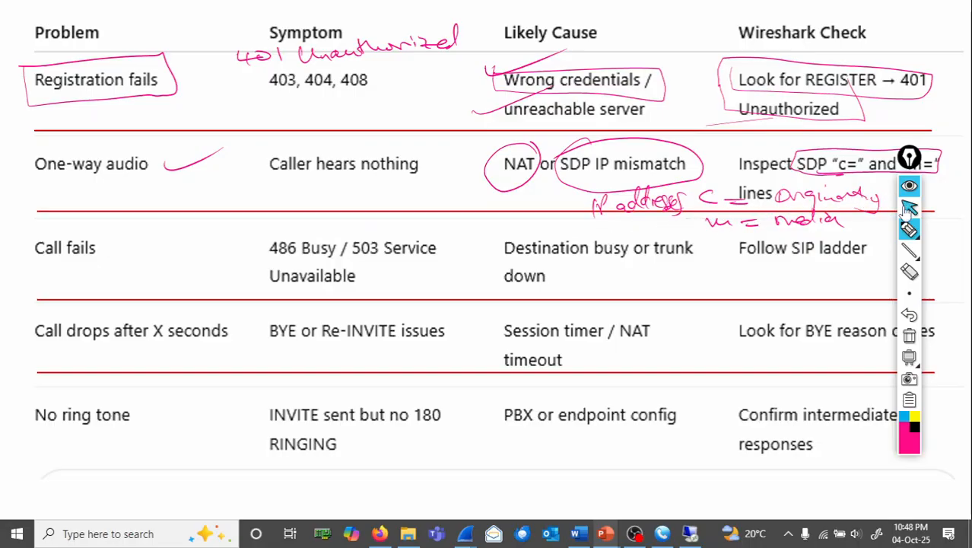
Stop annotating, switch to Wireshark's Call Flow window, and select the 200 OK SDP (g711A telephone-event) message.
mouse_move(910, 232)
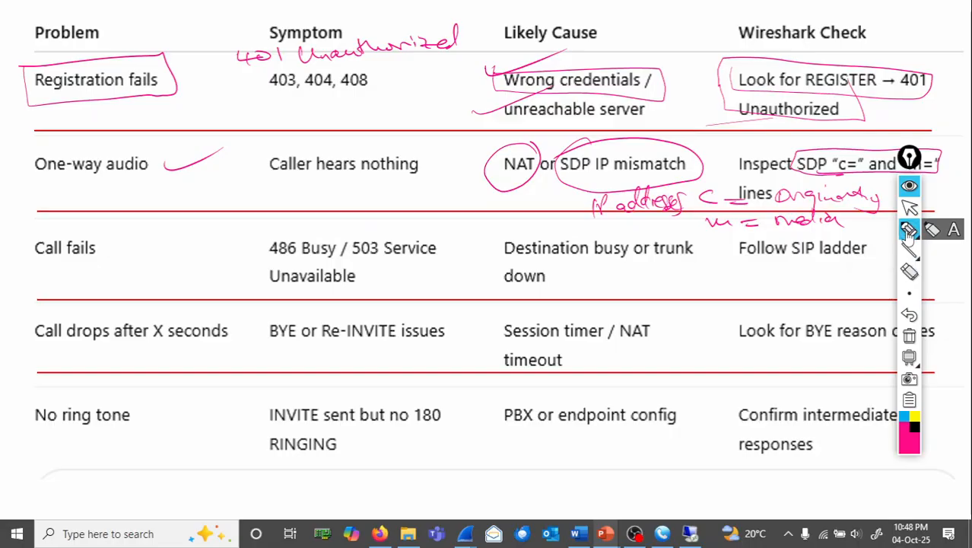
left_click(910, 207)
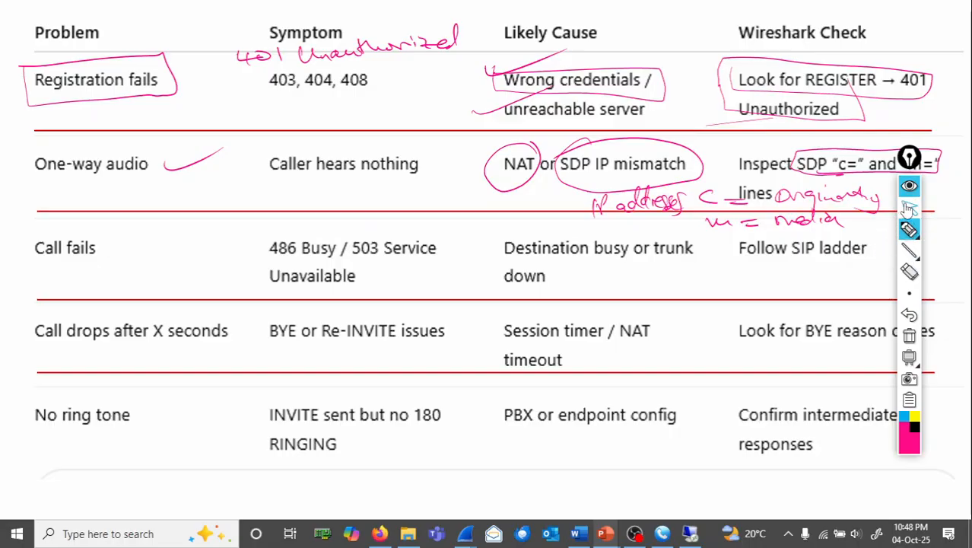
mouse_move(467, 535)
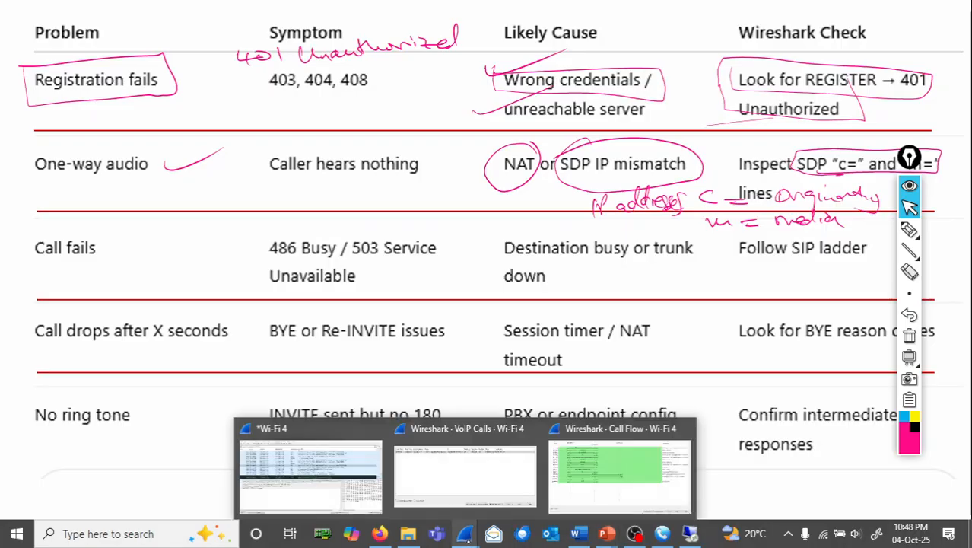
left_click(593, 465)
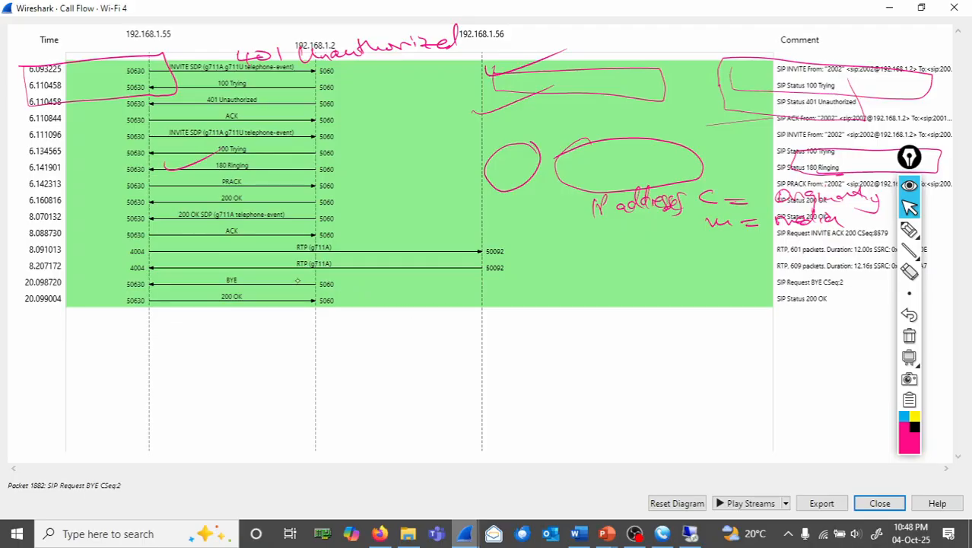
left_click(232, 217)
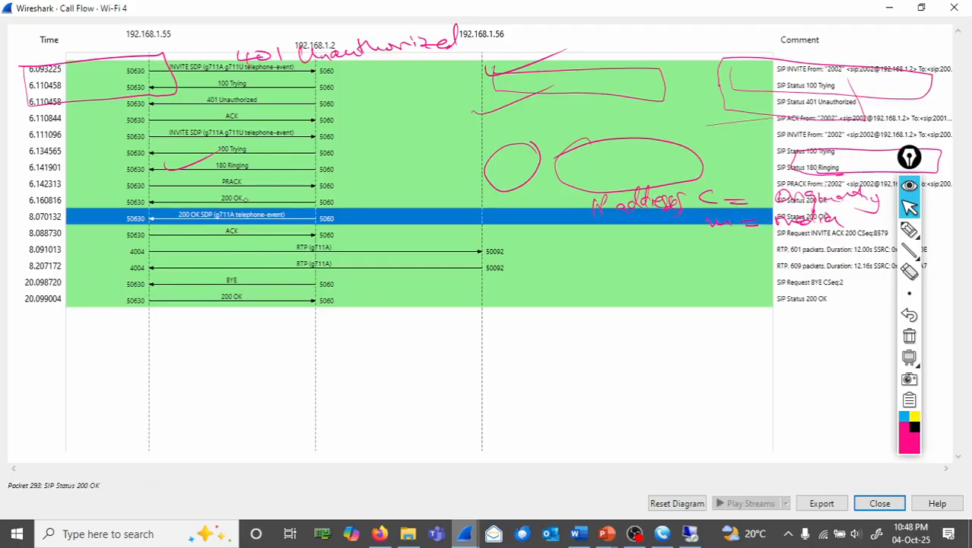
Bring up the main Wi-Fi 4 capture window at packet 592 and erase all pen annotations from the screen.
mouse_move(378, 536)
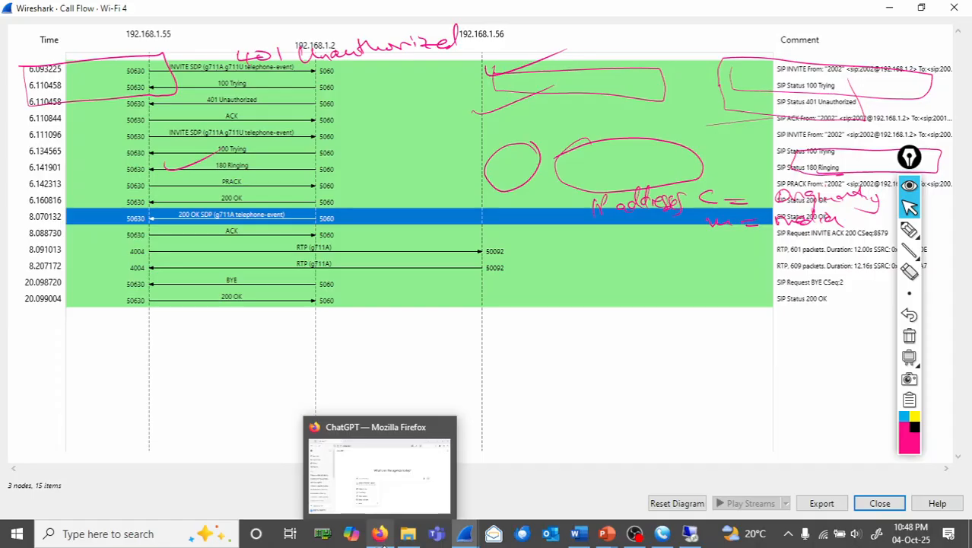
mouse_move(464, 533)
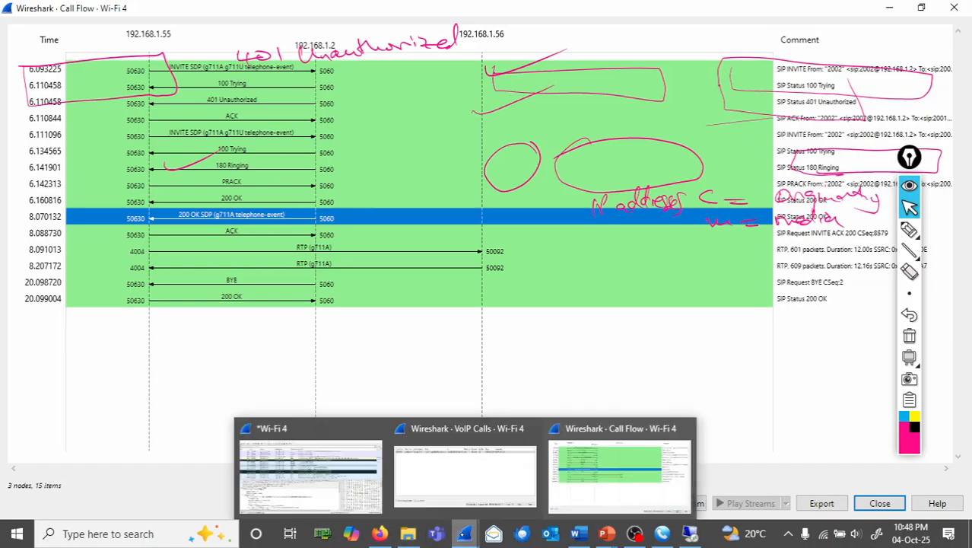
left_click(360, 500)
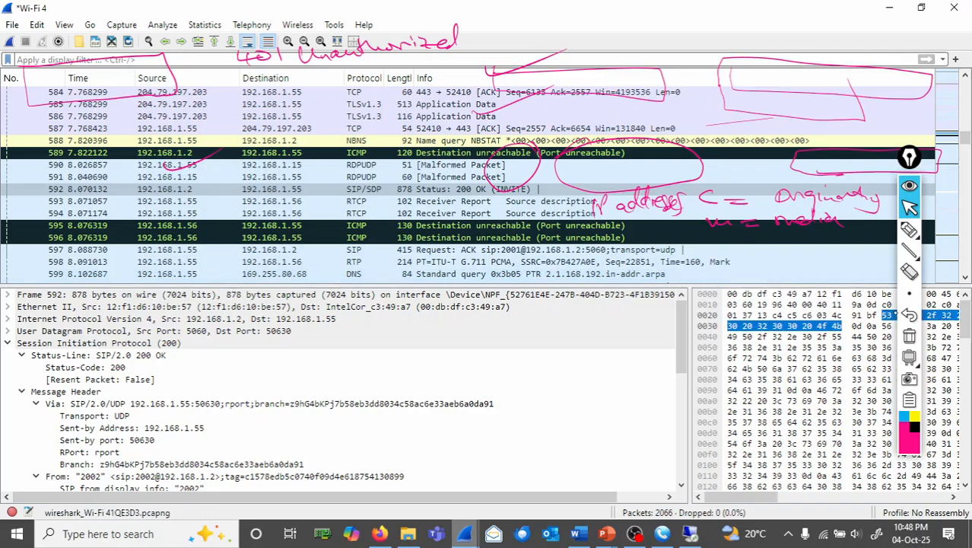
left_click(909, 338)
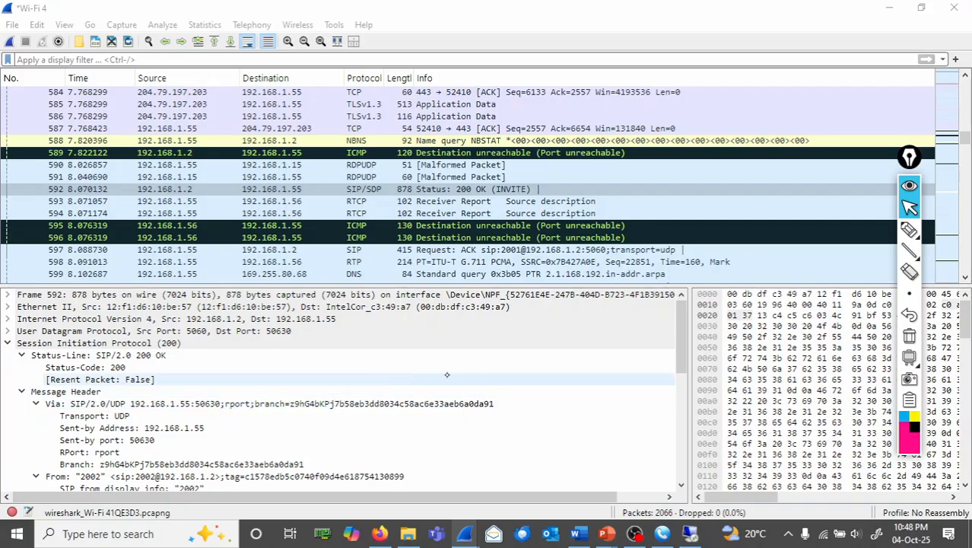
Examine the SIP message header and body entries in the packet details of the 200 OK (INVITE) packet 592.
left_click(681, 484)
scroll(342, 392, "down", 4)
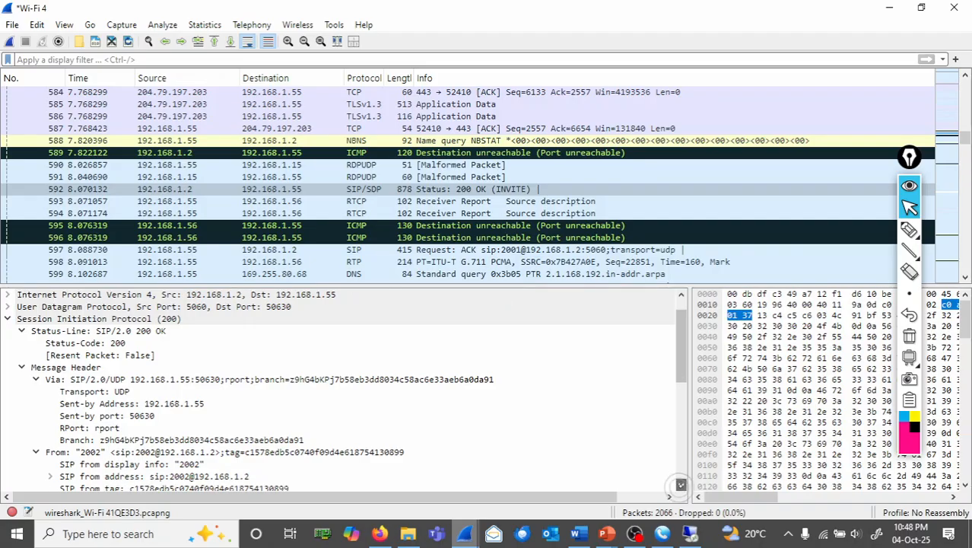
scroll(342, 391, "down", 4)
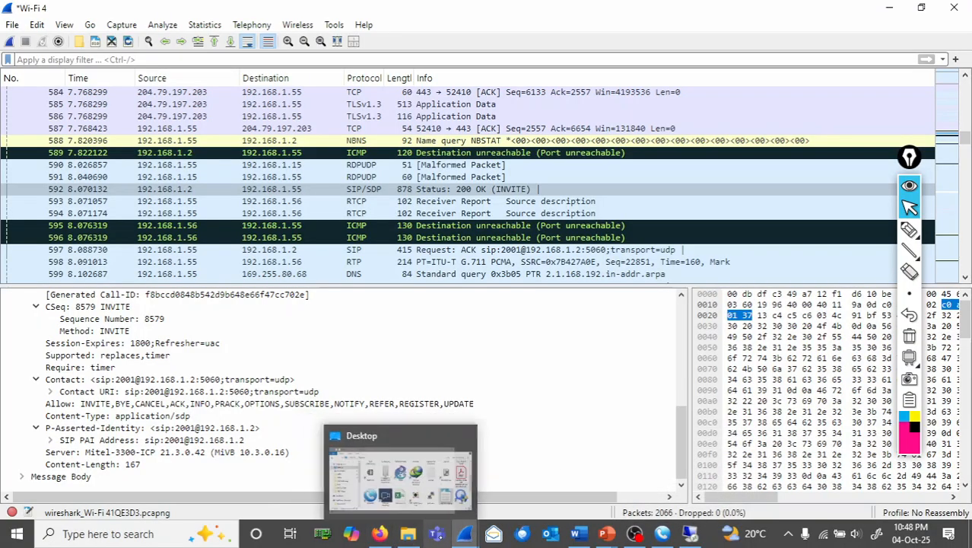
mouse_move(464, 533)
left_click(619, 466)
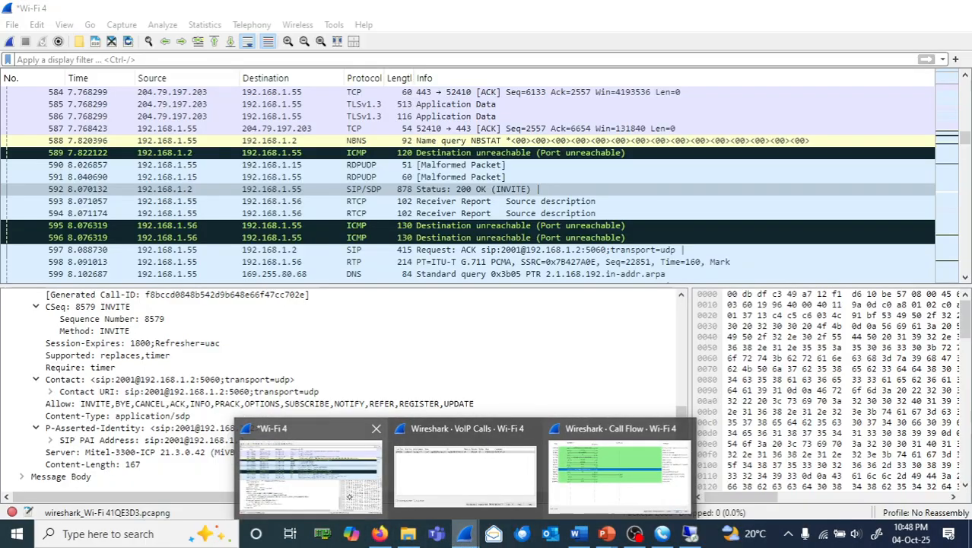
left_click(308, 467)
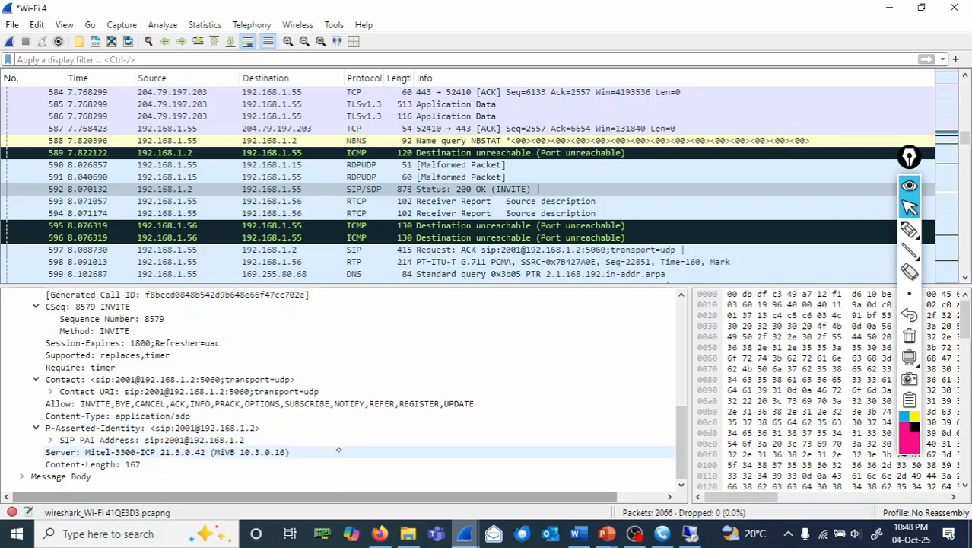
left_click_drag(681, 452, 667, 349)
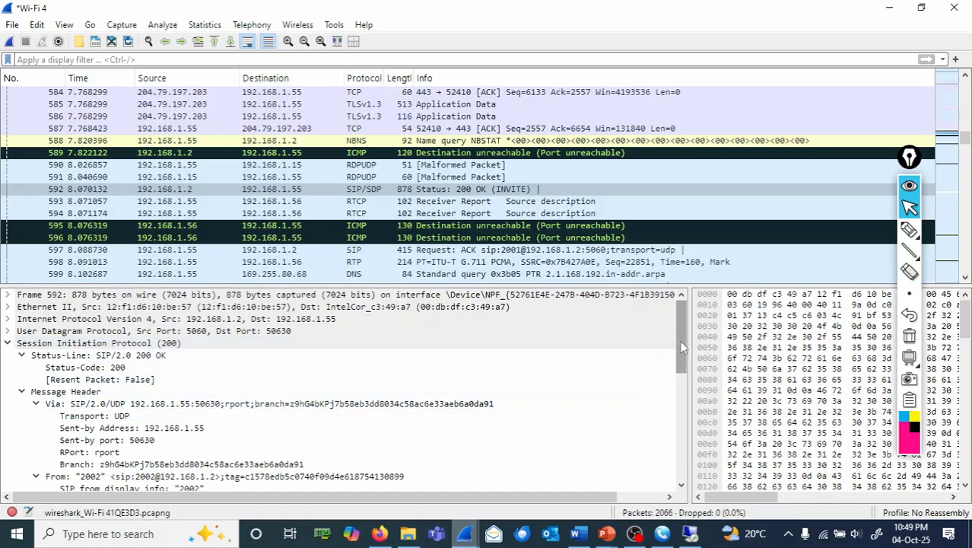
mouse_move(682, 339)
left_mouse_down()
mouse_move(683, 446)
mouse_move(695, 325)
left_mouse_up()
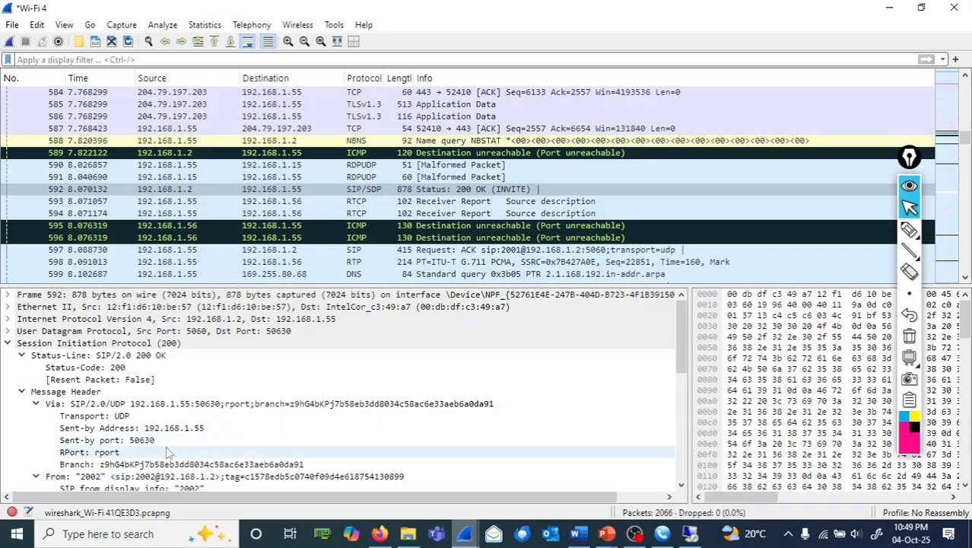
left_click(681, 395)
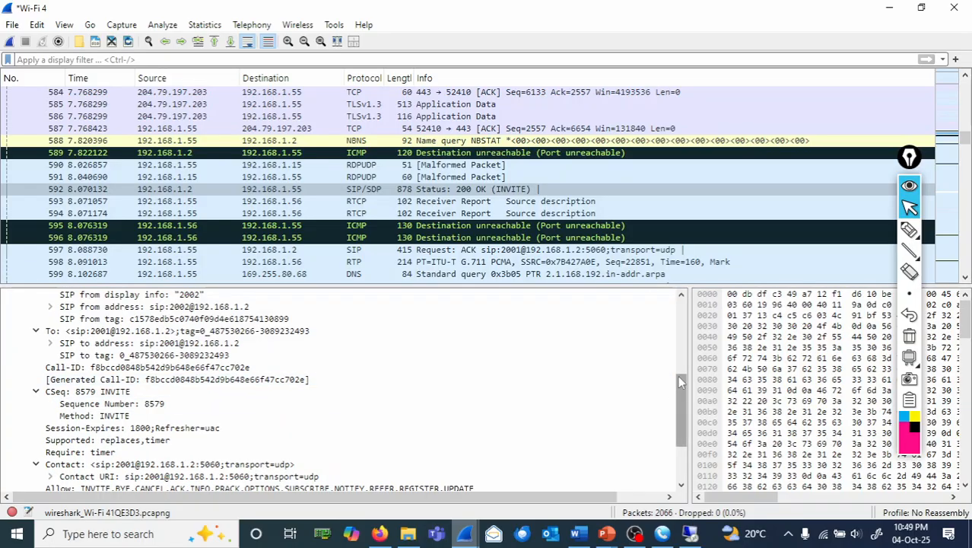
Close the Call Flow and VoIP Calls windows, leaving only the main Wi-Fi 4 capture window open.
left_click(251, 25)
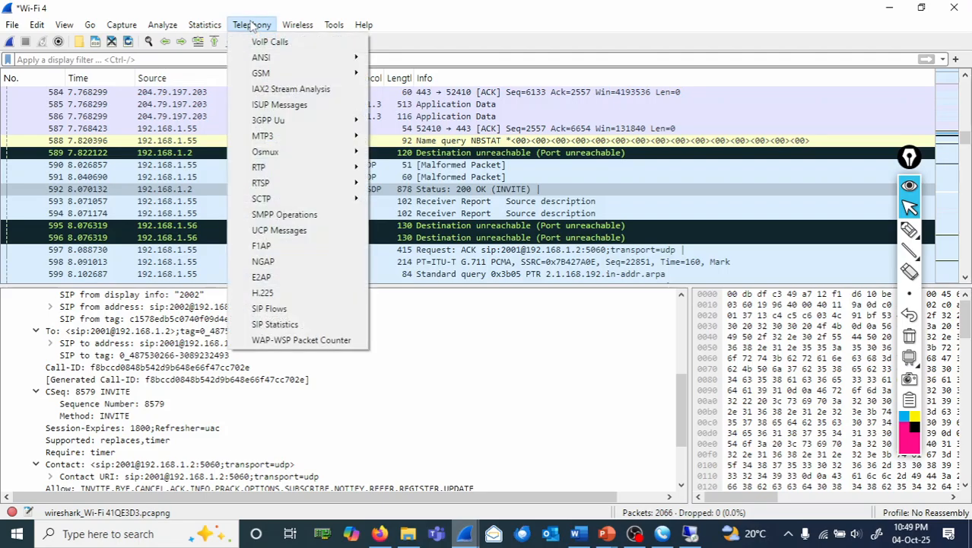
left_click(472, 535)
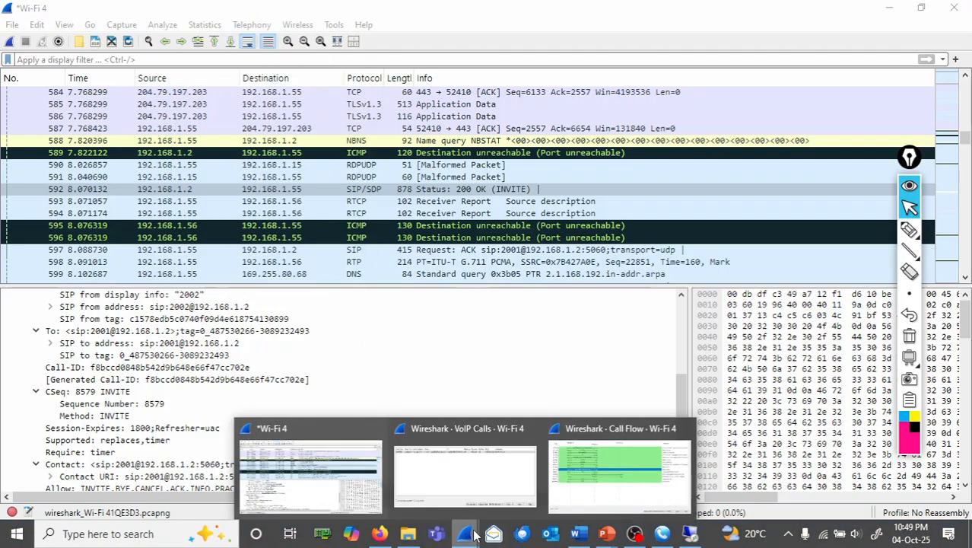
left_click(598, 487)
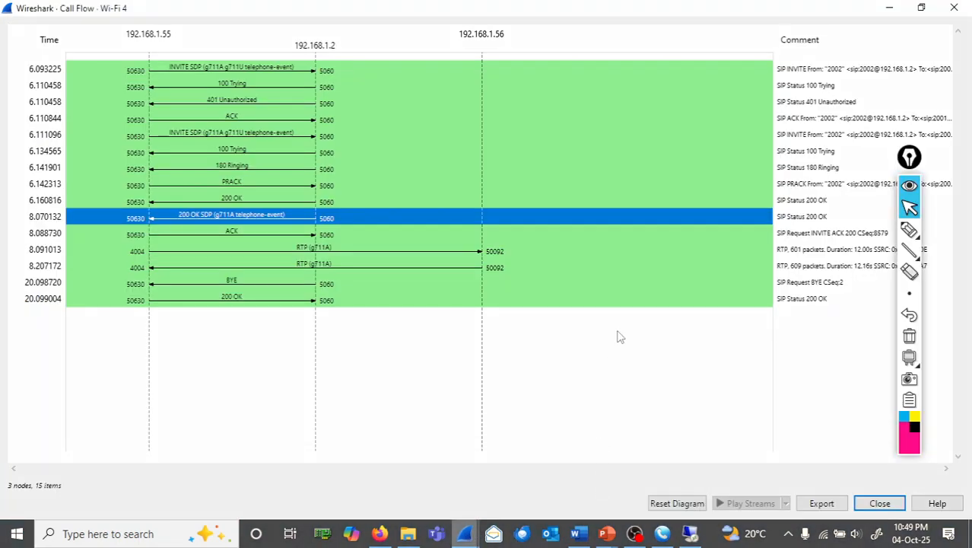
left_click(952, 14)
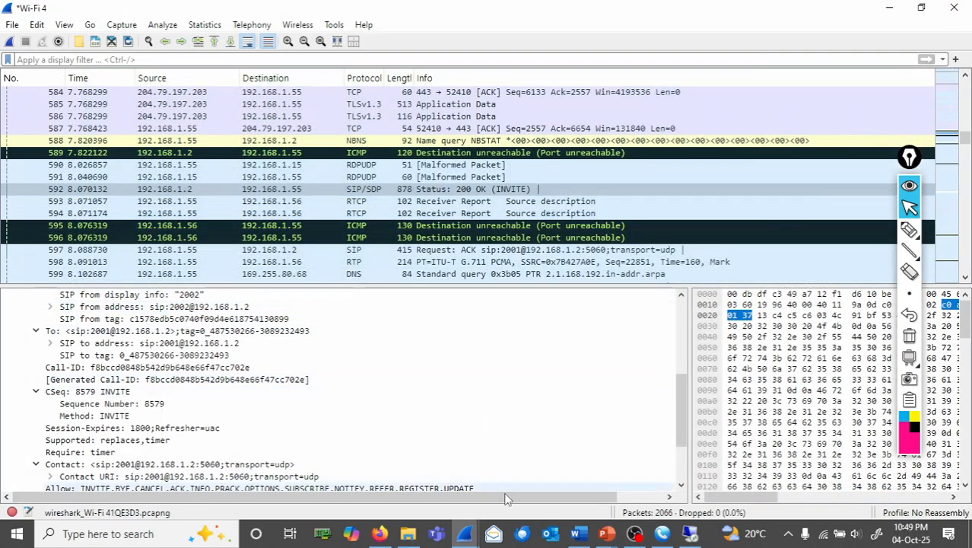
mouse_move(465, 533)
left_click(542, 472)
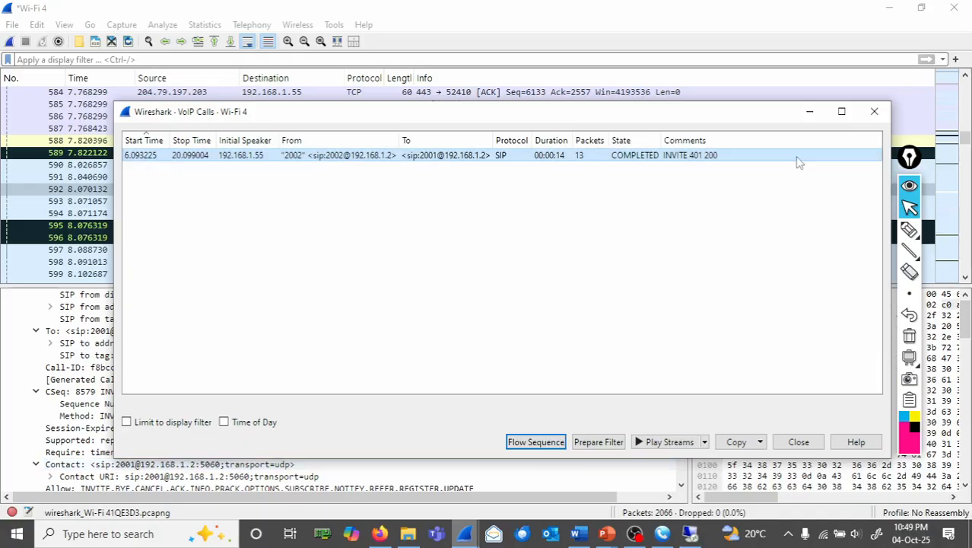
left_click(873, 111)
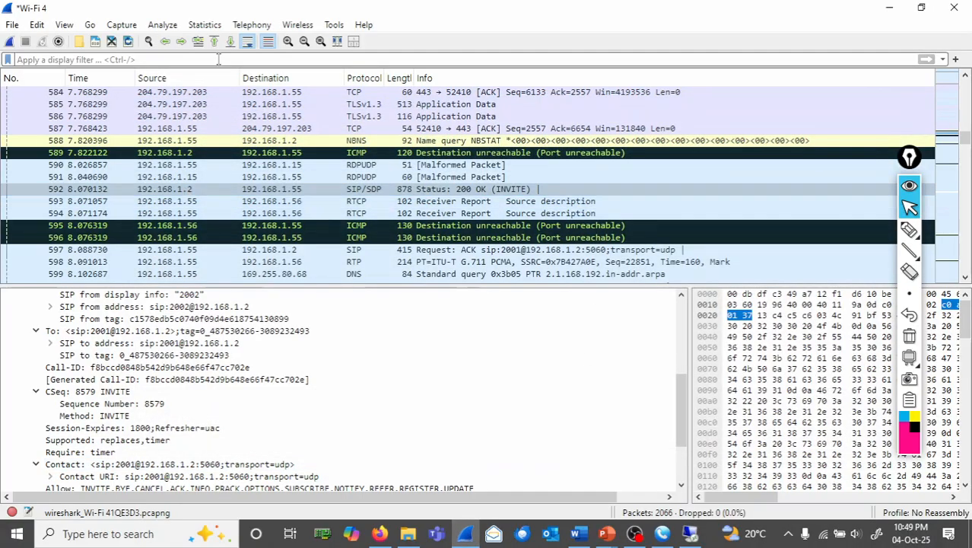
View the capture's call in the SIP Flows window, then close that window.
left_click(251, 24)
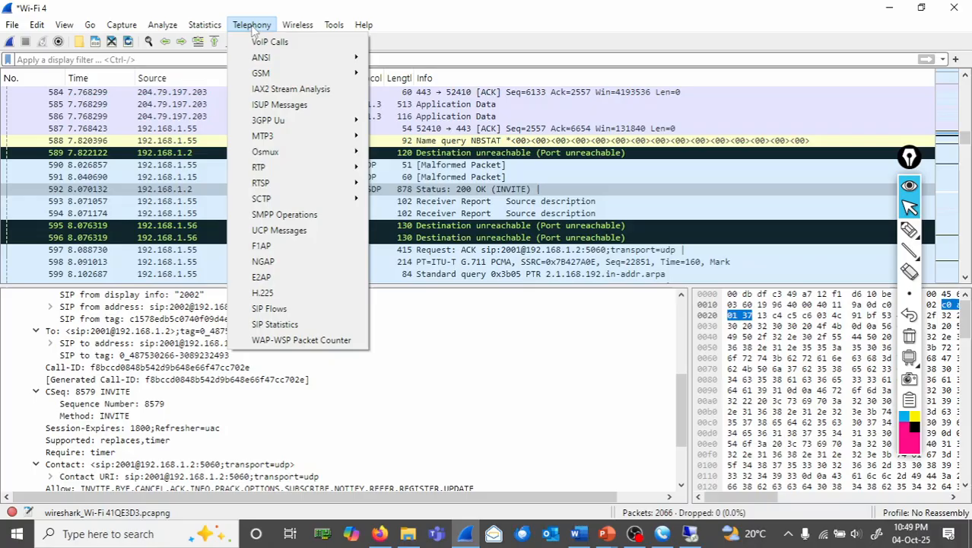
left_click(275, 310)
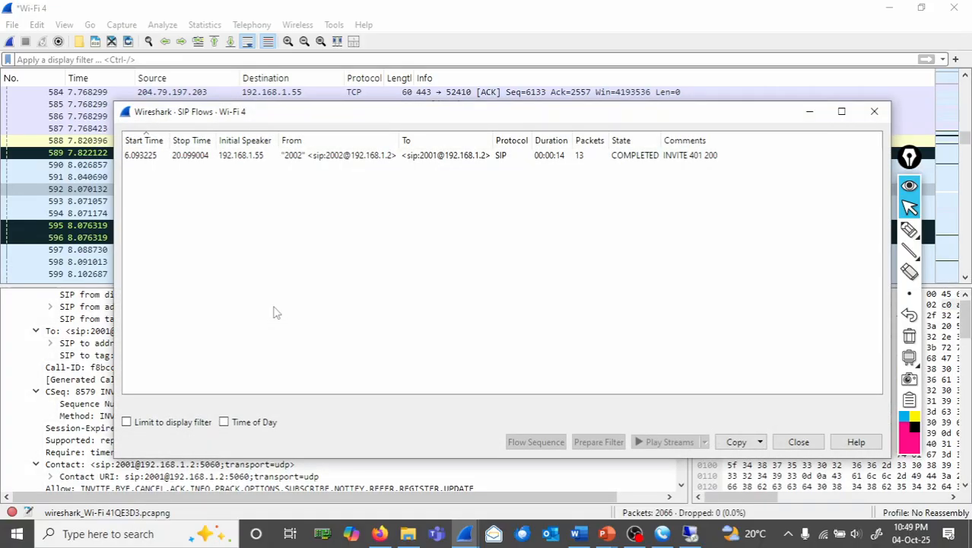
right_click(423, 162)
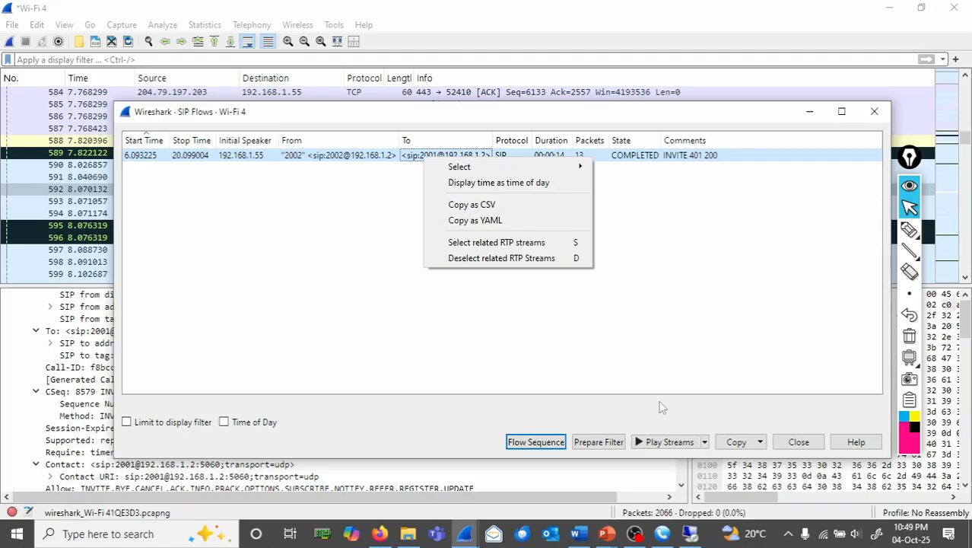
left_click(874, 113)
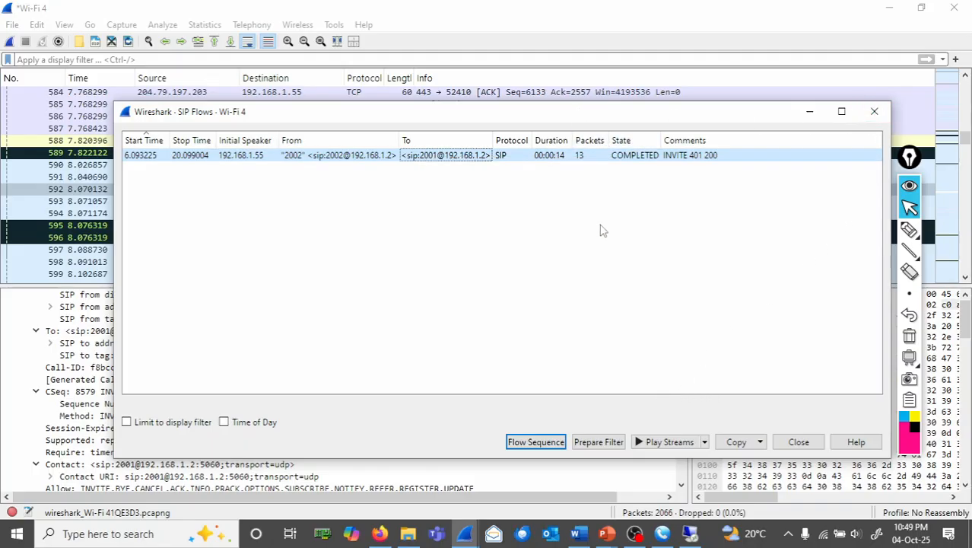
left_click(797, 441)
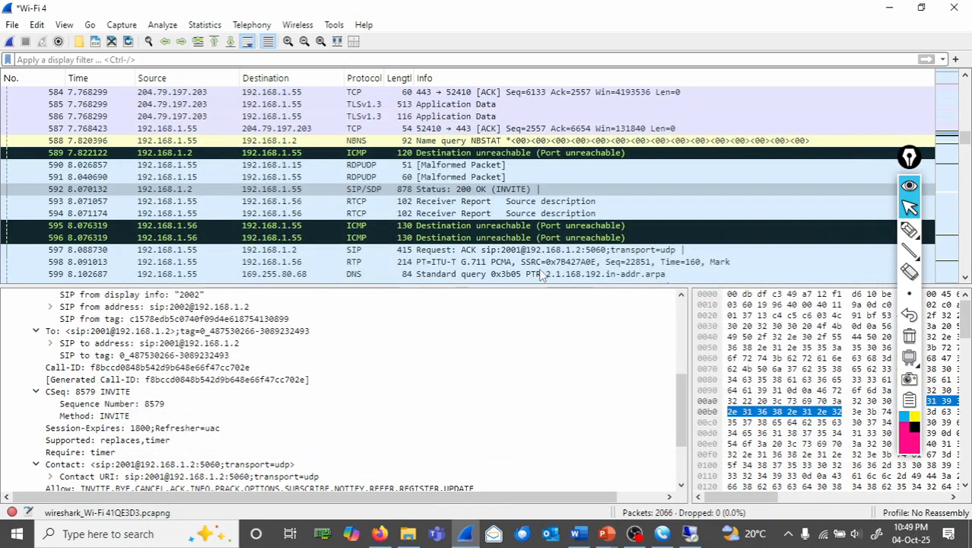
Apply the display filter sip to the Wi-Fi 4 capture.
left_click(299, 59)
type("sip")
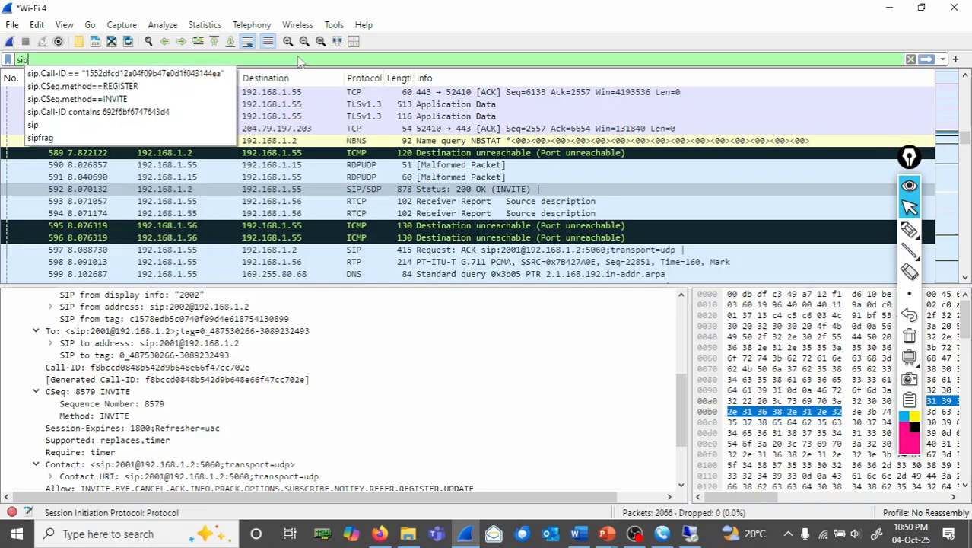
key("Return")
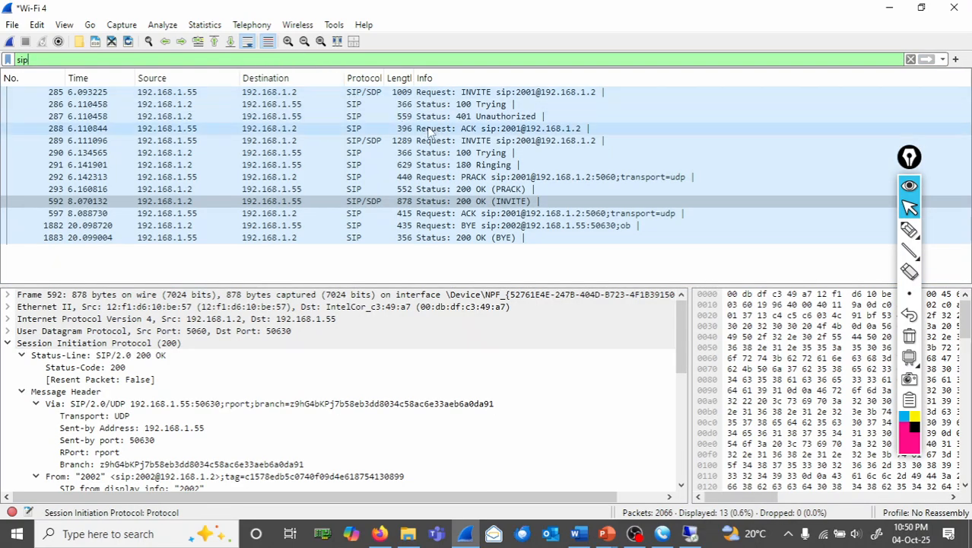
Follow the UDP stream of the second INVITE request, packet 289.
left_click(454, 141)
right_click(455, 142)
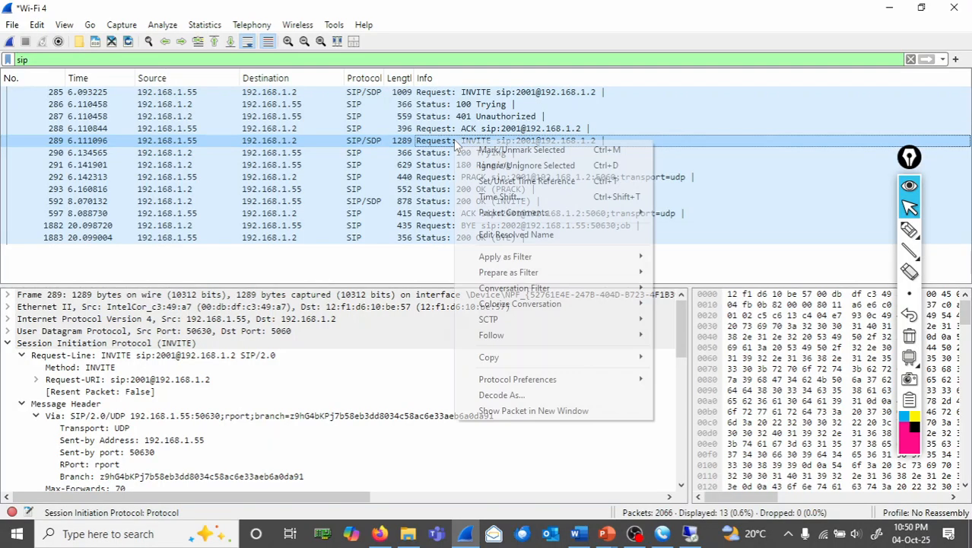
mouse_move(493, 335)
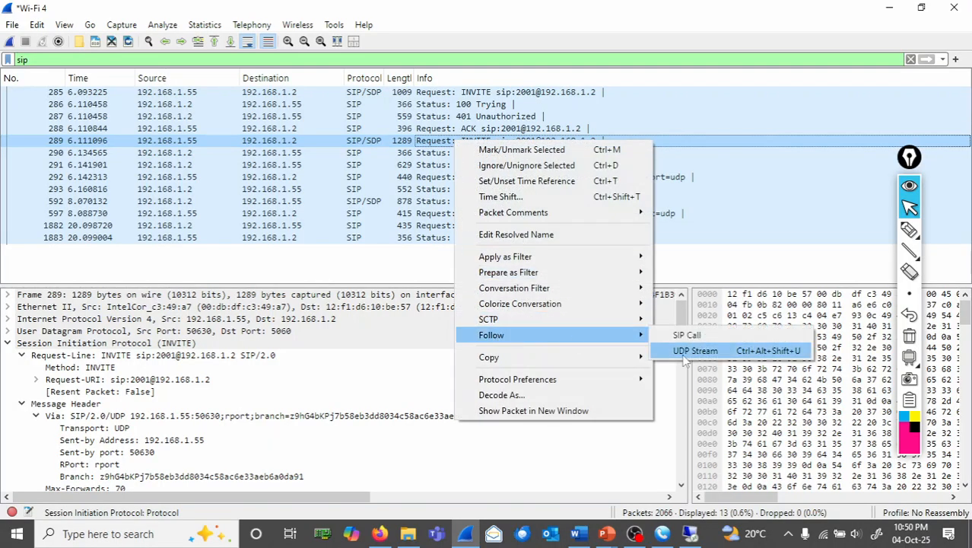
left_click(688, 352)
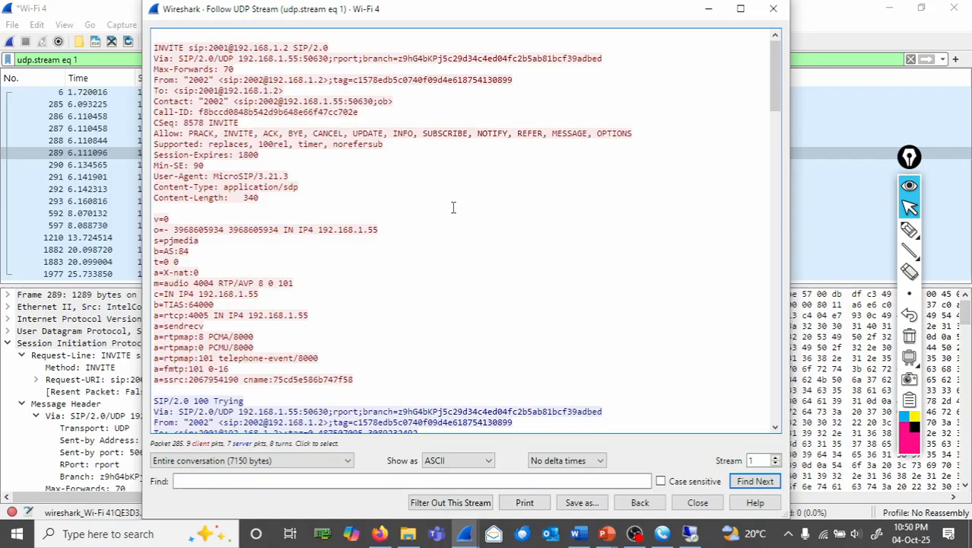
Circle the SDP lines "m=audio 4004 RTP/AVP 8 0 101" and "c=IN IP4 192.168.1.55" with the pen in the UDP stream.
left_click(909, 229)
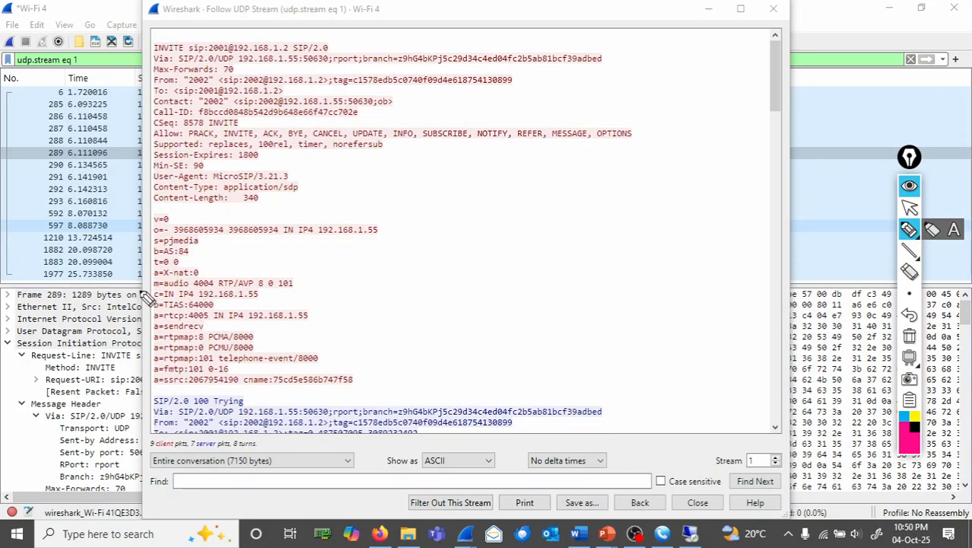
mouse_move(162, 286)
left_mouse_down()
mouse_move(292, 289)
mouse_move(162, 284)
left_mouse_up()
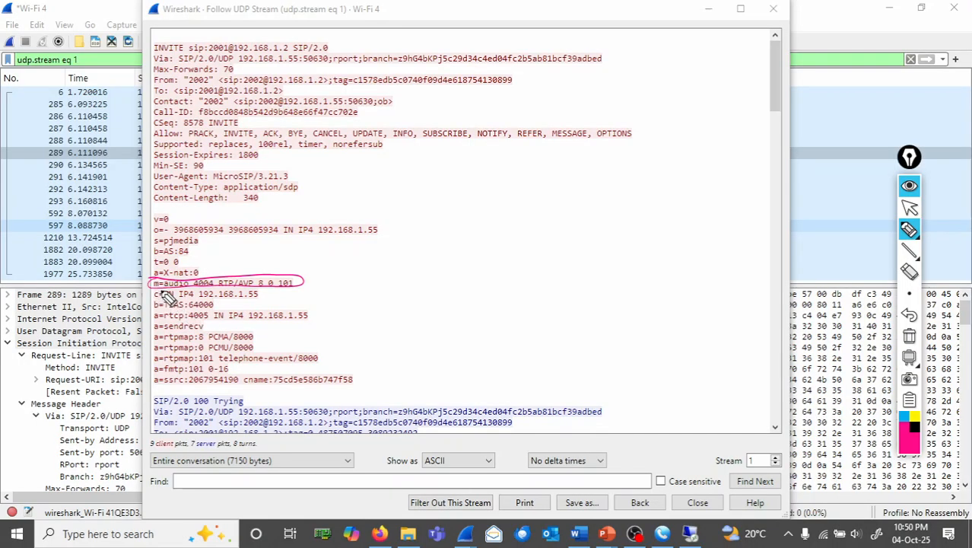
mouse_move(162, 298)
left_mouse_down()
mouse_move(274, 298)
mouse_move(251, 296)
left_mouse_up()
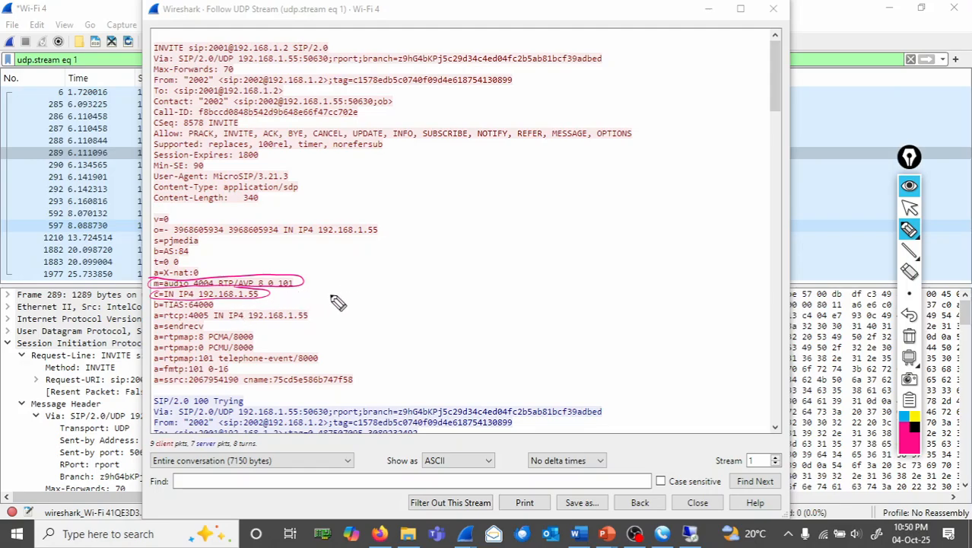
Handwrite "c=192.168.1.53", "m= 4004" and "RTP" beside the circled SDP lines.
left_click_drag(330, 293, 460, 302)
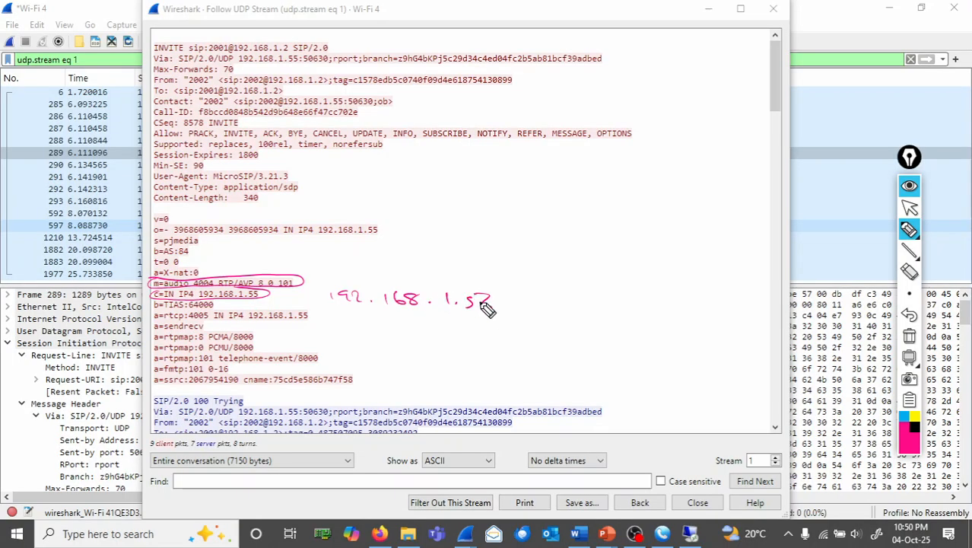
mouse_move(297, 295)
left_mouse_down()
mouse_move(329, 272)
mouse_move(350, 270)
left_mouse_up()
left_click_drag(338, 275, 434, 272)
mouse_move(380, 237)
left_mouse_down()
mouse_move(382, 252)
mouse_move(405, 251)
mouse_move(407, 237)
left_mouse_up()
mouse_move(400, 237)
left_mouse_down()
mouse_move(400, 252)
mouse_move(410, 238)
left_mouse_up()
left_click_drag(410, 238, 411, 245)
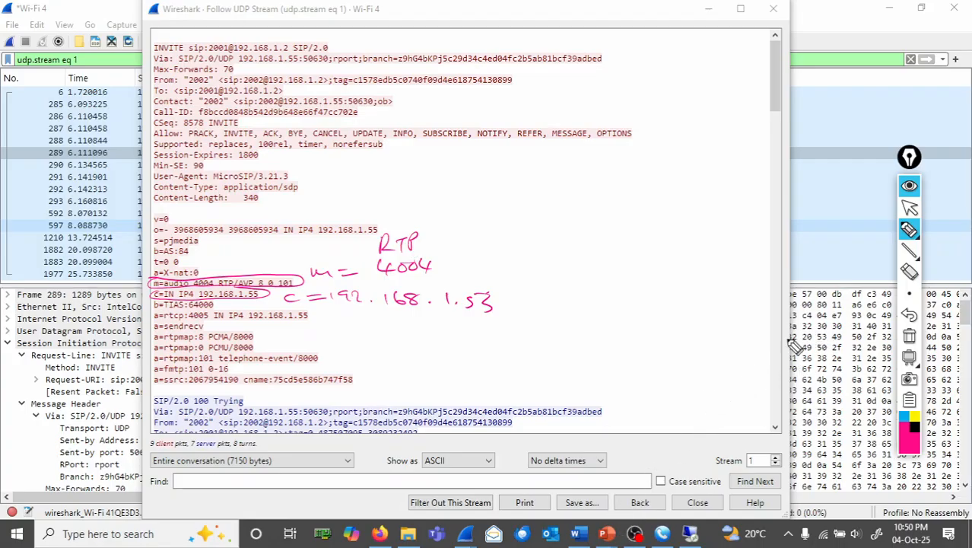
Stop annotating, switch to the PowerPoint slide show, and move the annotation toolbar clear of the table's Wireshark Check text.
left_click(909, 207)
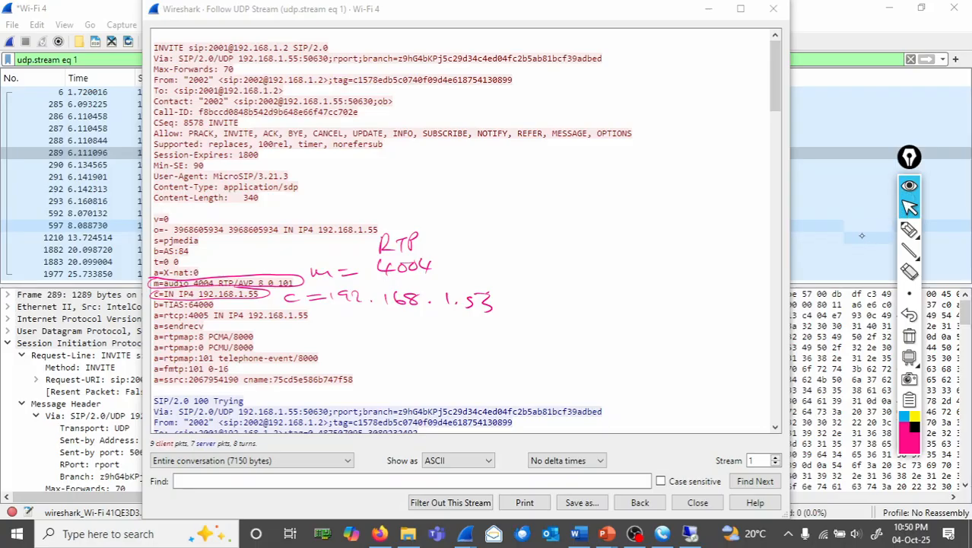
mouse_move(606, 533)
left_click(643, 495)
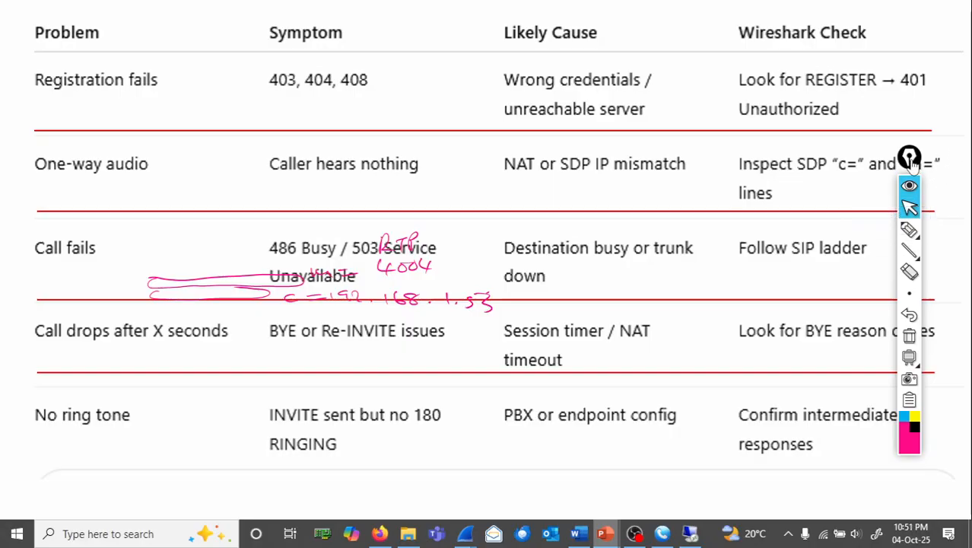
left_click_drag(910, 160, 954, 157)
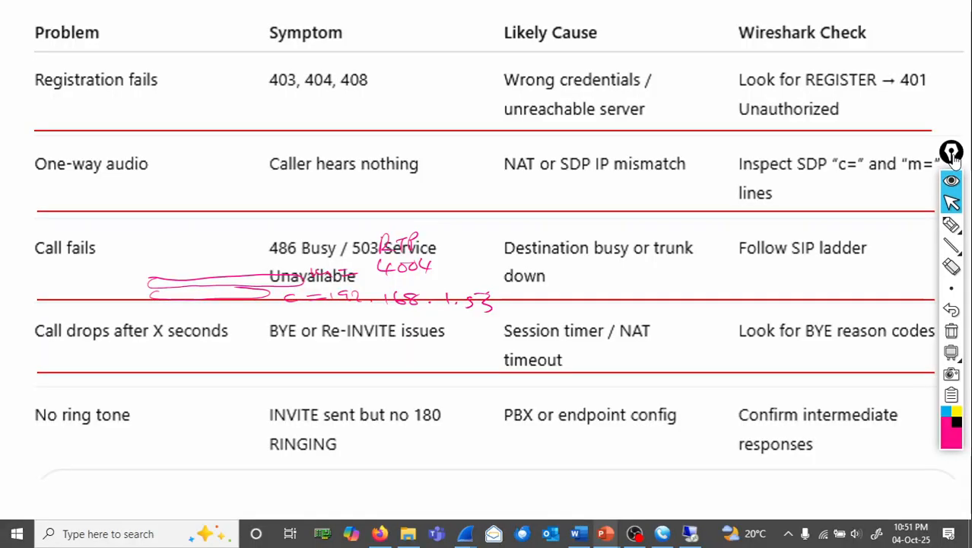
End the slide show discarding its ink annotations, and restart it from slide 7, advancing to the enlarged SIP problem table.
key("Right")
key("Right")
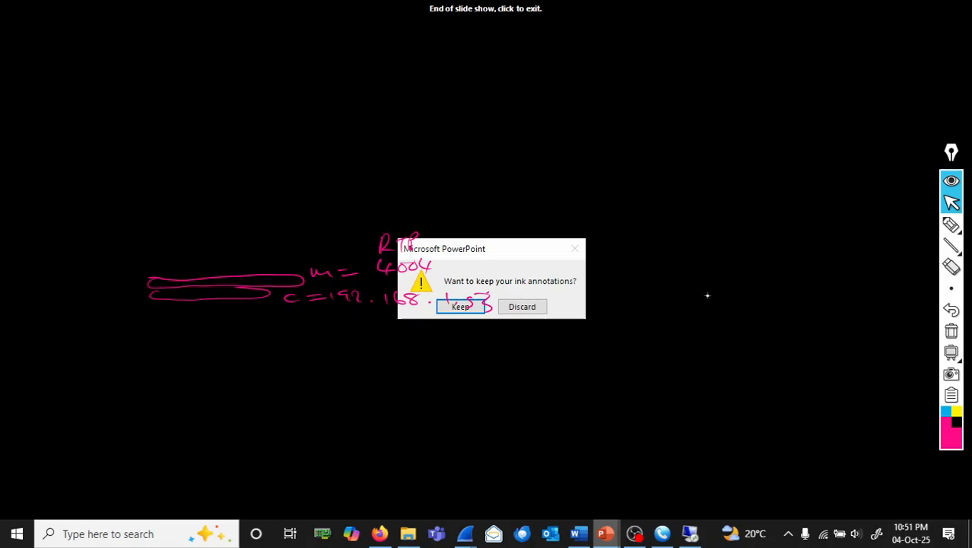
left_click(521, 307)
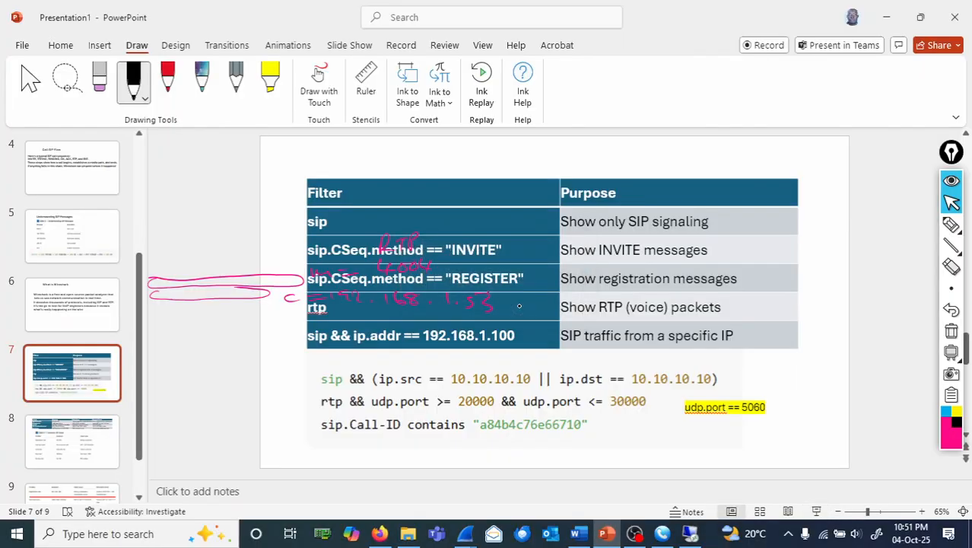
left_click(816, 509)
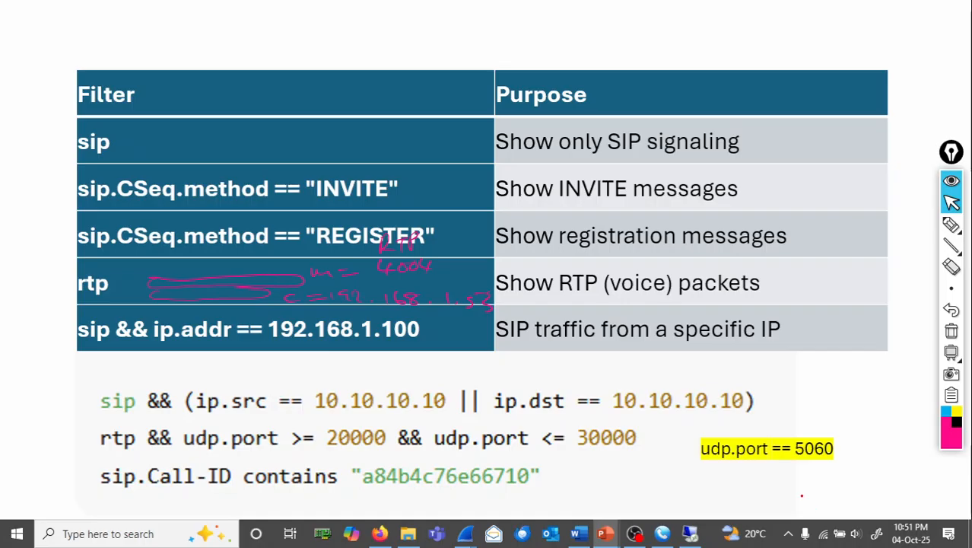
key("Right")
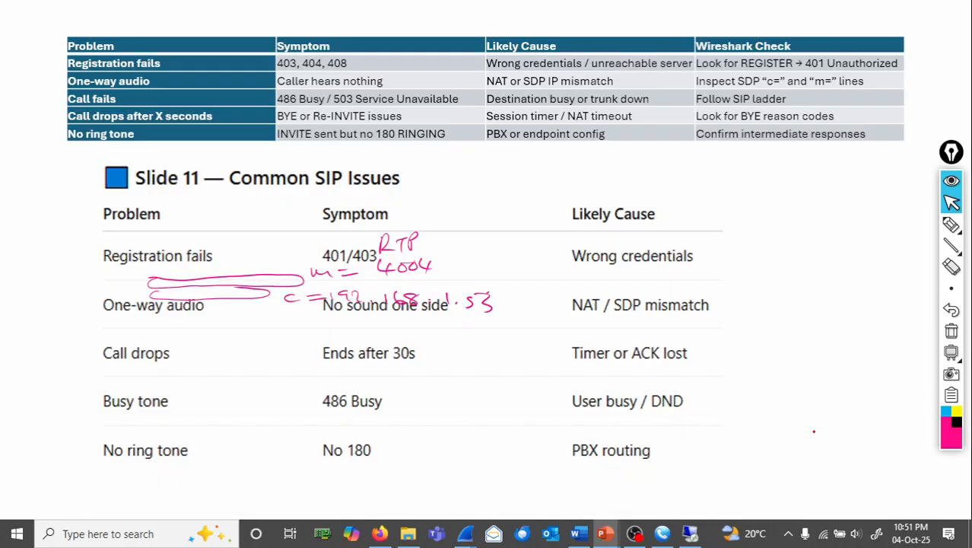
key("Right")
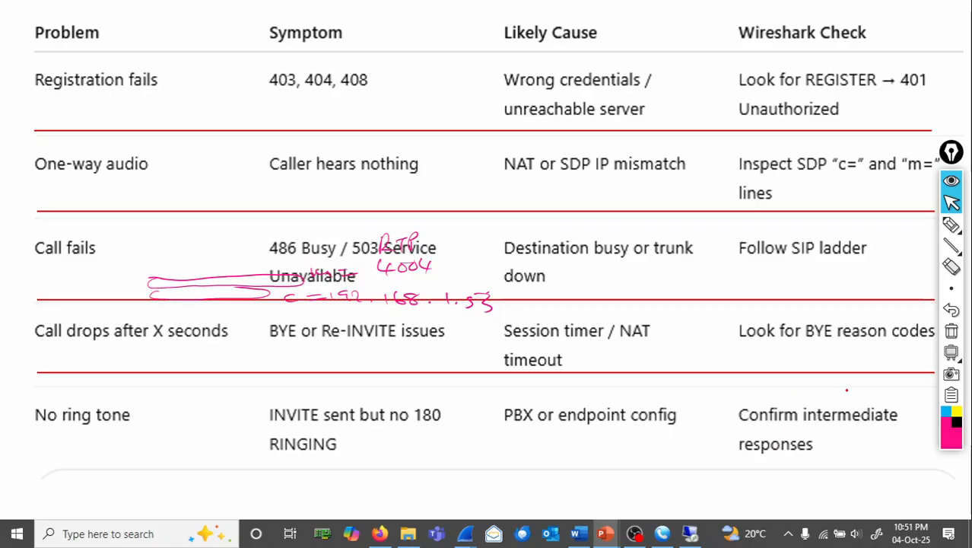
Erase the old pen marks and annotate the Call fails row, marking its name, 486/503 symptom, likely cause and "Follow SIP ladder" check.
left_click(952, 333)
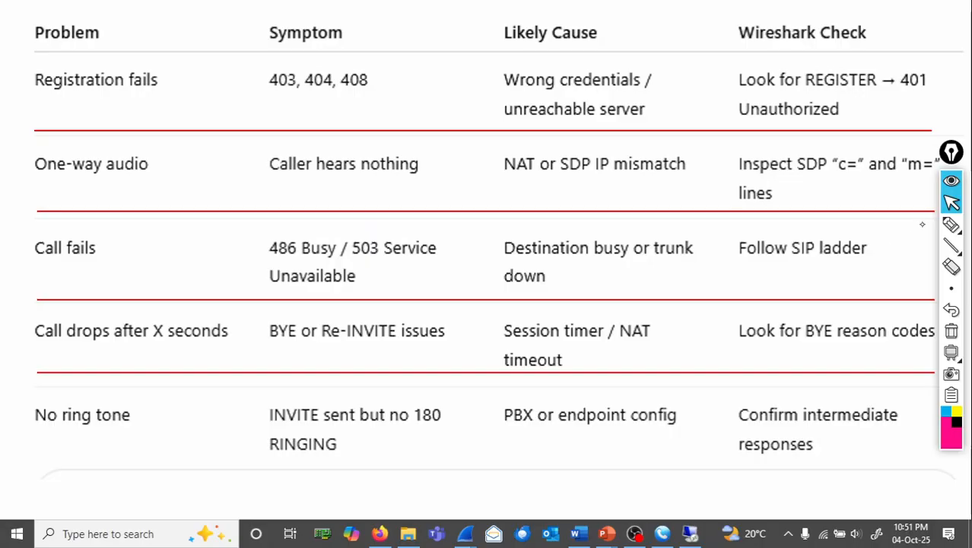
left_click(952, 228)
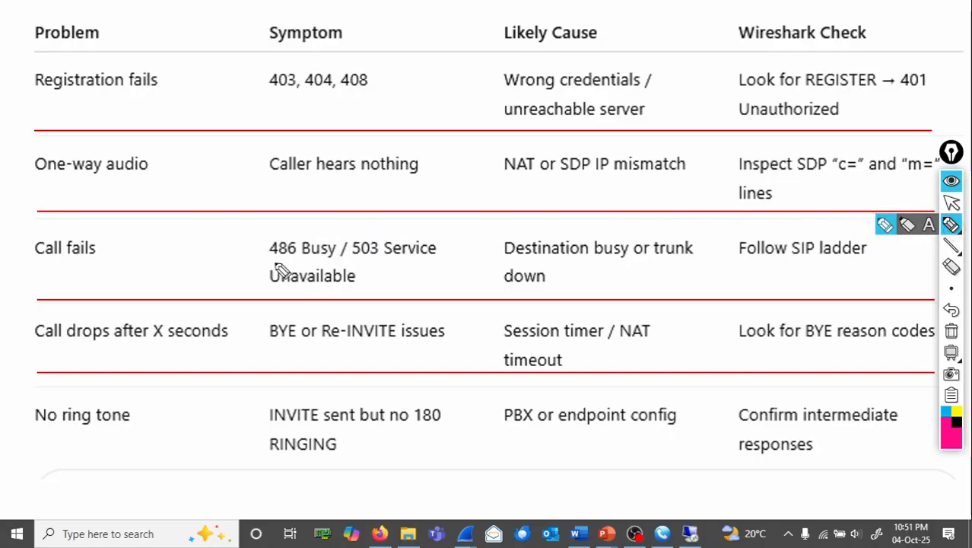
mouse_move(86, 231)
left_mouse_down()
mouse_move(43, 237)
mouse_move(86, 233)
left_mouse_up()
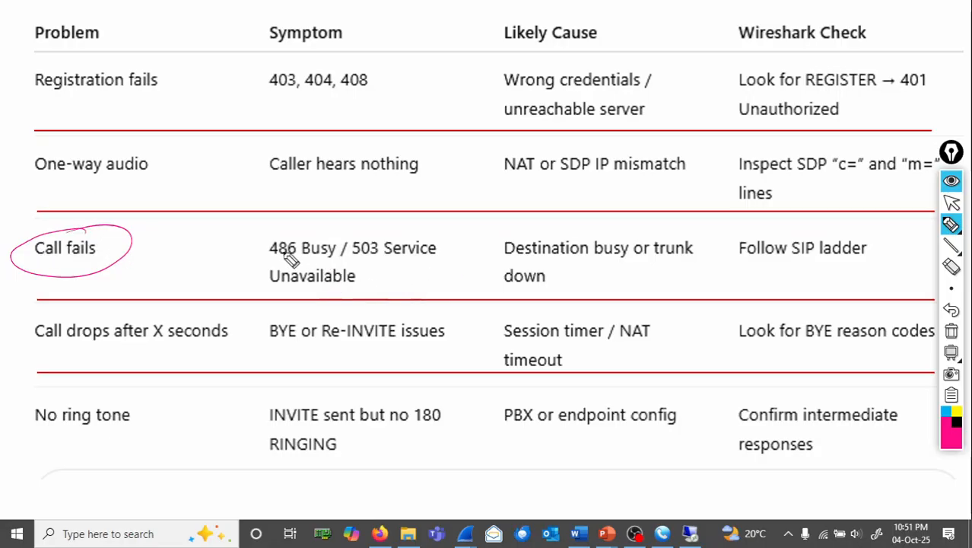
mouse_move(278, 241)
left_mouse_down()
mouse_move(280, 273)
mouse_move(432, 275)
mouse_move(412, 239)
mouse_move(281, 236)
mouse_move(373, 289)
mouse_move(374, 276)
left_mouse_up()
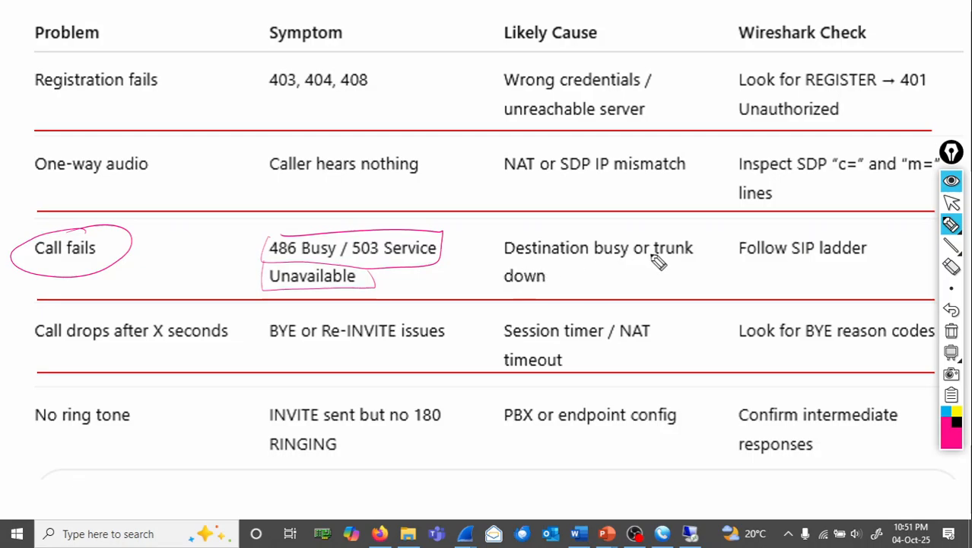
mouse_move(532, 272)
left_mouse_down()
mouse_move(502, 276)
mouse_move(599, 242)
left_mouse_up()
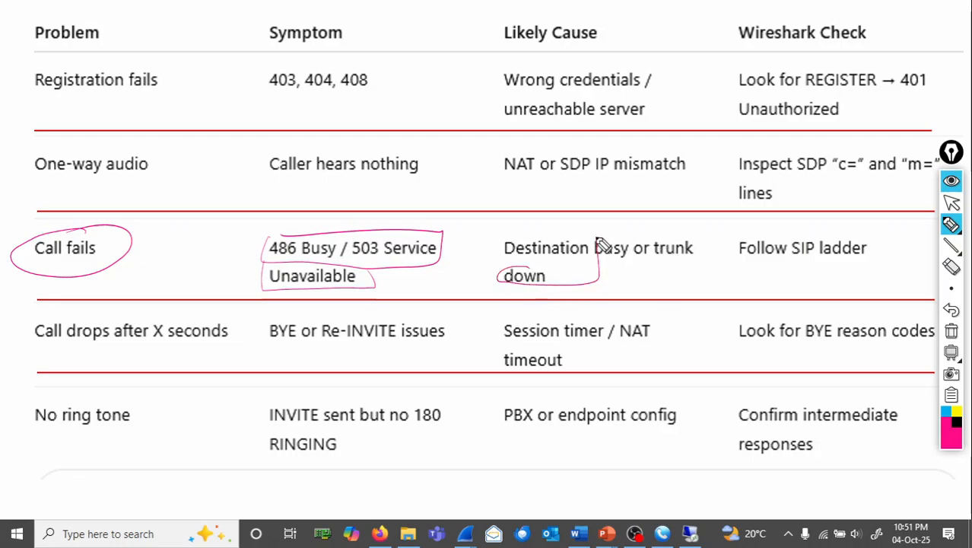
mouse_move(738, 228)
left_mouse_down()
mouse_move(760, 271)
mouse_move(878, 245)
mouse_move(712, 227)
left_mouse_up()
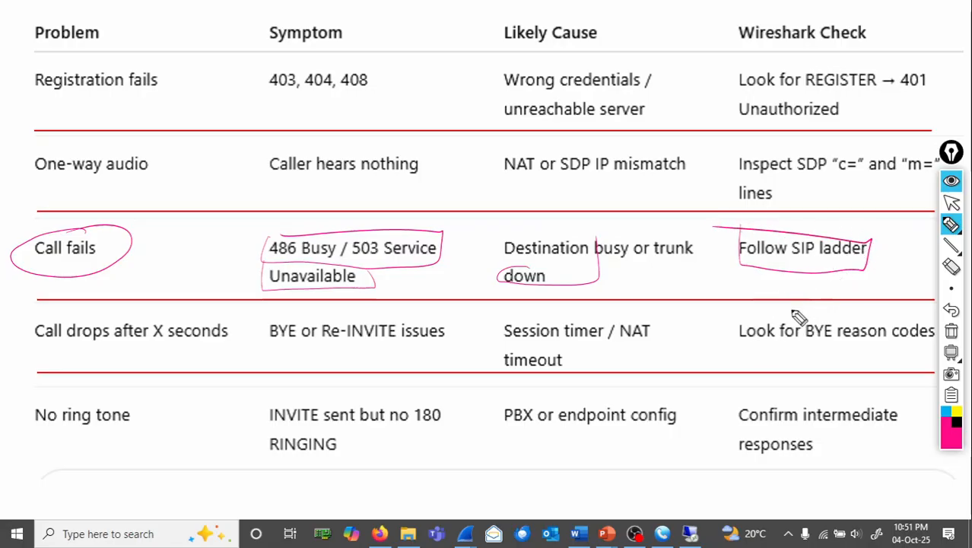
Stop annotating, switch to Wireshark's Follow UDP Stream window, and close it.
left_click(952, 201)
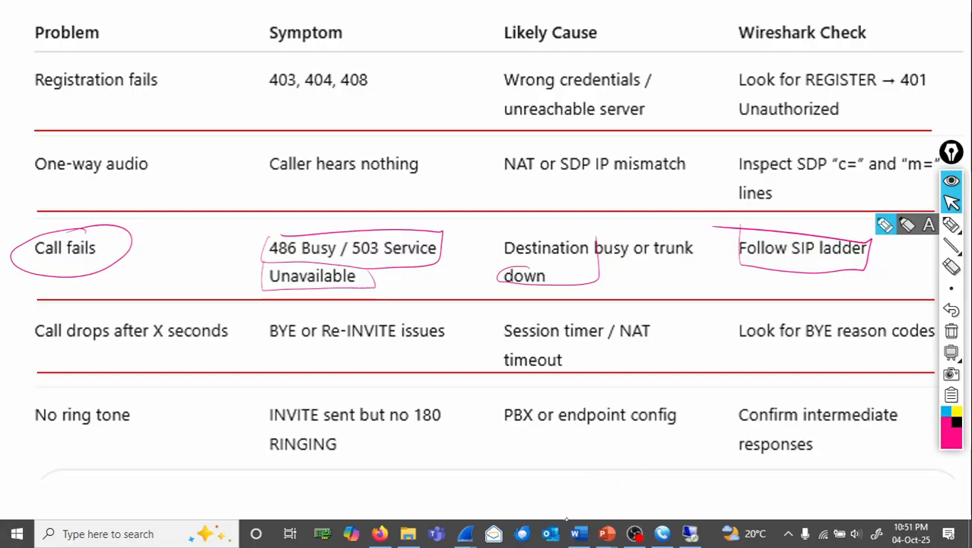
mouse_move(465, 533)
left_click(517, 481)
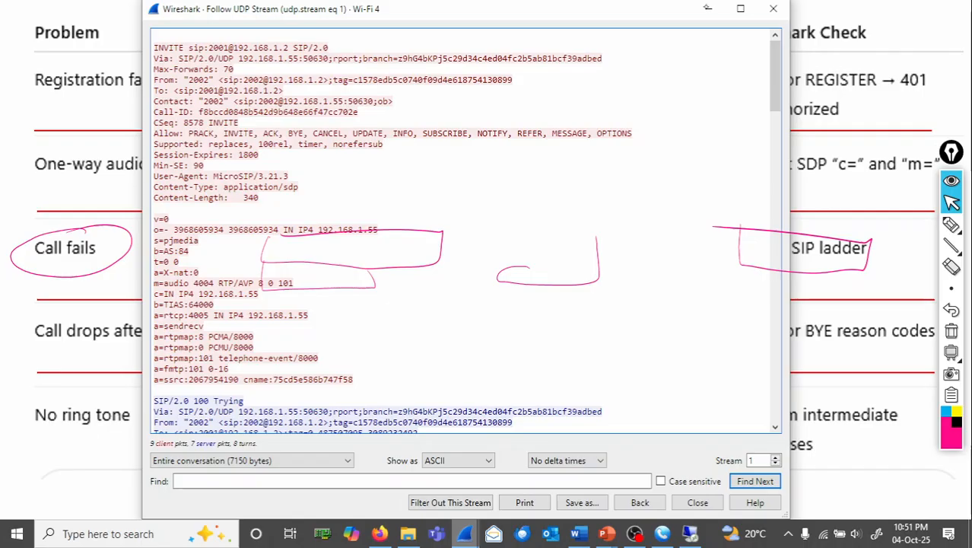
left_click(773, 9)
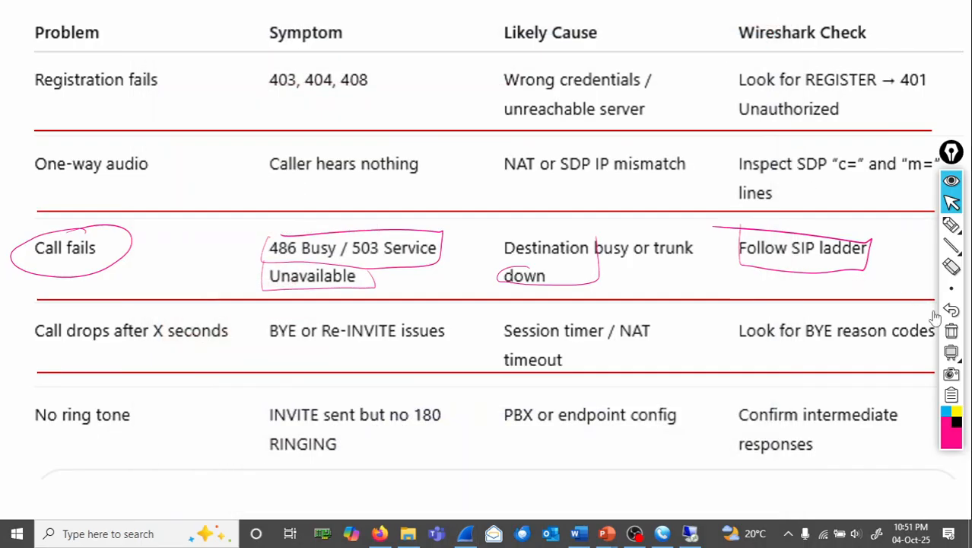
Erase all pen annotations and open the VoIP Calls list from Wireshark's main Wi-Fi 4 capture window.
left_click(951, 331)
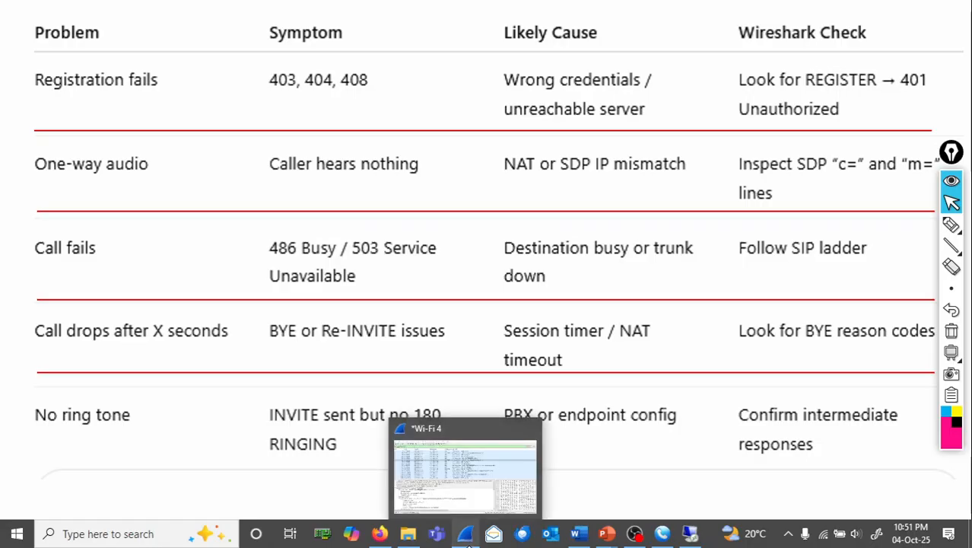
left_click(466, 533)
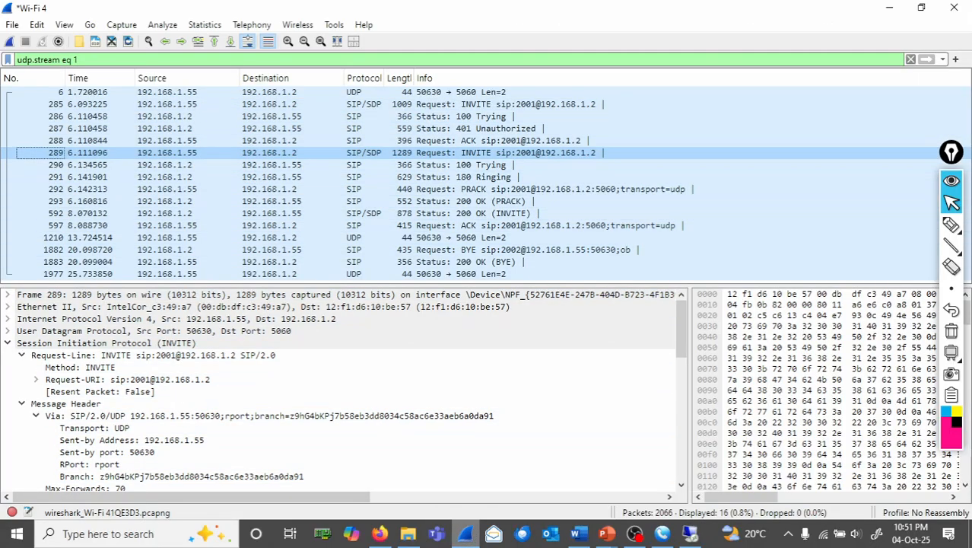
left_click(252, 25)
left_click(270, 42)
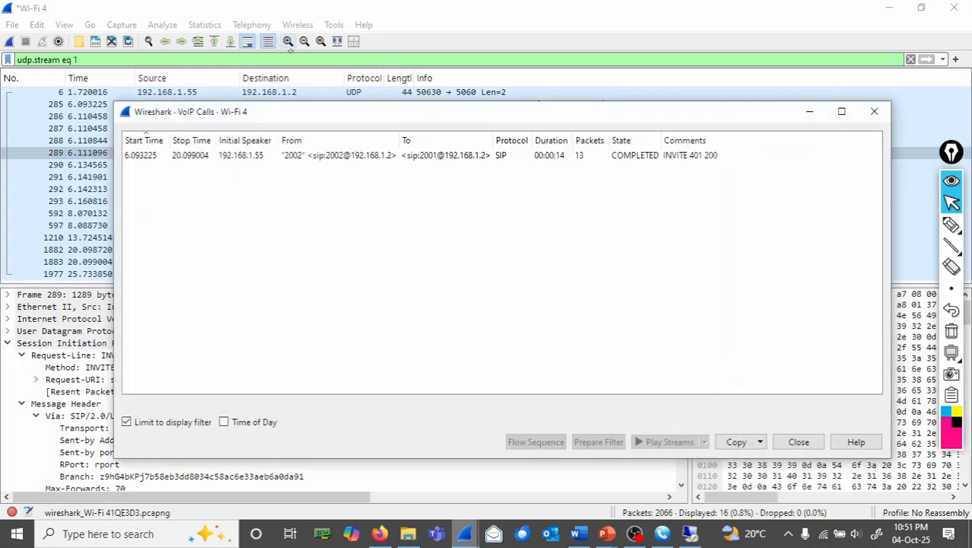
Open the flow sequence of the call from 2002 to 2001, handwrite "FLOW SEQUENCE = SIP LADDER" above it and circle the message exchange.
left_click(445, 155)
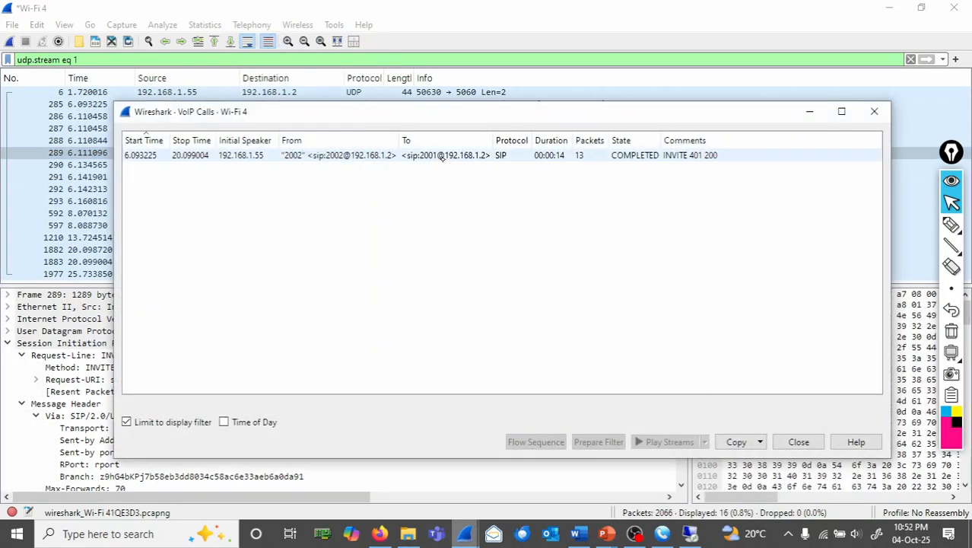
left_click(536, 442)
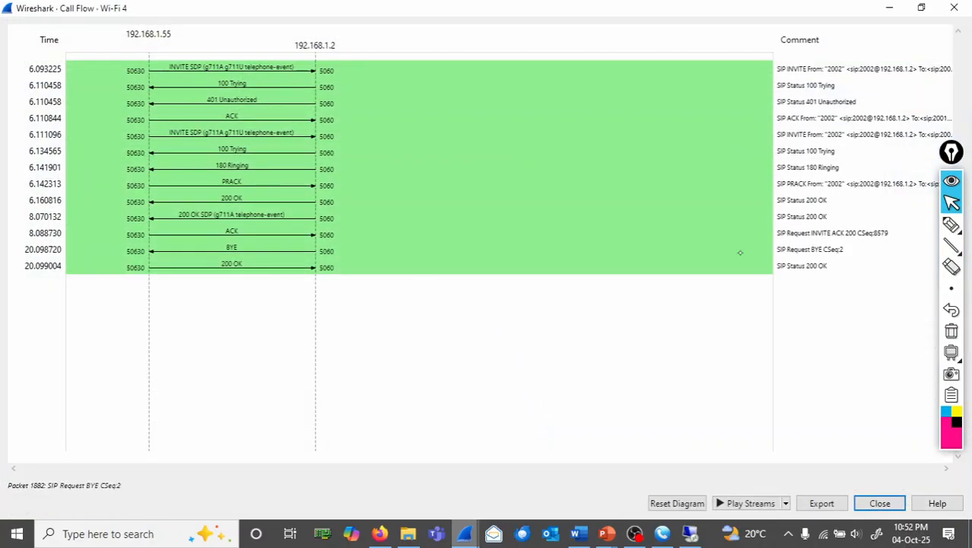
left_click(950, 224)
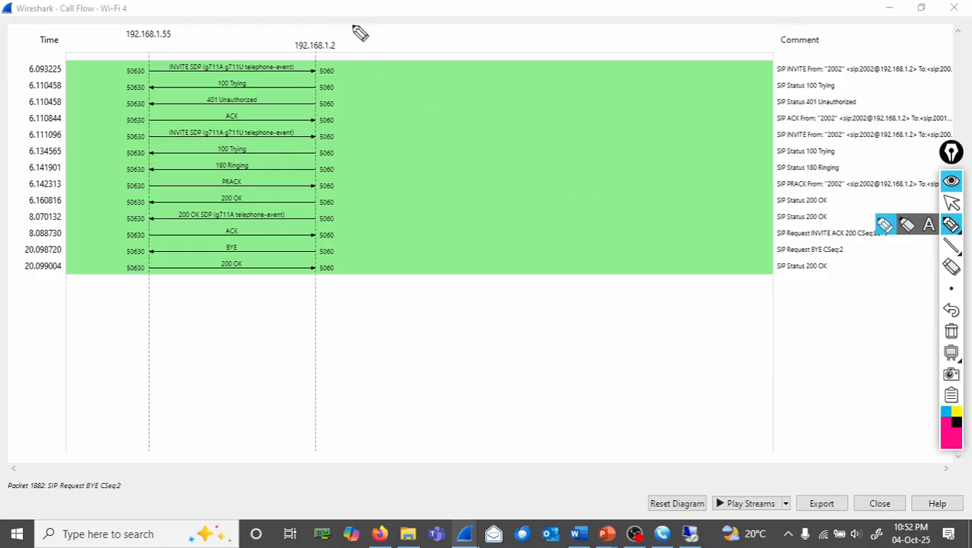
mouse_move(368, 32)
left_mouse_down()
mouse_move(490, 43)
mouse_move(588, 34)
mouse_move(581, 43)
left_mouse_up()
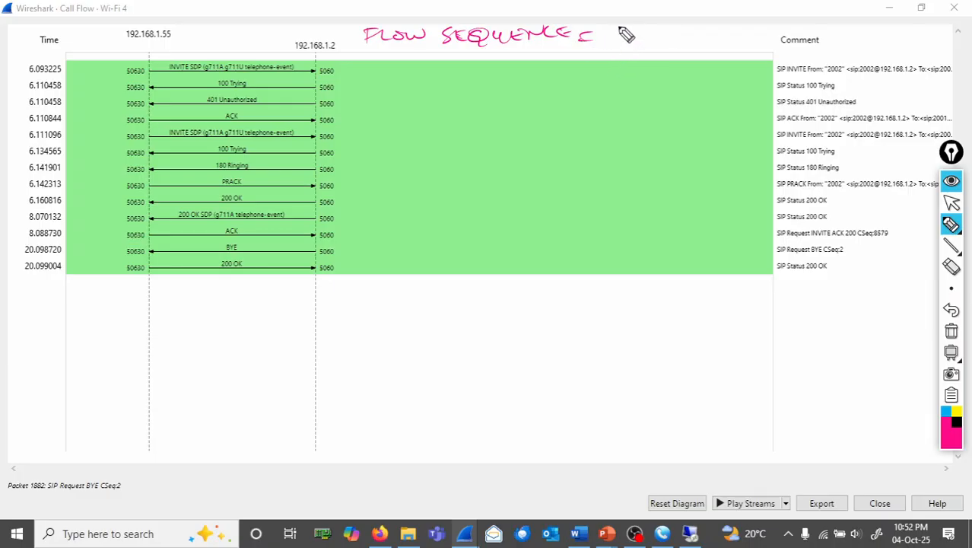
mouse_move(622, 32)
left_mouse_down()
mouse_move(748, 34)
mouse_move(761, 44)
left_mouse_up()
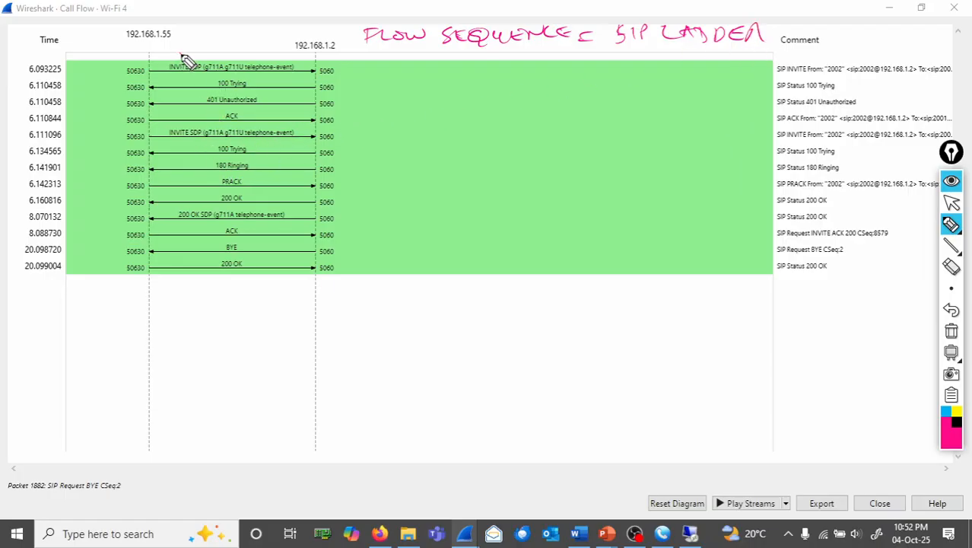
mouse_move(181, 55)
left_mouse_down()
mouse_move(154, 259)
mouse_move(362, 161)
mouse_move(107, 101)
left_mouse_up()
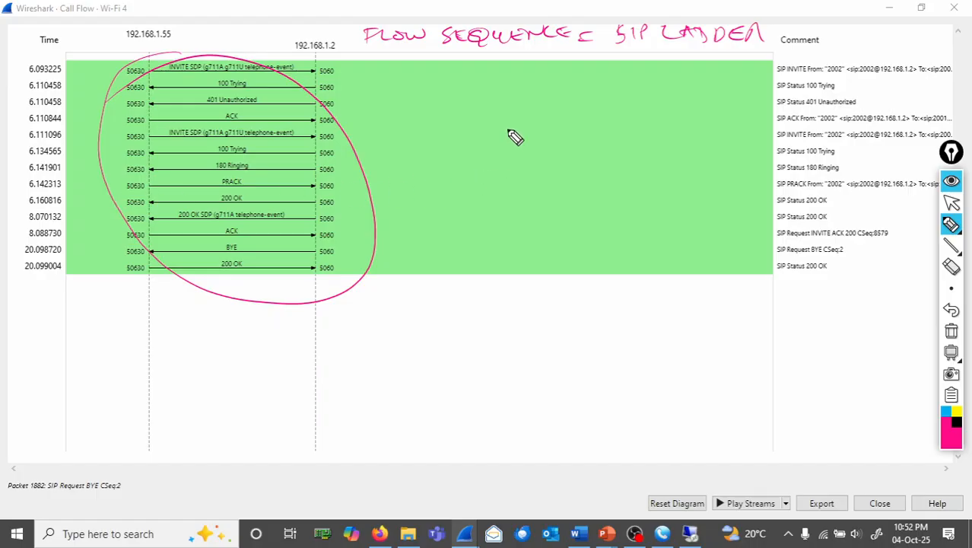
Sketch a six-rung ladder beside a wall on grassy ground next to the call flow, and add small marks down the SIP messages.
left_click_drag(515, 97, 459, 277)
left_click_drag(578, 89, 502, 303)
left_click_drag(460, 258, 520, 252)
left_click_drag(459, 225, 527, 219)
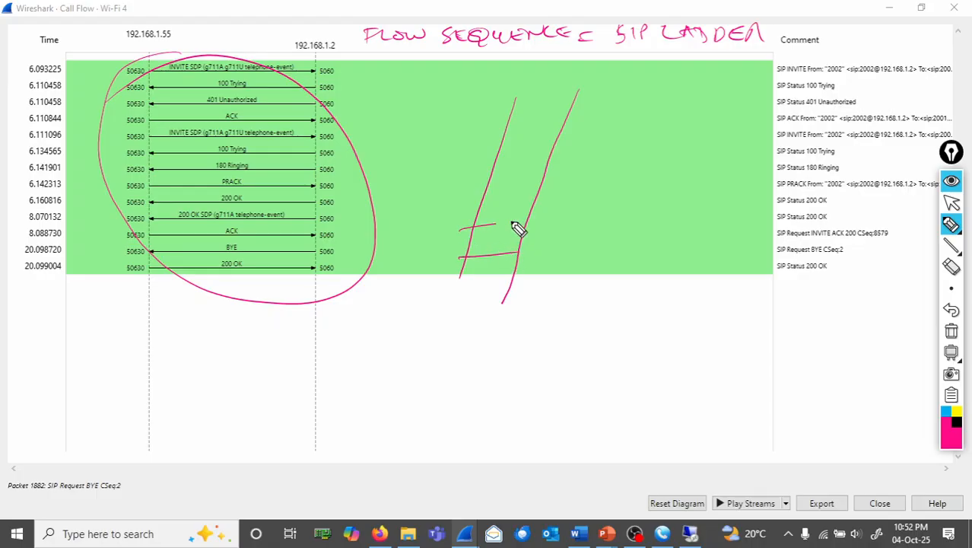
left_click_drag(477, 187, 532, 180)
mouse_move(480, 158)
left_mouse_down()
mouse_move(531, 150)
mouse_move(563, 112)
left_mouse_up()
mouse_move(494, 100)
left_mouse_down()
mouse_move(574, 91)
mouse_move(596, 138)
mouse_move(601, 286)
left_mouse_up()
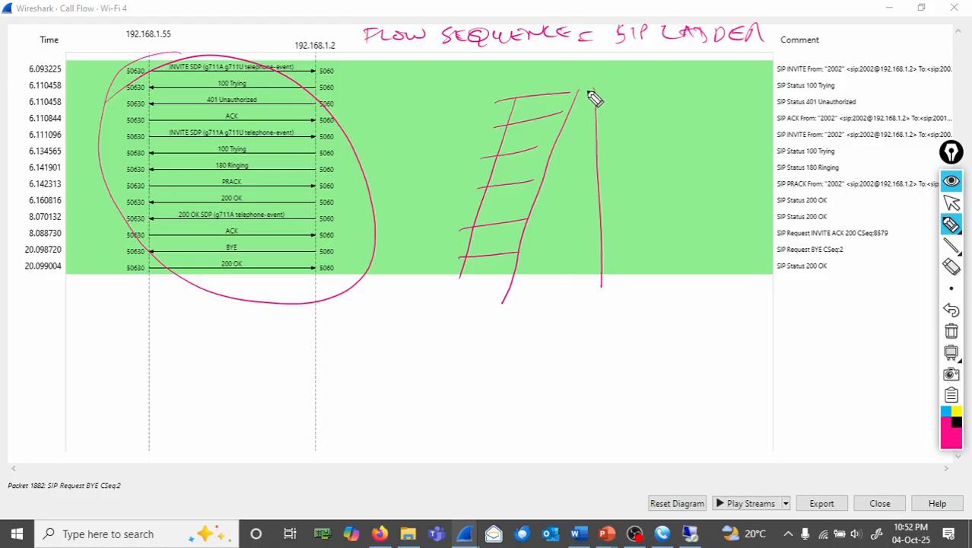
mouse_move(595, 90)
left_mouse_down()
mouse_move(614, 92)
mouse_move(618, 283)
left_mouse_up()
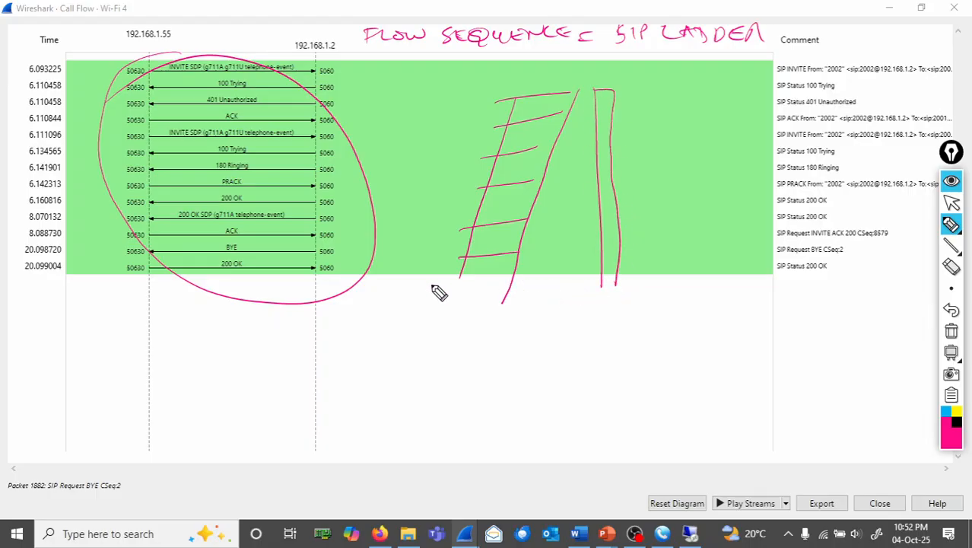
left_click_drag(427, 302, 618, 285)
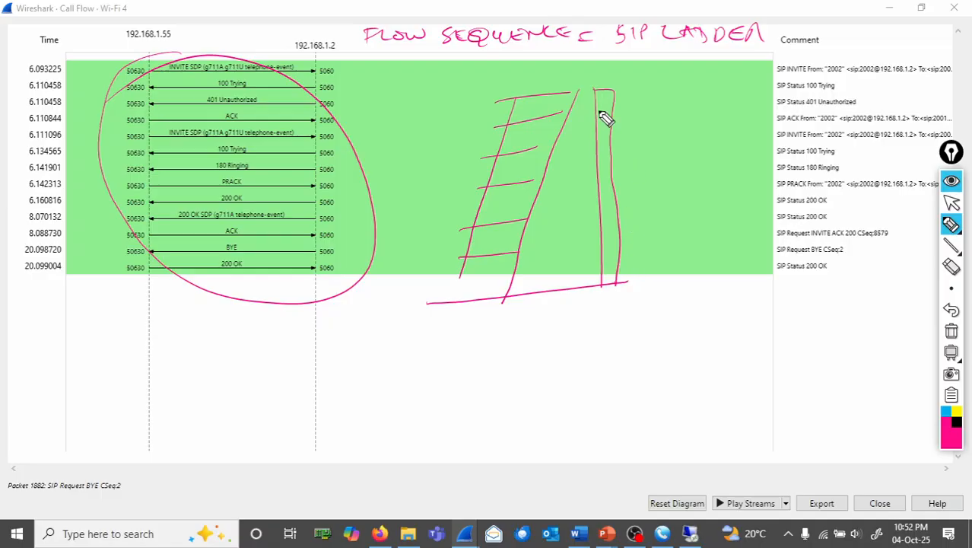
left_click_drag(608, 105, 613, 277)
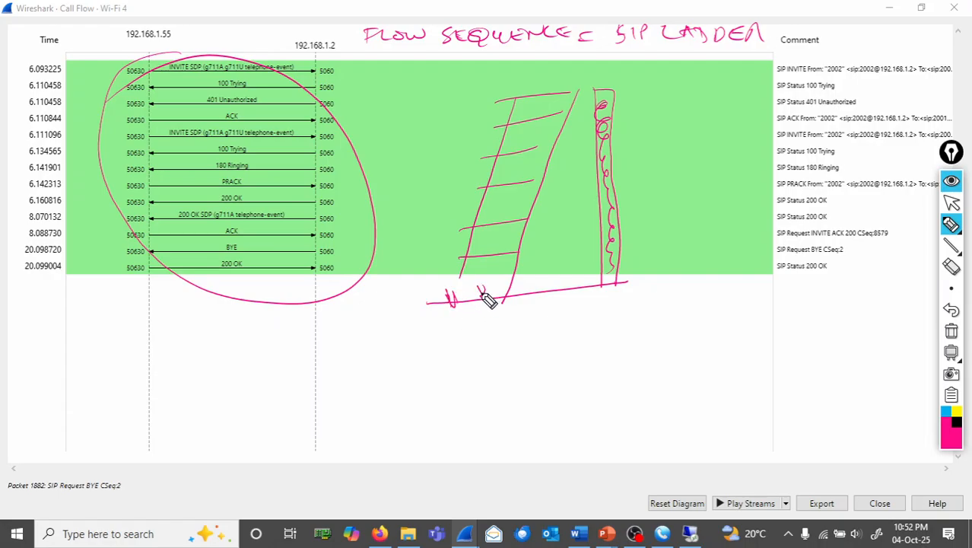
left_click_drag(481, 291, 581, 286)
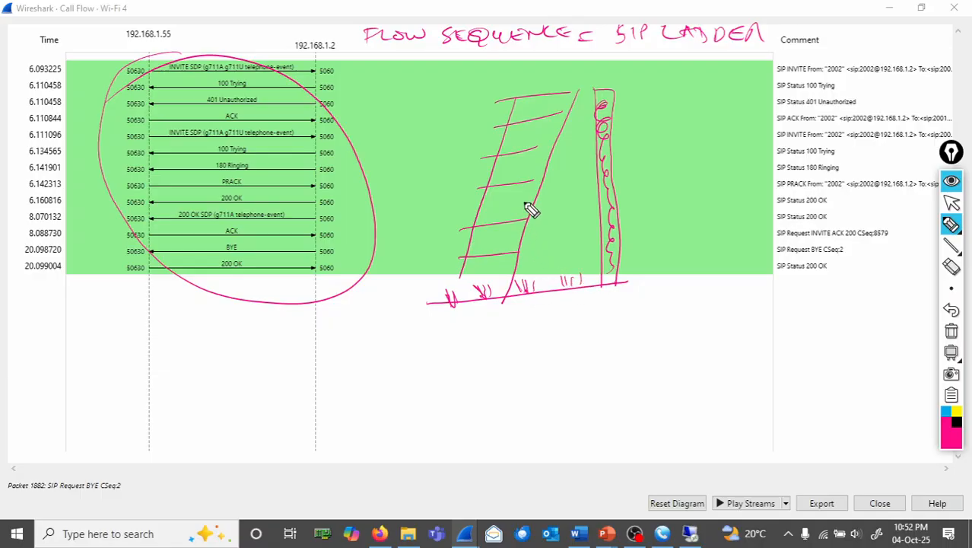
left_click_drag(527, 149, 563, 143)
left_click_drag(260, 102, 281, 115)
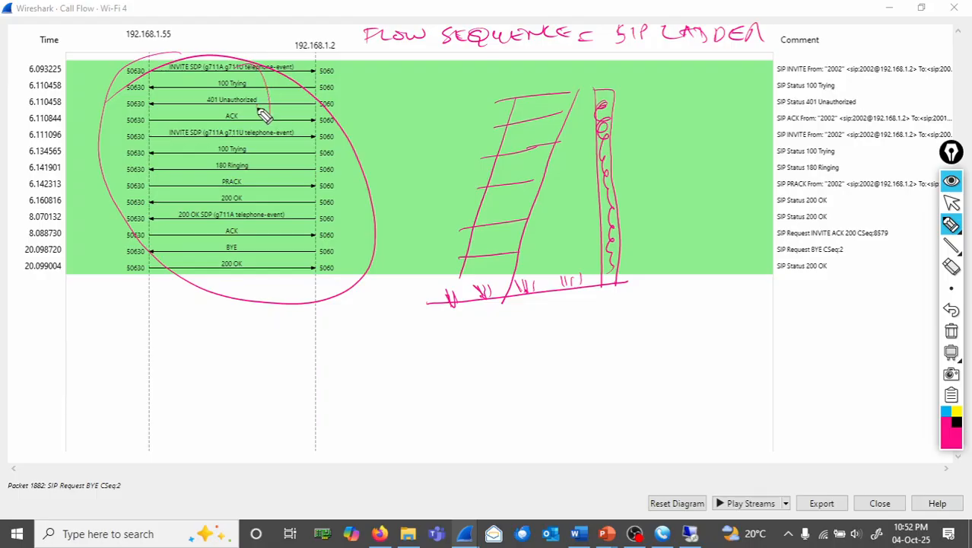
mouse_move(280, 157)
left_mouse_down()
mouse_move(281, 174)
mouse_move(295, 174)
left_mouse_up()
mouse_move(274, 242)
left_mouse_down()
mouse_move(282, 255)
mouse_move(303, 237)
left_mouse_up()
Erase all pen annotations, stop annotating, and switch back to the PowerPoint slide show with the SIP problem table.
mouse_move(953, 252)
left_click(951, 331)
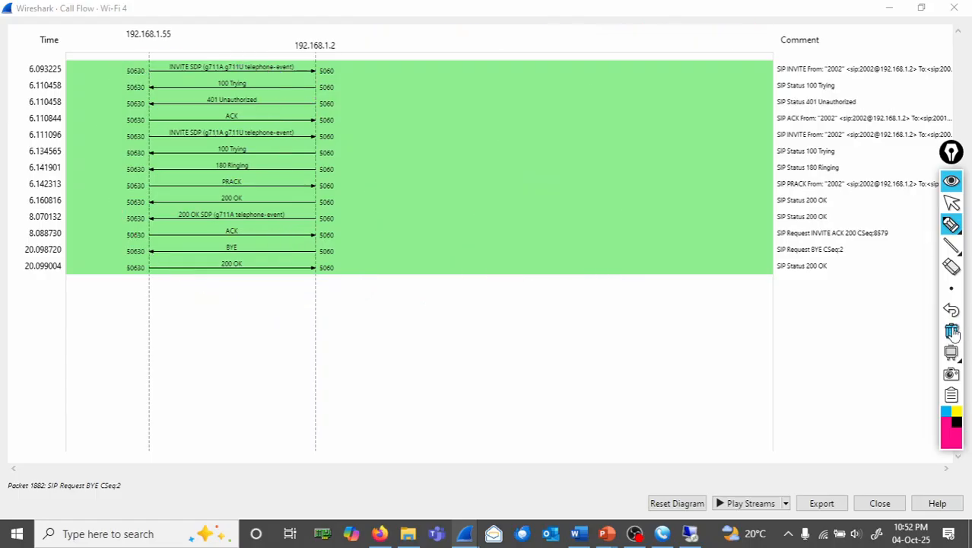
left_click(950, 202)
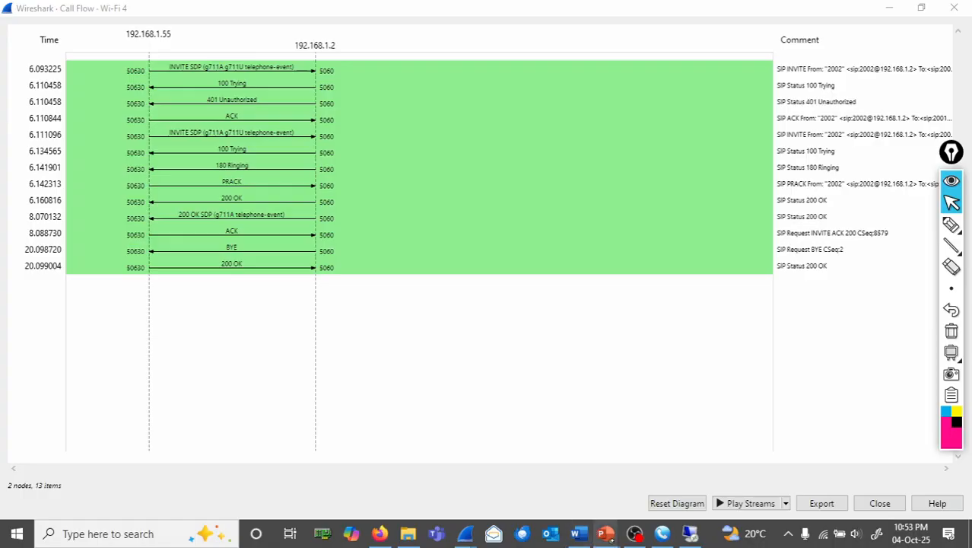
mouse_move(606, 533)
left_click(664, 492)
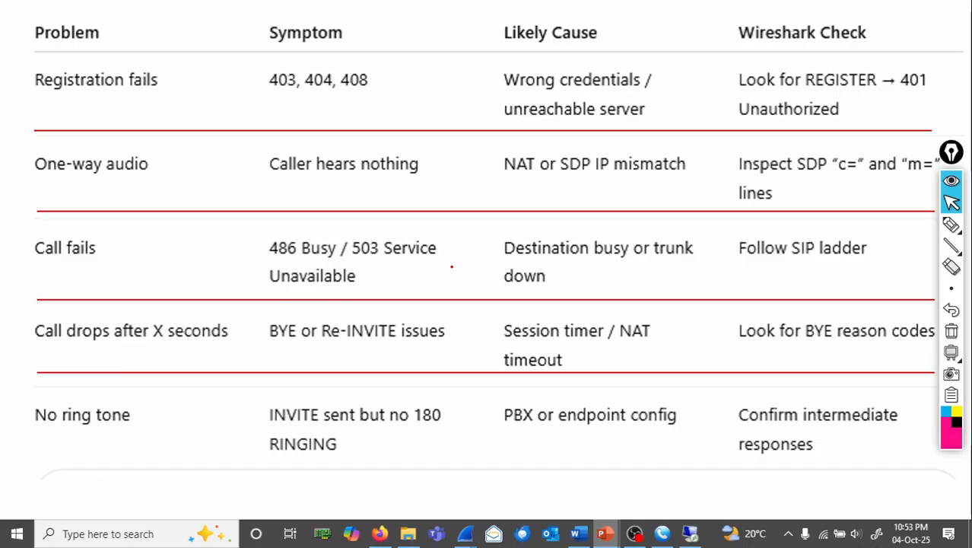
Annotate the Call drops row, circling its name, BYE and Re-INVITE issues, boxing Session timer, and noting "3 mins" with an arrow above it.
left_click(950, 224)
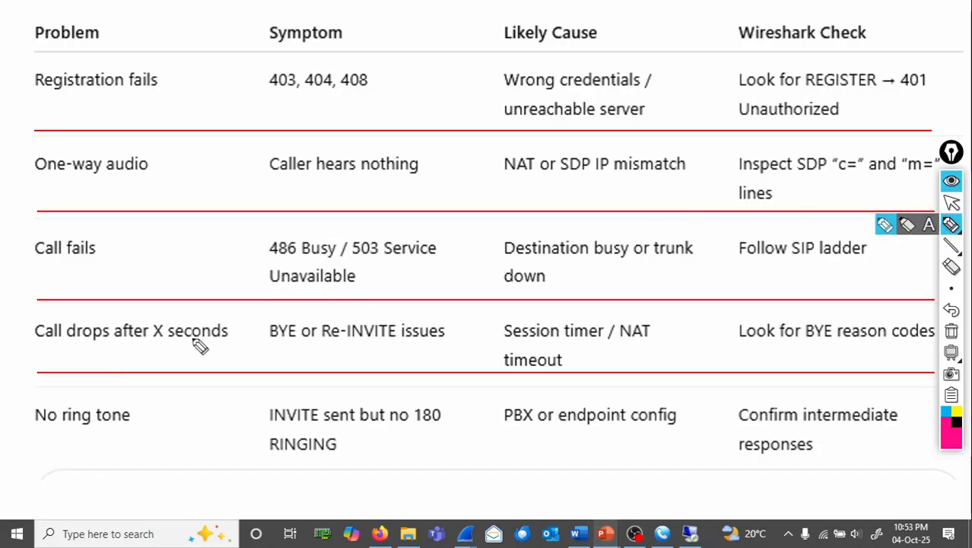
mouse_move(65, 310)
left_mouse_down()
mouse_move(73, 354)
mouse_move(227, 318)
mouse_move(59, 312)
left_mouse_up()
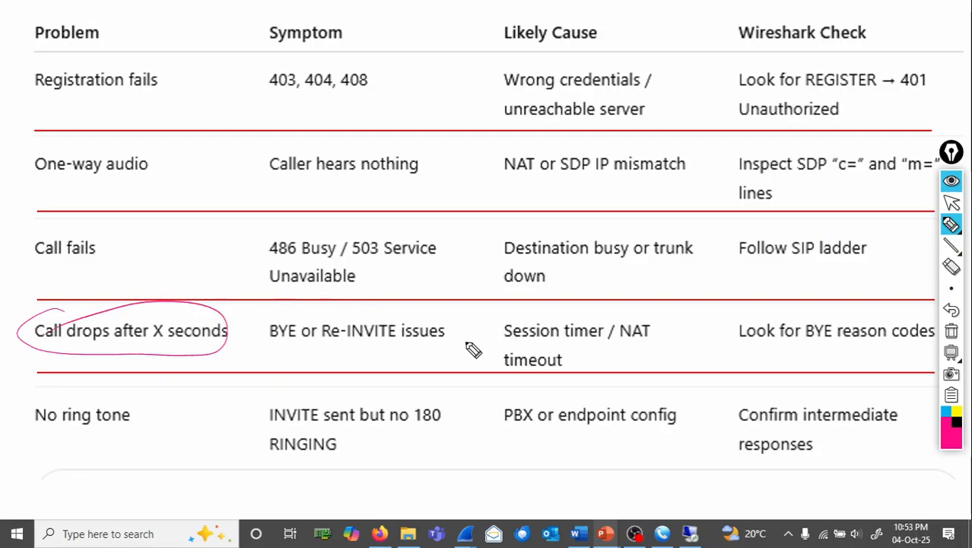
mouse_move(274, 339)
left_mouse_down()
mouse_move(373, 321)
mouse_move(434, 331)
mouse_move(373, 323)
left_mouse_up()
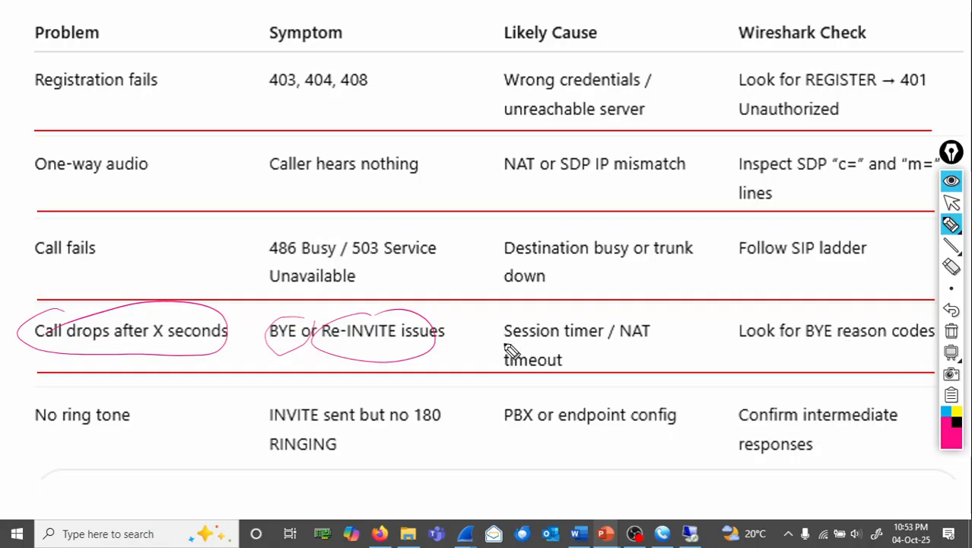
mouse_move(494, 328)
left_mouse_down()
mouse_move(514, 347)
mouse_move(614, 340)
mouse_move(496, 325)
left_mouse_up()
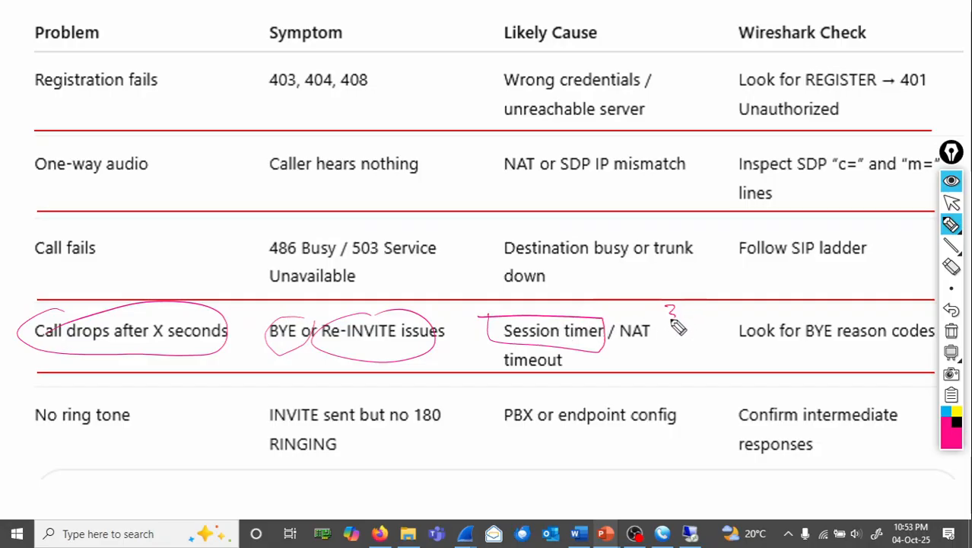
left_click_drag(678, 316, 695, 315)
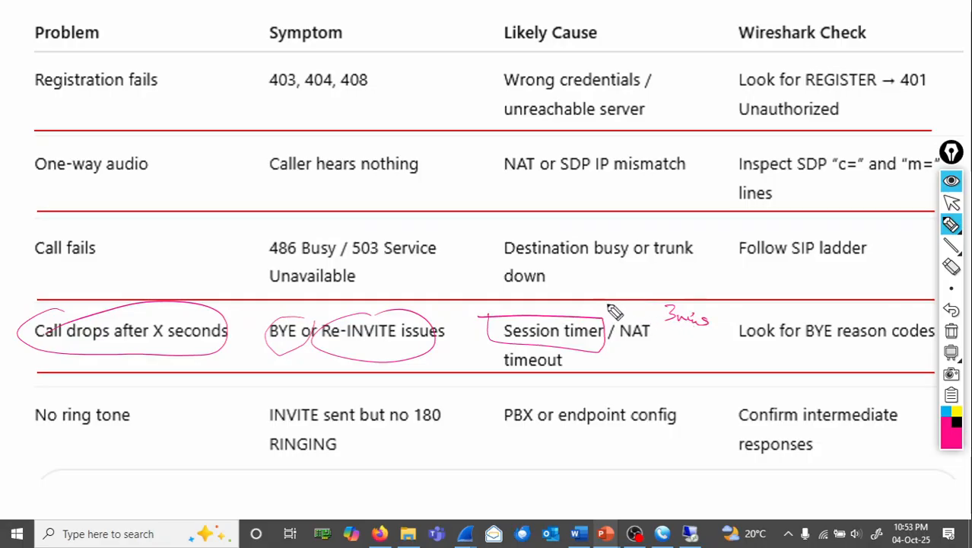
left_click_drag(606, 300, 618, 316)
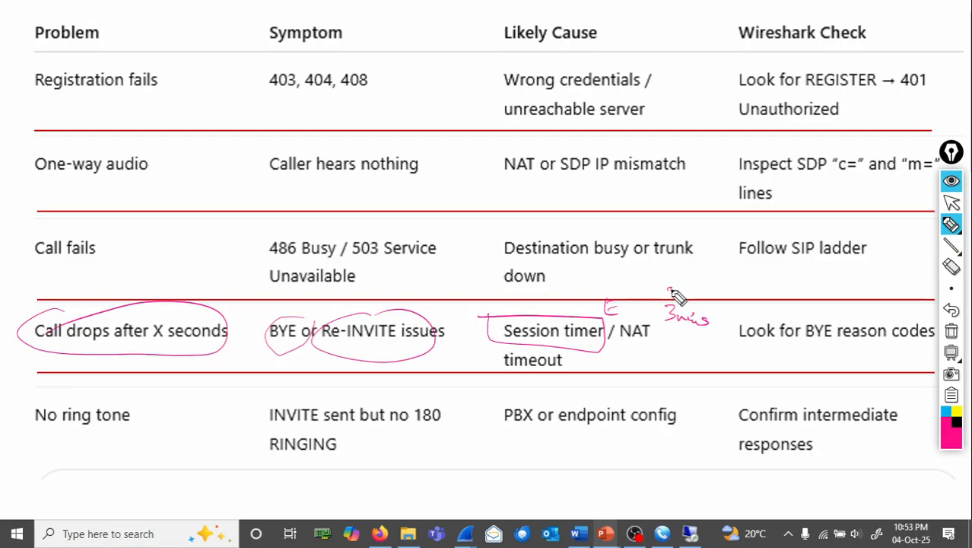
mouse_move(674, 288)
left_mouse_down()
mouse_move(663, 290)
mouse_move(741, 290)
left_mouse_up()
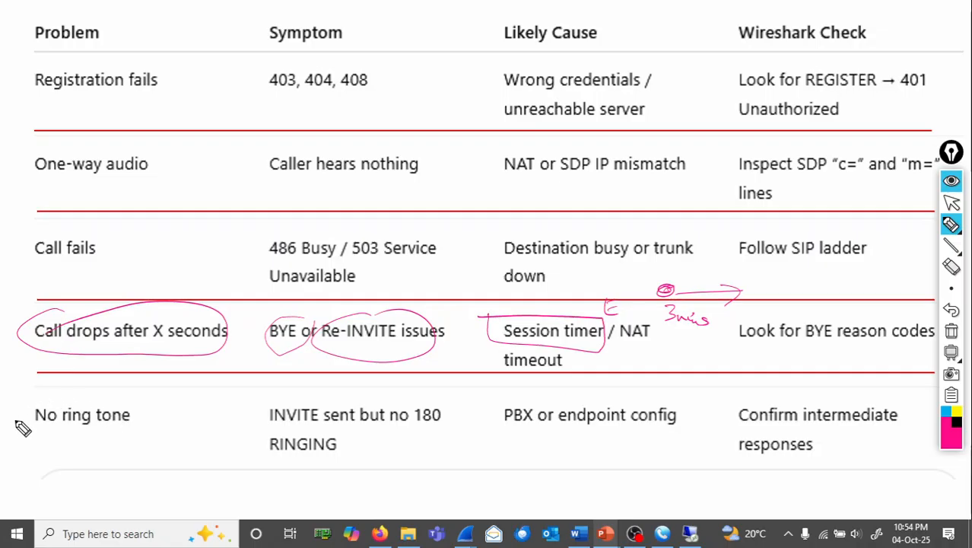
Box "No ring tone", circle 180 with an arrow to RINGING, and draw an arrow from it to the timeout cause above.
mouse_move(25, 403)
left_mouse_down()
mouse_move(48, 441)
mouse_move(140, 398)
mouse_move(27, 404)
left_mouse_up()
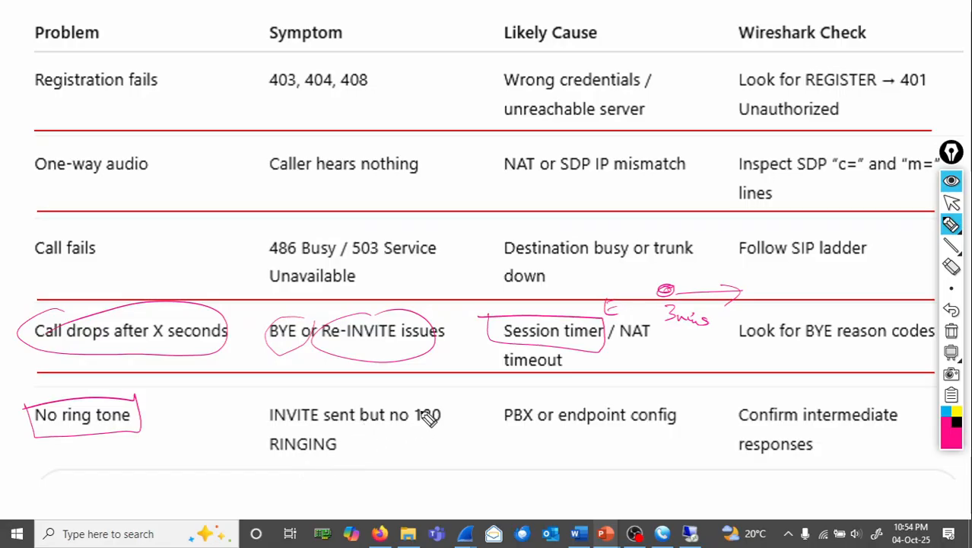
mouse_move(424, 397)
left_mouse_down()
mouse_move(415, 429)
mouse_move(402, 422)
mouse_move(347, 442)
mouse_move(374, 448)
left_mouse_up()
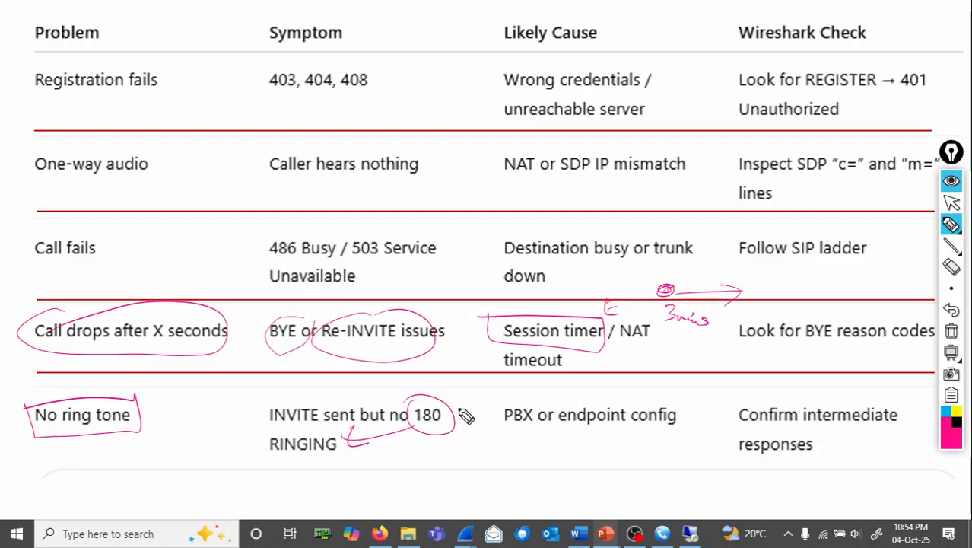
mouse_move(470, 411)
left_mouse_down()
mouse_move(620, 355)
mouse_move(622, 363)
left_mouse_up()
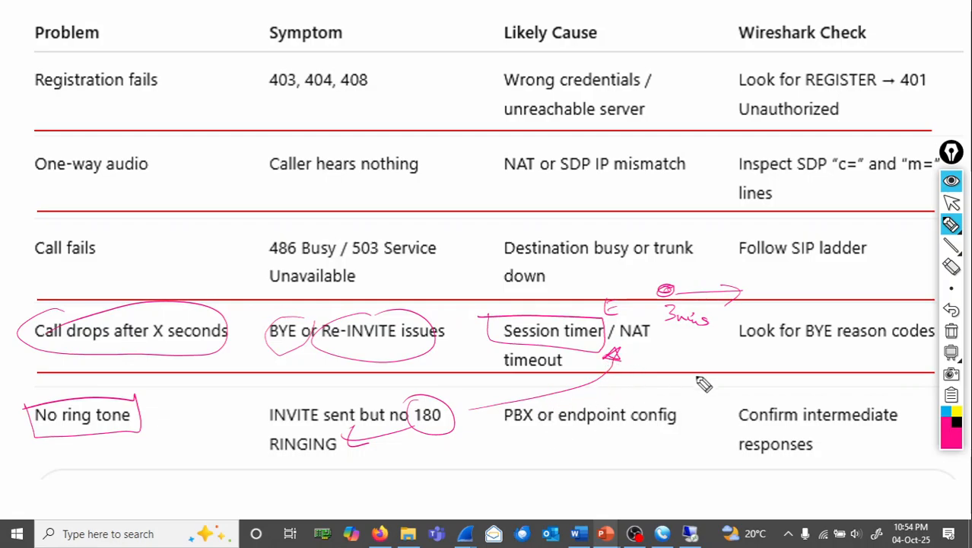
Erase all pen annotations, advance past the last slide, and open a blank white drawing board.
left_click(950, 330)
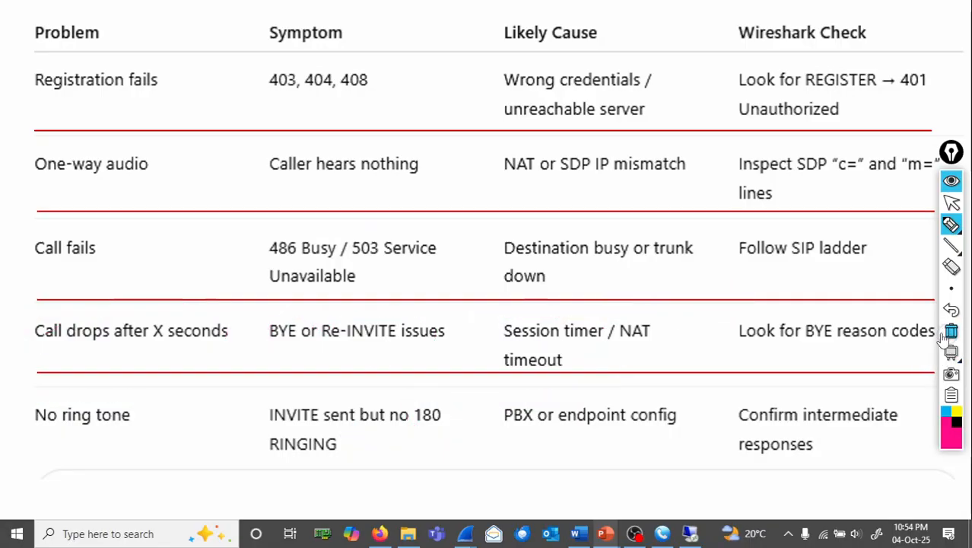
left_click(951, 203)
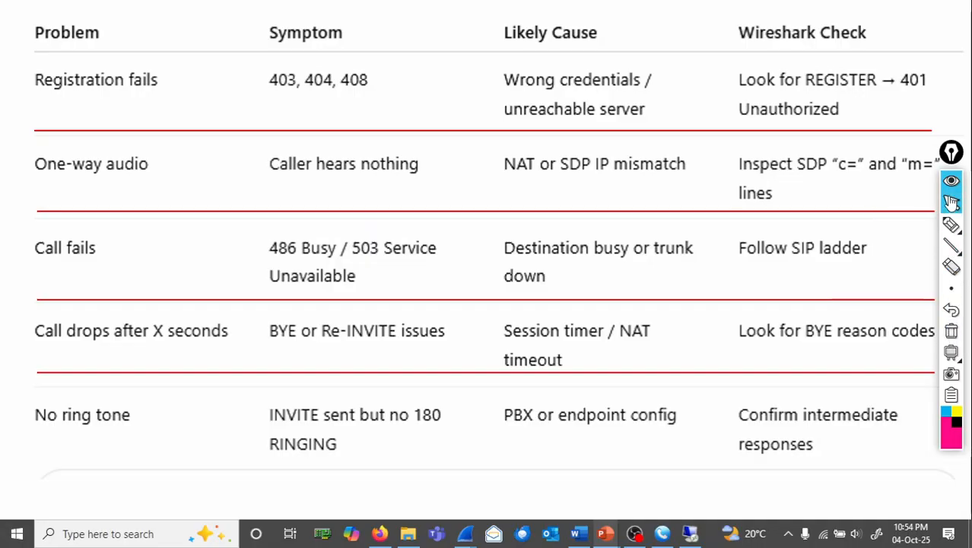
left_click(881, 363)
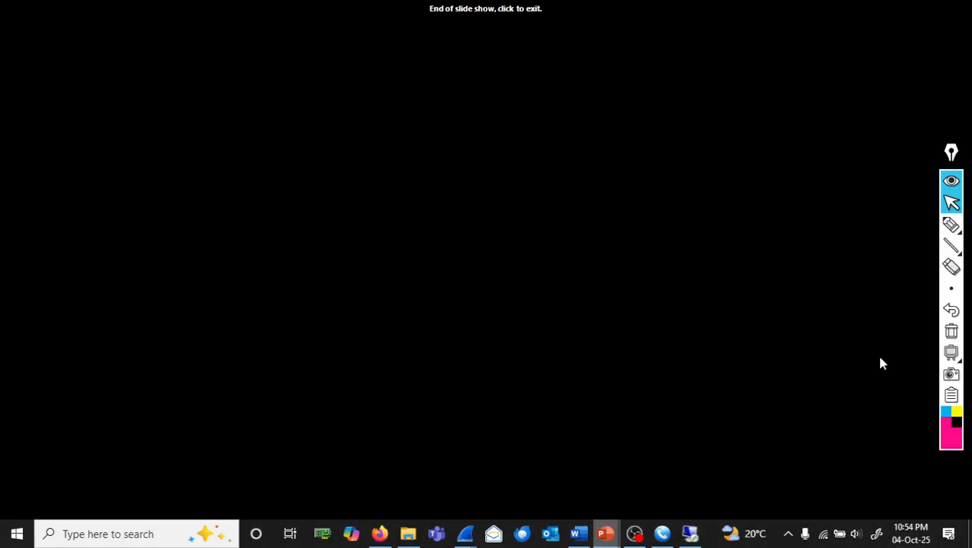
left_click(945, 355)
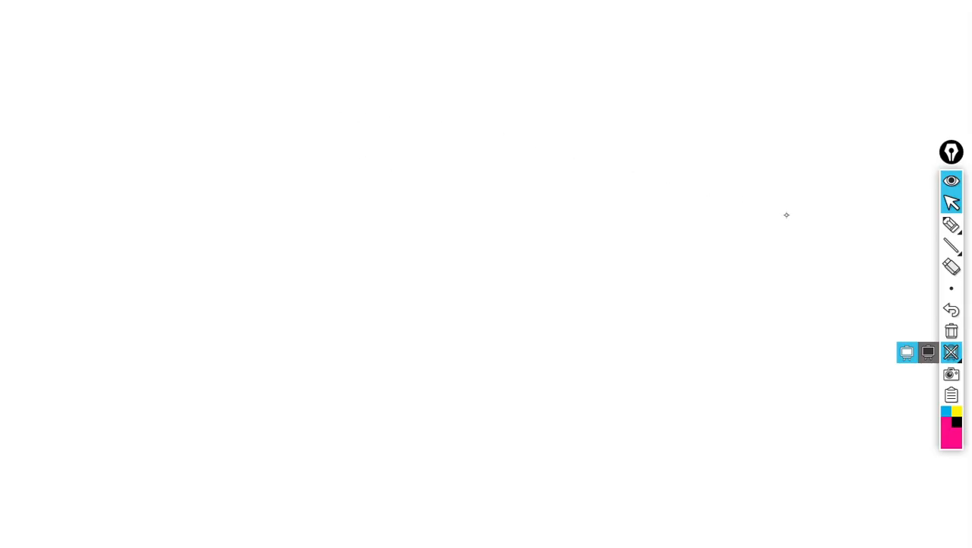